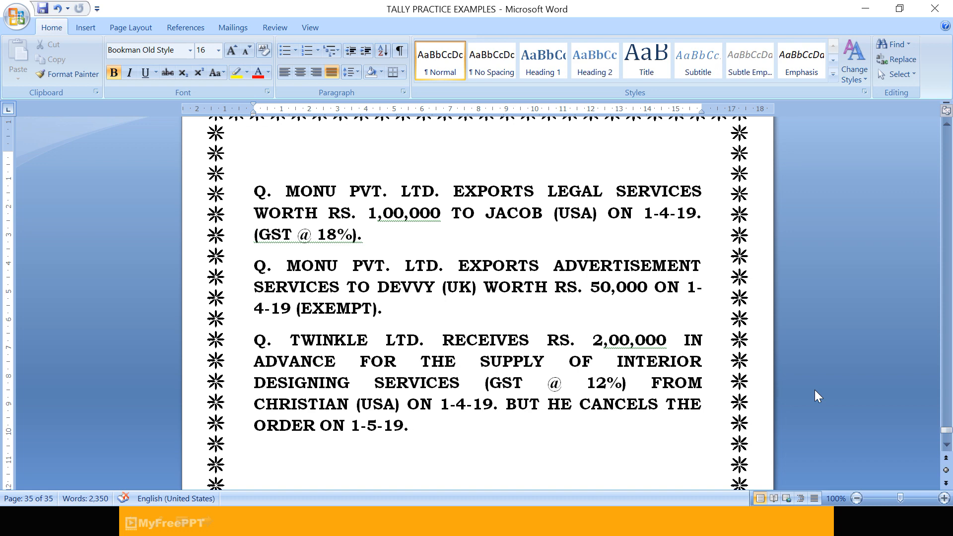
Switch to Tally.ERP 9 and open the form for creating a new company.
key("alt+Tab")
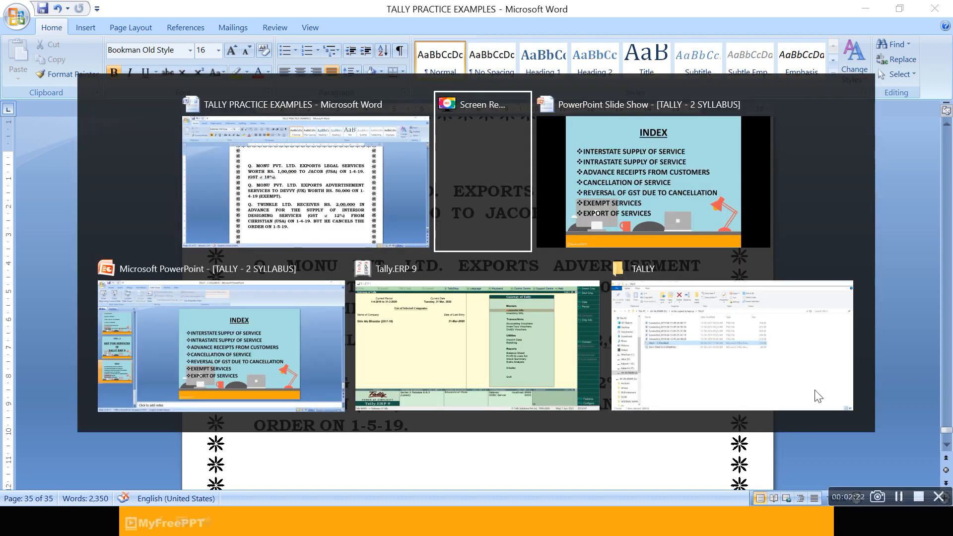
key("alt+Tab")
key("alt+Tab")
key("alt+Tab")
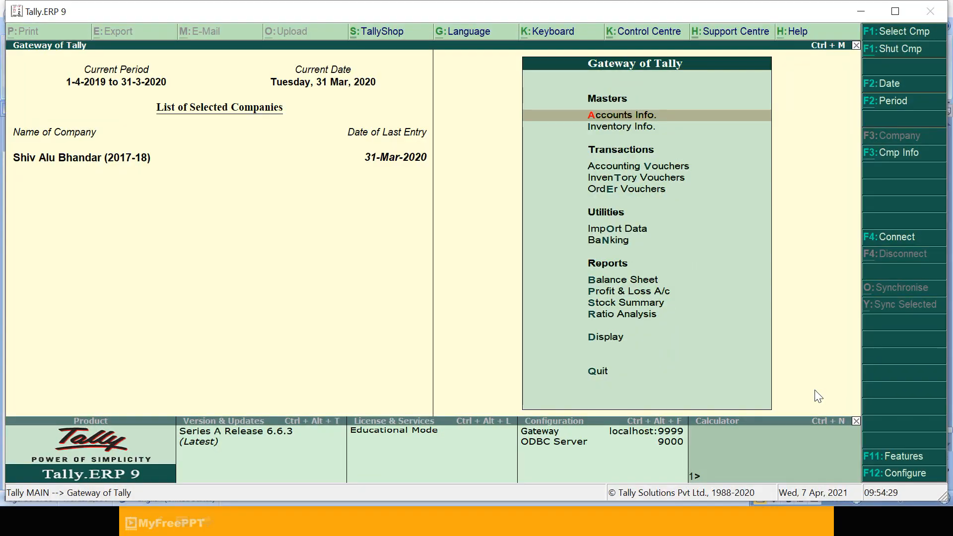
left_click(903, 152)
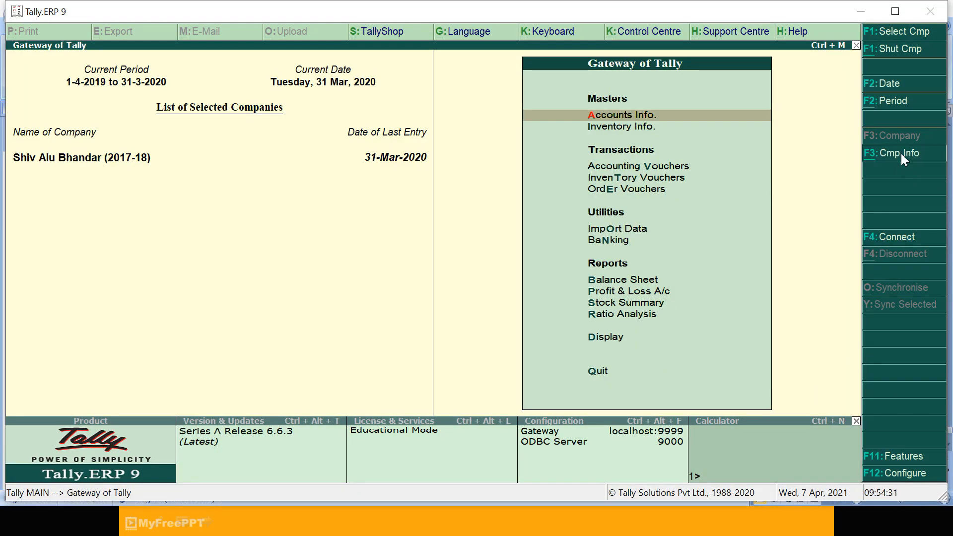
key("Down")
key("Down")
key("Down")
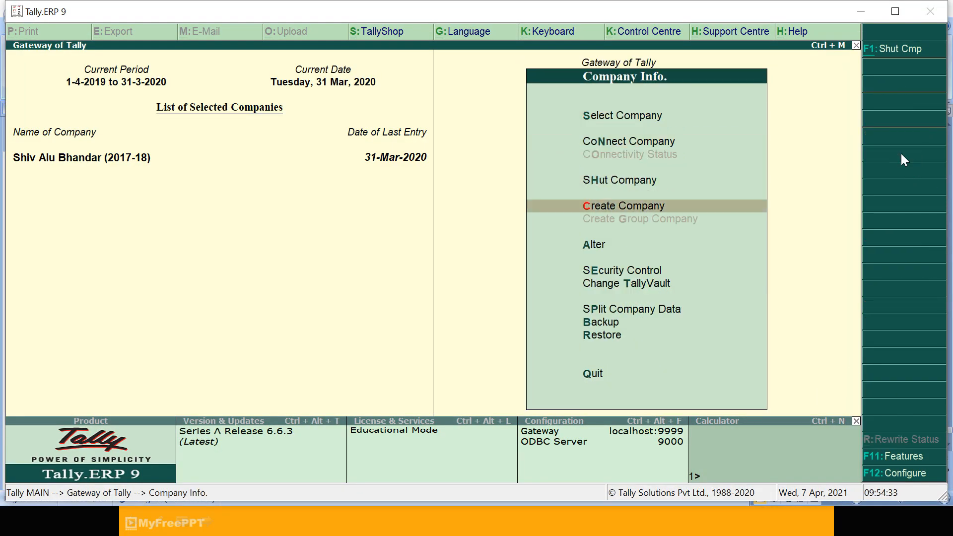
key("Return")
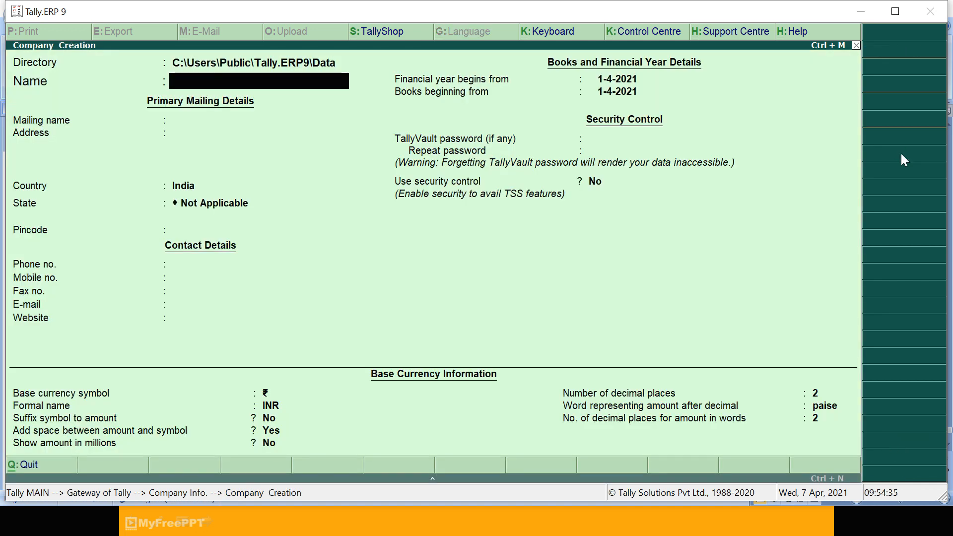
Name the new company MONU PVT. LTD., keep India as the country, and set the state to Kerala.
type("MONU")
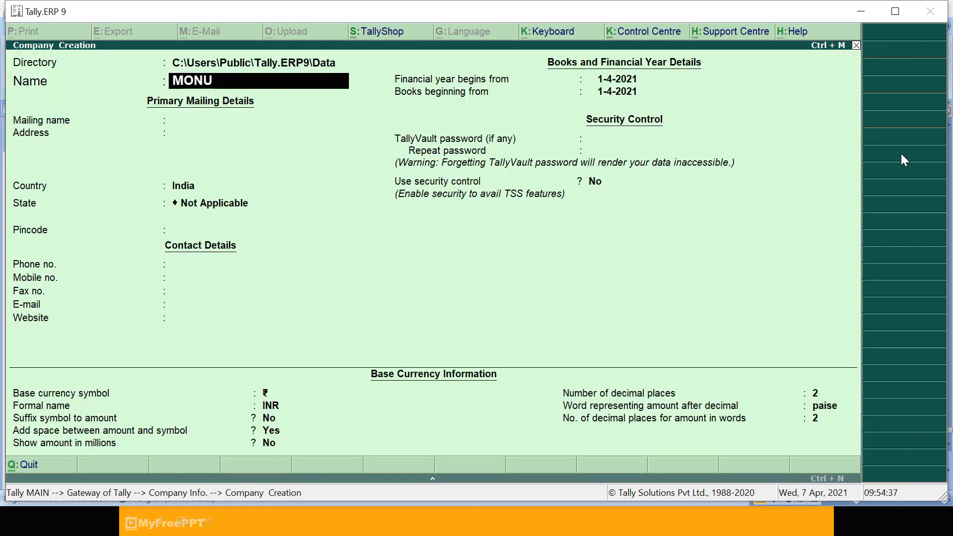
type(" PVT. LTD.")
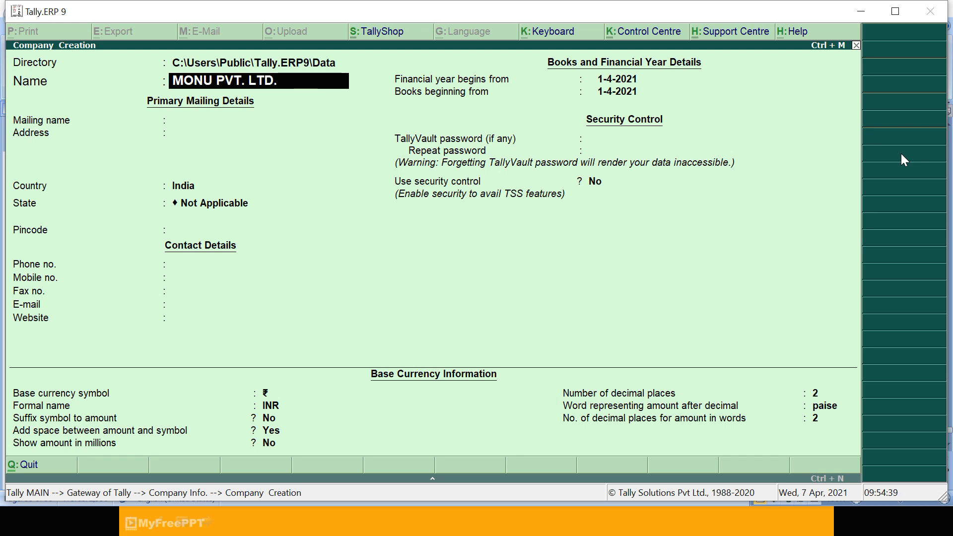
key("Return")
key("Return")
key("Return")
key("Return")
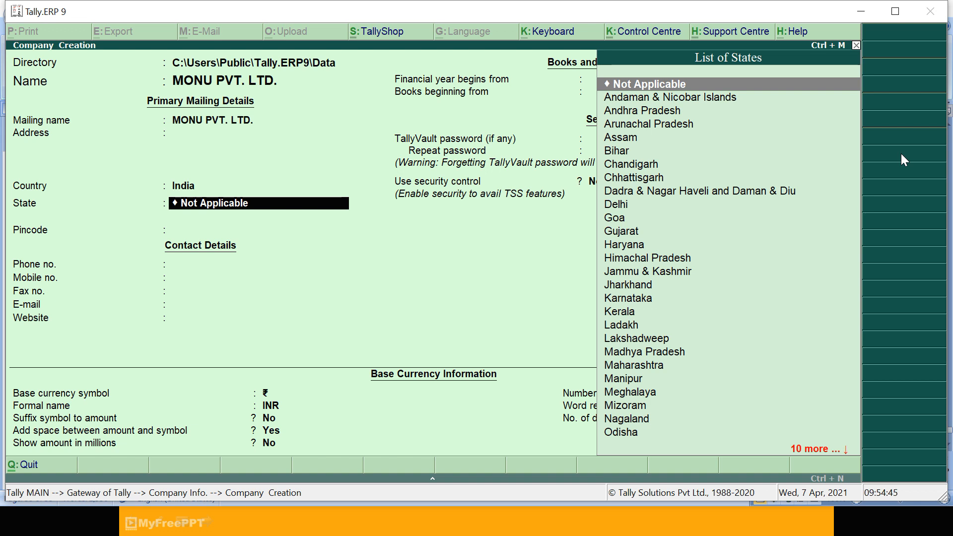
type("K")
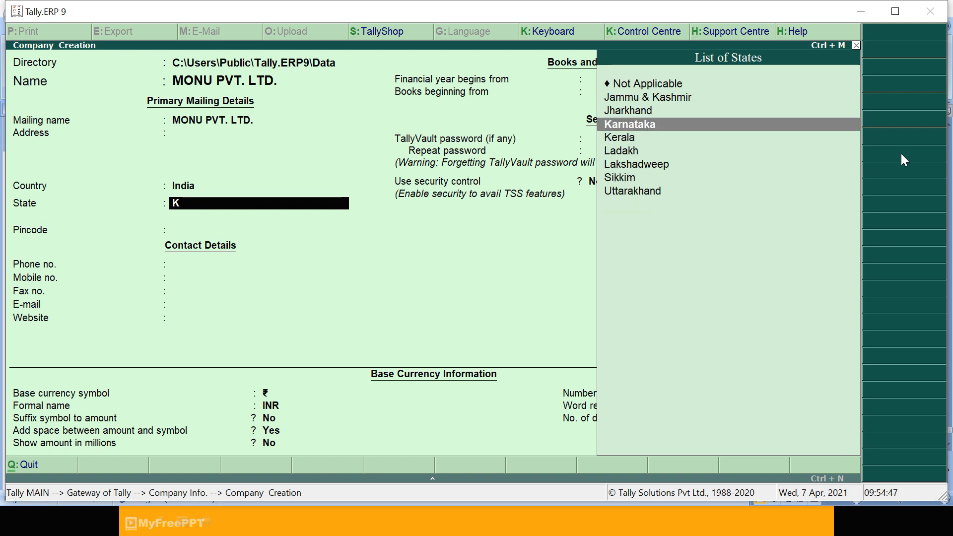
key("Down")
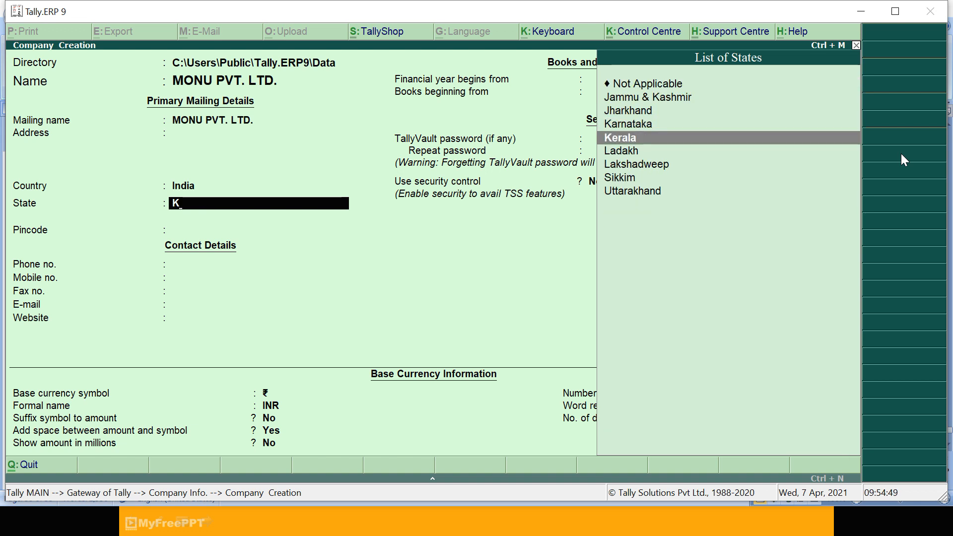
key("Return")
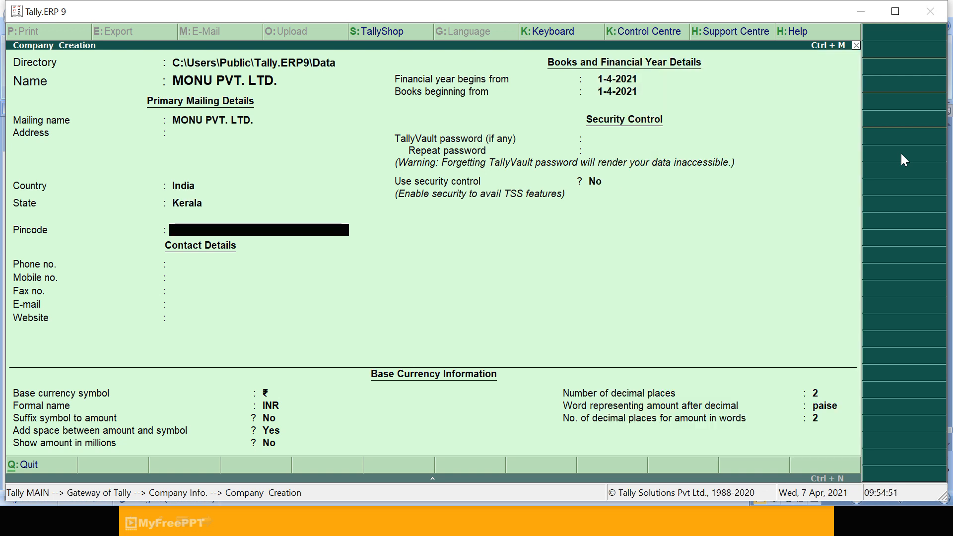
Leave the pincode and contact details blank and set the financial year and books to begin on 1-4-19.
key("Return")
key("Return")
key("Return")
key("Return")
key("Return")
key("Return")
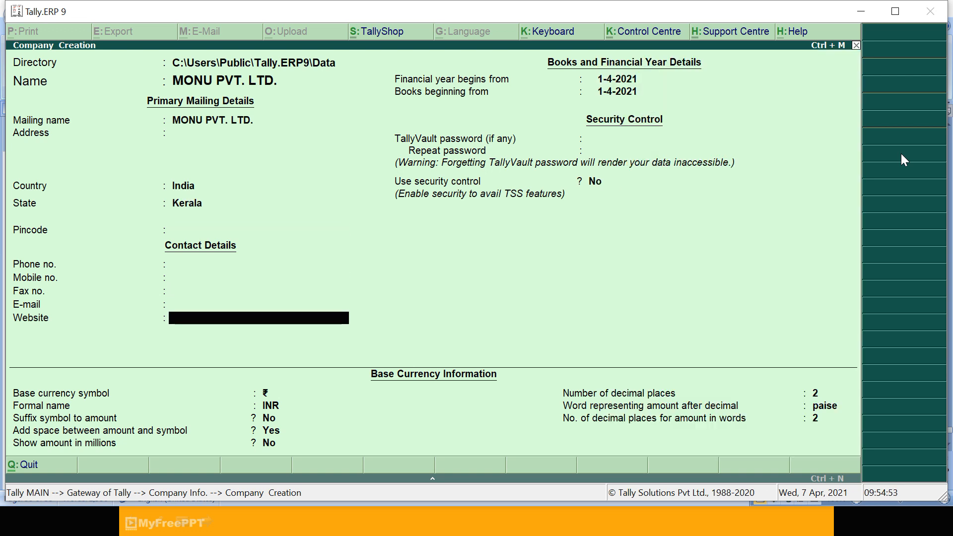
type("1-4-19")
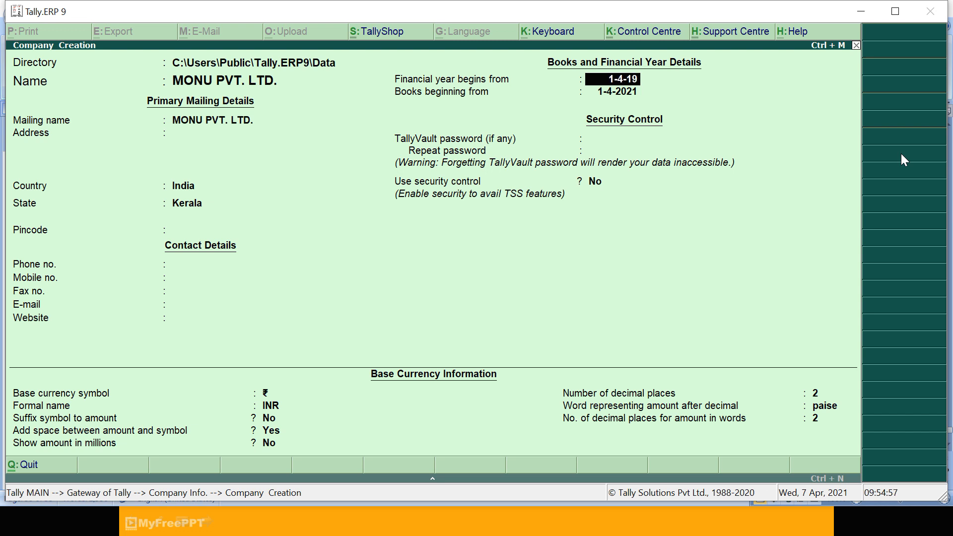
key("Return")
key("Return")
Keep the default security and base currency settings, save the new company, and return to the Gateway of Tally.
key("Return")
key("Return")
key("Return")
key("Return")
key("Return")
key("Return")
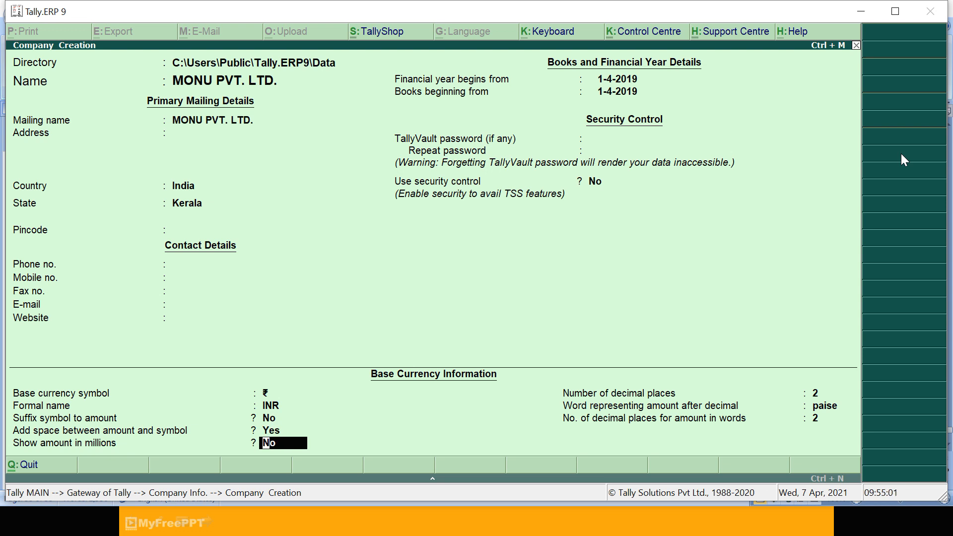
key("Return")
key("Return")
key("Return")
key("Return")
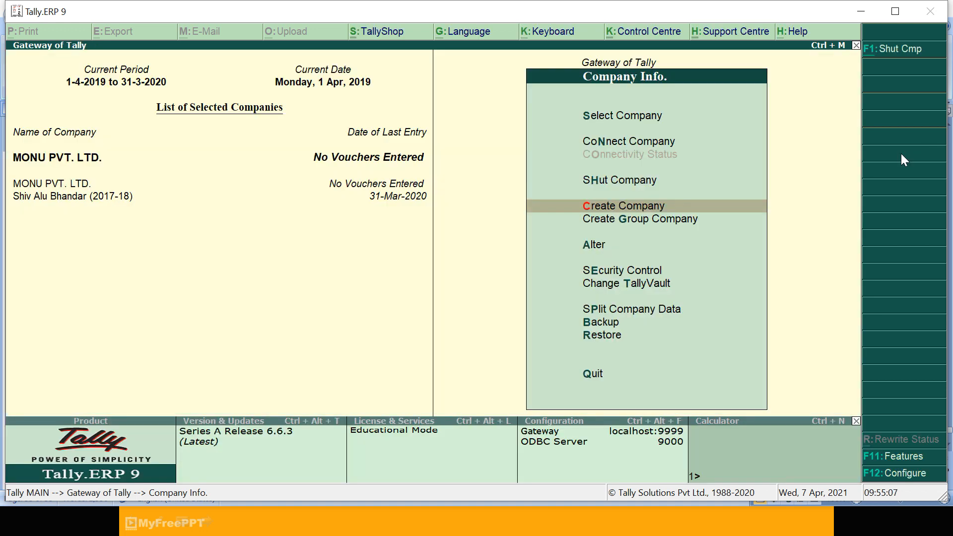
key("Escape")
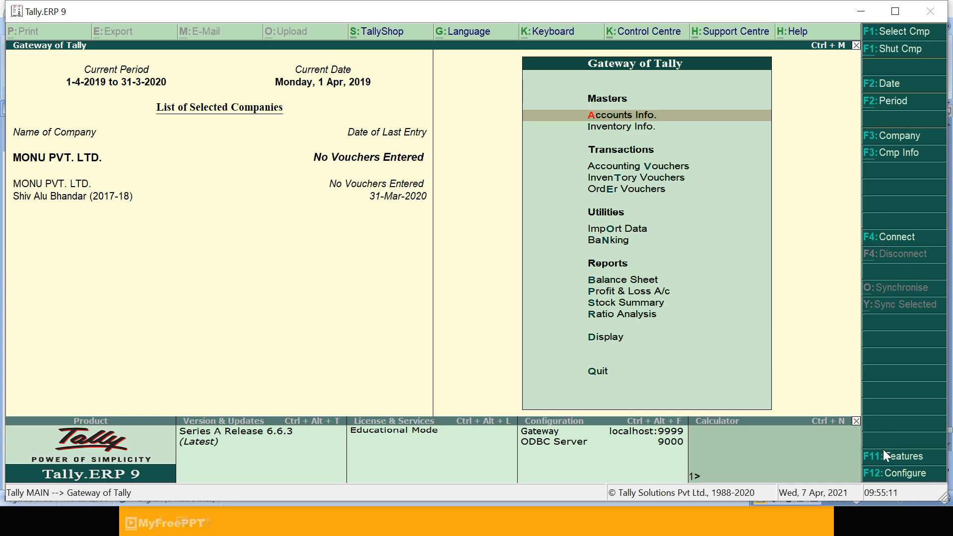
Set "Maintain accounts only" to Yes in the accounting features of MONU PVT. LTD.
left_click(892, 462)
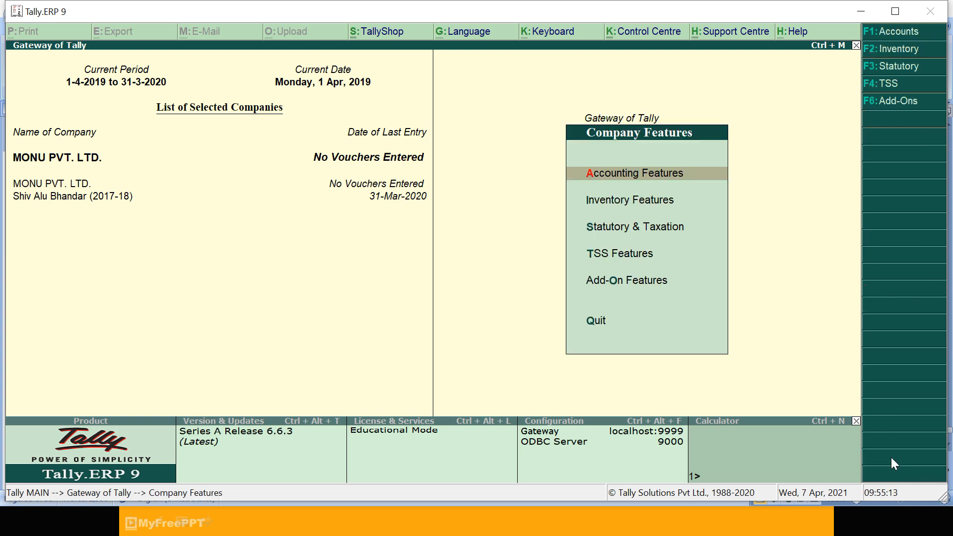
key("Return")
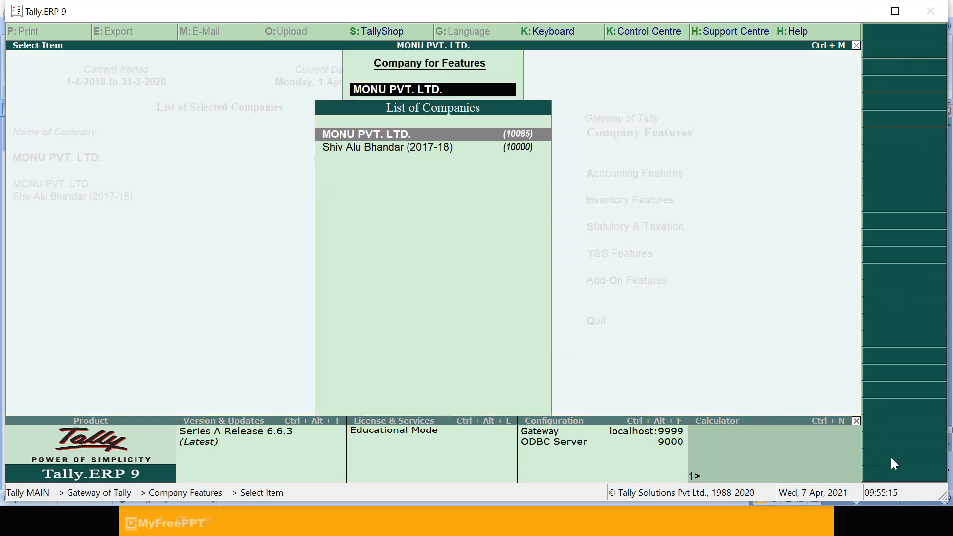
key("Return")
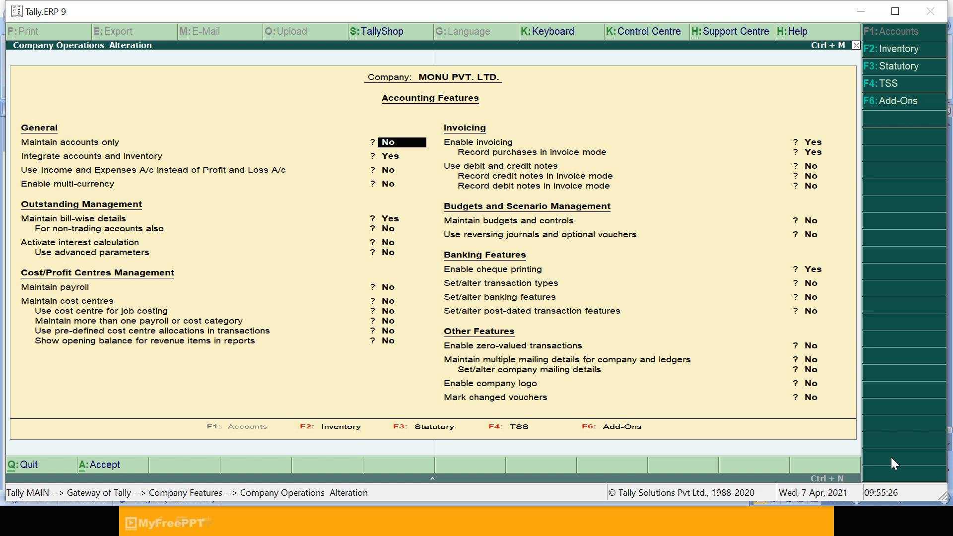
type("Y")
key("Return")
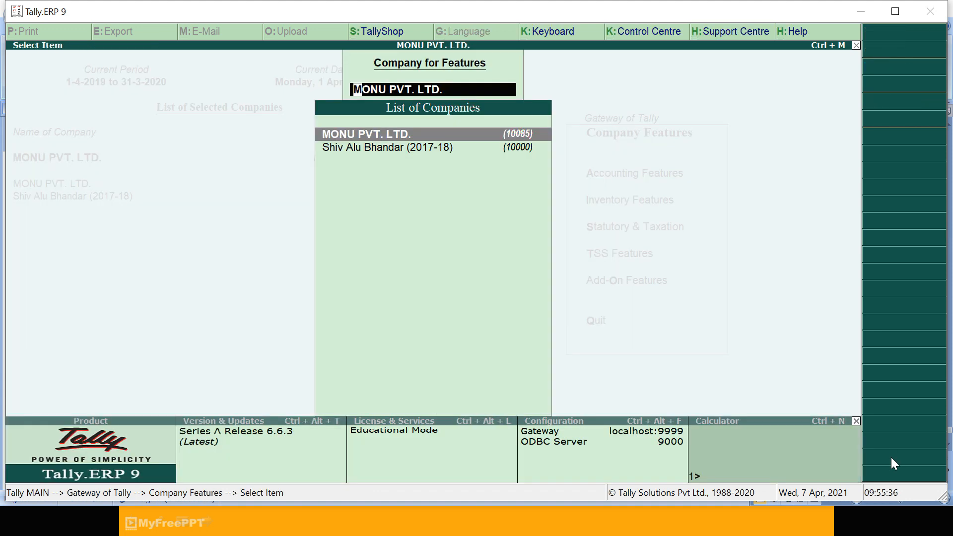
key("Return")
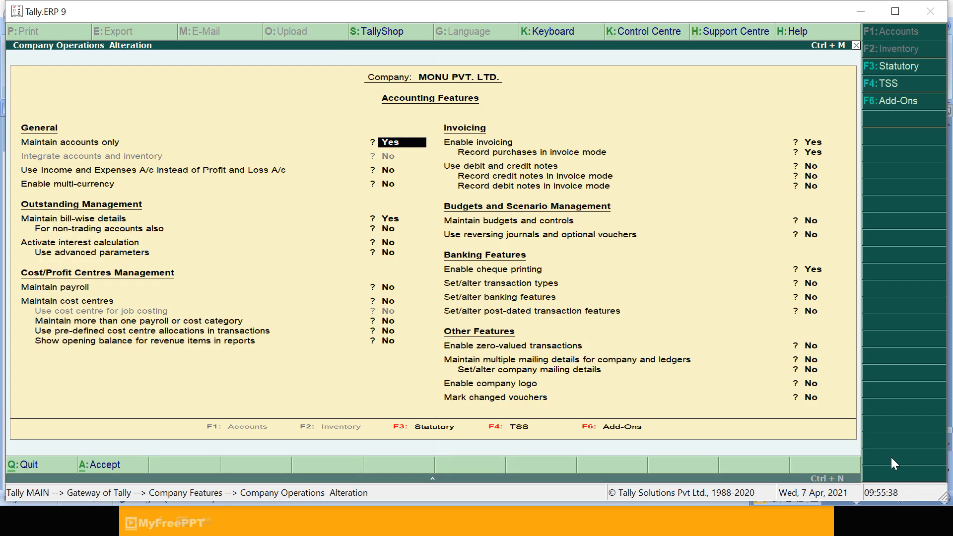
key("Escape")
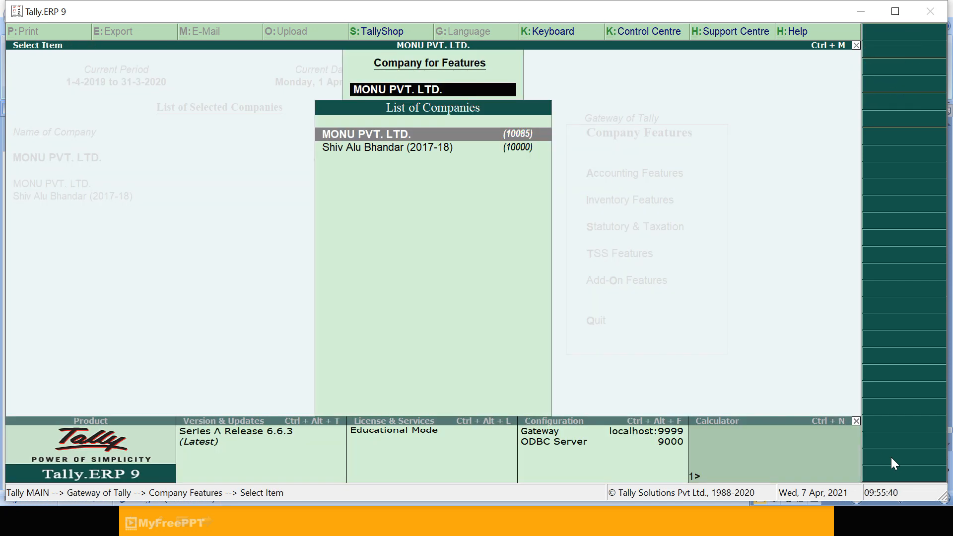
key("Escape")
Enable Goods and Services Tax (GST) for MONU PVT. LTD. and open its GST details for alteration.
key("Down")
key("Down")
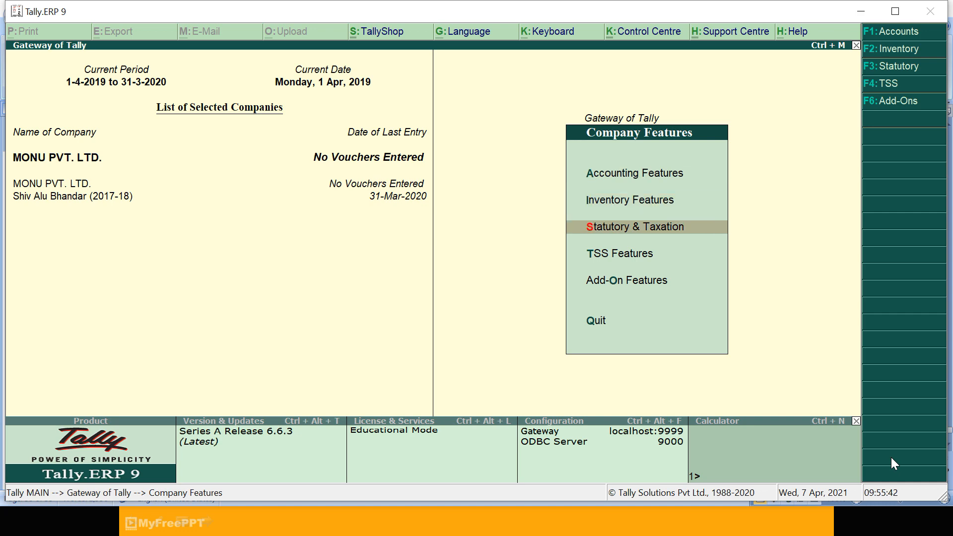
key("Return")
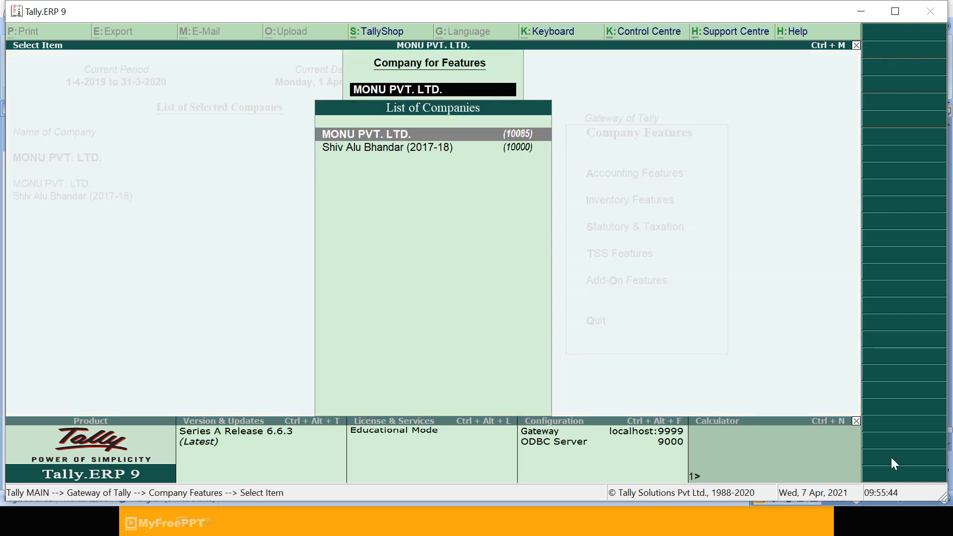
key("Return")
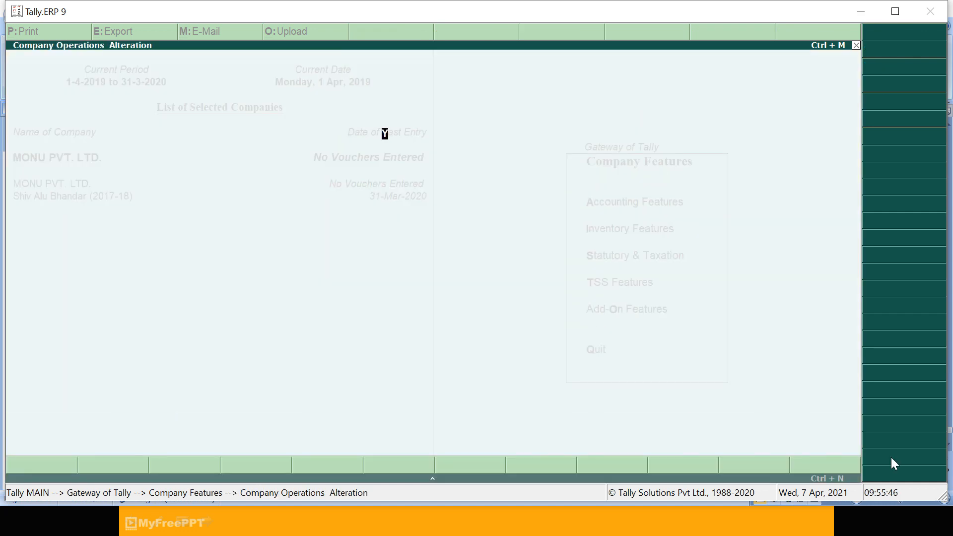
key("Return")
type("y")
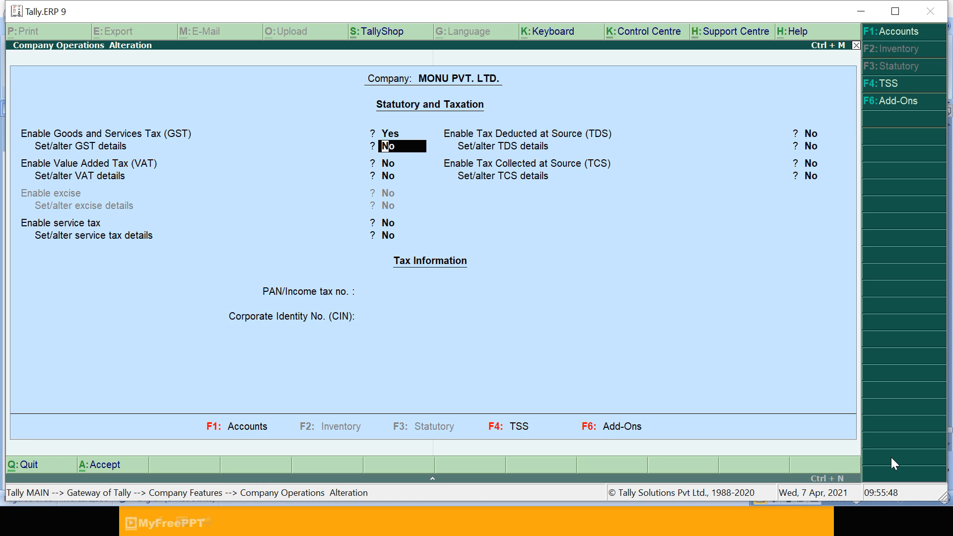
key("Return")
key("Return")
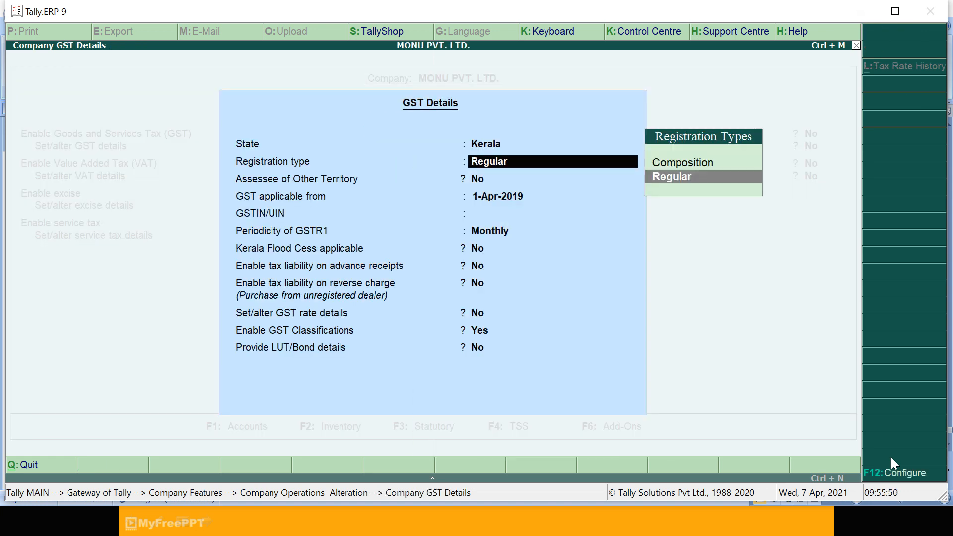
Keep the Regular registration type and 1-Apr-2019 applicability date, and enter the company's GSTIN/UIN.
key("Return")
key("Return")
key("Return")
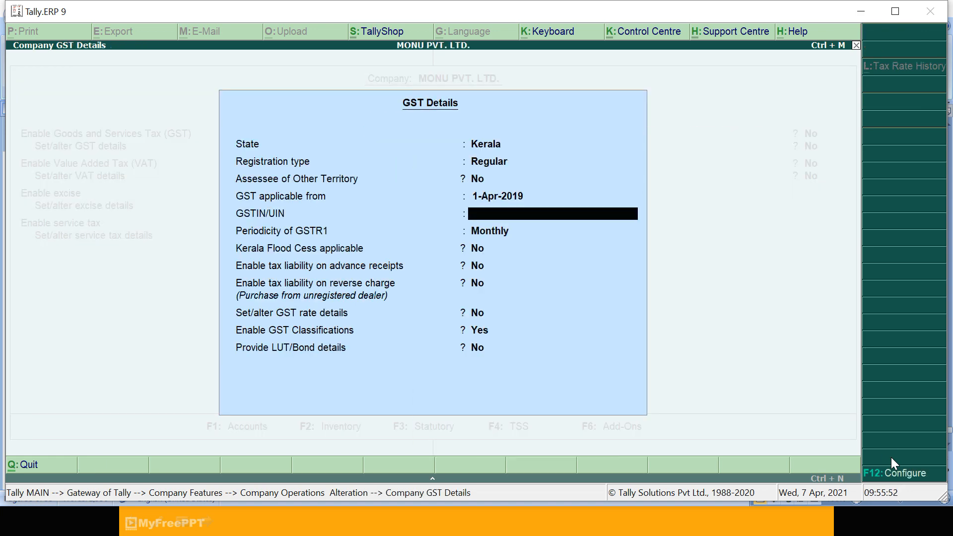
type("12JKLMN1234F5H6")
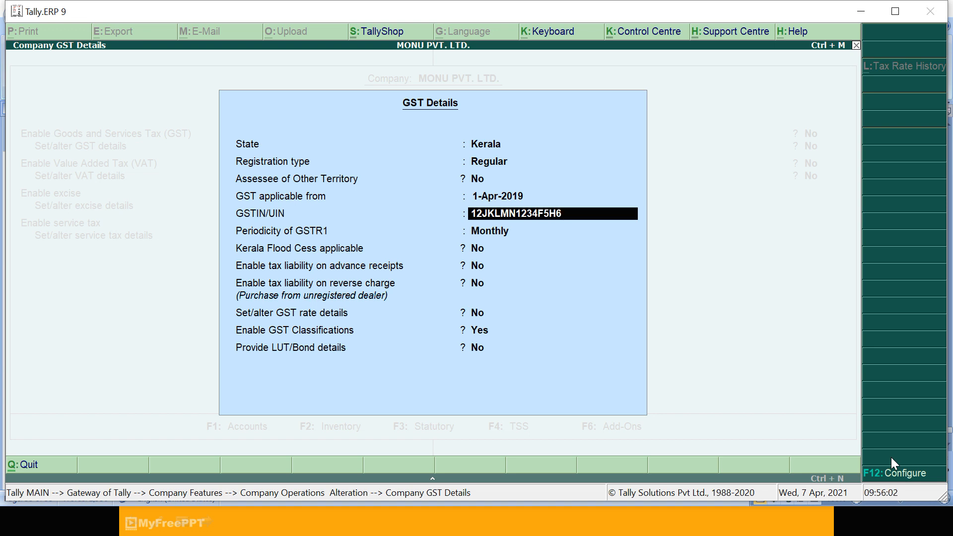
key("Return")
key("Return")
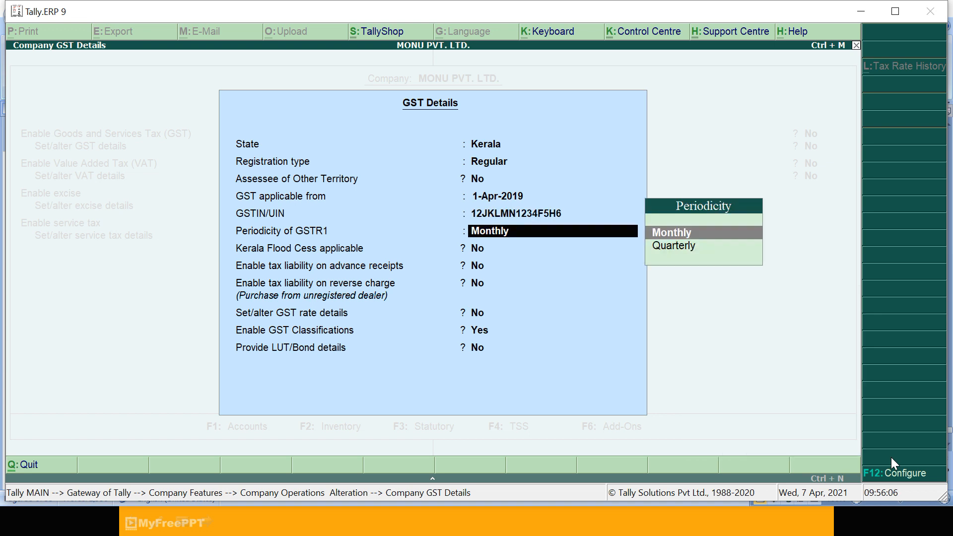
Keep Monthly GSTR1 periodicity and the remaining default GST options, and accept the GST details.
key("Return")
key("Return")
key("Return")
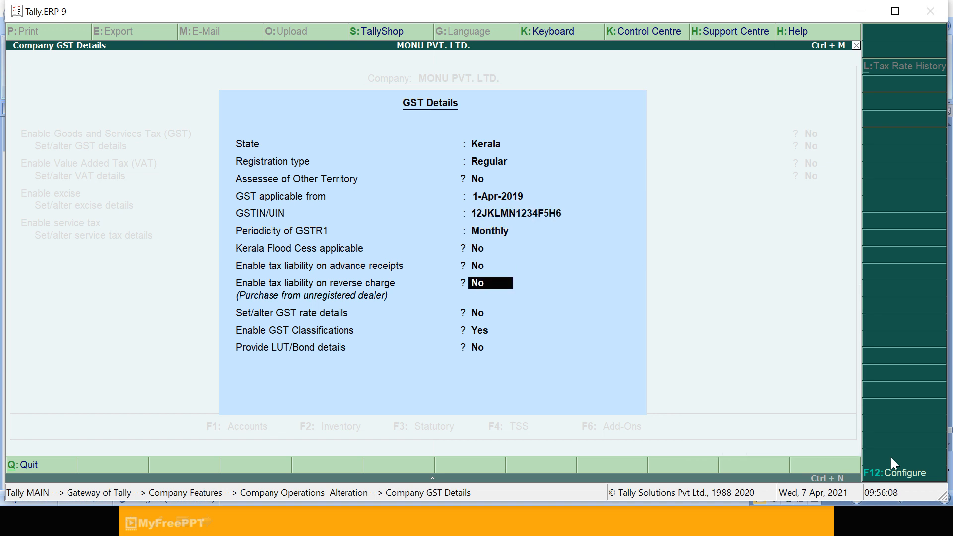
key("Return")
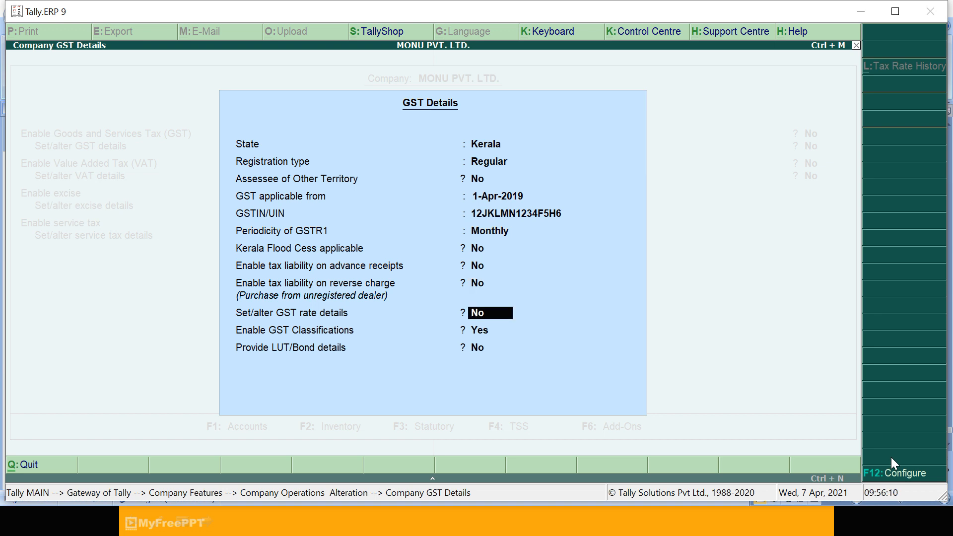
key("Return")
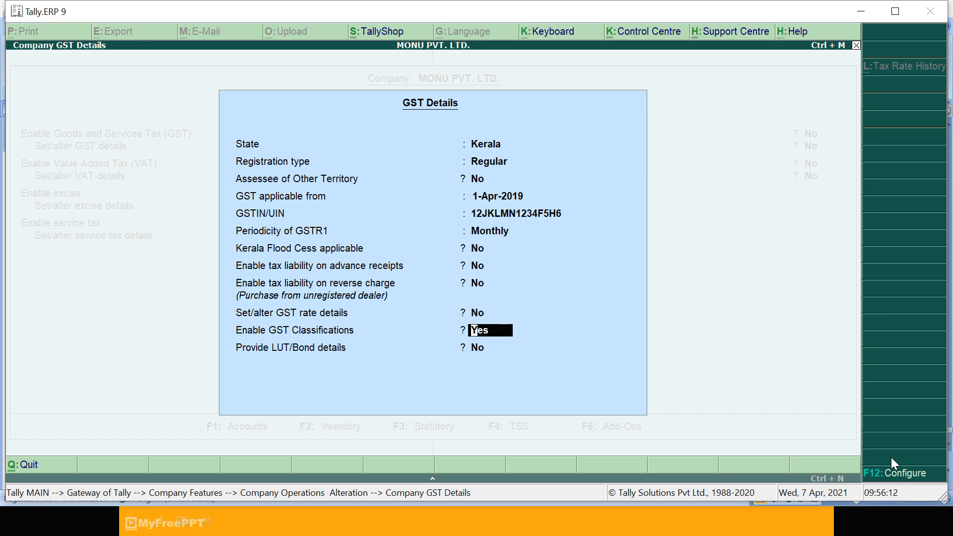
key("Return")
key("Return")
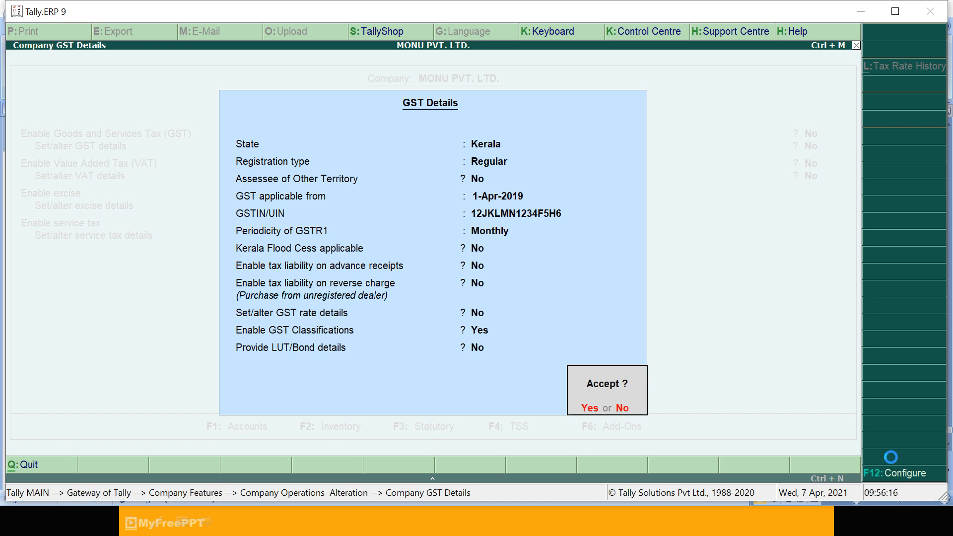
key("Return")
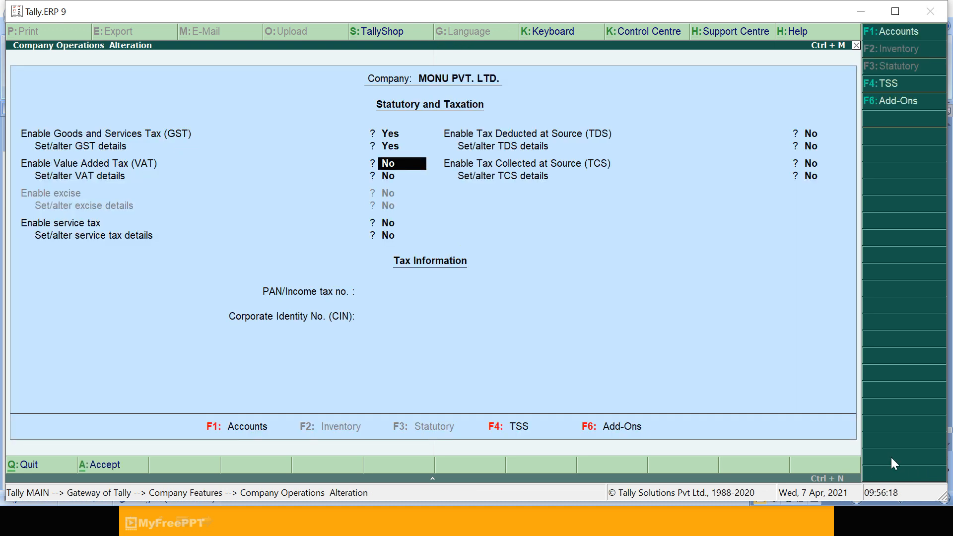
Accept the statutory and taxation features of MONU PVT. LTD. and return to the Gateway of Tally.
key("ctrl+a")
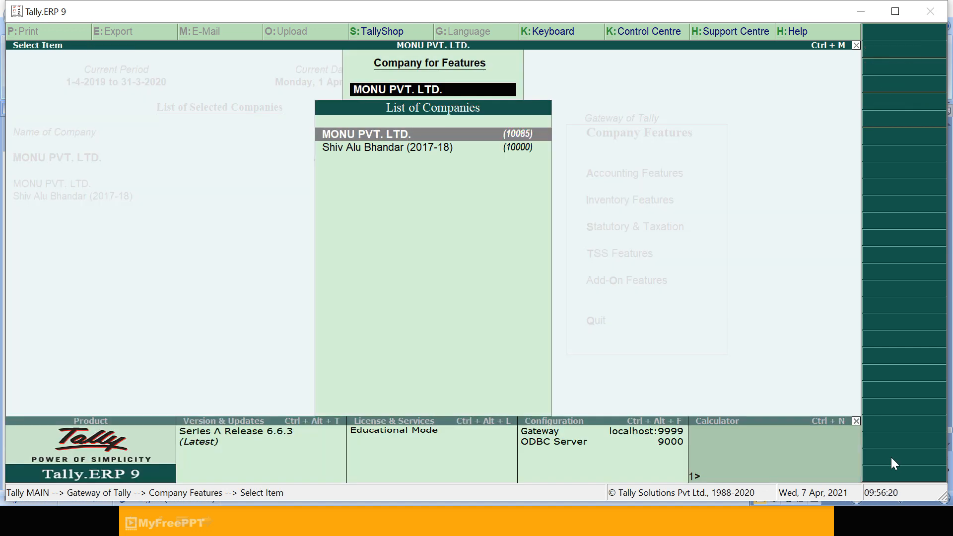
key("Escape")
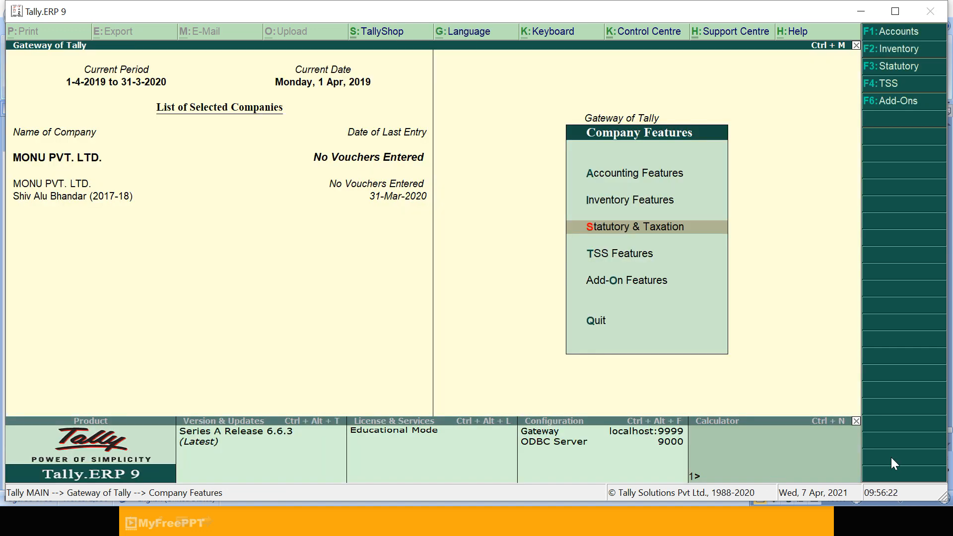
key("Escape")
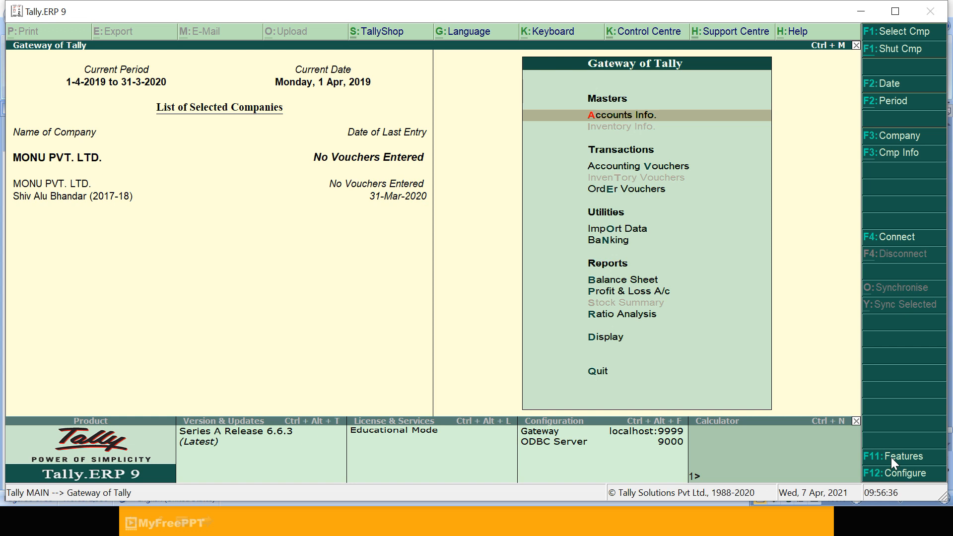
Start creating a single ledger under Accounts Info. and enter the overseas customer's name, without an alias.
key("Return")
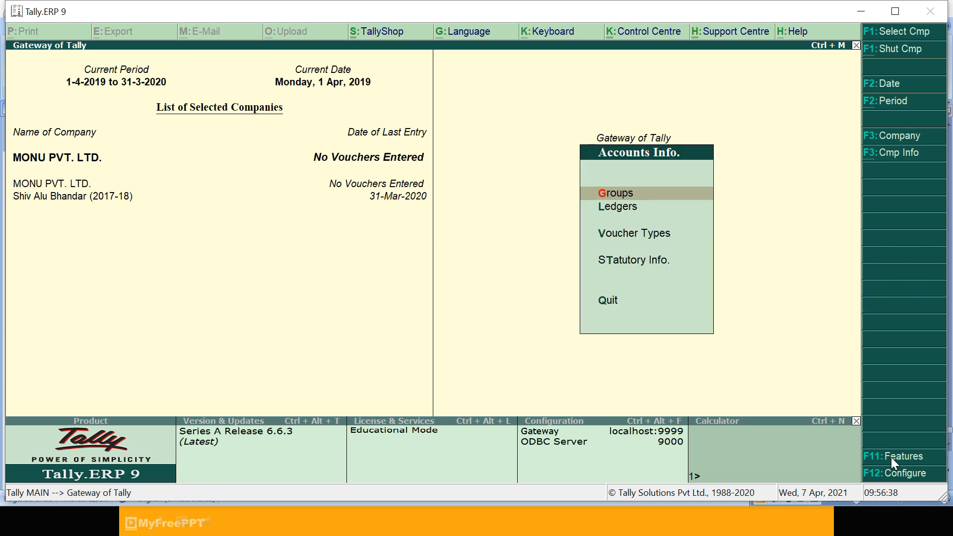
key("Down")
key("Return")
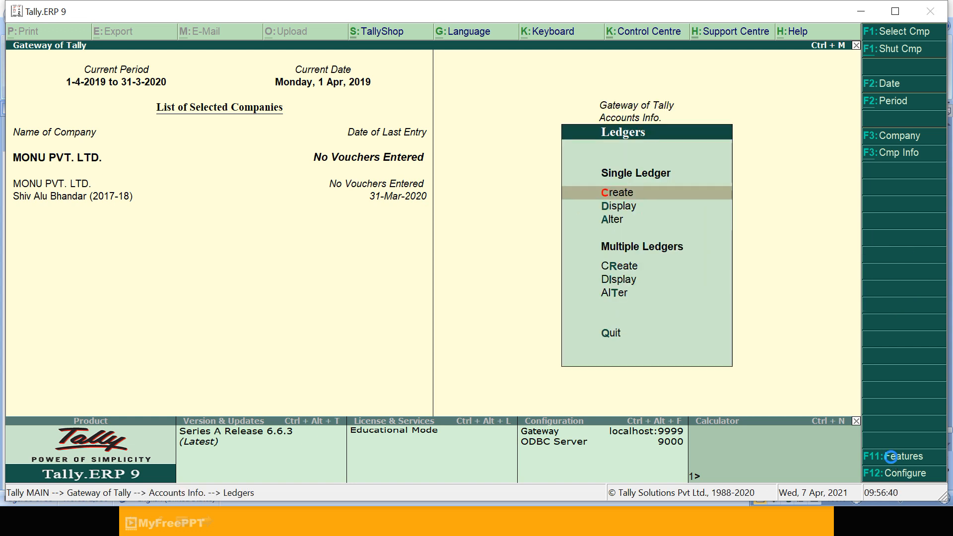
key("Return")
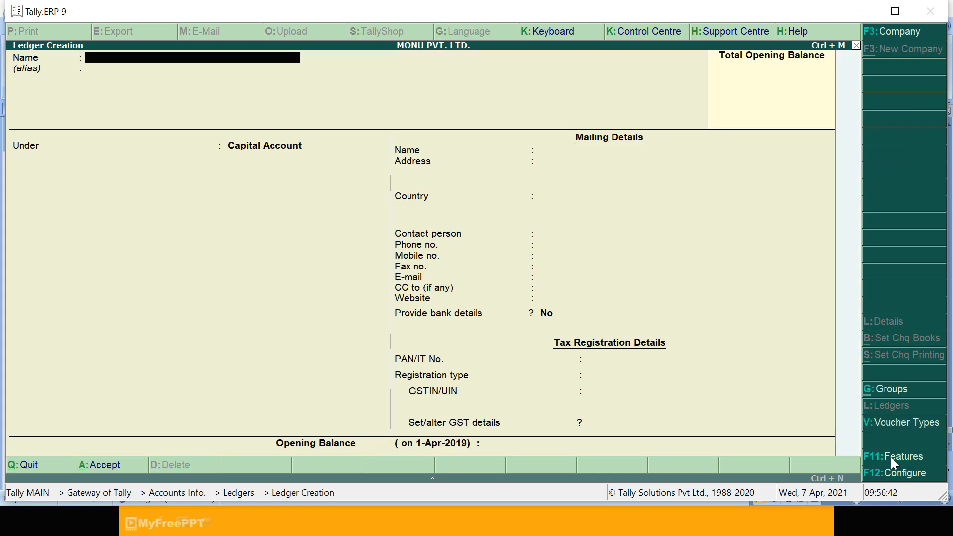
type("JACOB")
key("Return")
key("Return")
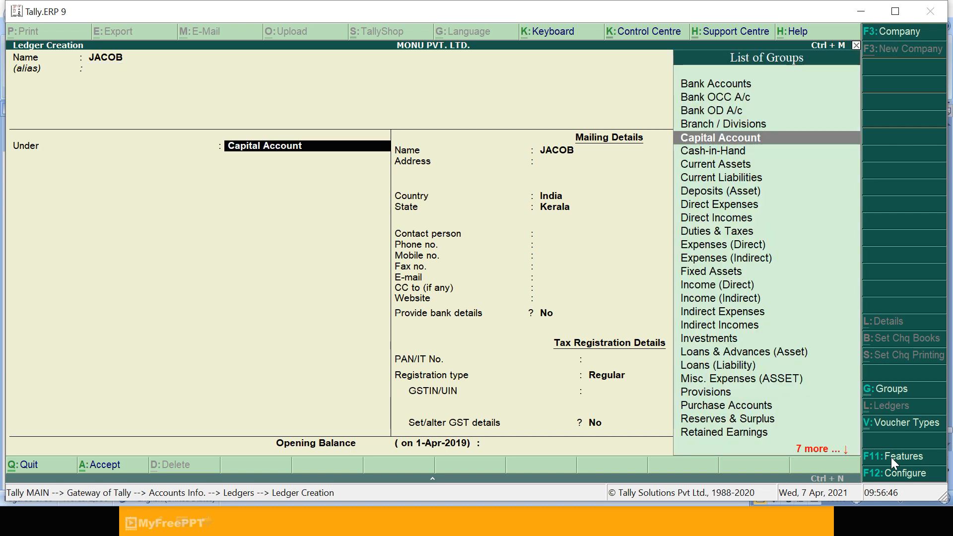
Place the customer's ledger under Sundry Debtors, keeping bill-by-bill balances on and the credit period blank.
type("SU")
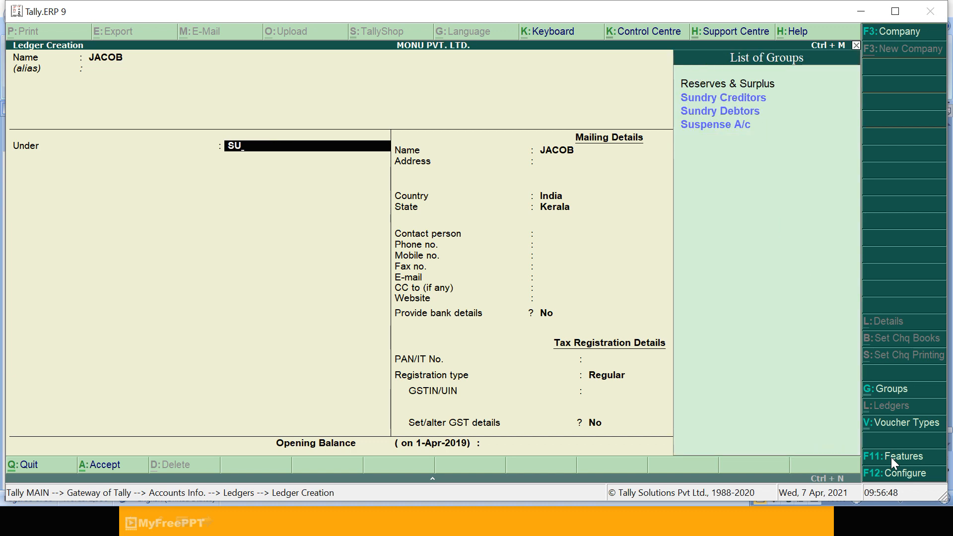
key("Down")
key("Down")
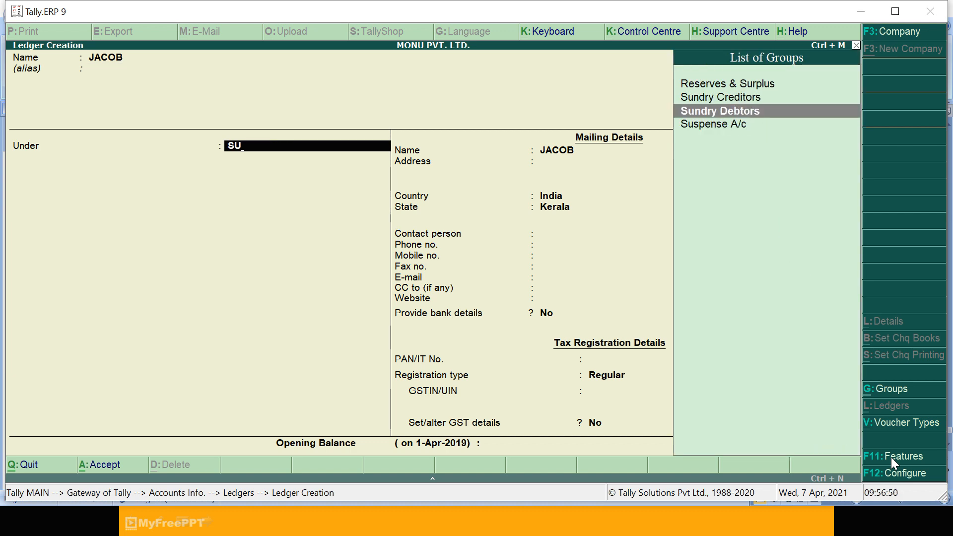
key("Return")
key("Return")
key("Return")
key("Return")
key("Return")
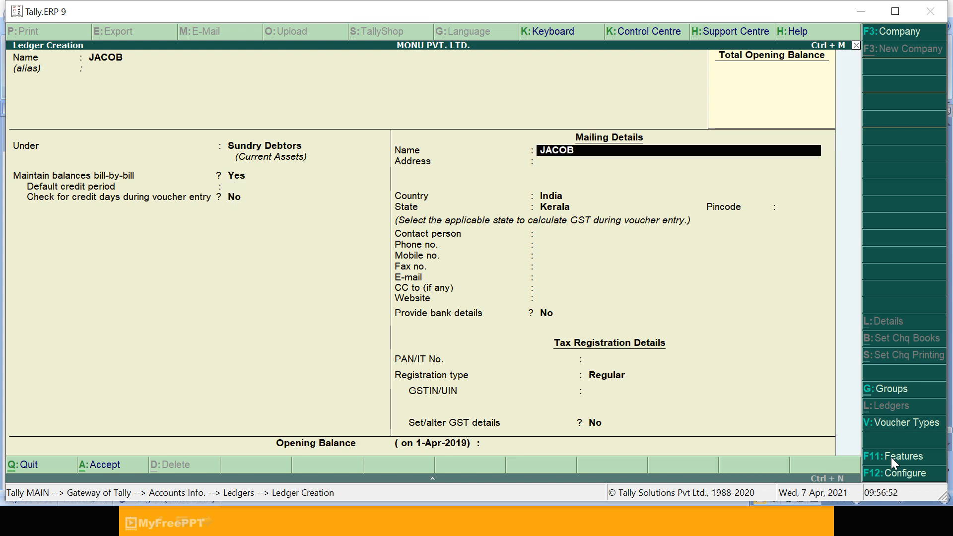
Leave the customer's address blank and set the country to United States of America.
key("Return")
type("U")
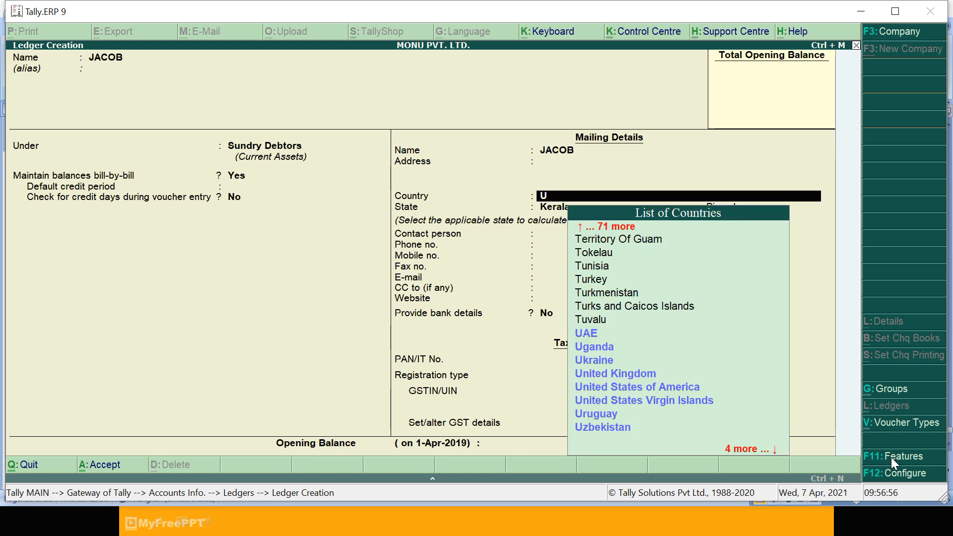
key("Down")
key("Down")
key("Down")
key("Down")
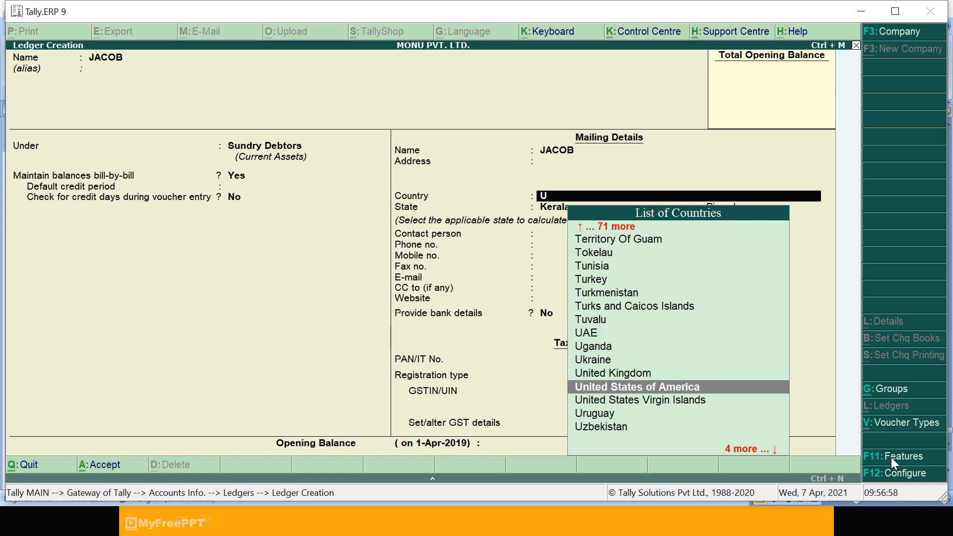
key("Return")
Leave the customer's contact and tax fields blank, keep bank details at No, and save the ledger.
key("Return")
key("Return")
key("Return")
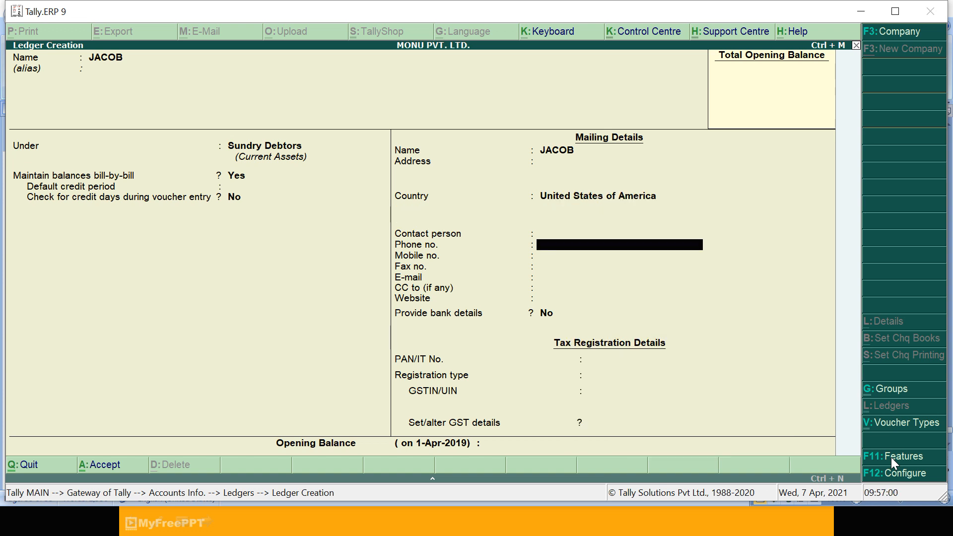
key("Return")
key("Return")
key("Return")
key("Return")
key("Return")
key("Return")
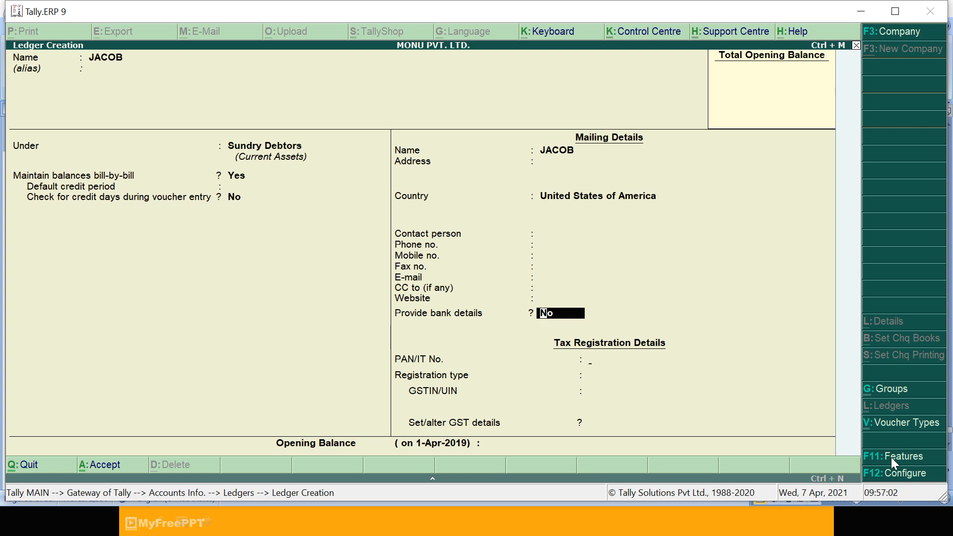
key("Return")
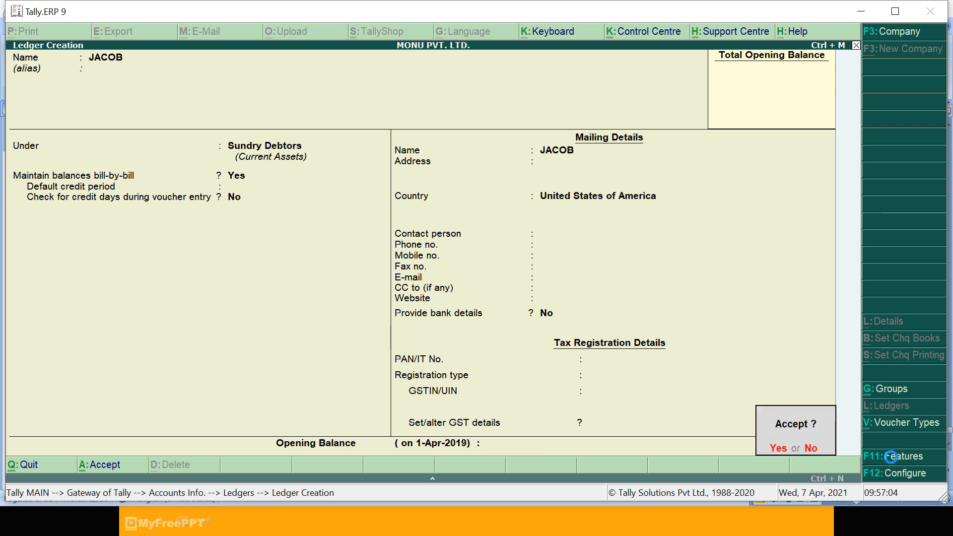
key("Return")
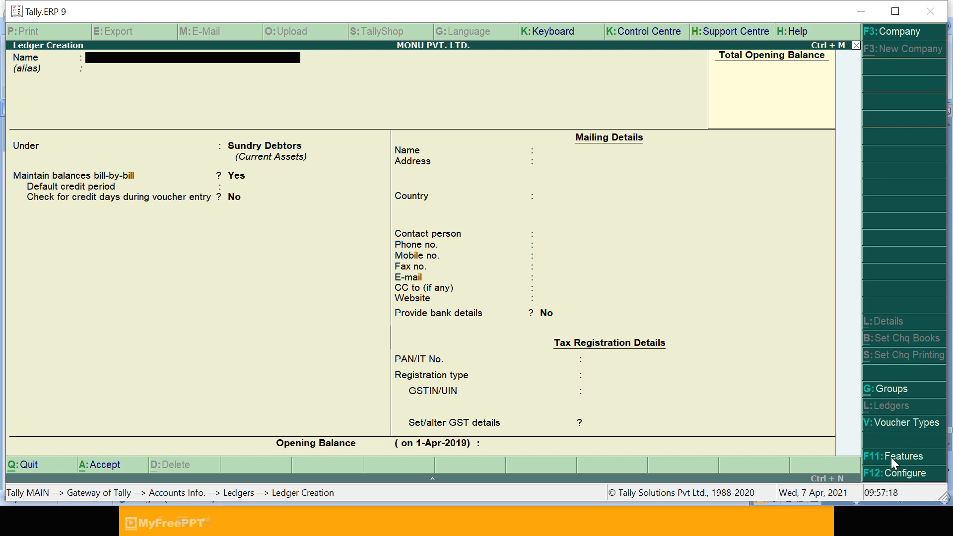
Name the new ledger IGST A/C and place it under Duties & Taxes.
type("IGST A/C")
key("Return")
key("Return")
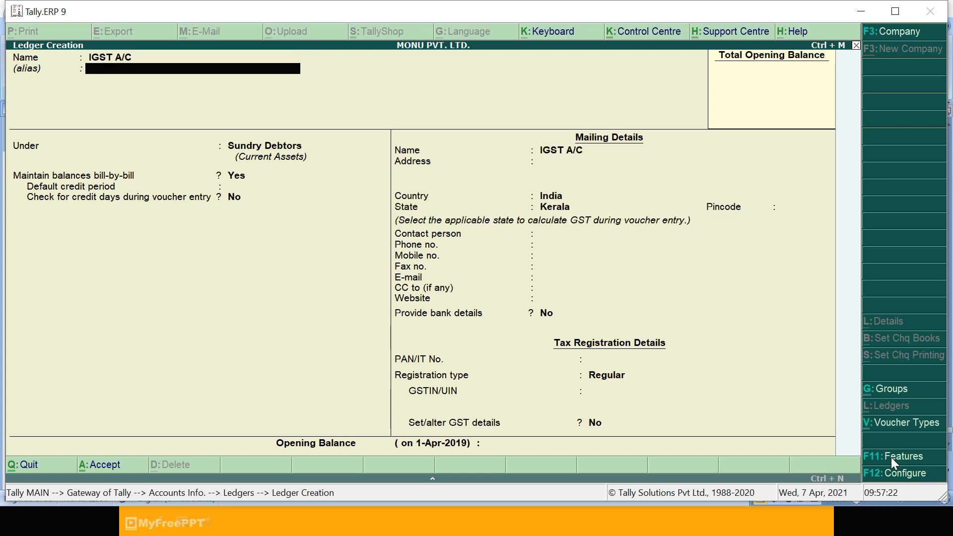
type("DU")
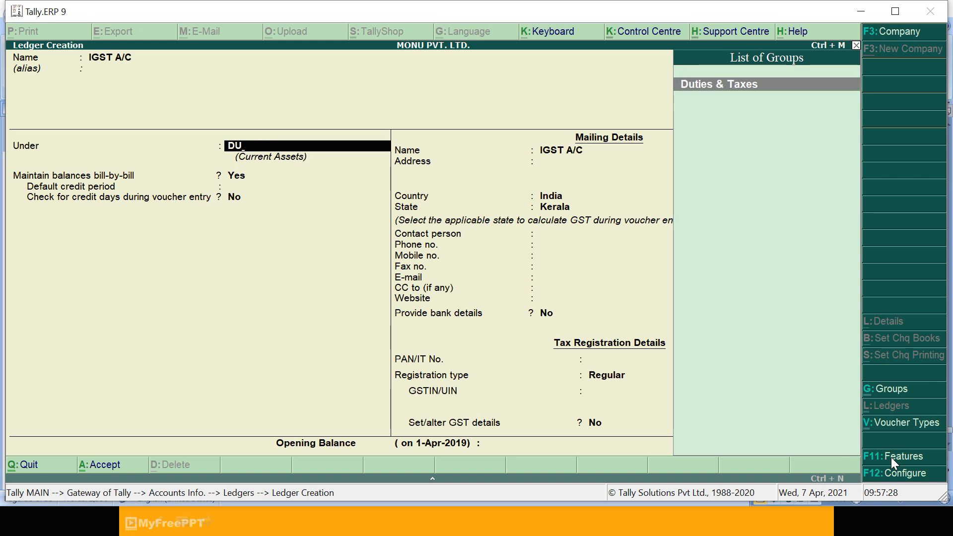
key("Return")
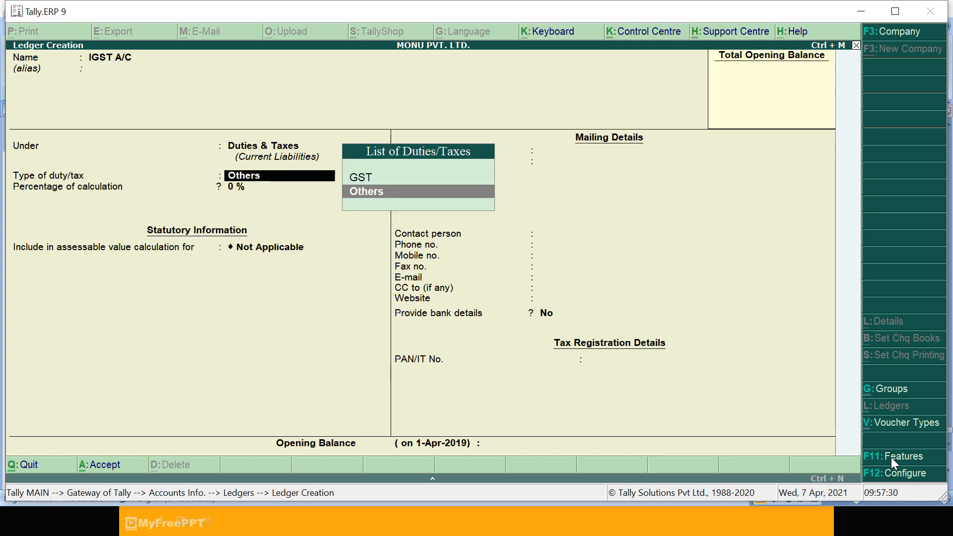
Set the type of duty/tax to GST and the tax type to Integrated Tax for IGST A/C.
key("Up")
key("Return")
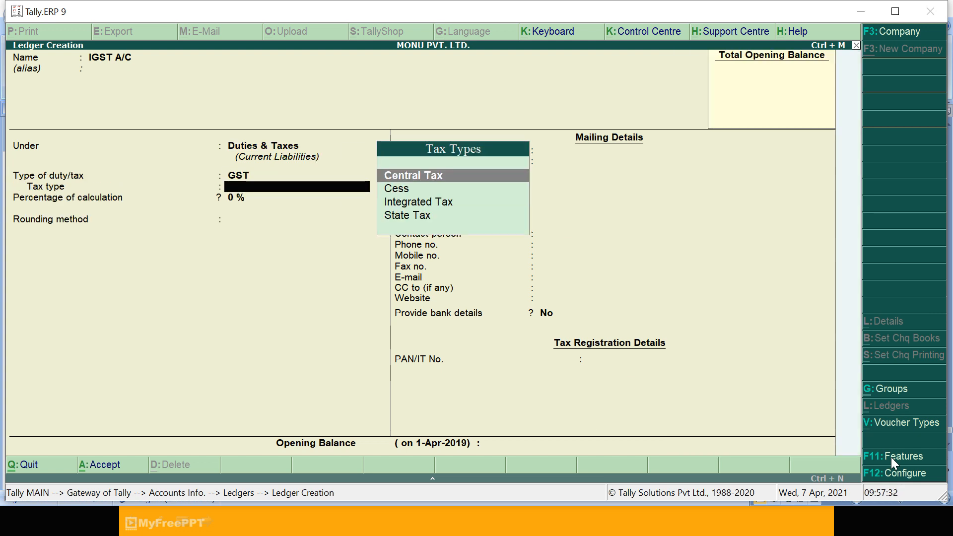
key("Down")
key("Down")
key("Return")
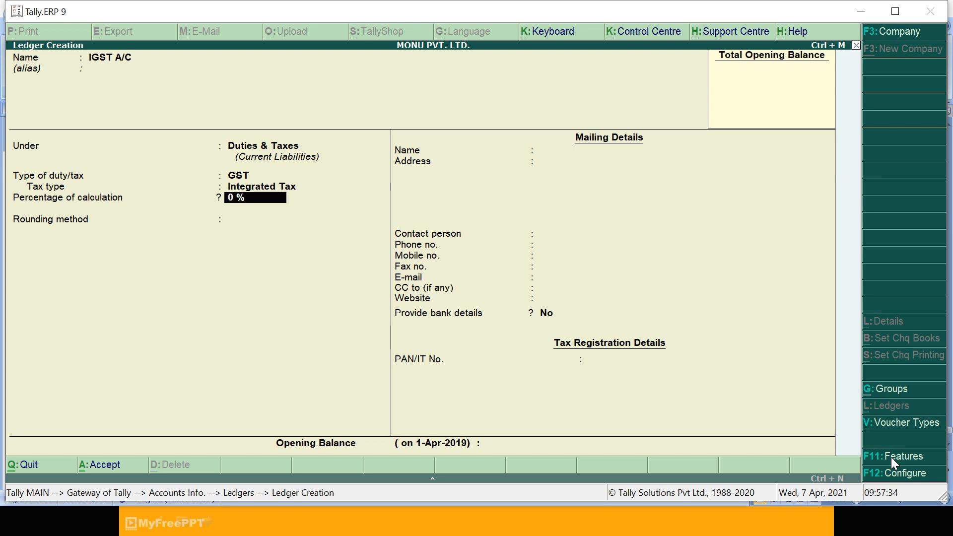
Keep 0 % calculation and Not Applicable rounding for IGST A/C, and save the ledger.
key("Return")
key("Return")
key("Return")
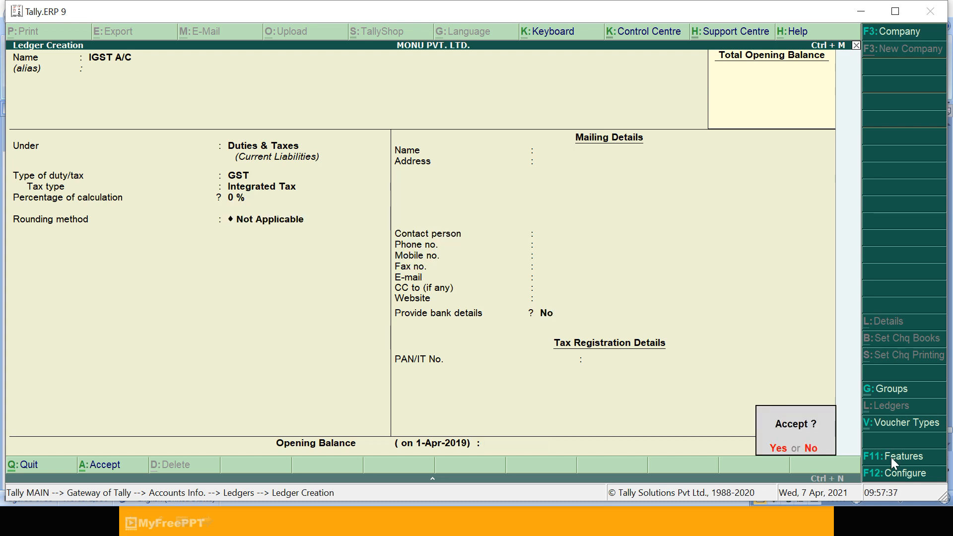
key("Return")
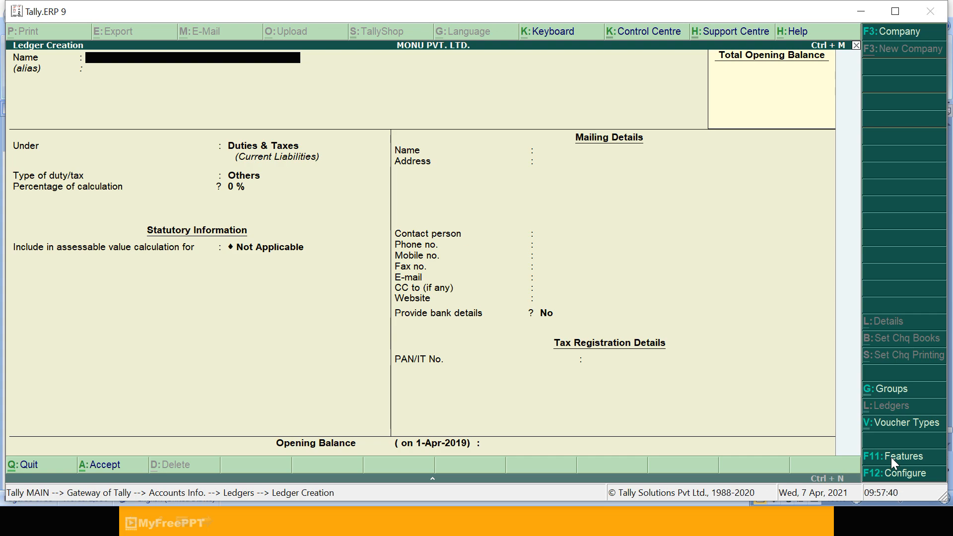
Check the export question in Microsoft Word, and create LEGAL SERVICES A/C under Indirect Incomes in Tally.ERP 9.
key("alt+Tab")
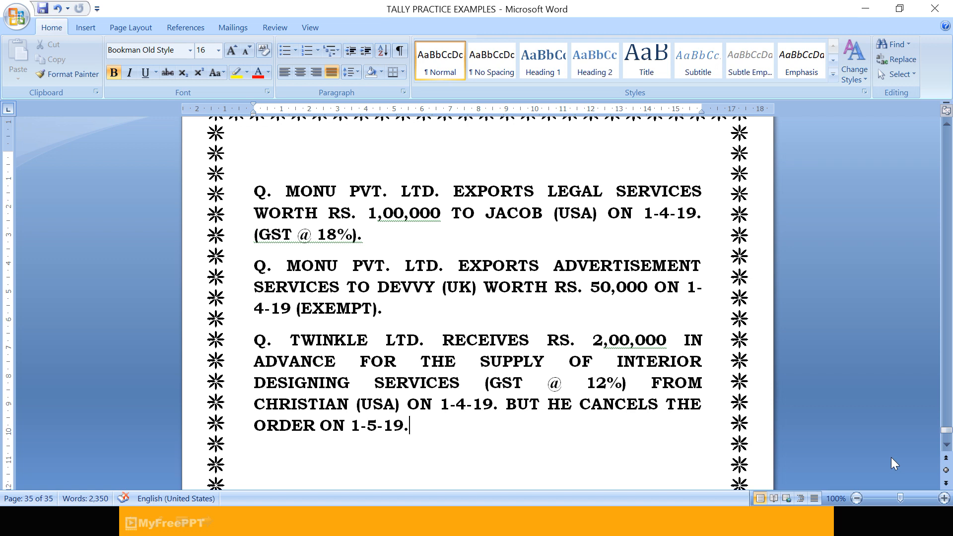
key("alt+Tab")
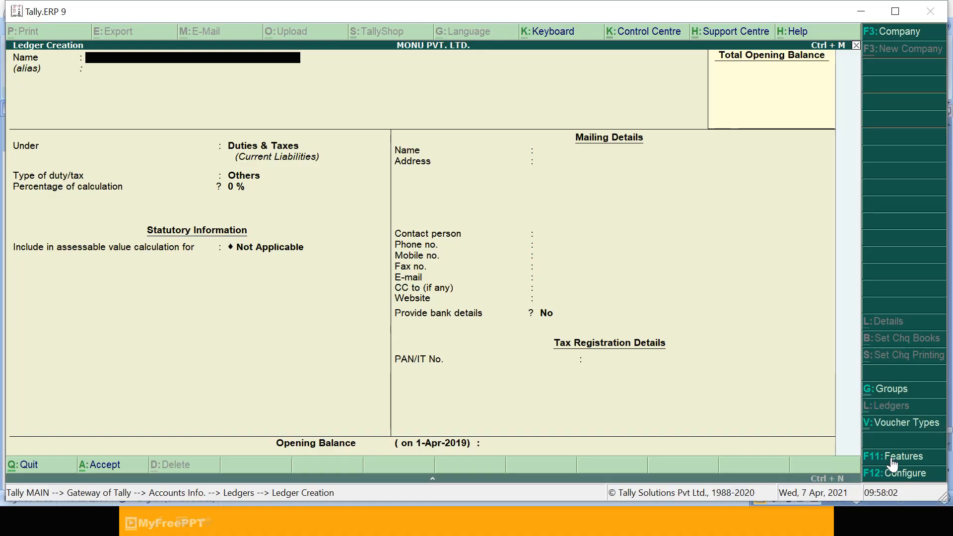
type("LEGAL SERVICES A/")
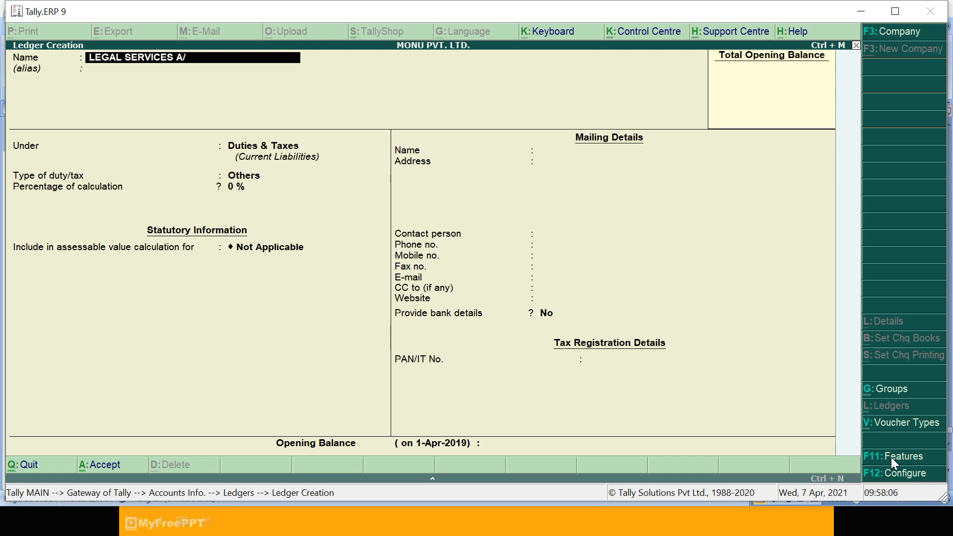
type("C")
key("Return")
type("IND")
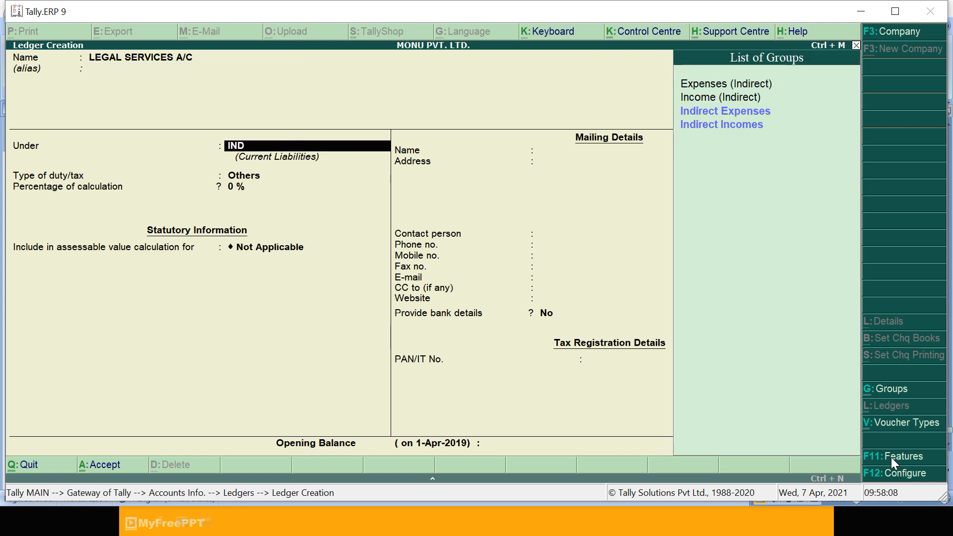
key("Down")
key("Down")
key("Return")
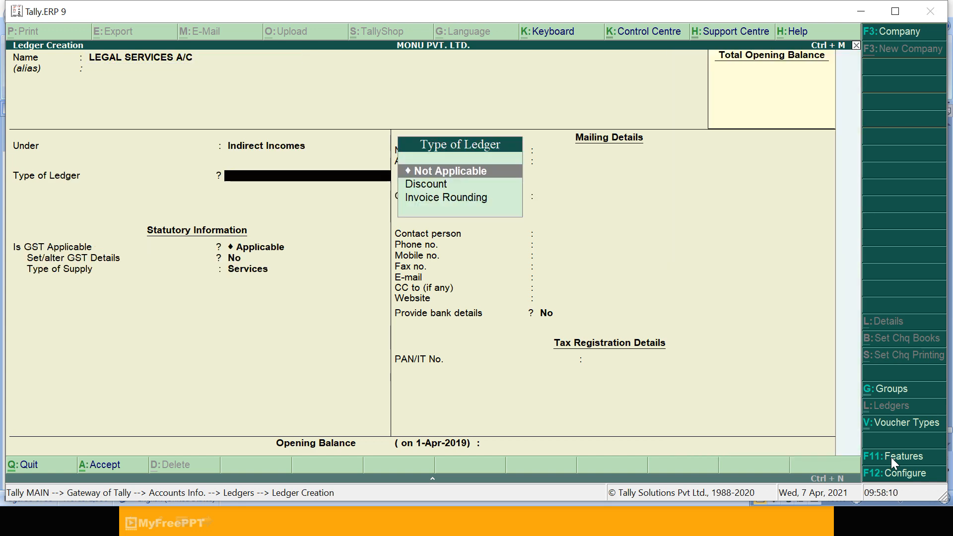
Set the ledger type to Not Applicable, keep GST Applicable, and open the GST details of LEGAL SERVICES A/C.
key("Return")
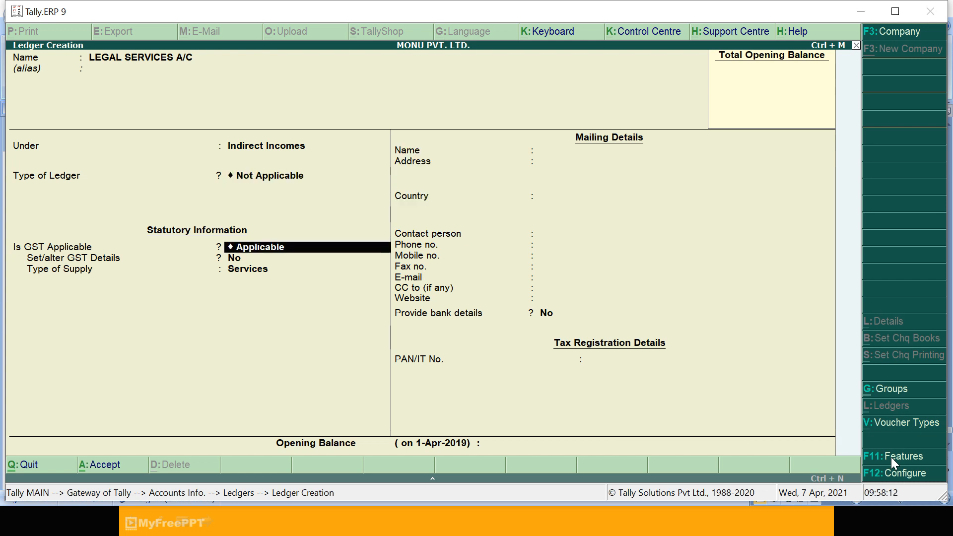
key("Return")
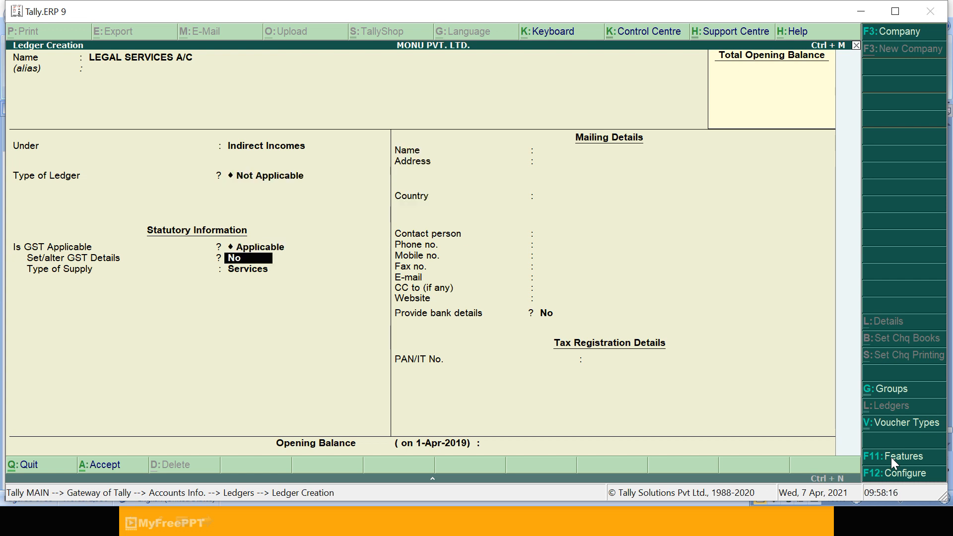
type("y")
key("Return")
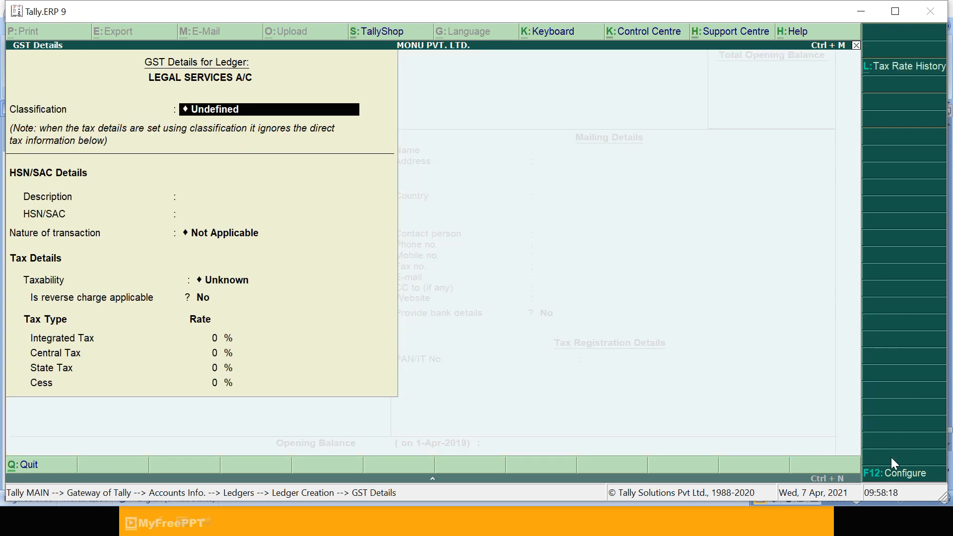
Keep the classification Undefined, and enter the description LEGAL SERVICES and HSN/SAC 123456.
key("Return")
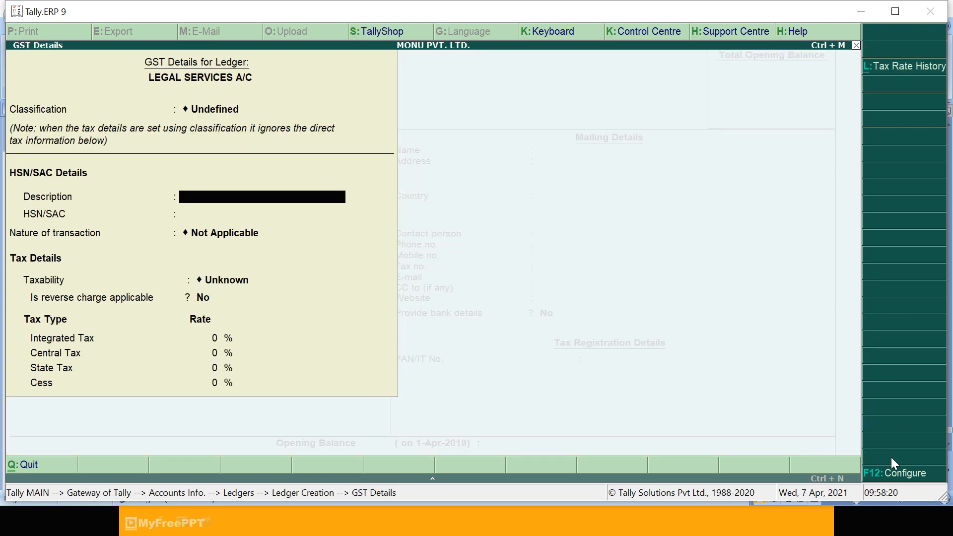
type("LEGAL SER")
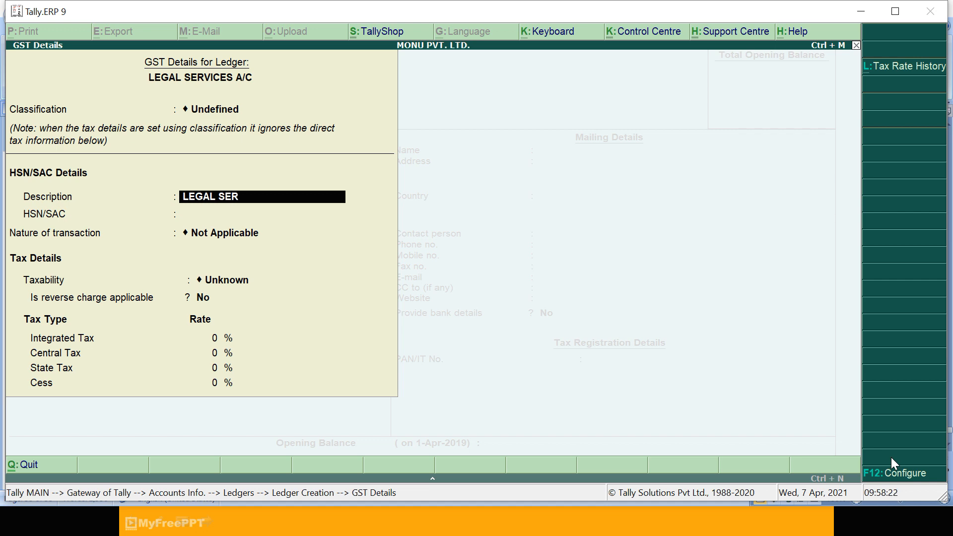
type("VICES")
key("Return")
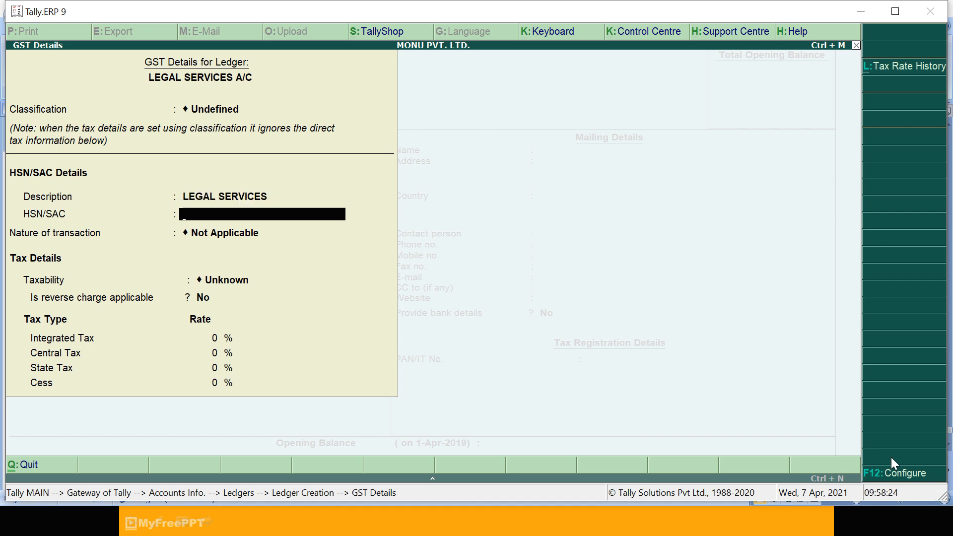
type("123456")
key("Return")
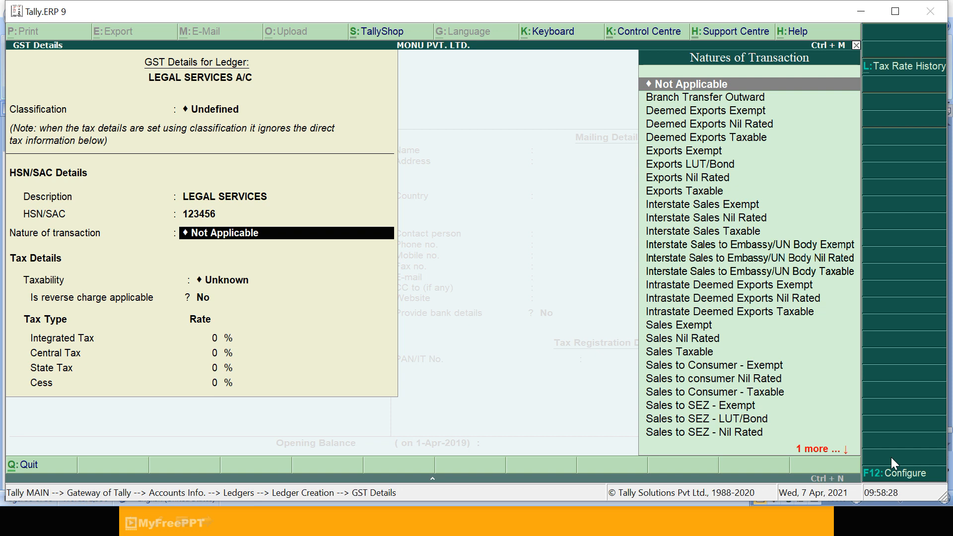
Set the nature of transaction for LEGAL SERVICES A/C to Exports Taxable, and keep reverse charge at No.
key("Down")
key("Down")
key("Down")
key("Down")
key("Down")
key("Down")
key("Down")
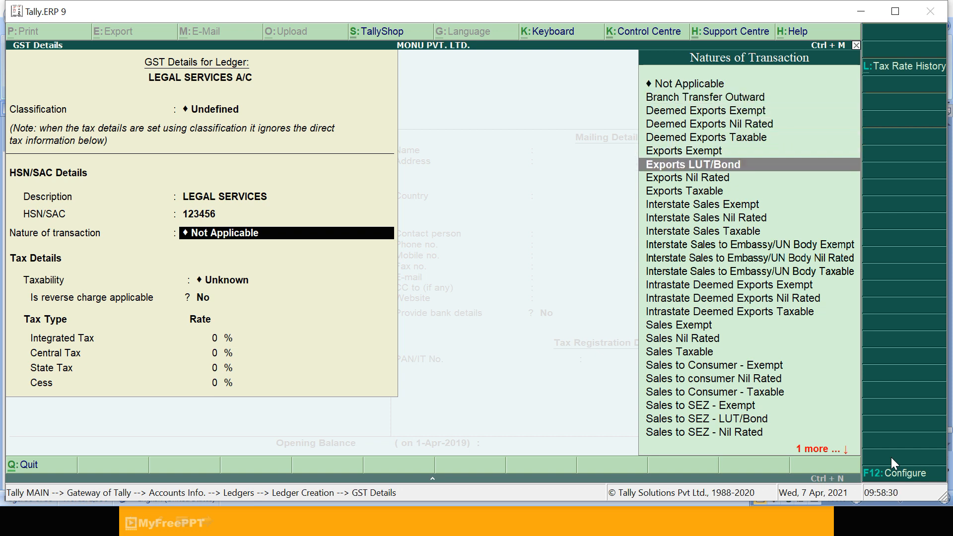
key("Down")
key("Return")
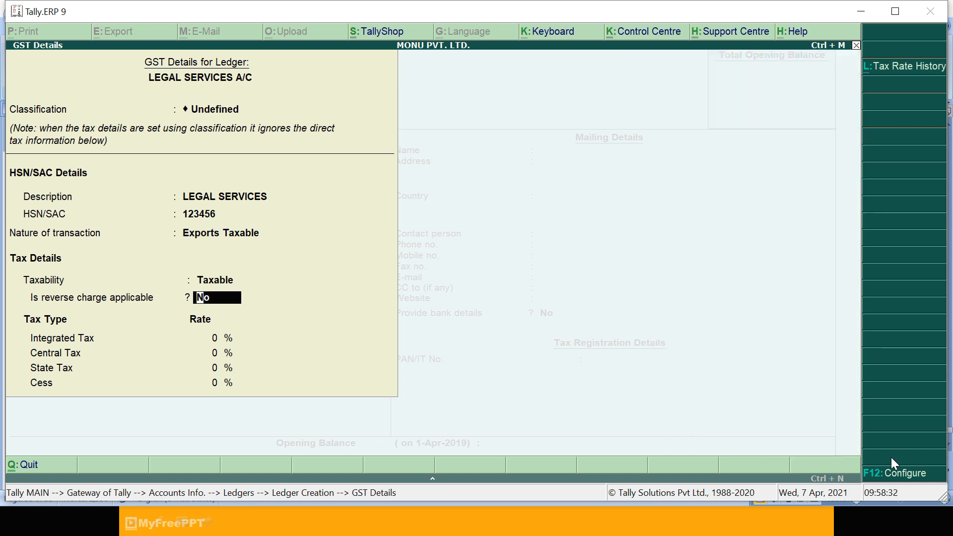
key("Return")
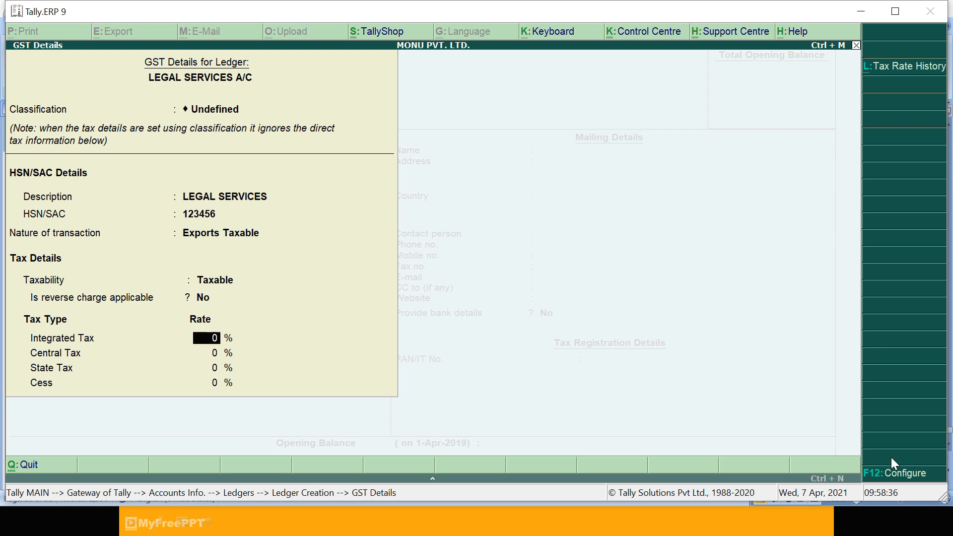
Check the GST rate in Microsoft Word, then set Integrated Tax to 18 % in Tally.ERP 9 and accept the GST details.
key("alt+Tab")
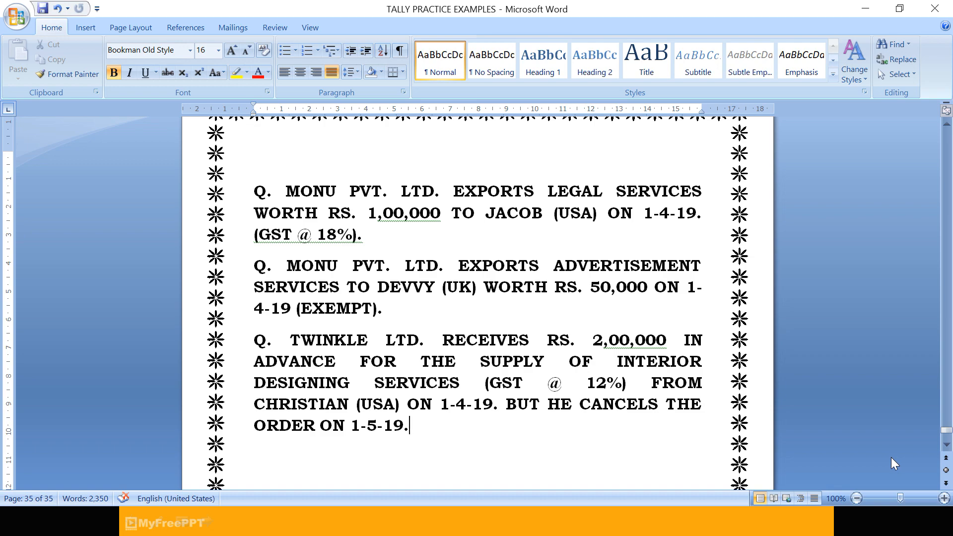
key("alt+Tab")
type("18")
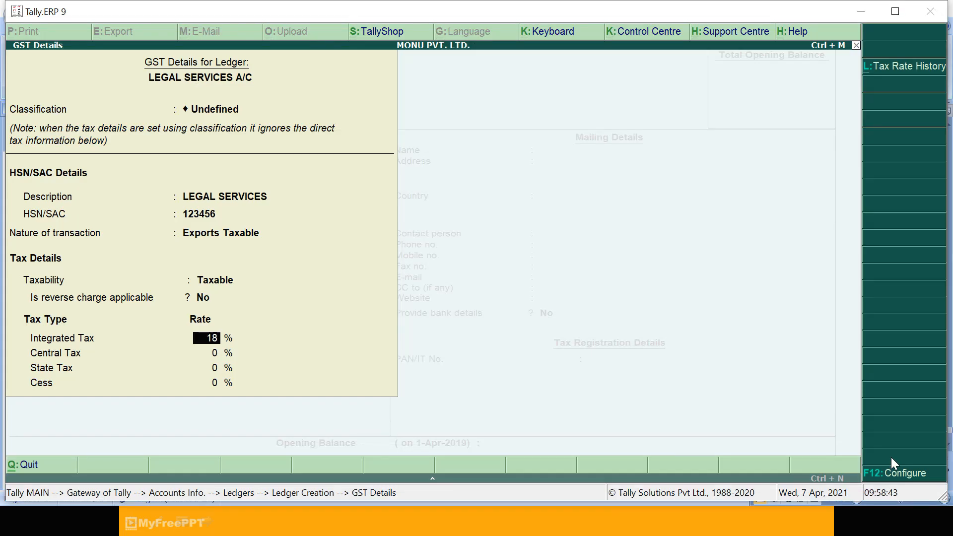
key("Return")
key("Return")
key("Return")
key("Return")
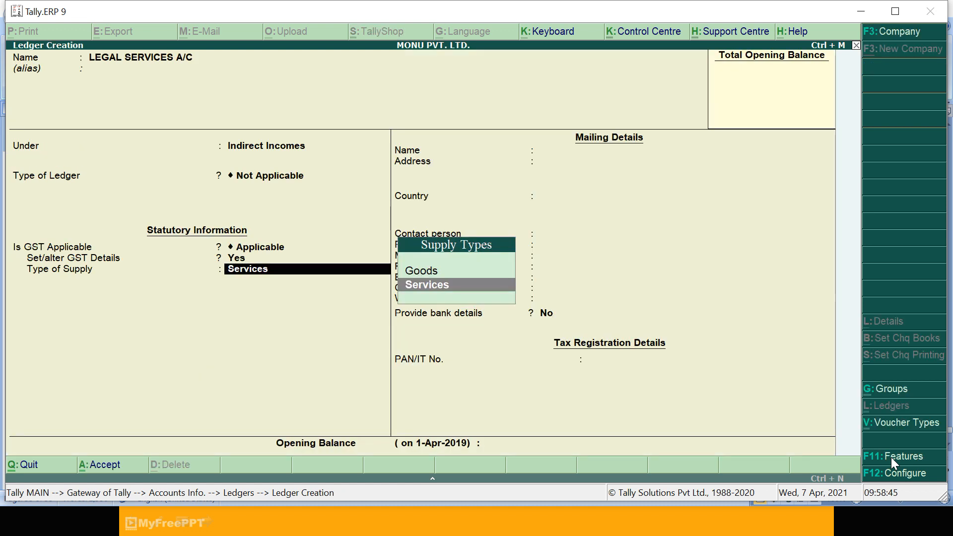
Keep the type of supply as Services, save LEGAL SERVICES A/C without an opening balance, and return to the Gateway of Tally.
key("Return")
key("Return")
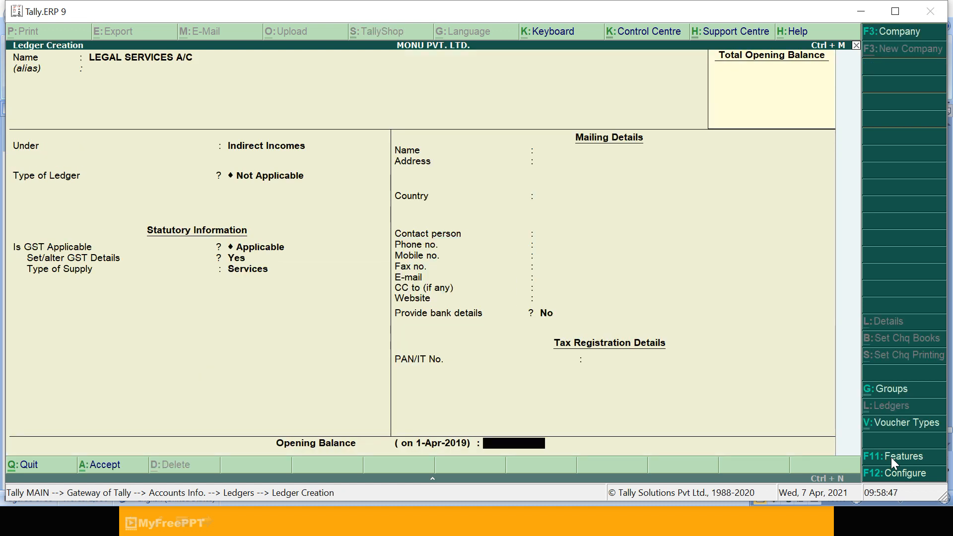
key("Return")
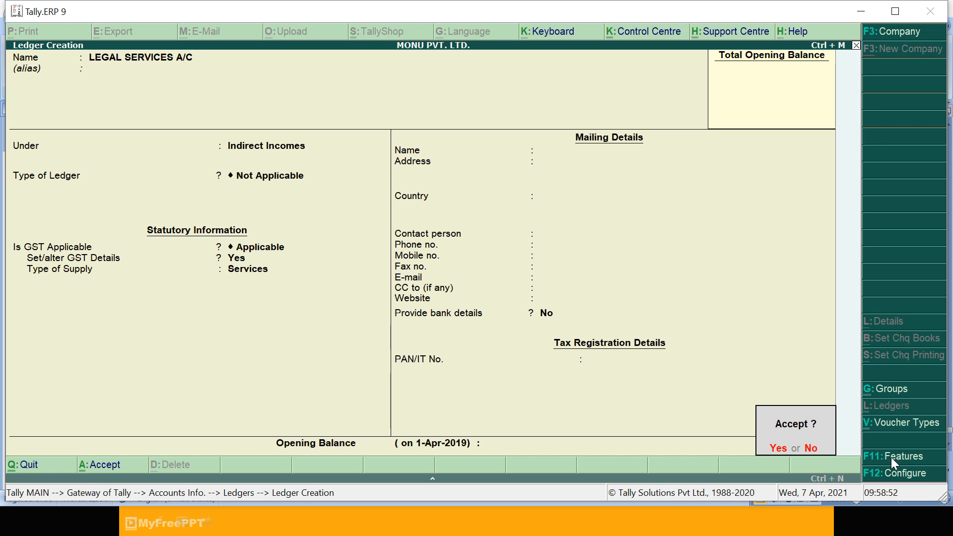
key("Return")
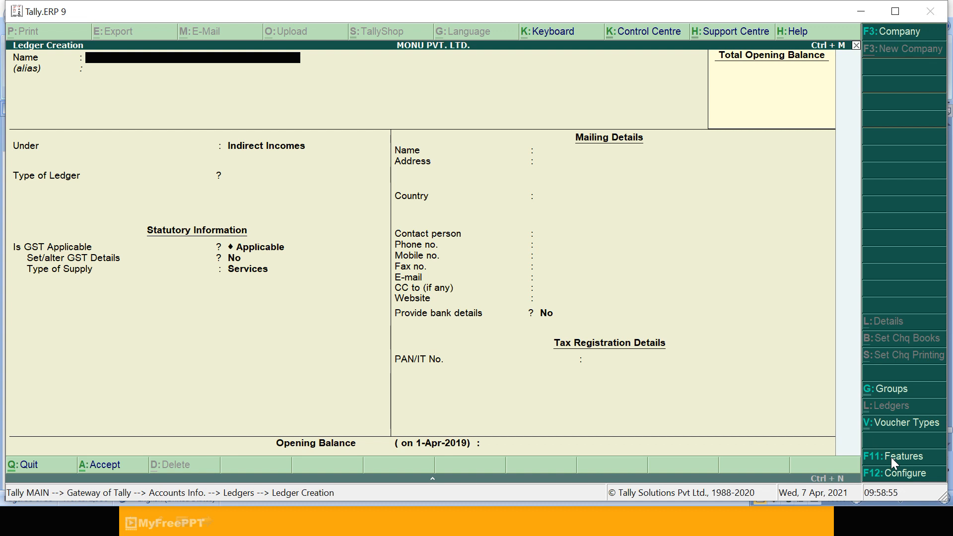
key("Escape")
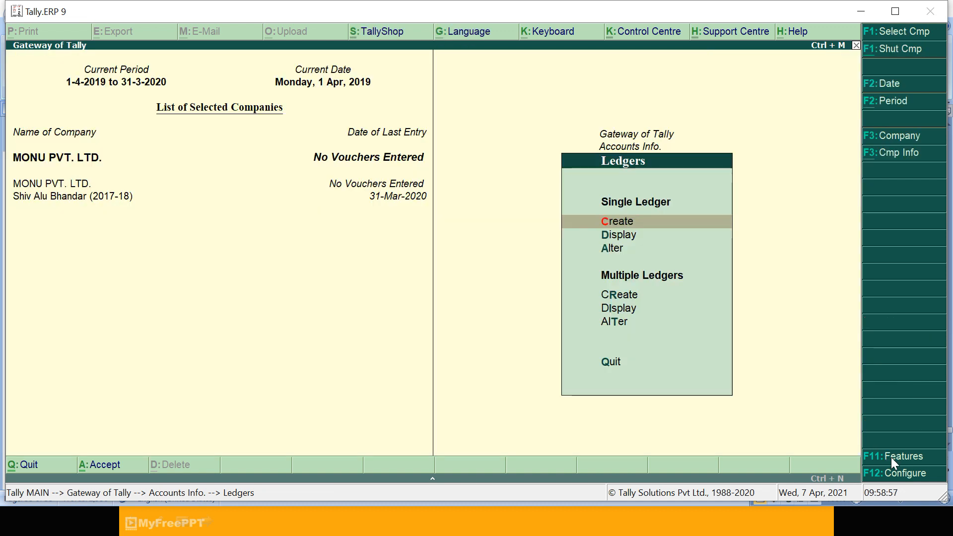
key("Escape")
key("Escape")
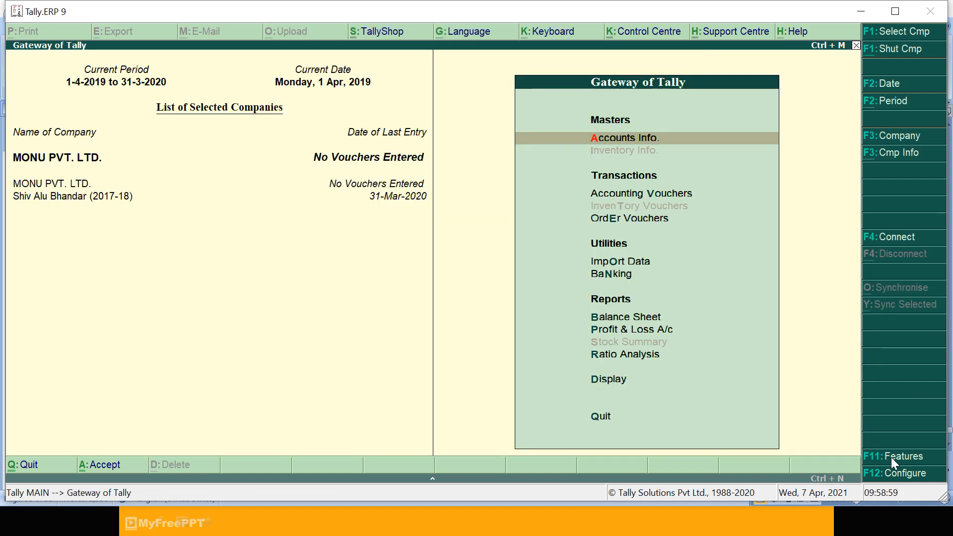
Start a sales voucher with reference number 1 and choose the export customer as the party account.
key("v")
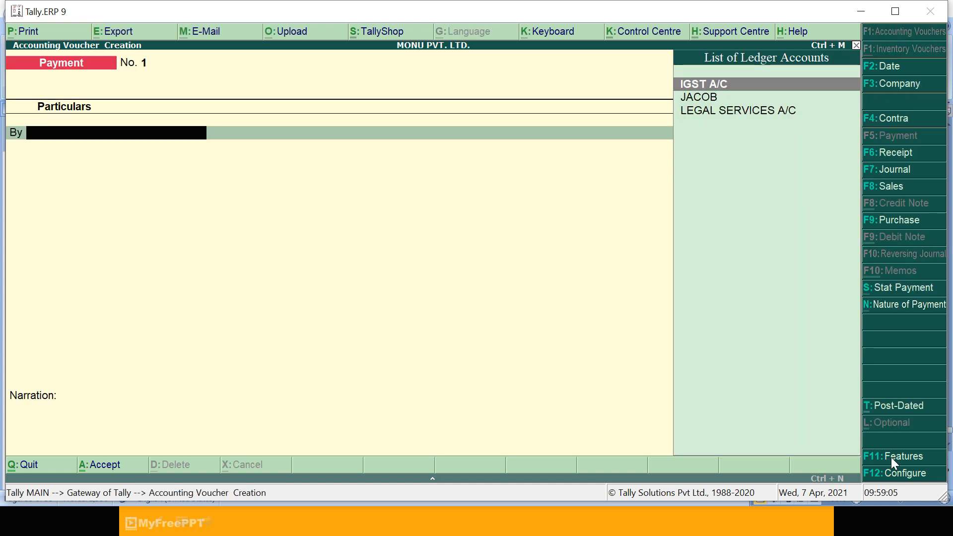
left_click(907, 188)
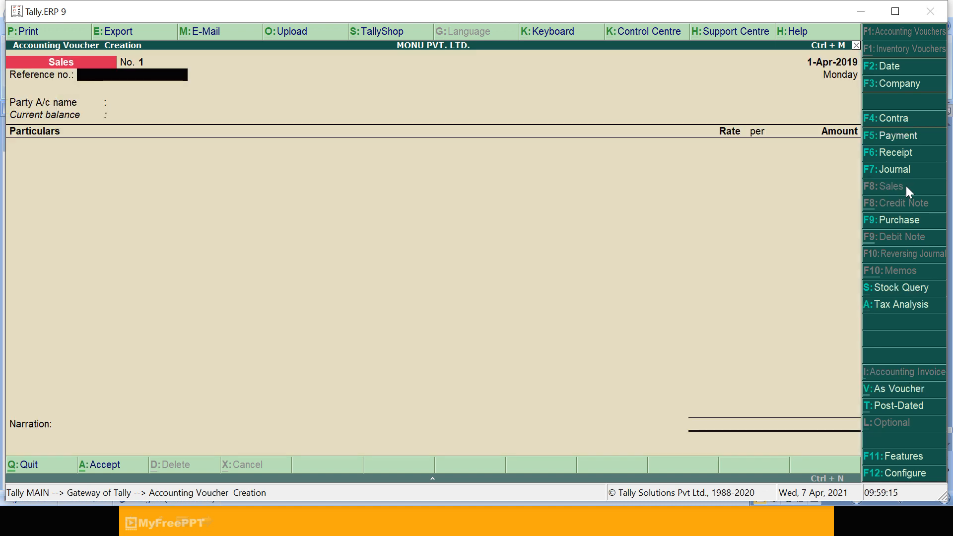
type("1")
key("Return")
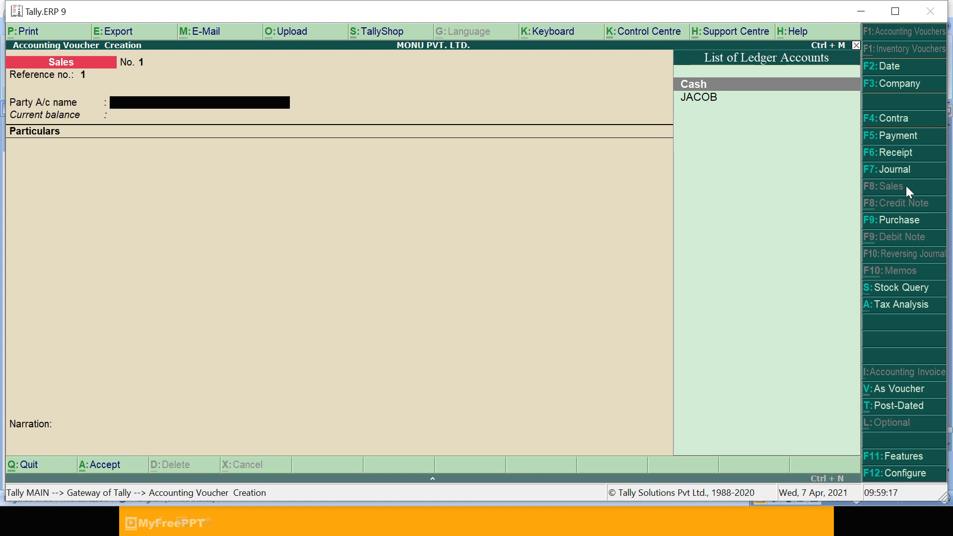
key("Down")
key("Return")
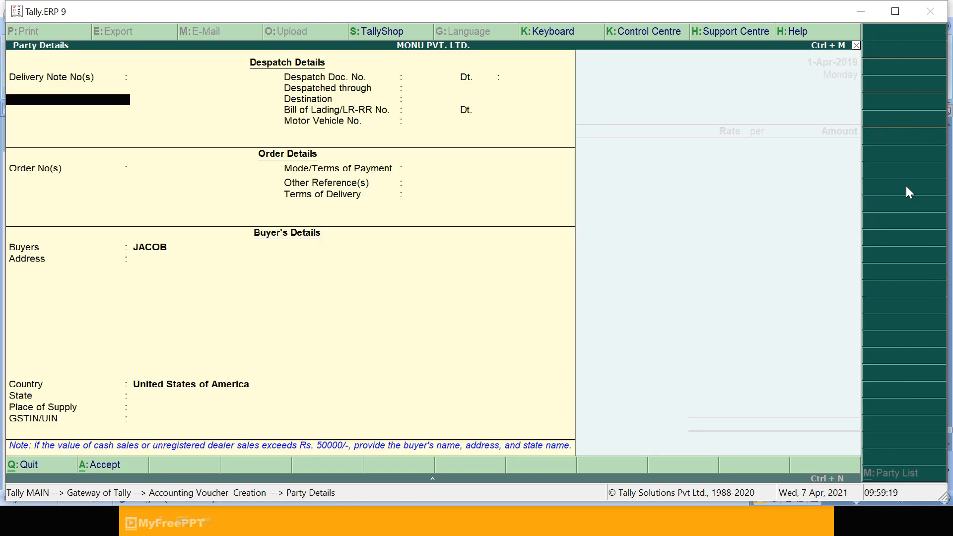
Leave the despatch and order details blank, and accept the buyer's details as filled in.
key("Return")
key("Return")
key("Return")
key("Return")
key("Return")
key("Return")
key("Return")
key("Return")
key("Return")
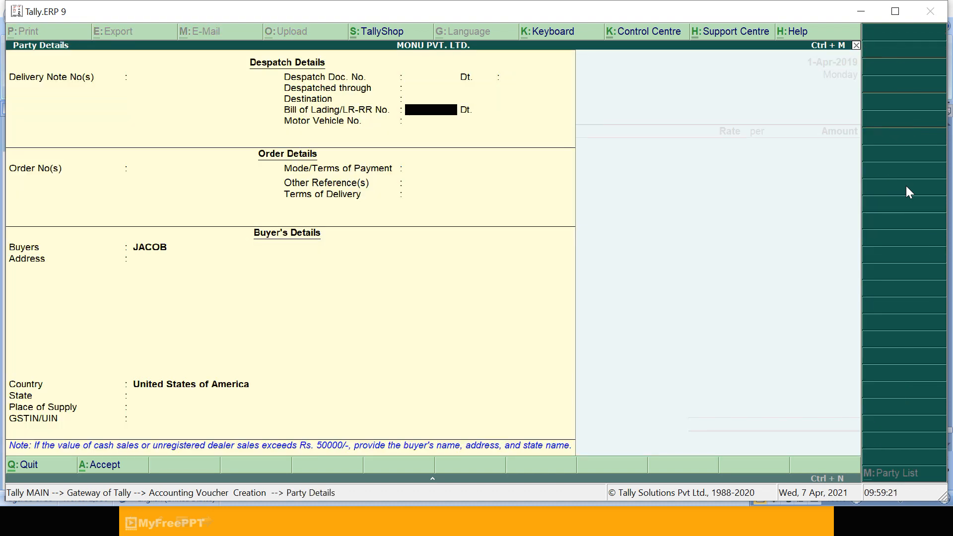
key("Return")
key("Return")
key("Return")
key("Return")
key("Return")
key("Return")
key("Return")
key("Return")
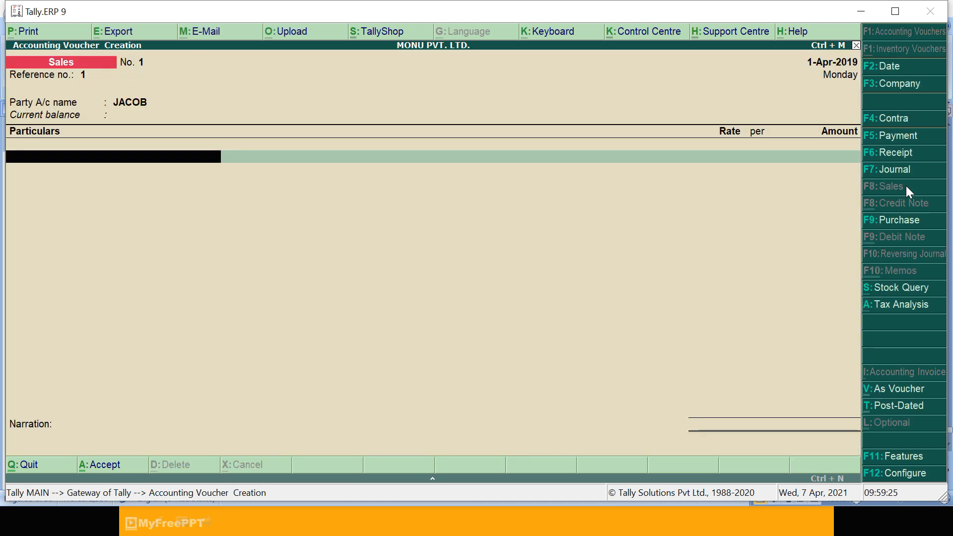
Add LEGAL SERVICES A/C to the sales voucher with an amount of 100000.
key("Down")
key("Down")
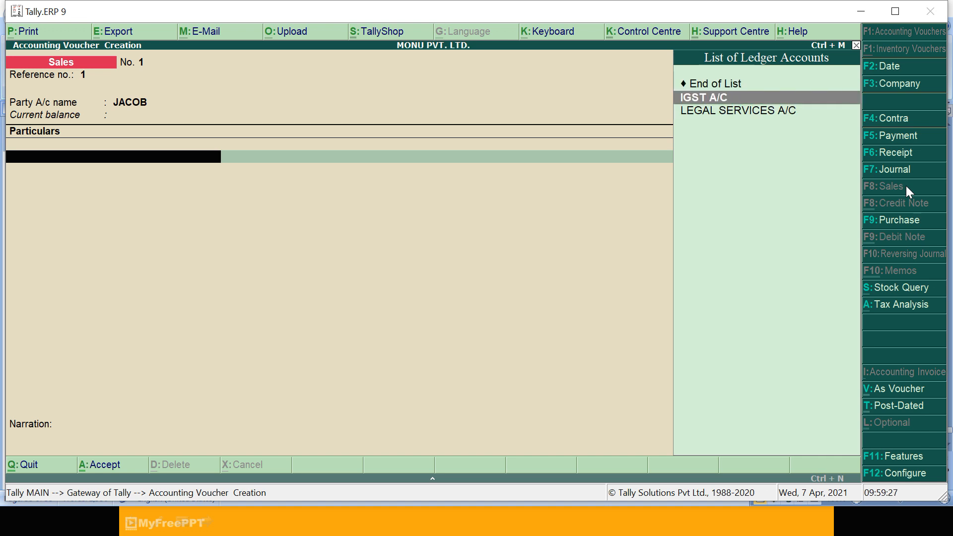
key("Return")
type("1")
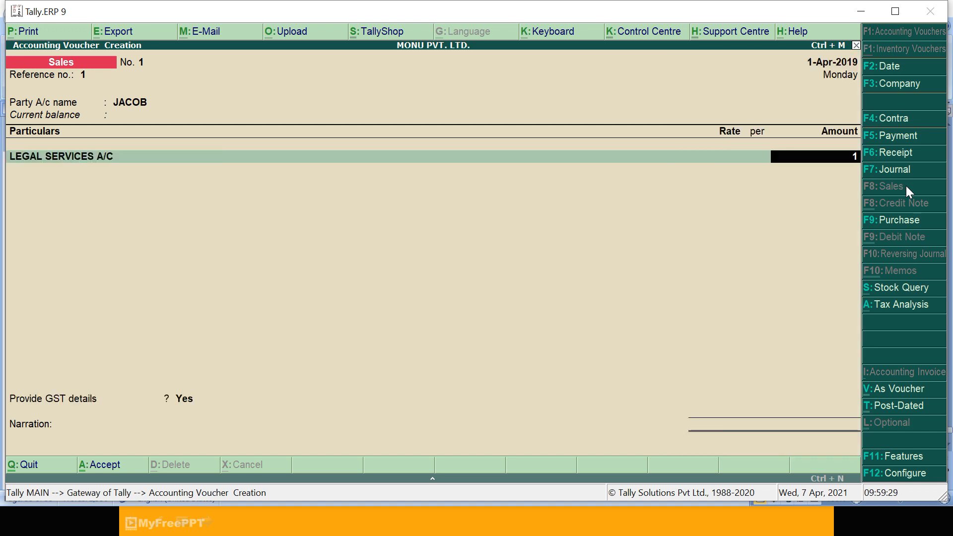
type("00000")
key("Return")
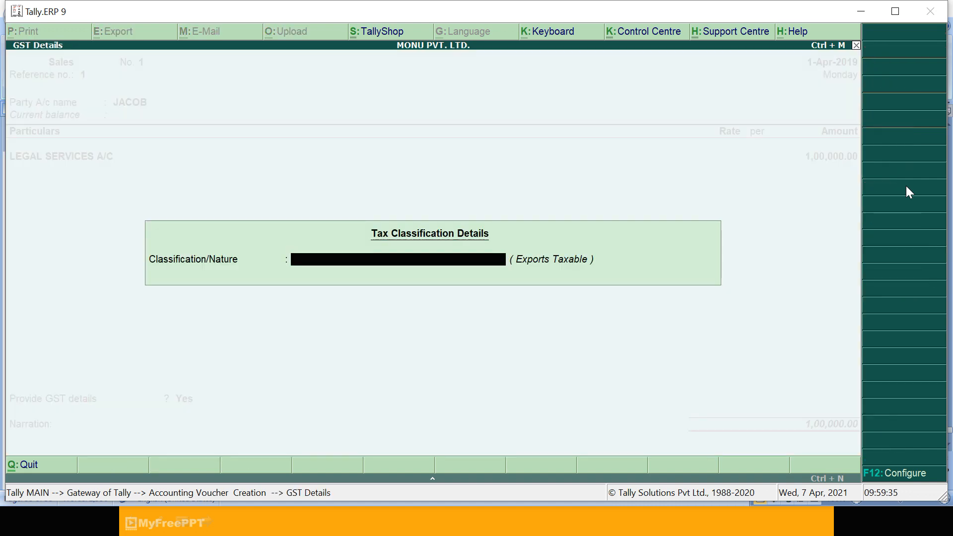
Set the tax classification of the legal services line to Exports Taxable.
type("E")
key("Down")
key("Down")
key("Down")
key("Down")
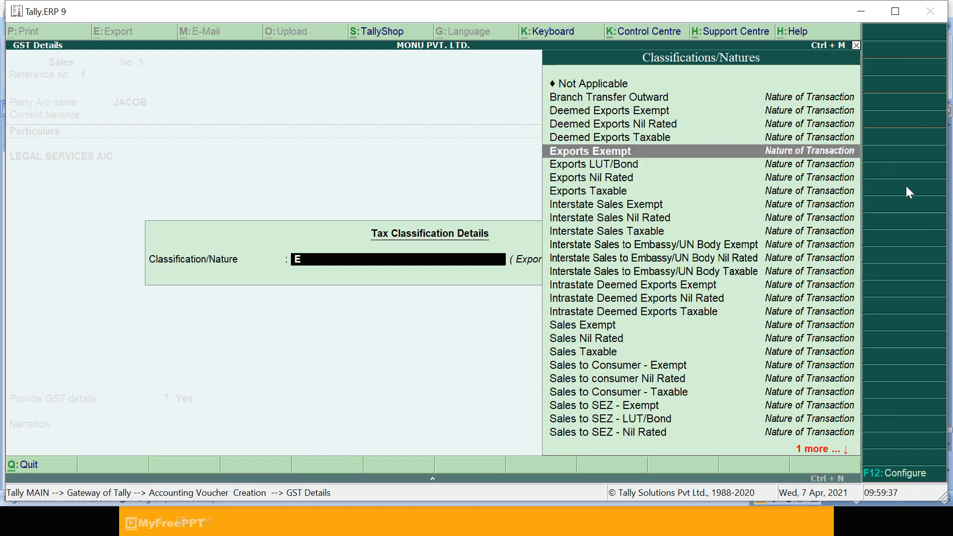
key("Return")
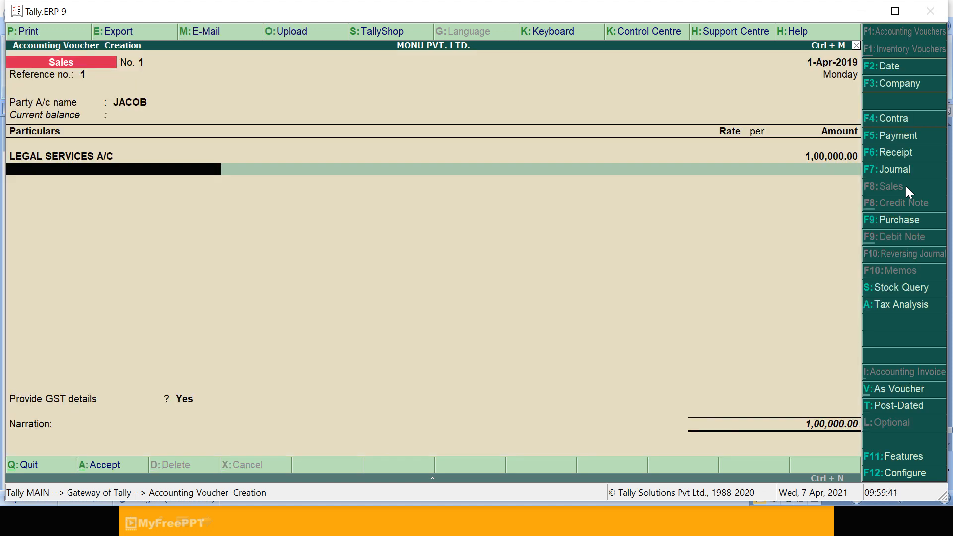
Add IGST A/C to the sales voucher and accept the calculated tax amount.
type("I")
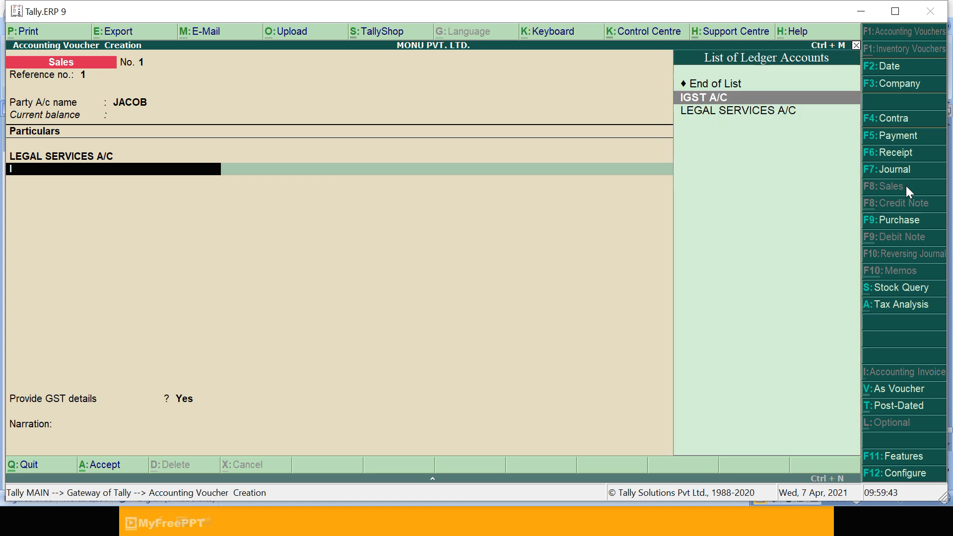
key("Return")
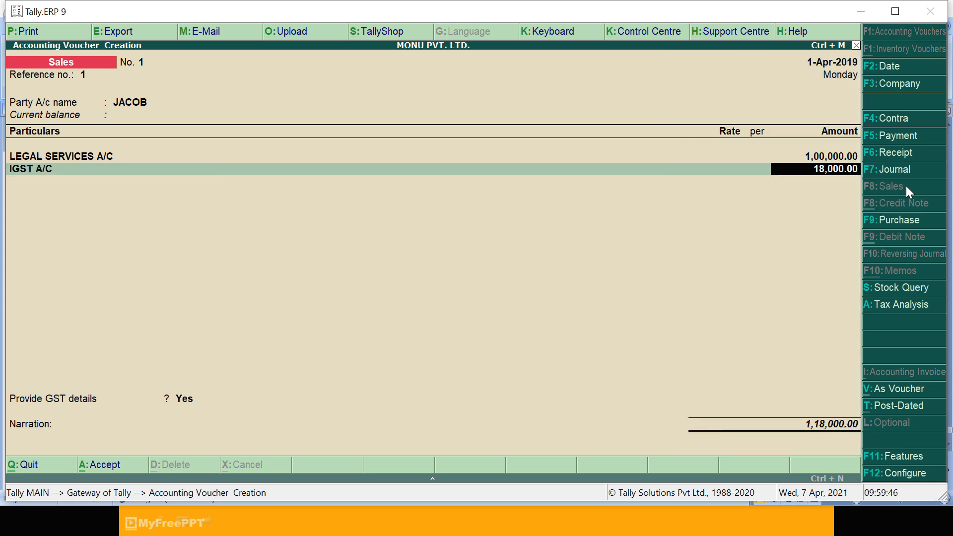
key("Return")
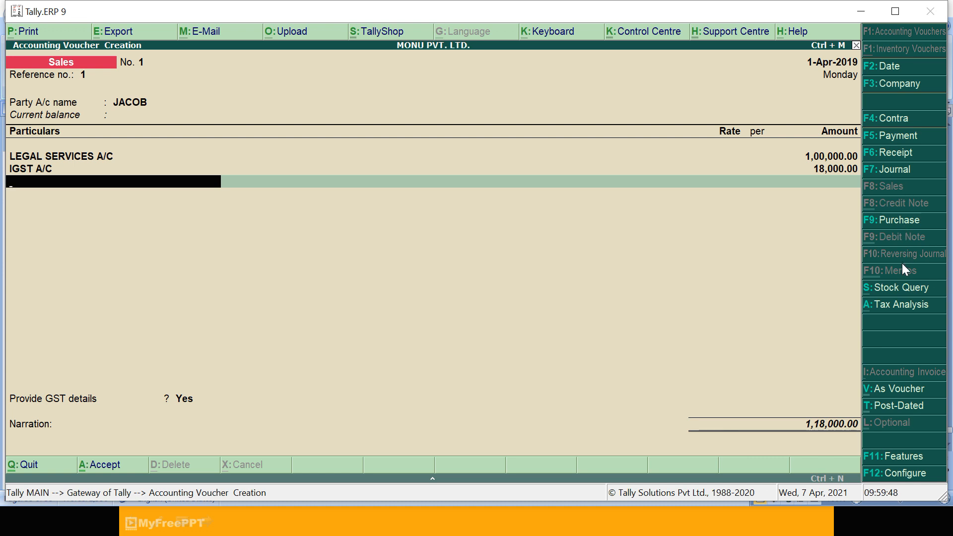
Examine the voucher's Tax Analysis in detailed form, and return to the sales voucher.
left_click(899, 306)
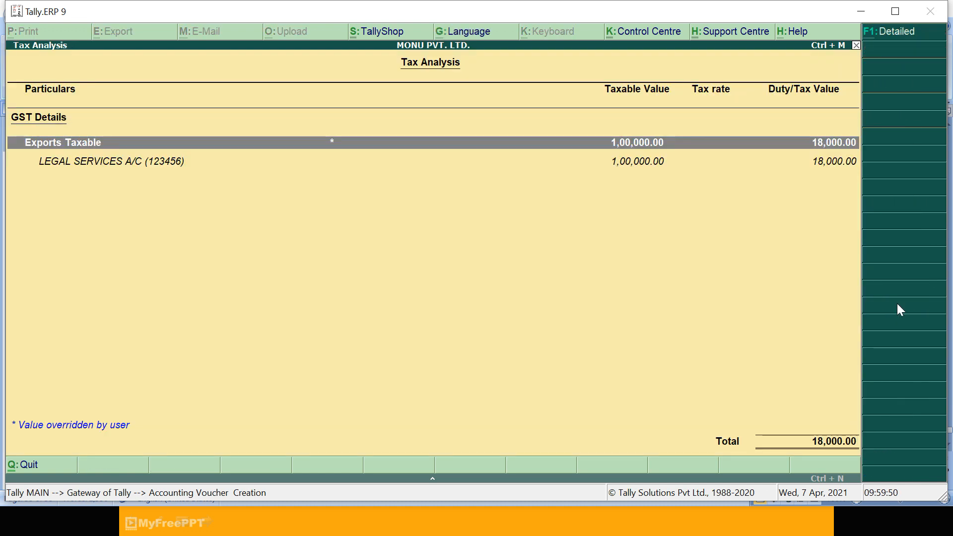
left_click(893, 33)
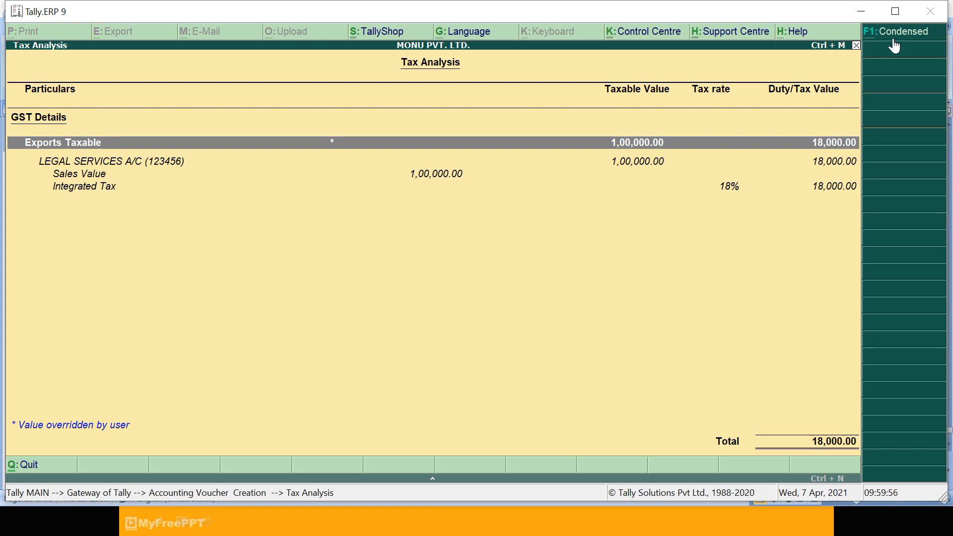
left_click(893, 35)
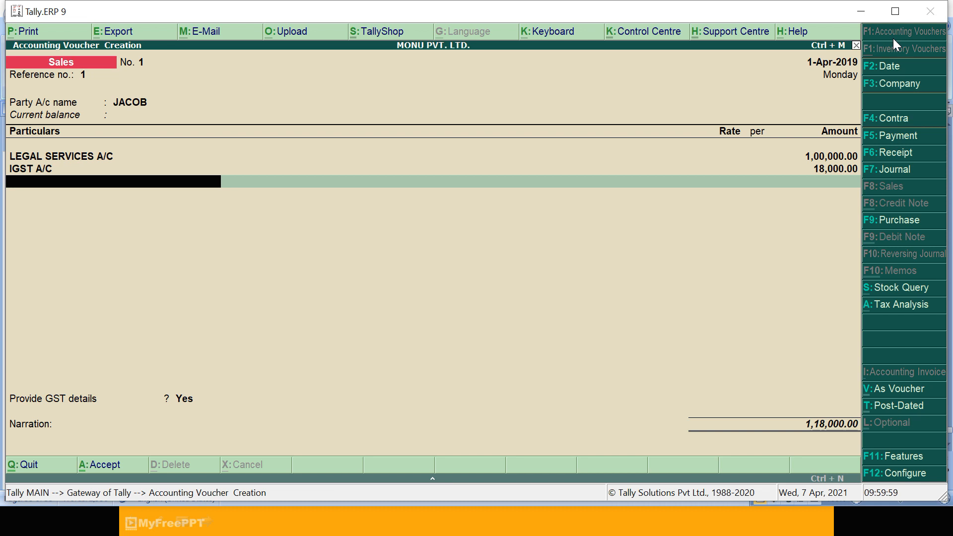
Finish the ledger entries, and enter shipping bill no. 101, date 1-4-19 and port code 123456 in the export details.
key("Return")
key("Return")
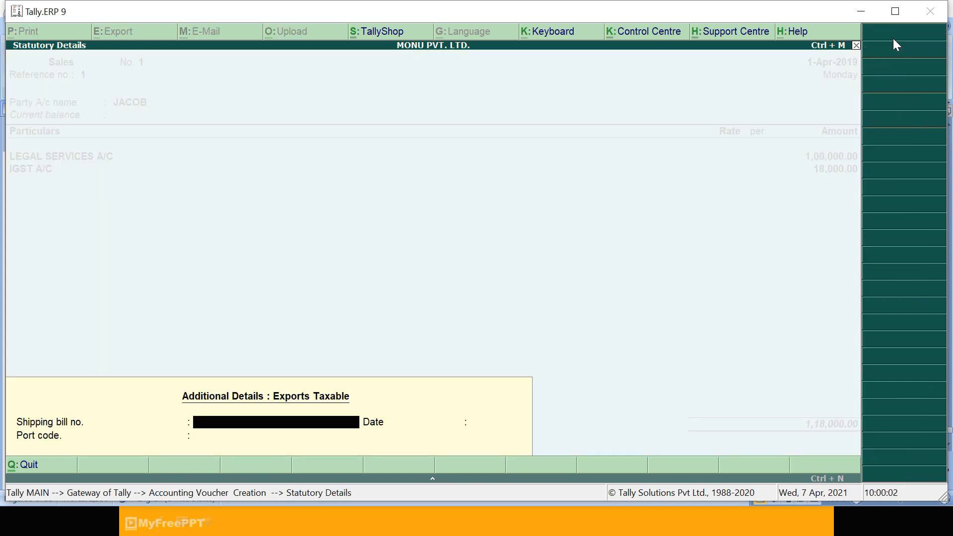
type("101")
key("Return")
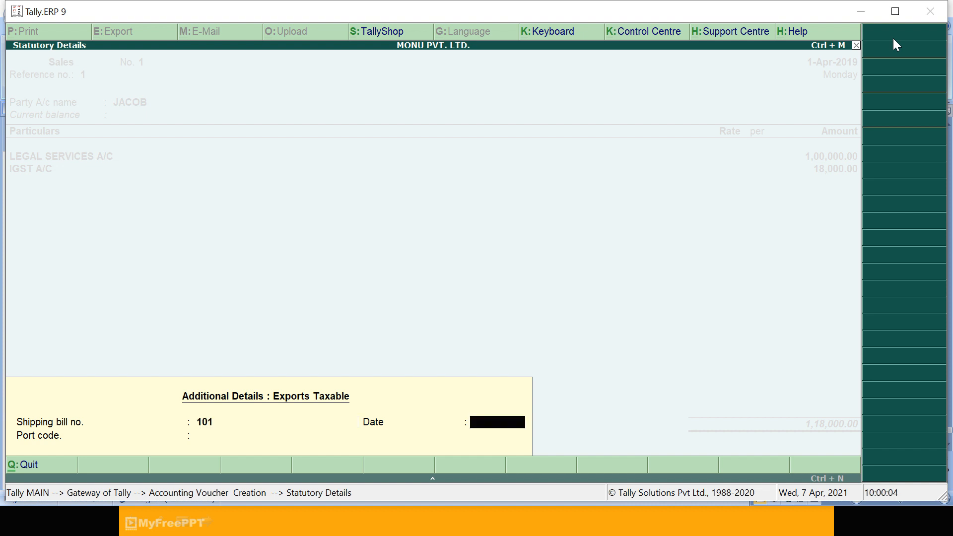
type("1-4-19")
key("Return")
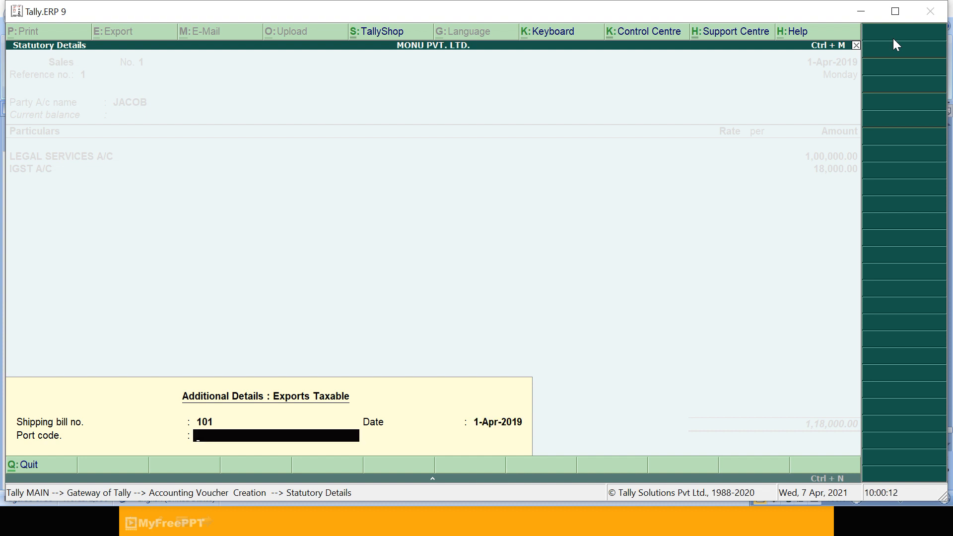
type("123456")
key("Return")
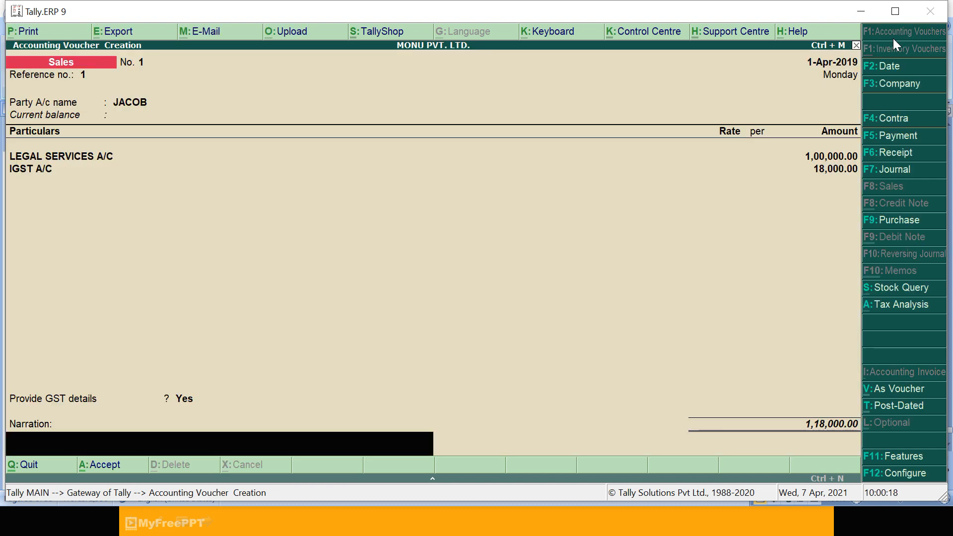
Save the sales voucher without a narration, and return to the Gateway of Tally.
key("Return")
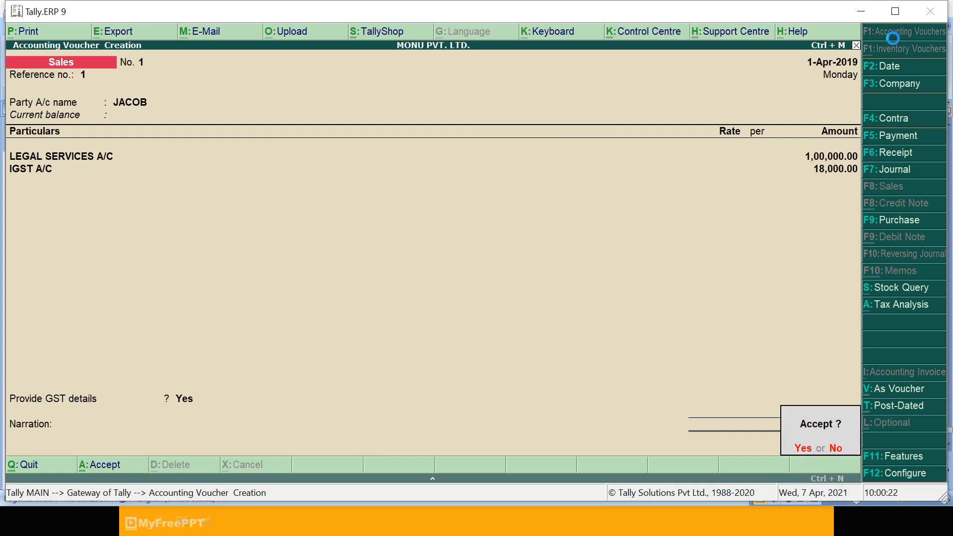
key("Return")
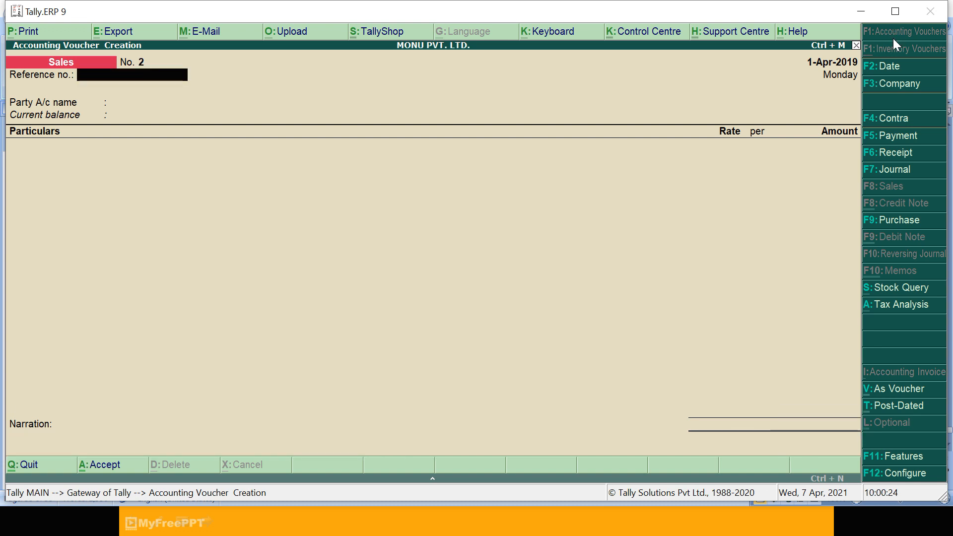
key("Escape")
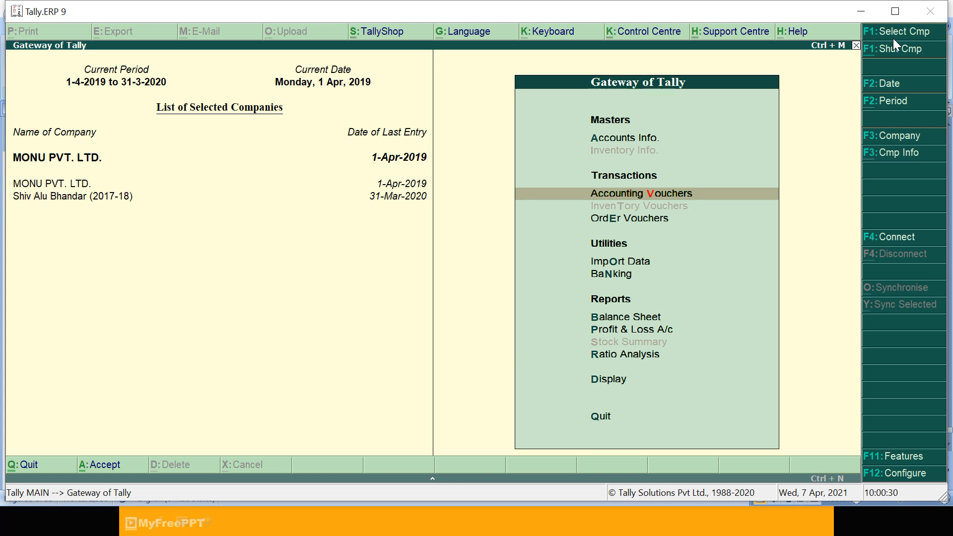
Open the GSTR-1 report from the statutory GST reports.
key("Down")
key("Down")
key("Down")
key("Down")
key("Down")
key("Down")
key("Down")
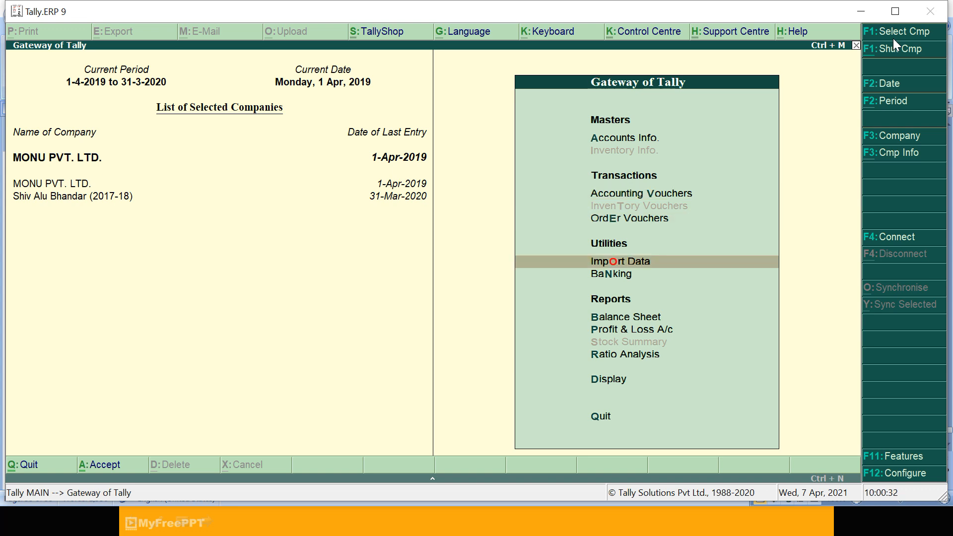
key("Return")
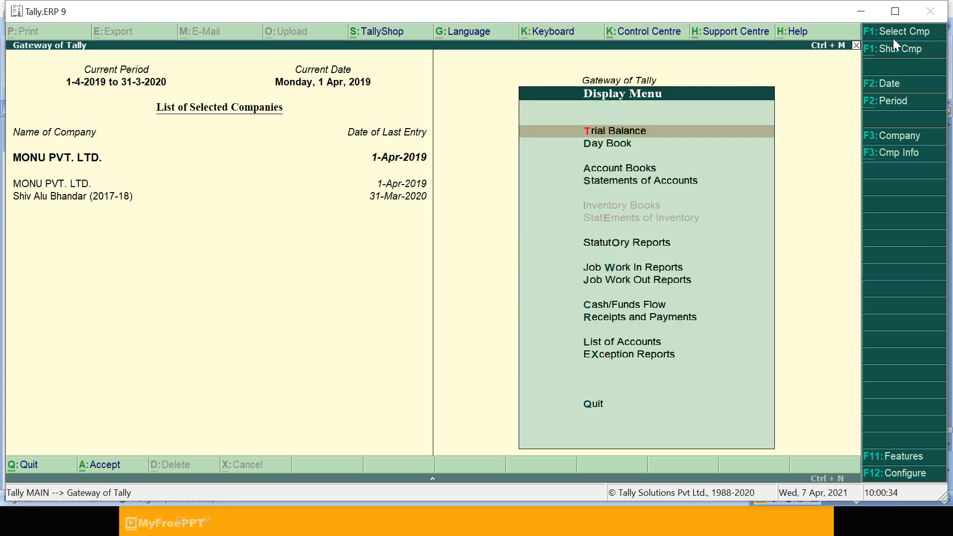
key("Down")
key("Down")
key("Down")
key("Down")
key("Down")
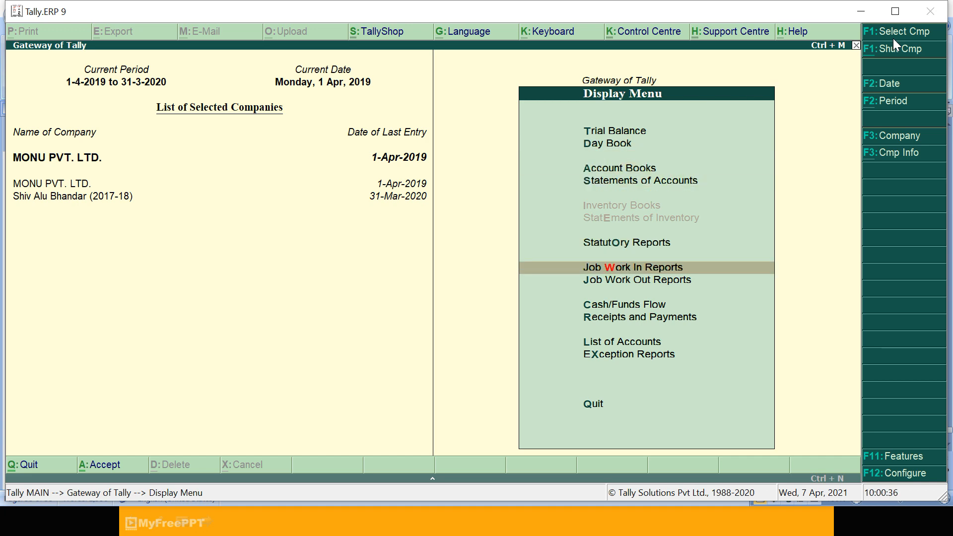
key("Up")
key("Return")
key("Return")
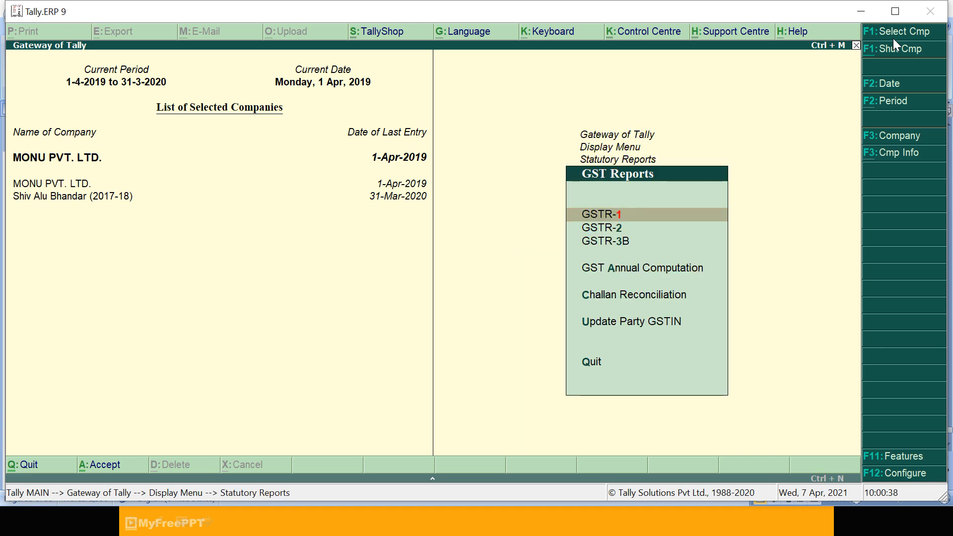
key("Return")
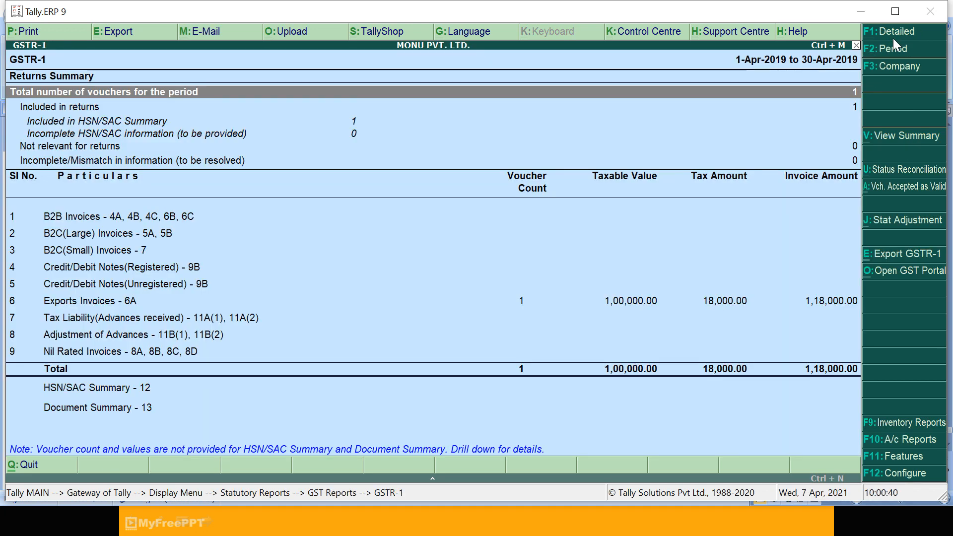
Drill down from Exports Invoices - 6A in GSTR-1 to its sales voucher, and return to the voucher register.
key("Down")
key("Down")
key("Down")
key("Down")
key("Down")
key("Down")
key("Down")
key("Down")
key("Down")
key("Down")
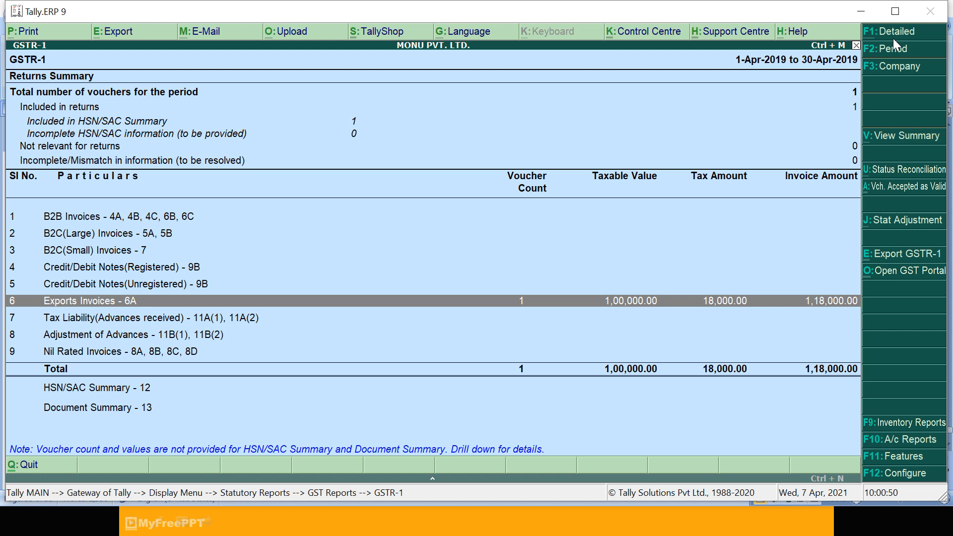
key("Return")
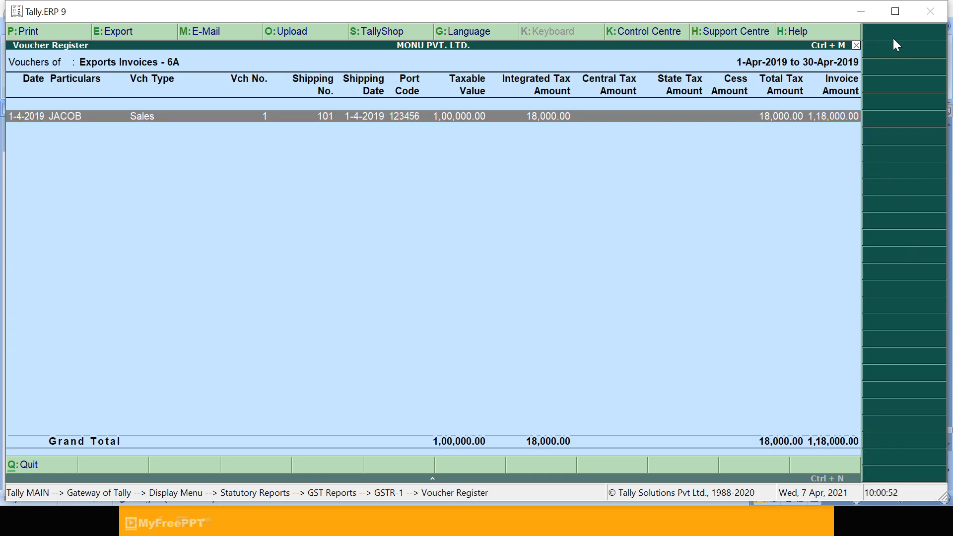
key("Return")
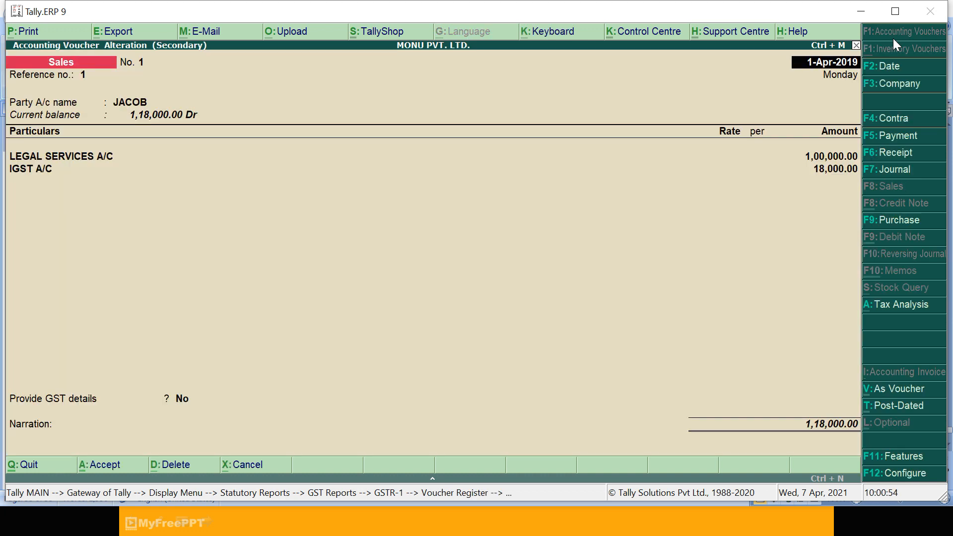
key("Escape")
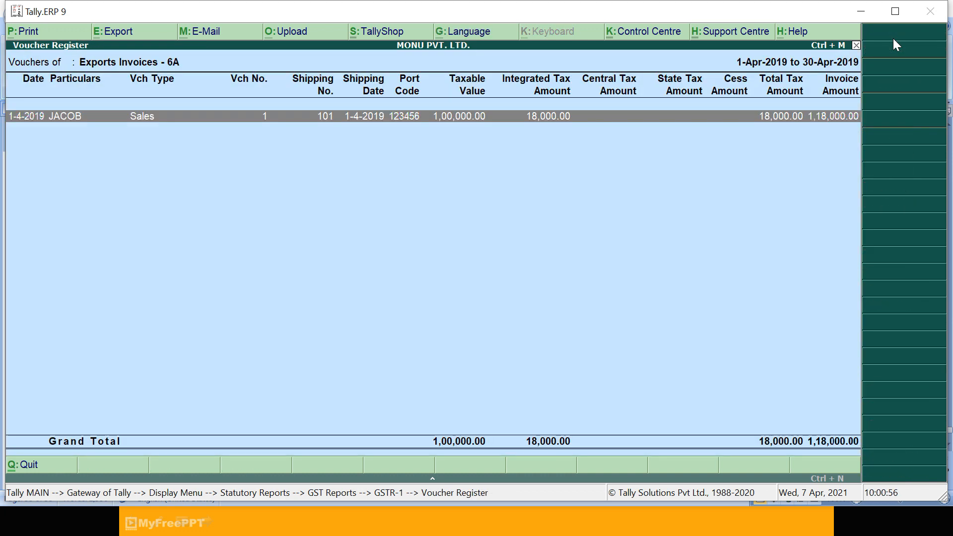
Reopen GSTR-1, go through its sections down to Document Summary - 13, and return to the Gateway of Tally.
key("Escape")
key("Escape")
key("Return")
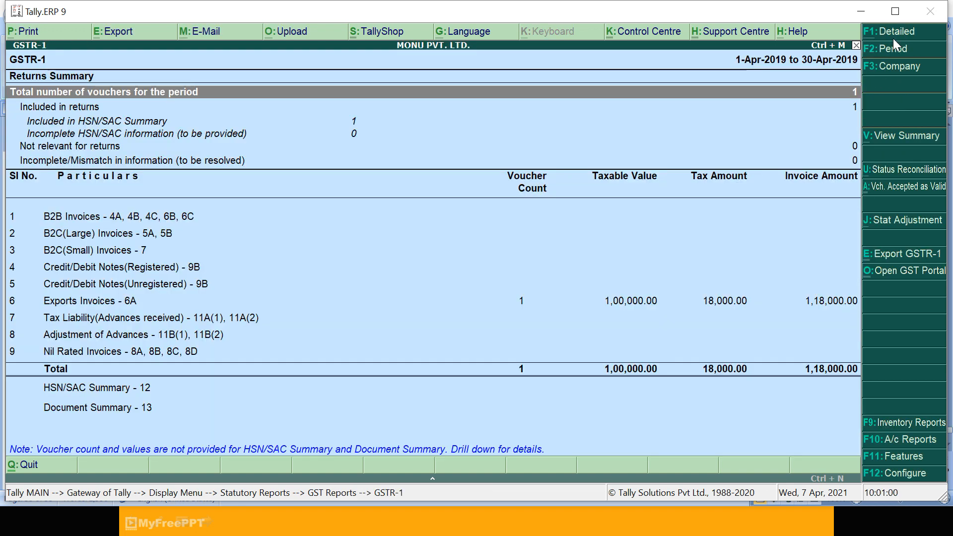
key("Down")
key("Down")
key("Down")
key("Down")
key("Down")
key("Down")
key("Down")
key("Down")
key("Down")
key("Down")
key("Down")
key("Down")
key("Down")
key("Down")
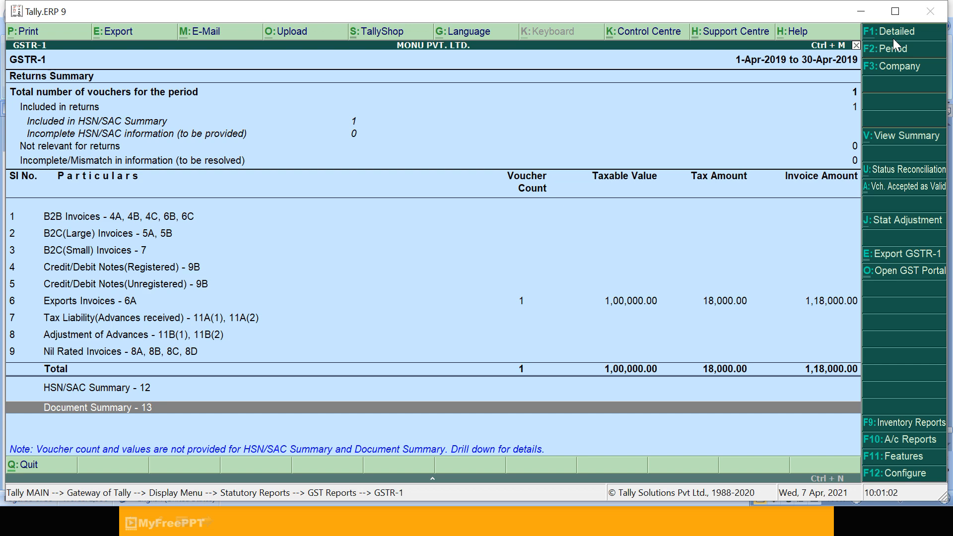
key("Escape")
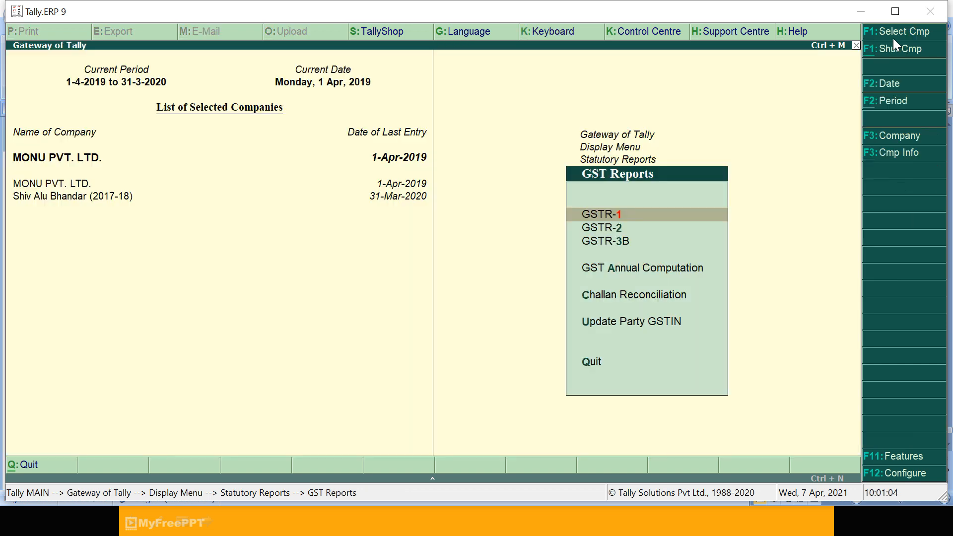
key("Escape")
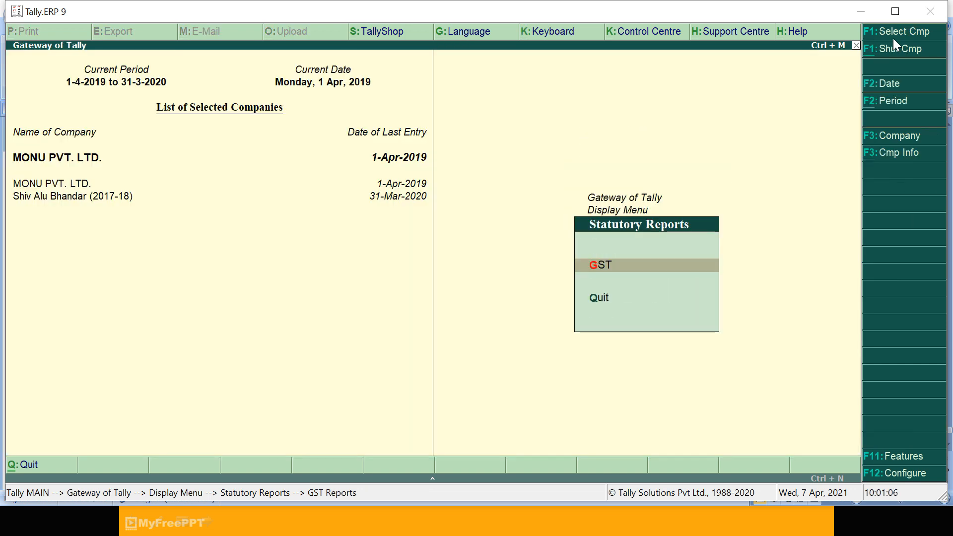
key("Escape")
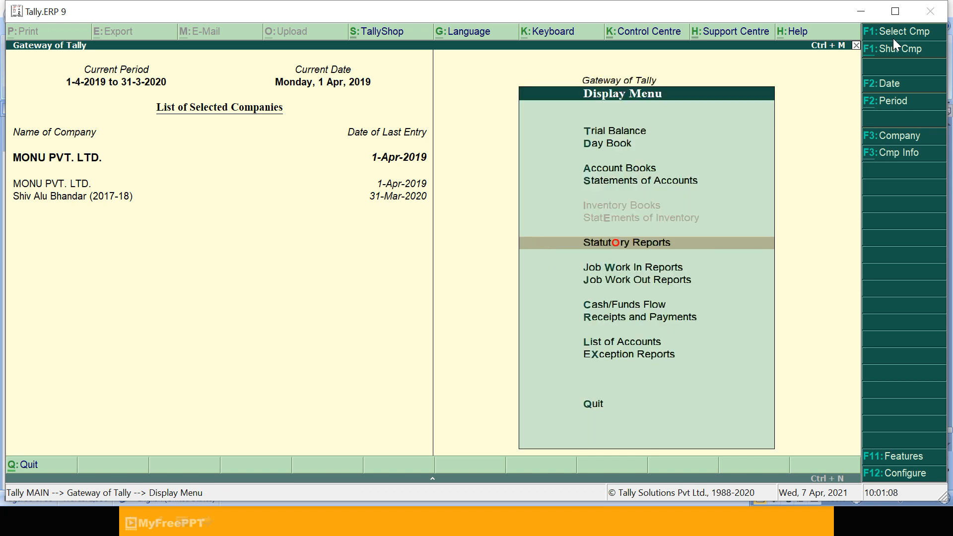
key("Escape")
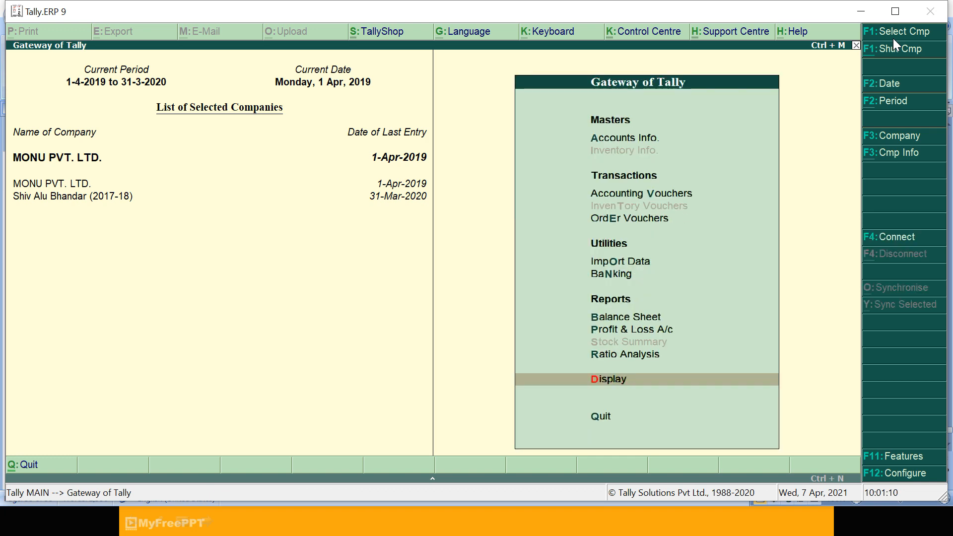
Examine the Balance Sheet in detailed form for duties, taxes and debtors, and close it.
key("b")
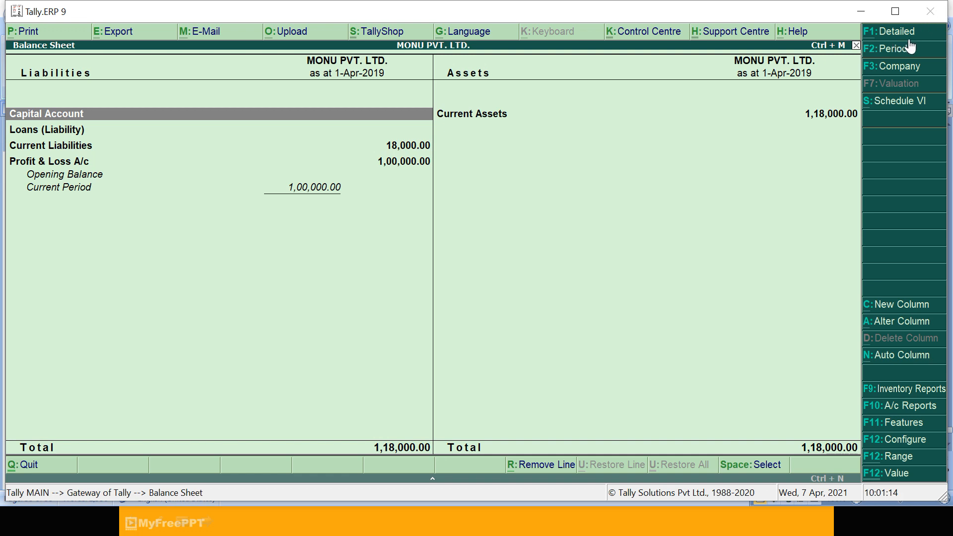
left_click(909, 34)
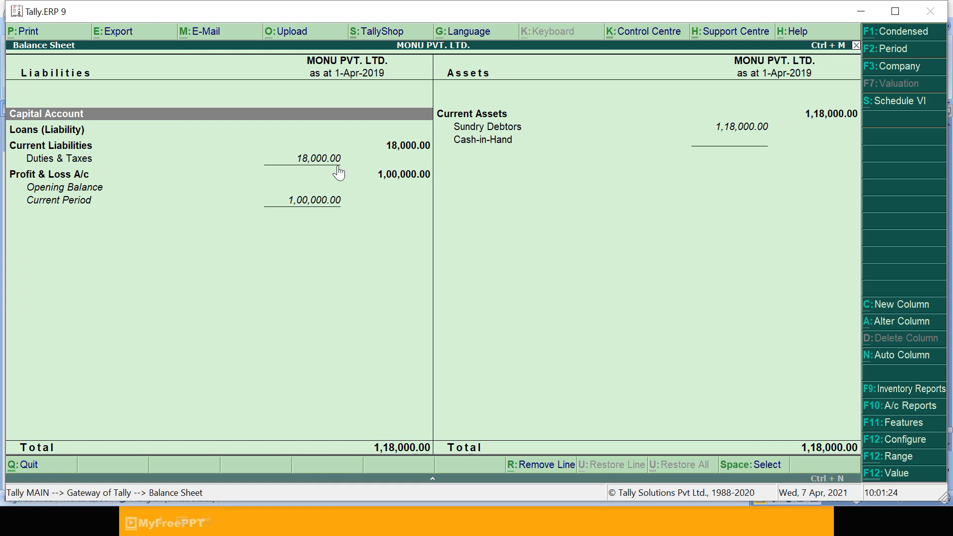
key("Escape")
Start a payment voucher as a regular GST statutory payment for the period 1-4 to 1-5.
key("v")
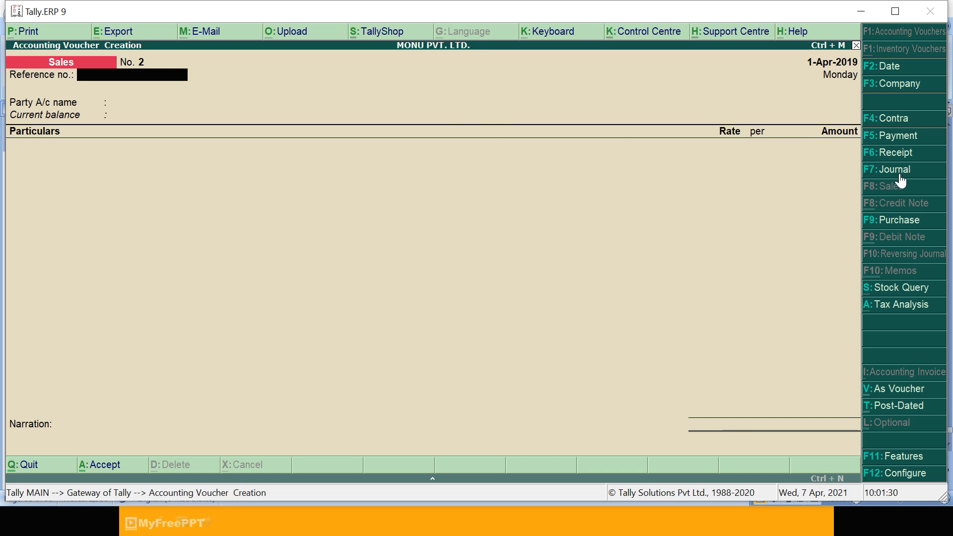
left_click(892, 142)
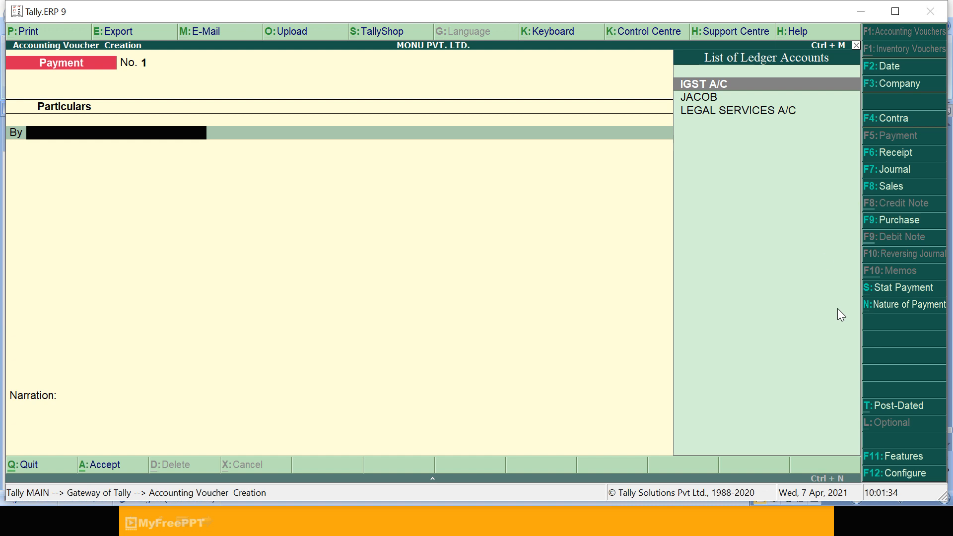
left_click(902, 291)
key("Return")
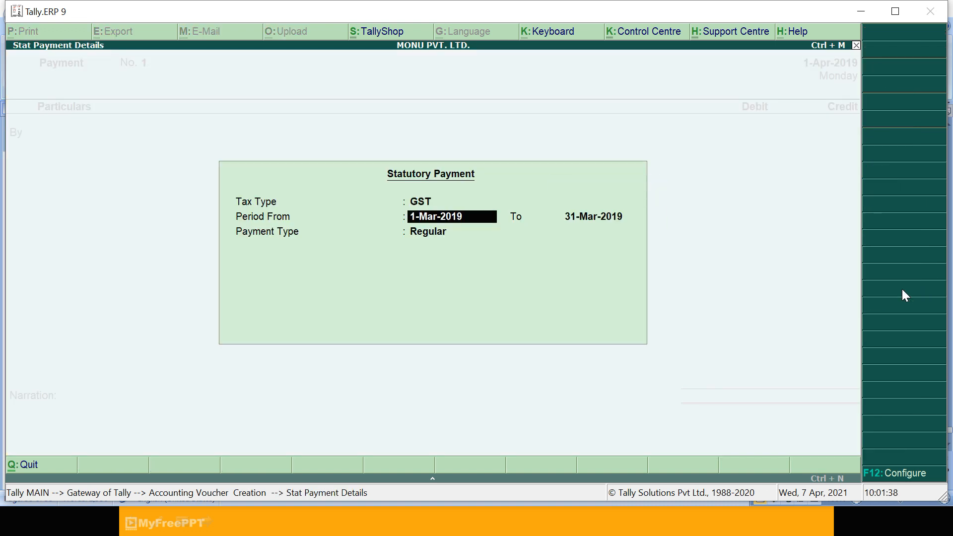
type("1-4")
key("Return")
type("1-6")
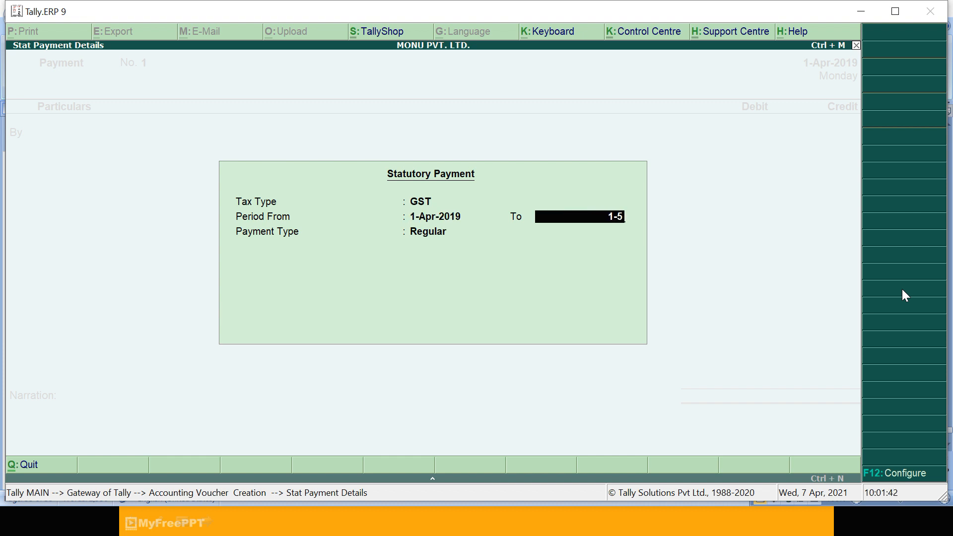
key("Return")
key("Return")
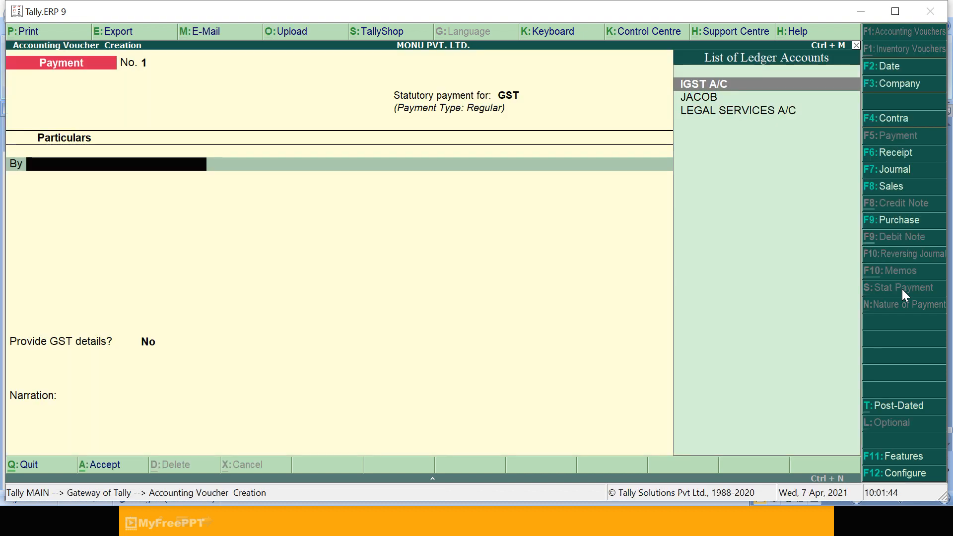
Debit IGST A/C with 18,000 and credit Cash with the same amount in the payment voucher.
key("Return")
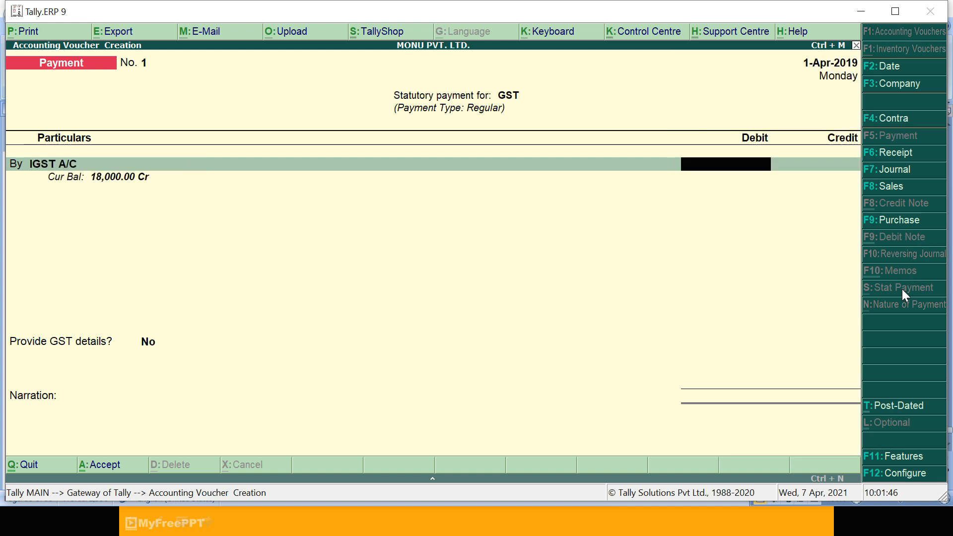
type("18,0")
type("000")
key("Return")
key("Return")
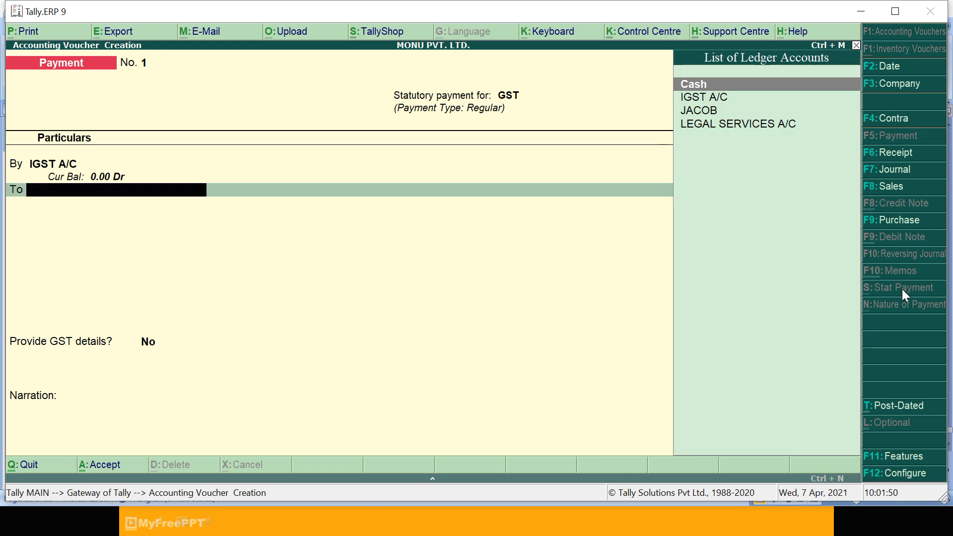
key("Return")
key("Return")
key("Return")
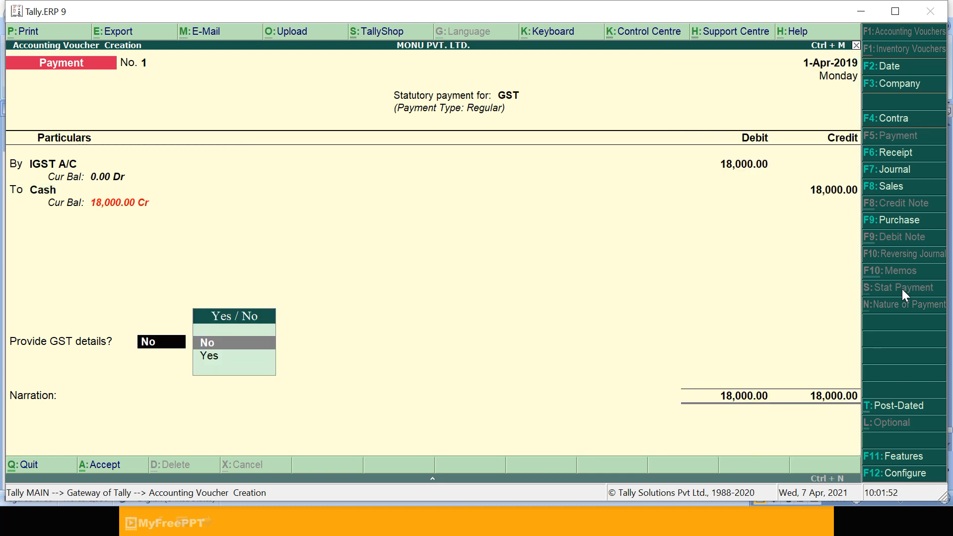
Provide GST details for the payment with Net Banking - (e-payments) as the mode, leaving the remaining bank details blank.
key("Down")
key("Return")
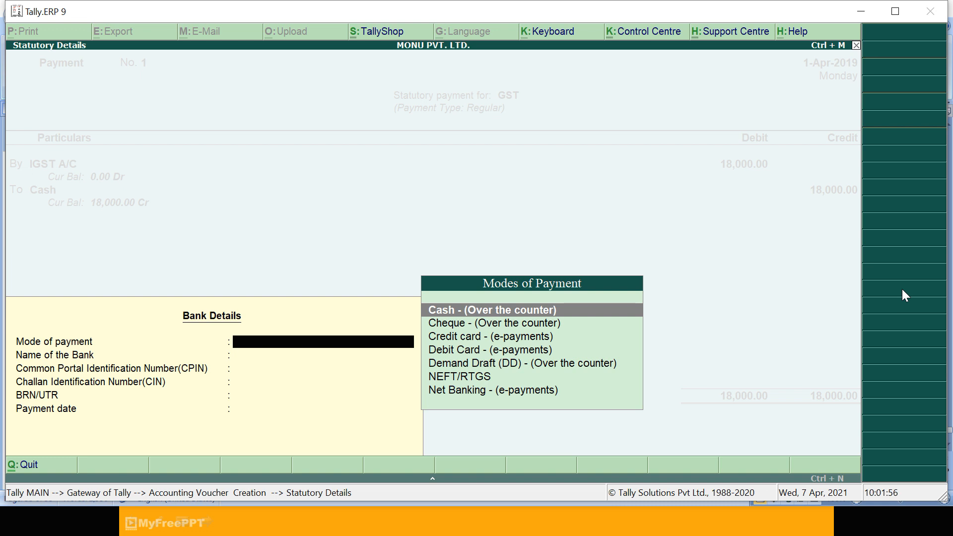
key("Down")
key("Down")
key("Down")
key("Down")
key("Down")
key("Down")
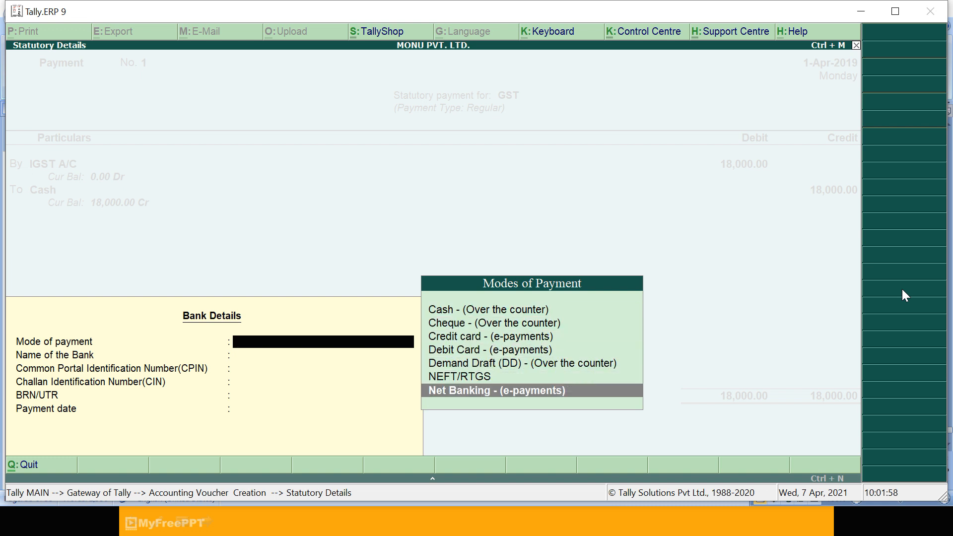
key("Return")
key("Return")
key("Return")
key("Return")
key("Return")
key("Return")
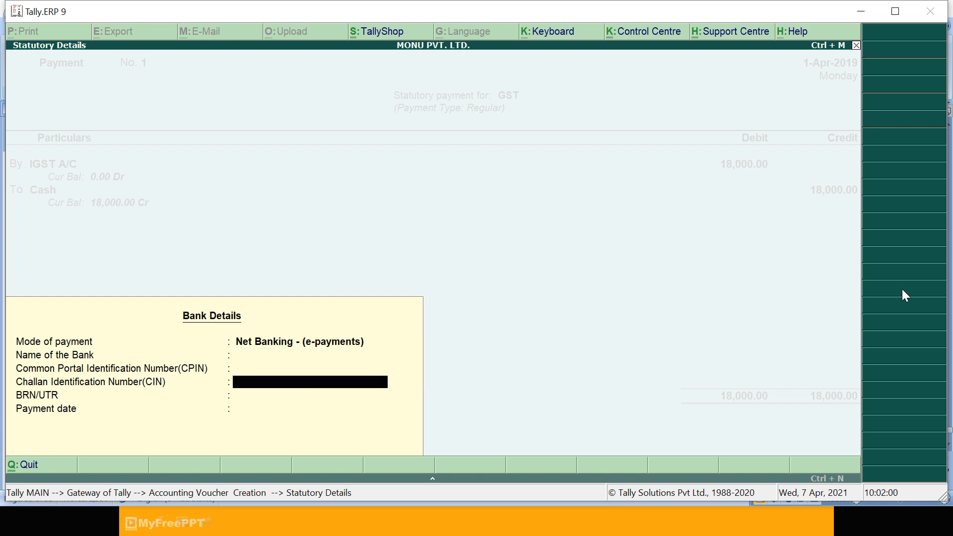
Save the GST payment voucher without a narration, and return to the Gateway of Tally.
key("Return")
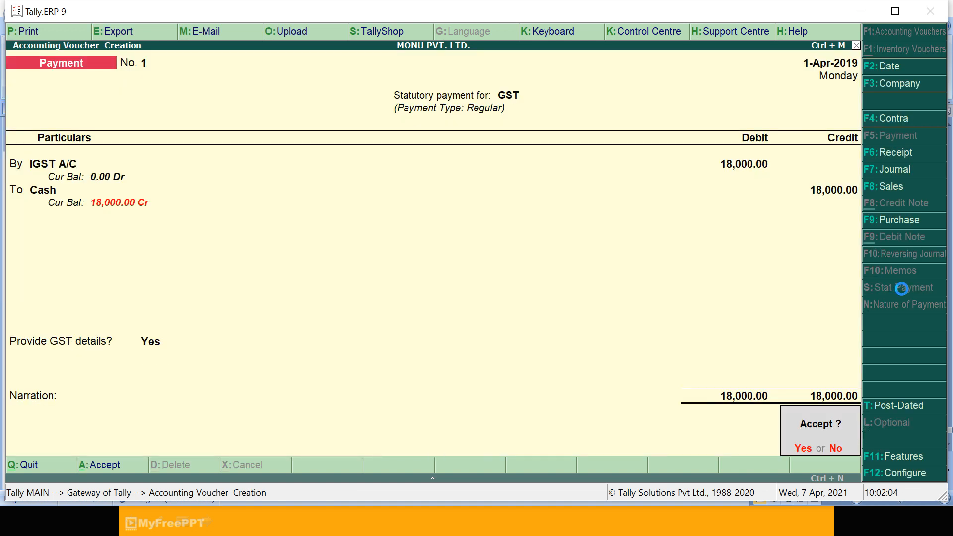
key("Return")
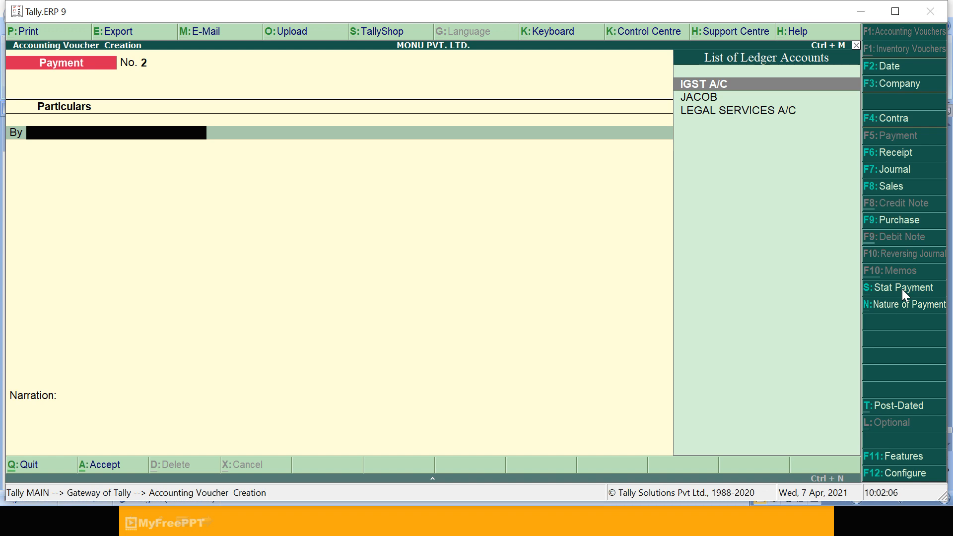
key("Escape")
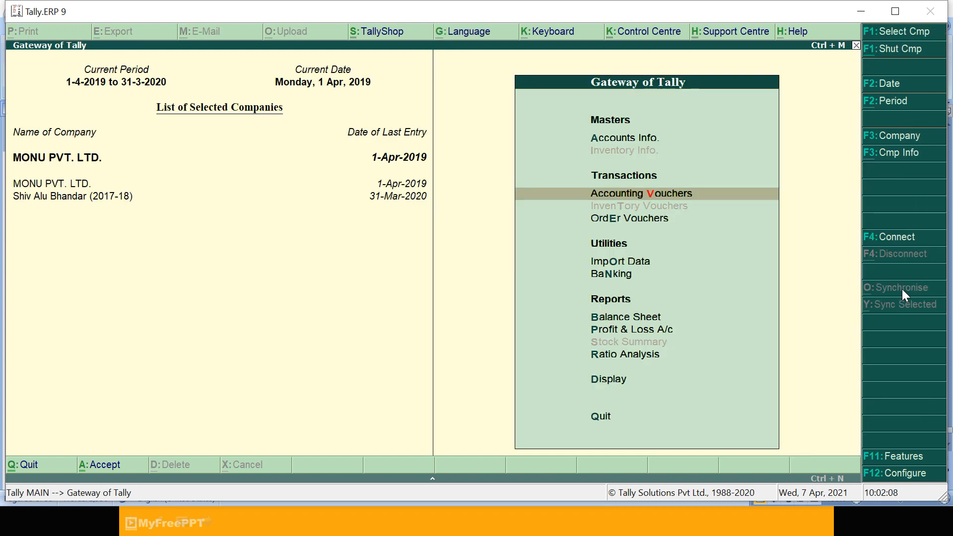
Check the detailed Balance Sheet for the effect of the GST payment, and close it.
key("b")
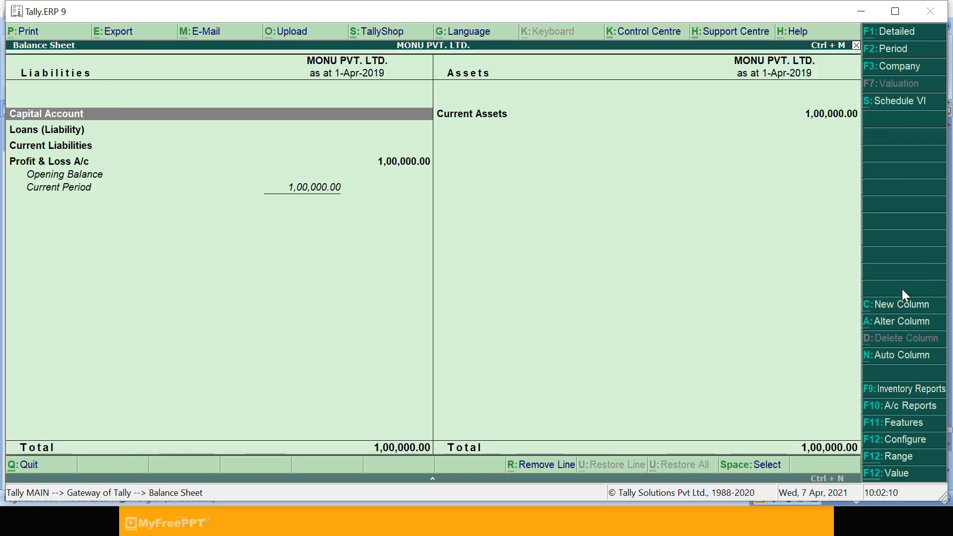
left_click(905, 37)
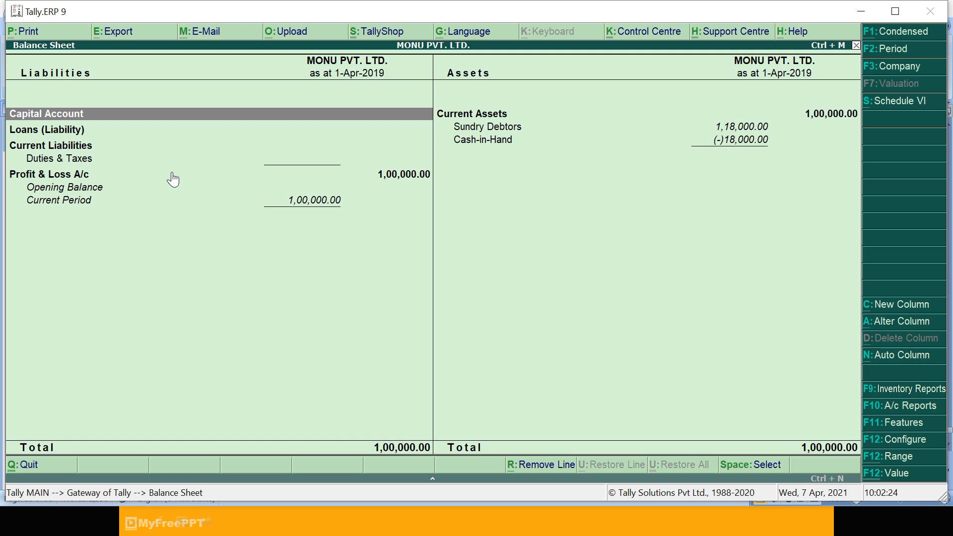
key("Escape")
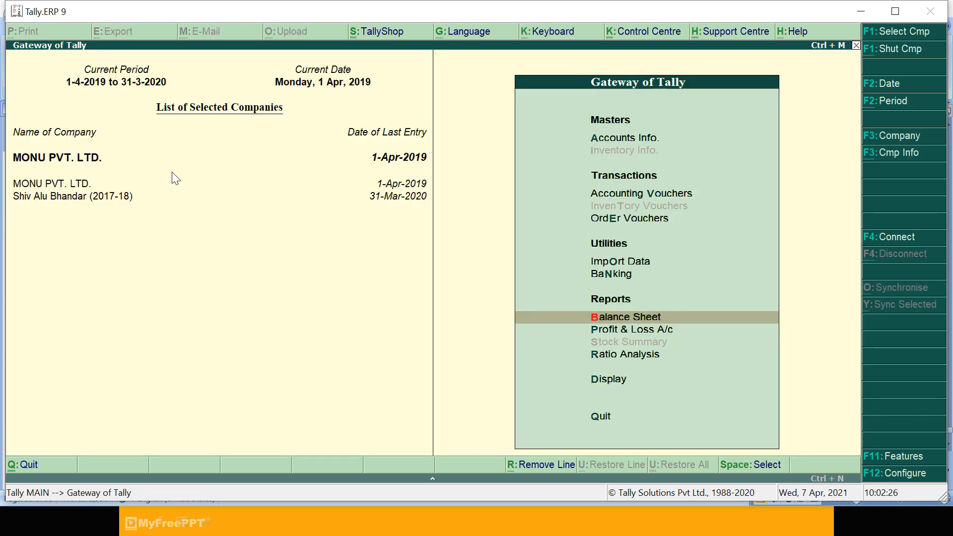
Open the GSTR-1 report and drill down into Exports Invoices - 6A to examine its voucher register.
key("d")
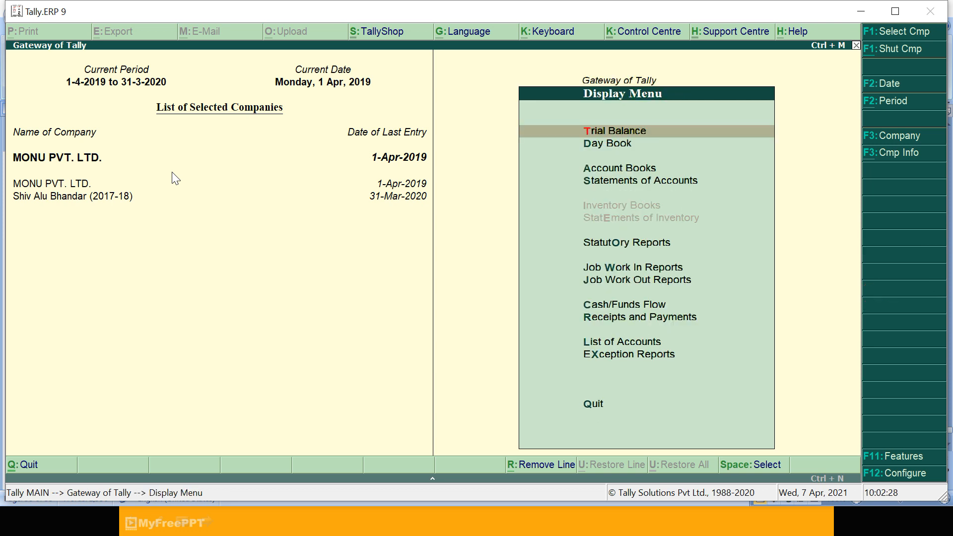
key("Down")
key("Down")
key("Down")
key("Down")
key("Down")
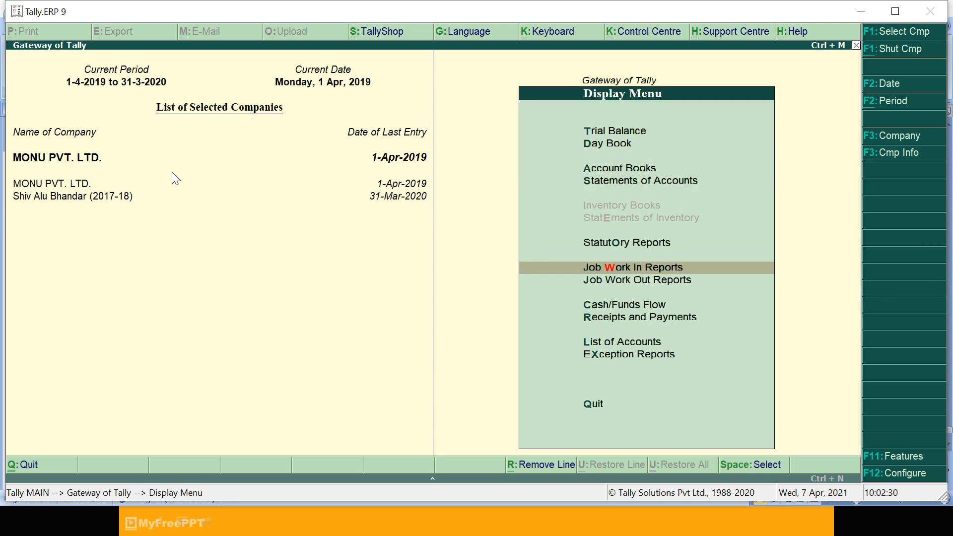
key("Up")
key("Return")
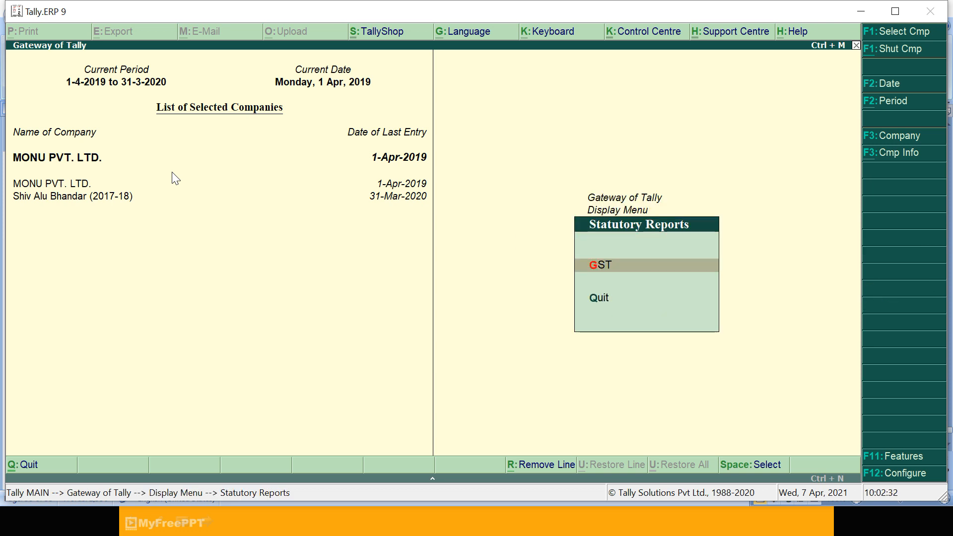
key("Return")
key("Return")
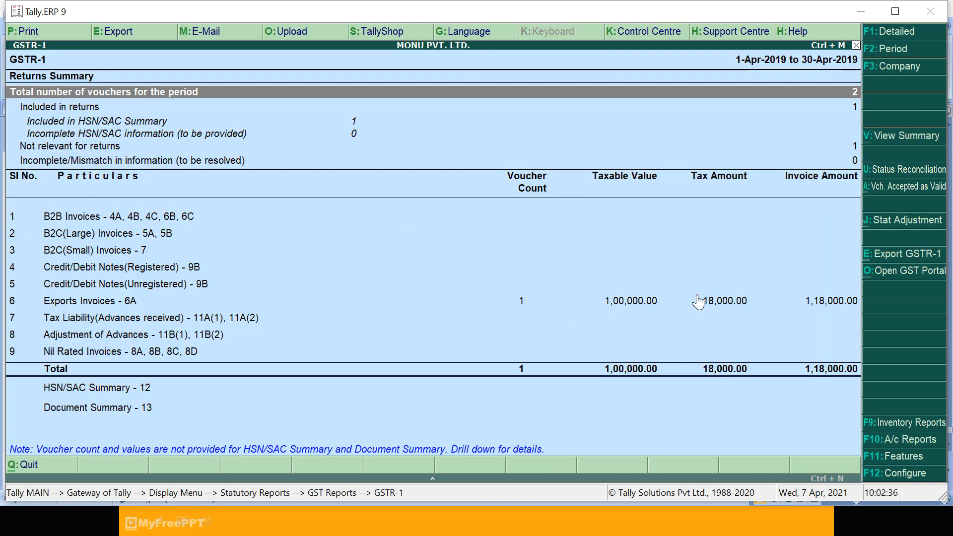
left_click(716, 301)
left_click(715, 298)
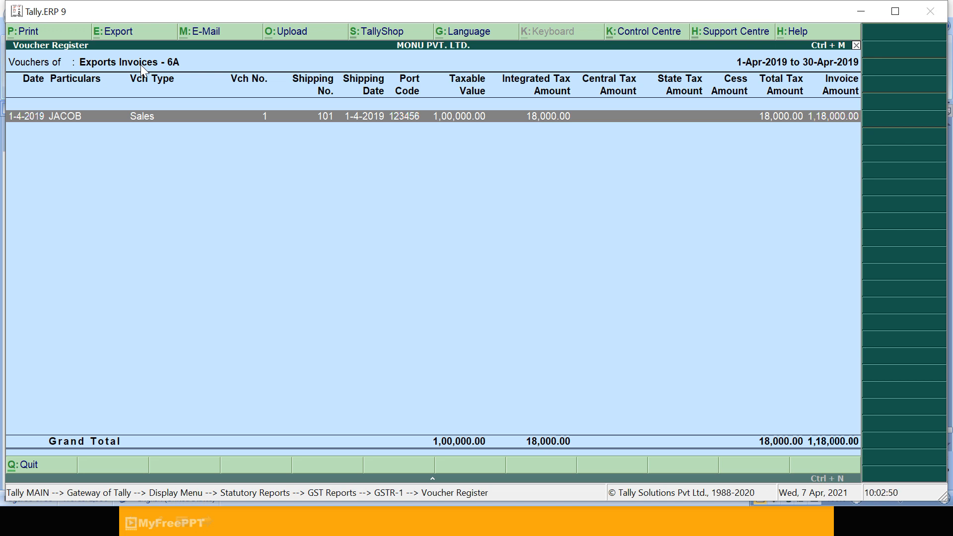
Review the exempt advertisement services question in the Word document, and return to Tally.ERP 9 to close the GST reports.
key("alt+Tab")
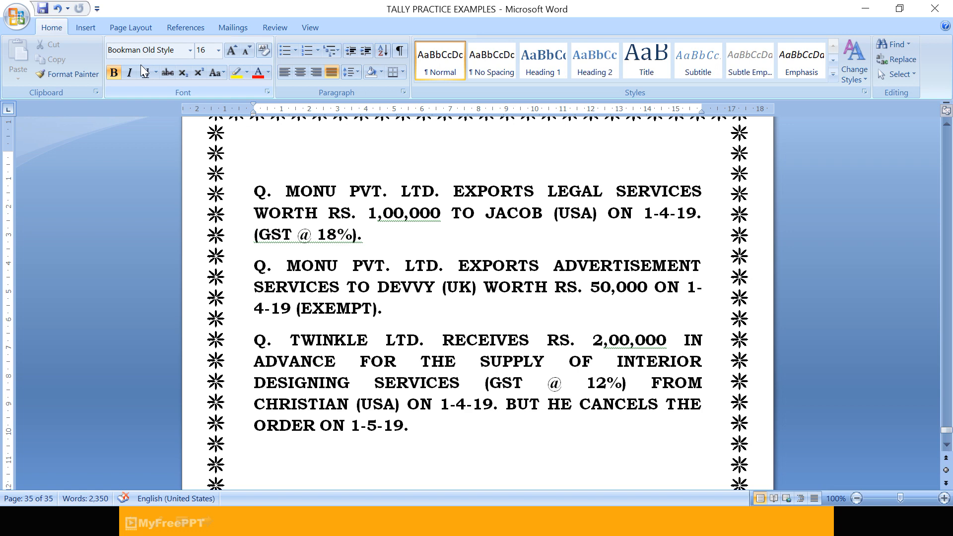
key("alt+Tab")
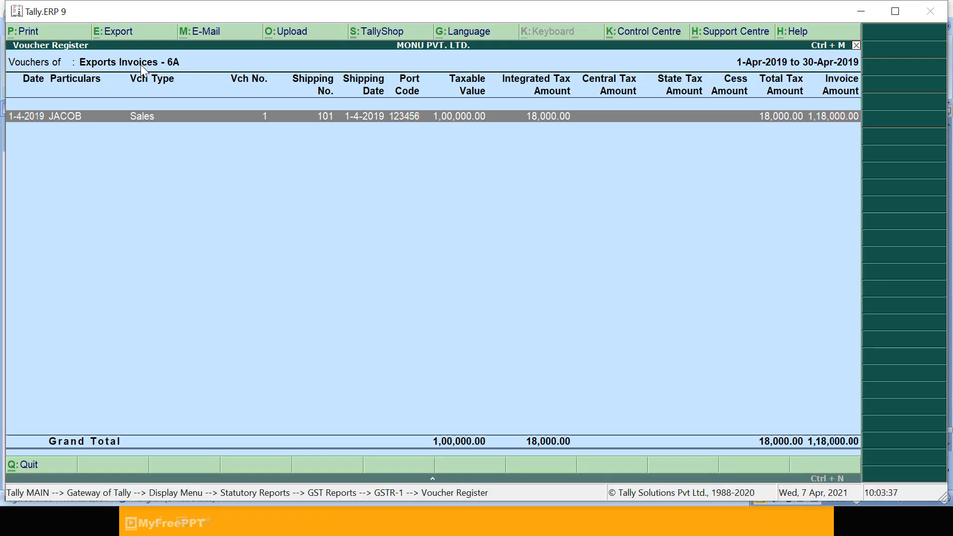
key("Escape")
key("Escape")
key("Escape")
key("Escape")
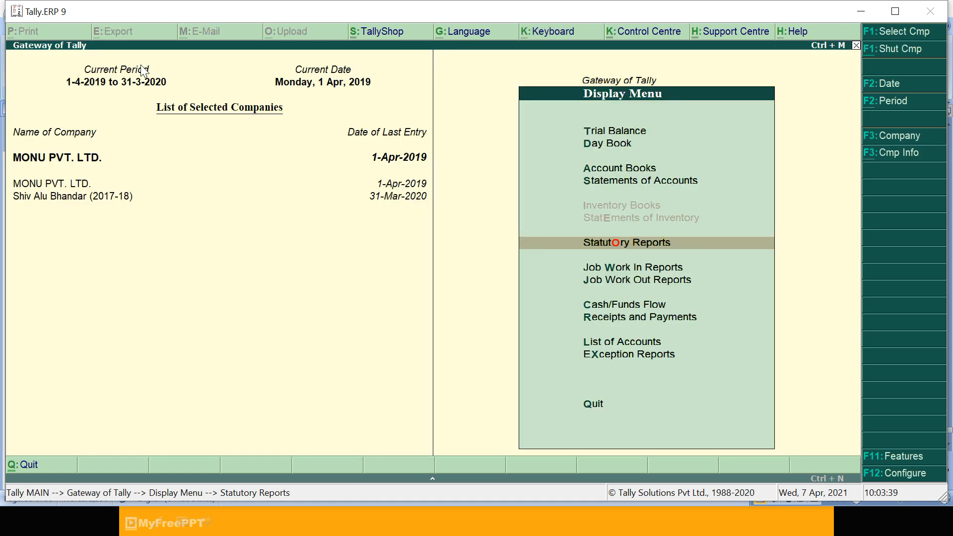
key("Escape")
Create a single ledger named after the UK customer with the suffix A/C, grouped under Sundry Debtors.
key("a")
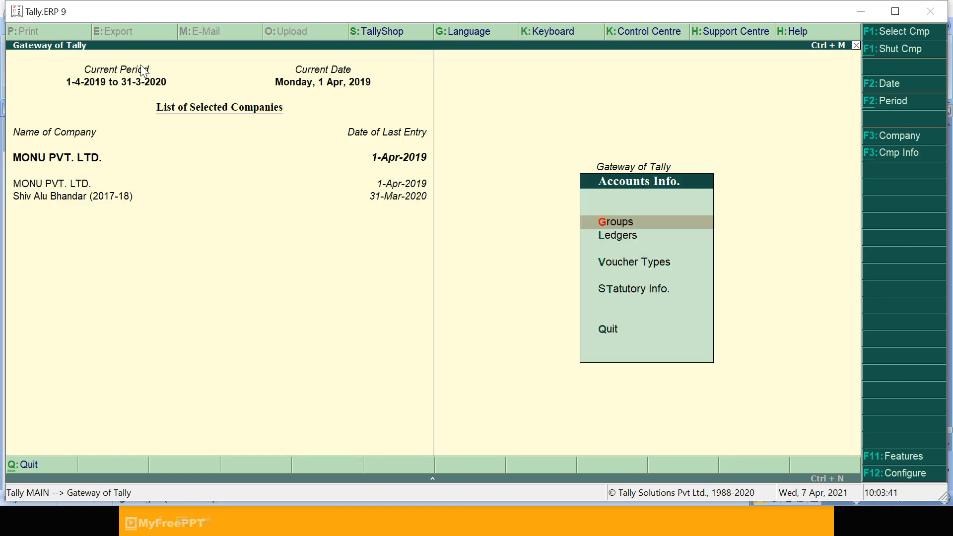
key("Down")
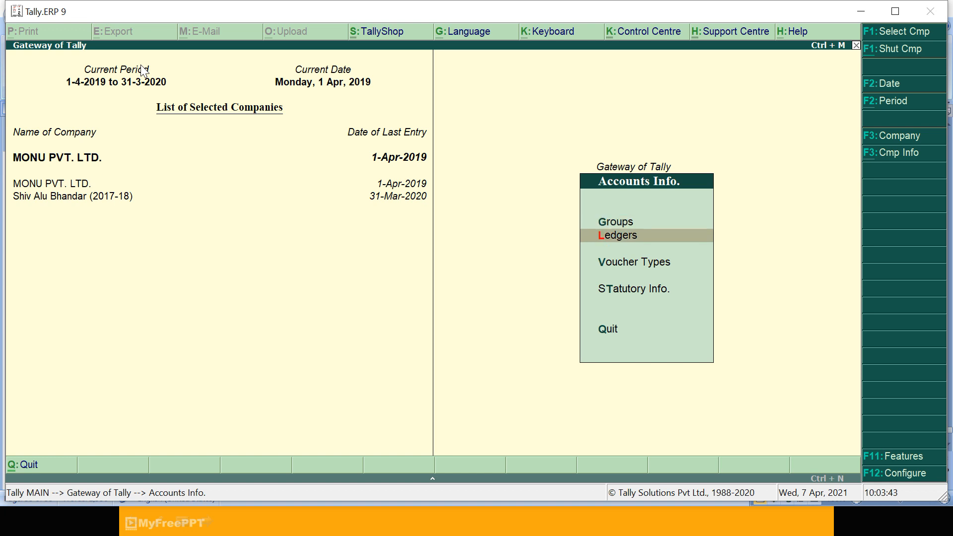
key("Return")
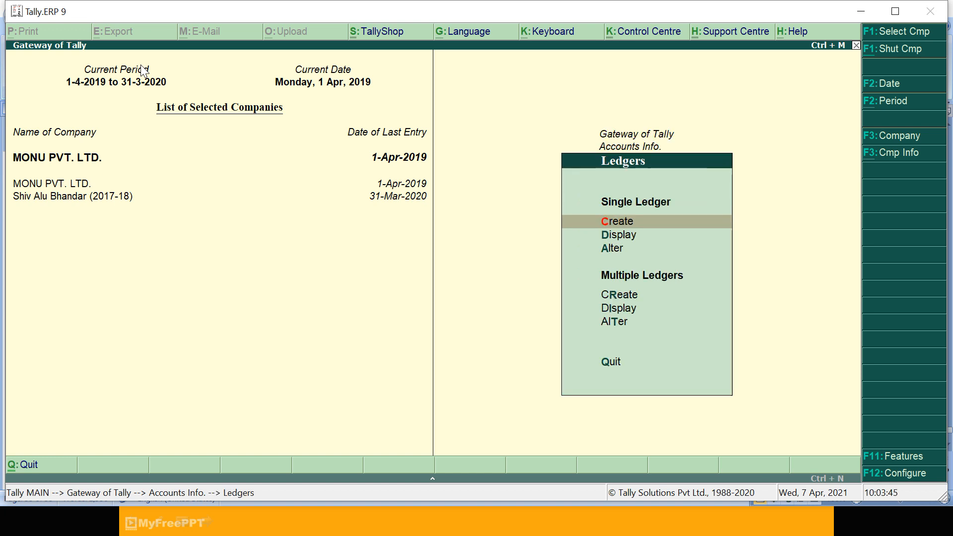
key("Return")
type("DE")
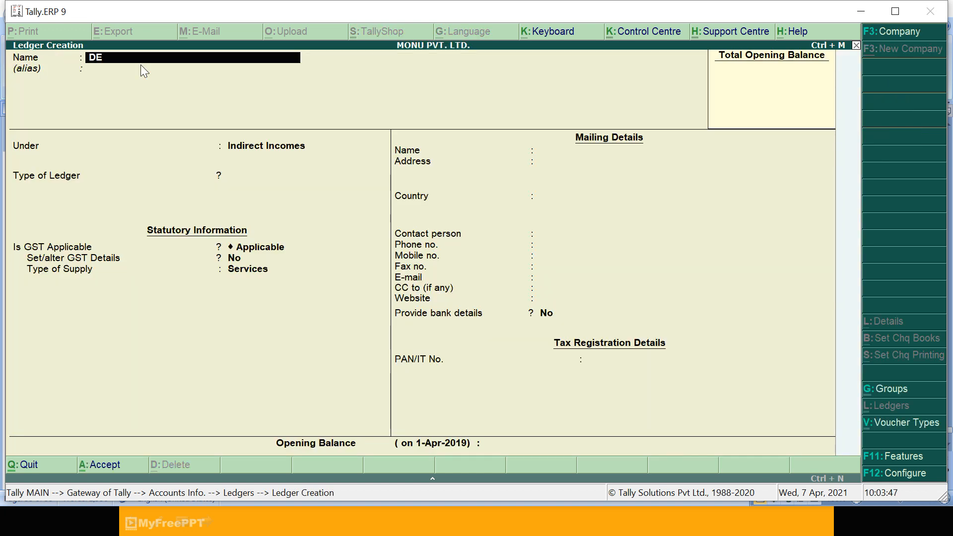
type("VVY A/C")
key("Return")
type("SU")
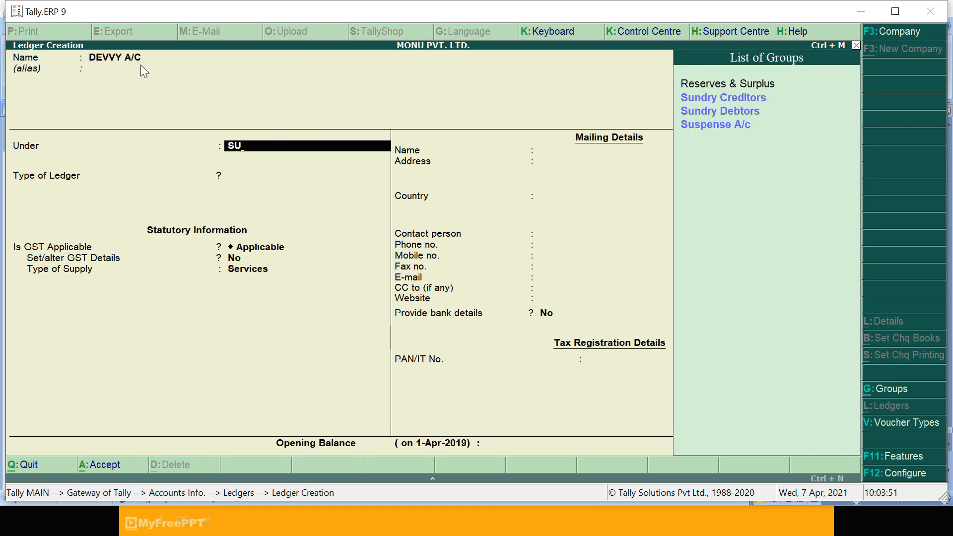
key("Down")
key("Down")
key("Return")
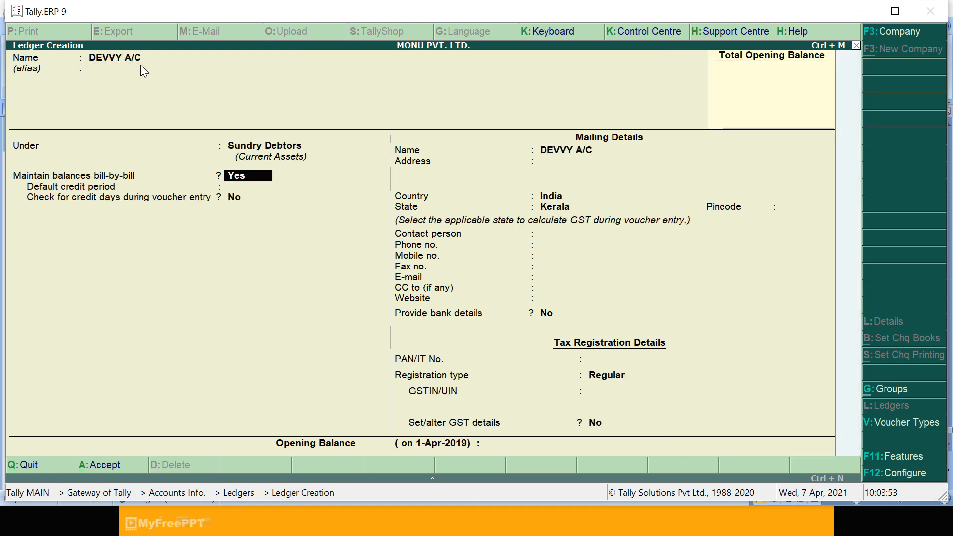
Keep bill-by-bill balances enabled for the customer ledger, leave its address blank and set the country to United Kingdom.
key("Return")
key("Return")
key("Return")
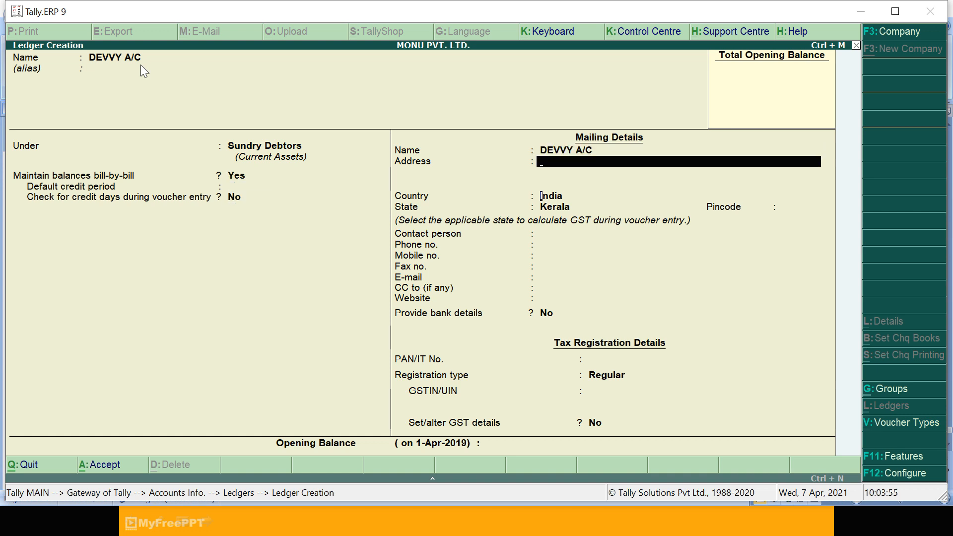
key("Return")
type("U")
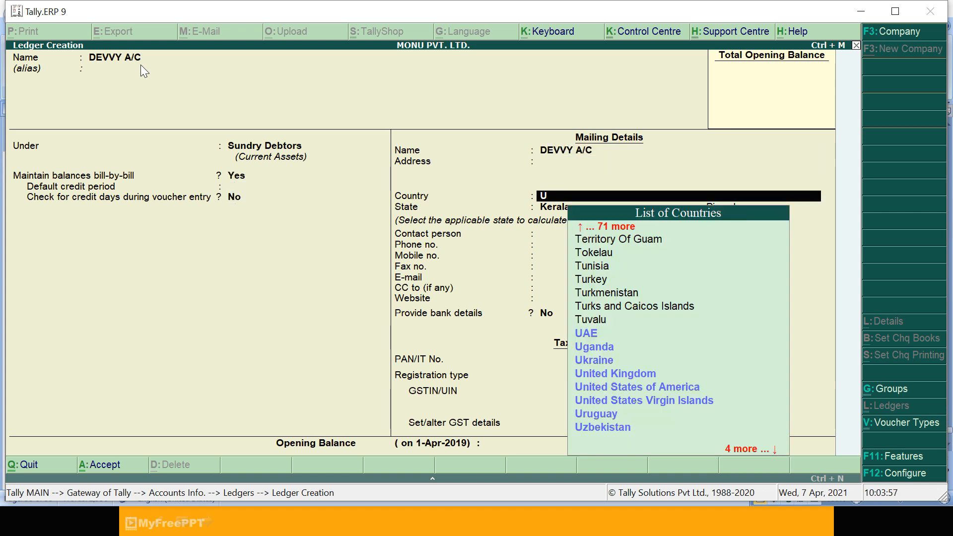
key("Down")
key("Down")
key("Down")
key("Down")
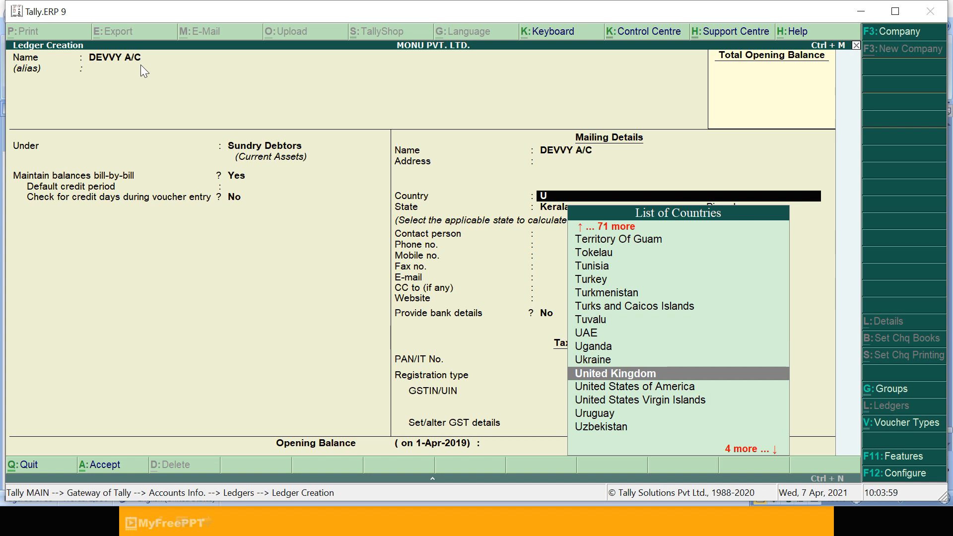
key("Return")
Leave the customer ledger's remaining contact fields blank and bank details at No, and save the ledger.
key("Return")
key("Return")
key("Return")
key("Return")
key("Return")
key("Return")
key("Return")
key("Return")
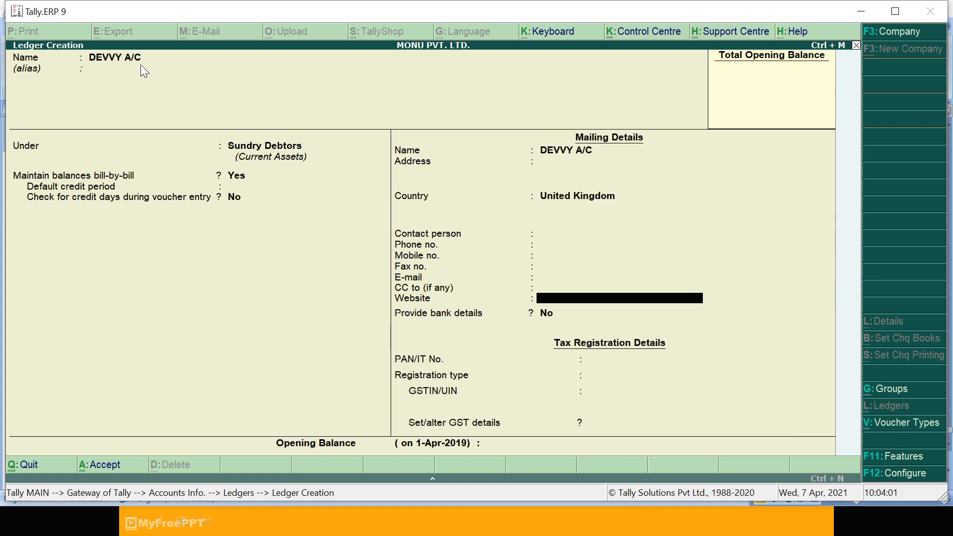
key("Return")
key("Return")
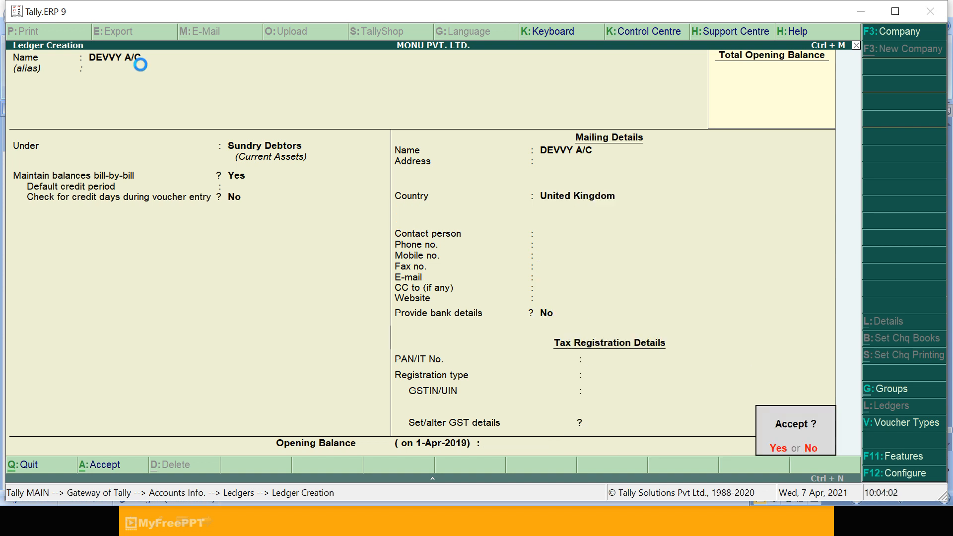
key("Return")
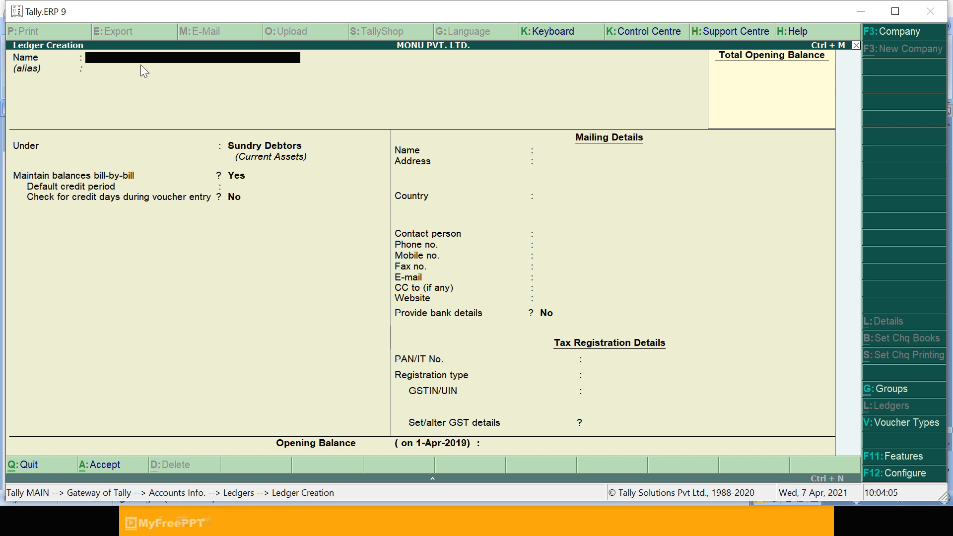
Start a ledger named ADVERTISEMENT SERVICE A/C under Indirect Incomes with Not Applicable as the type of ledger.
type("ADVEE")
type("TISEMENT SERVI")
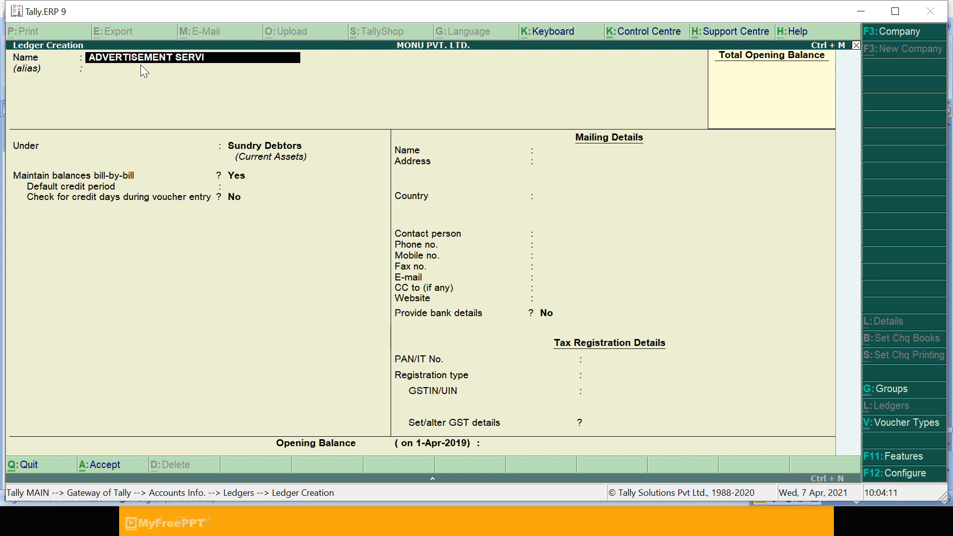
type("CE A/C")
key("Return")
key("Return")
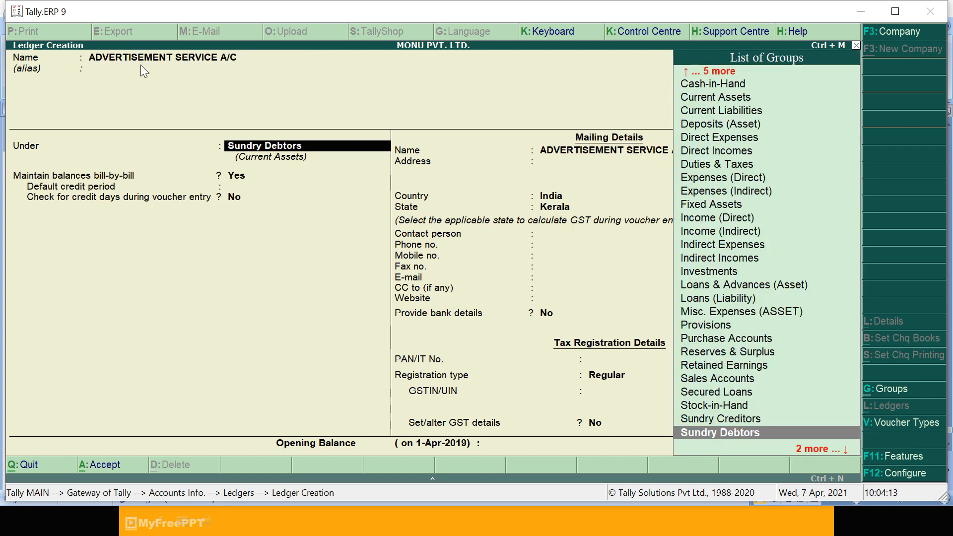
type("IN")
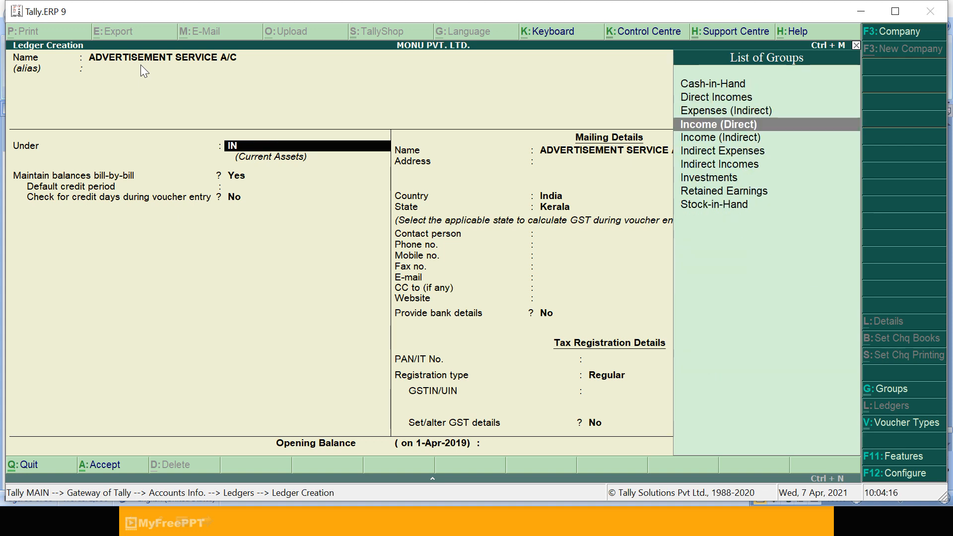
key("Down")
key("Down")
key("Down")
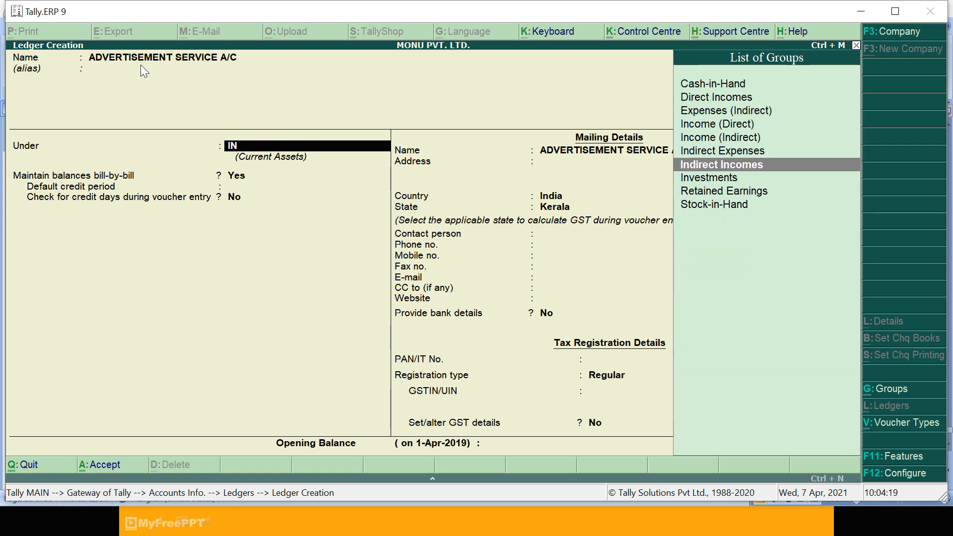
key("Return")
key("Return")
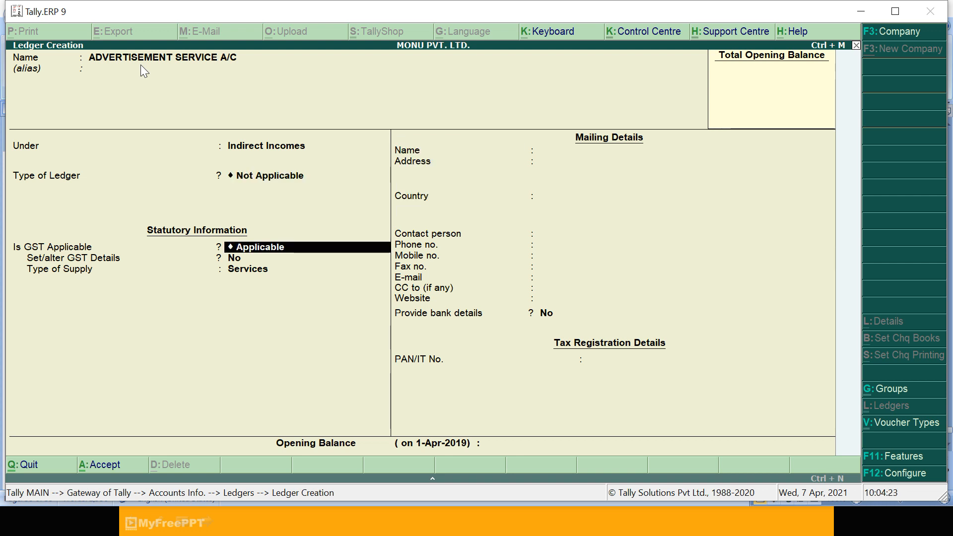
Keep GST applicable and enable GST details for the ledger, with description ADVERTISEMENT SERVICE and HSN/SAC 7896.
key("Return")
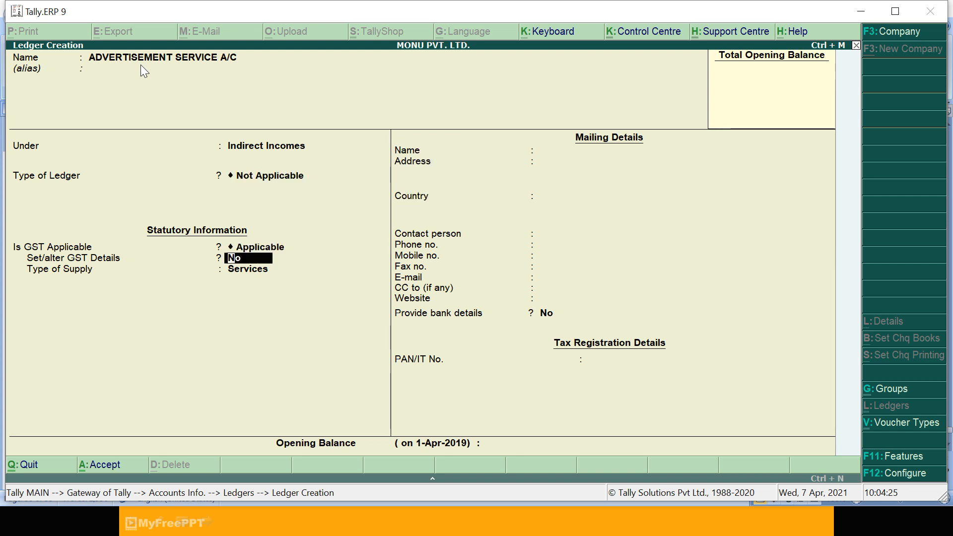
type("Y")
key("Return")
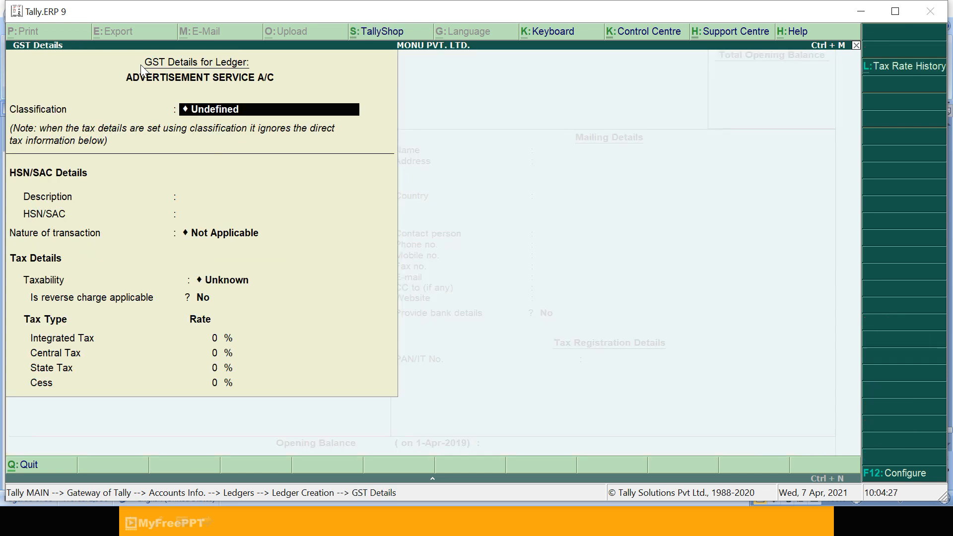
key("Return")
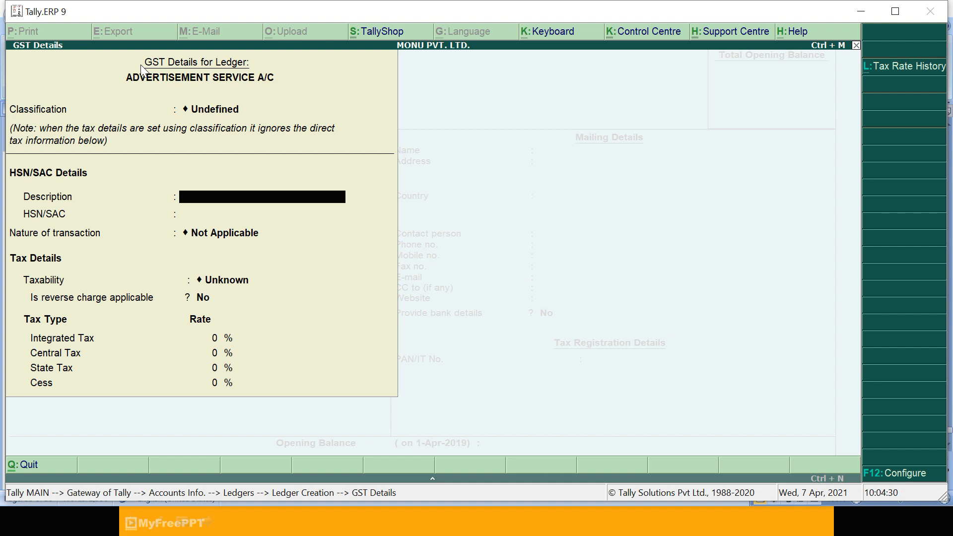
type("ADVERTISEMENT SERVICE")
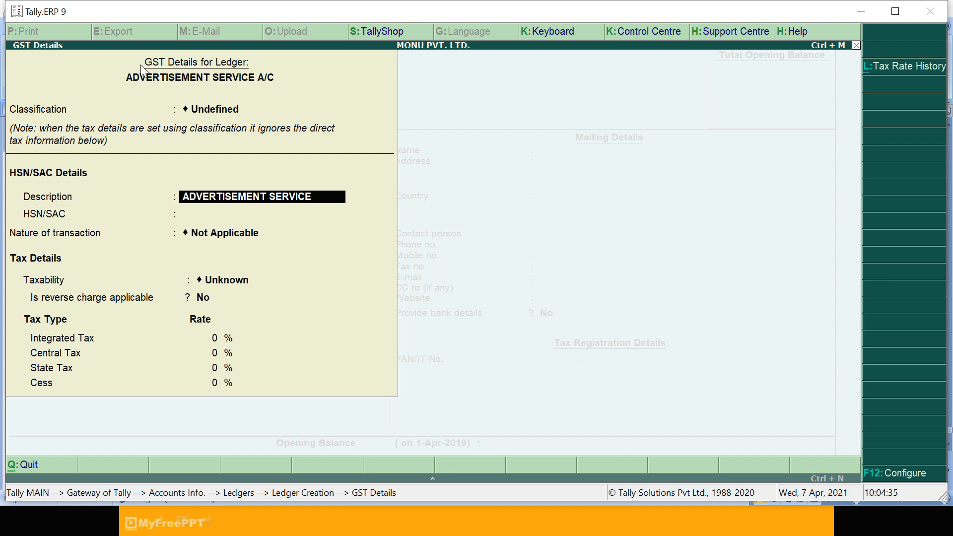
key("Return")
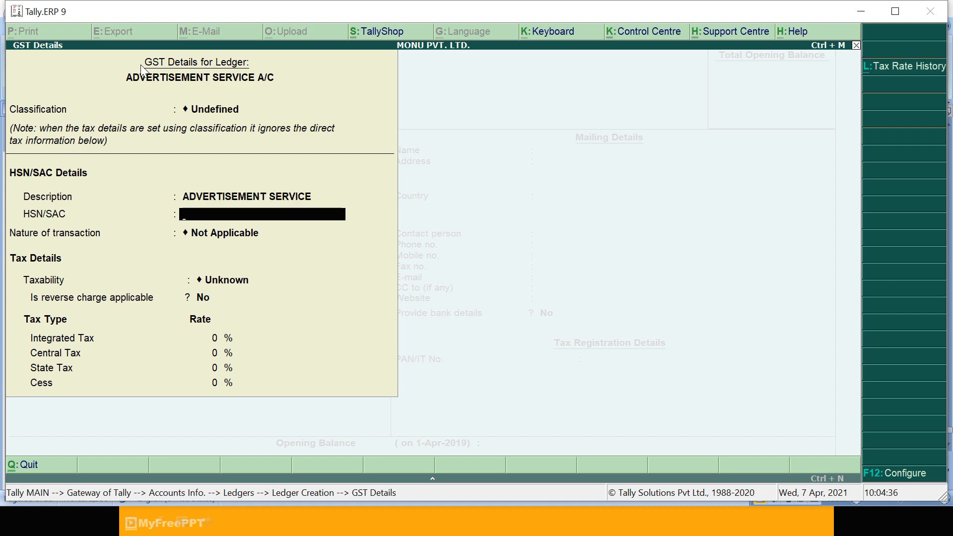
type("7896")
key("Return")
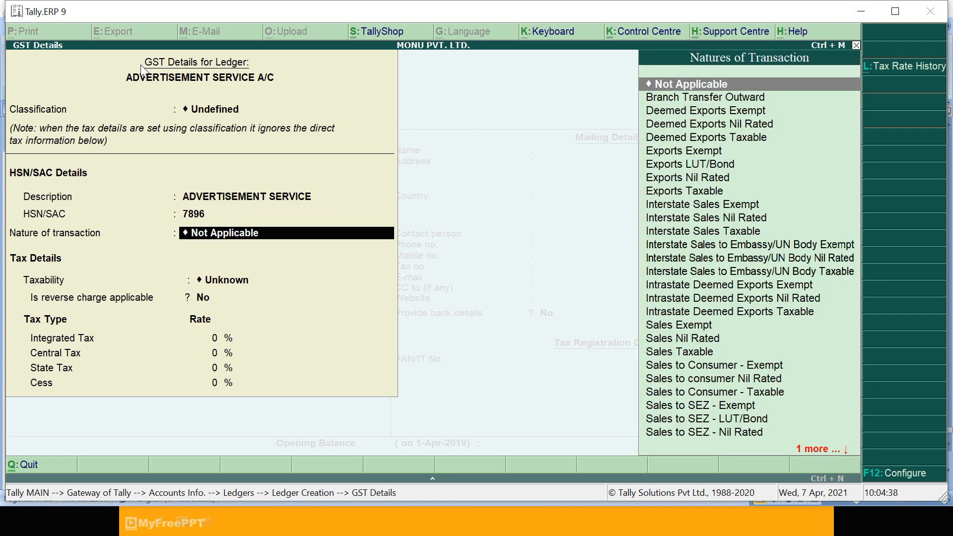
Set the ledger's nature of transaction to Exports Exempt and accept its GST details.
key("Down")
key("Down")
key("Down")
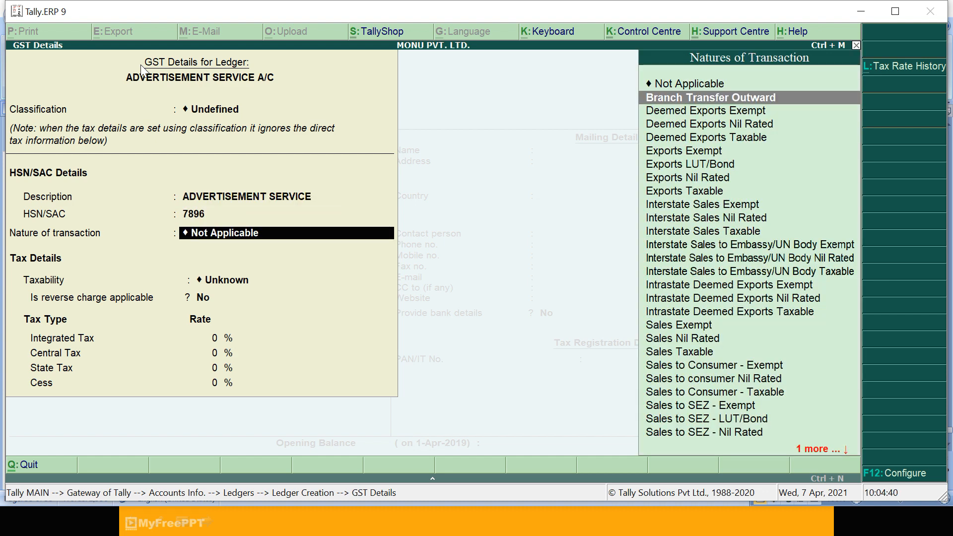
key("Down")
key("Down")
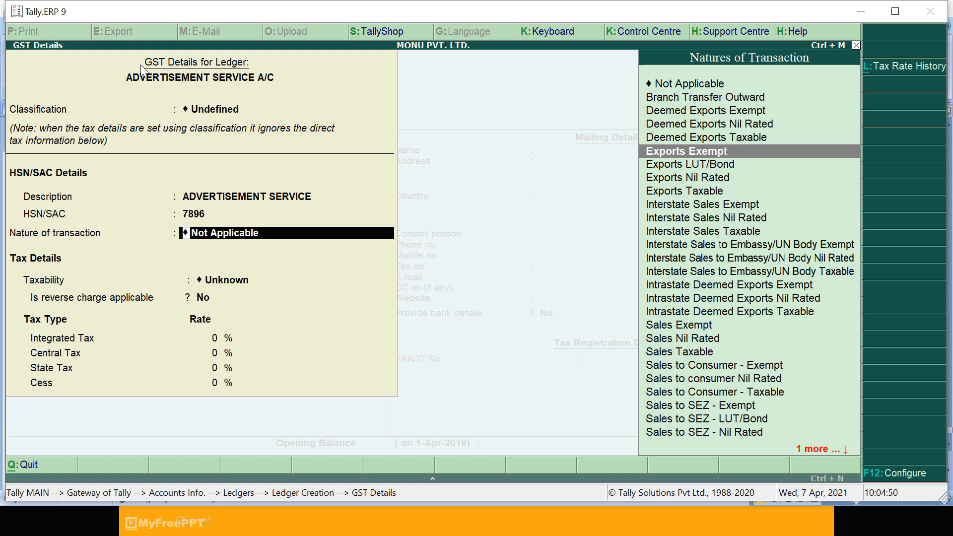
key("Down")
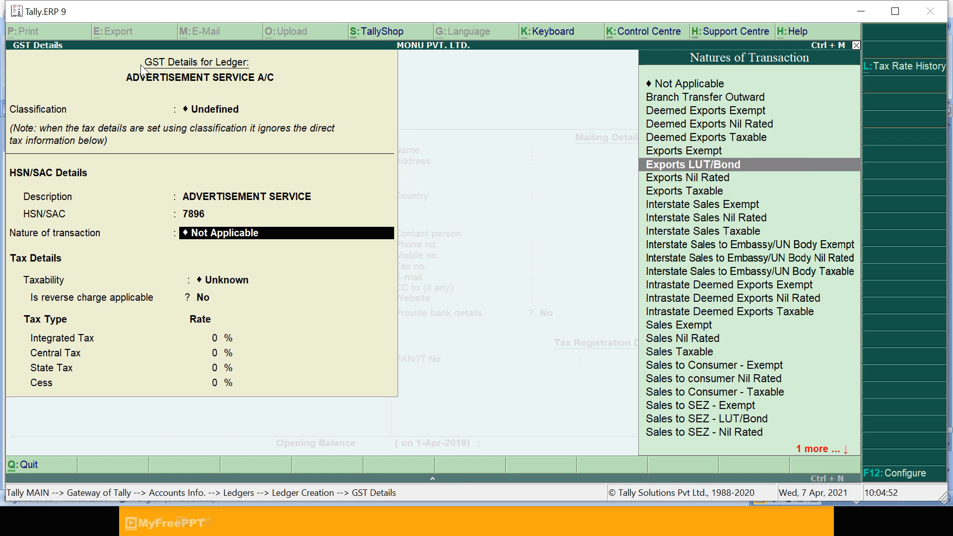
key("Up")
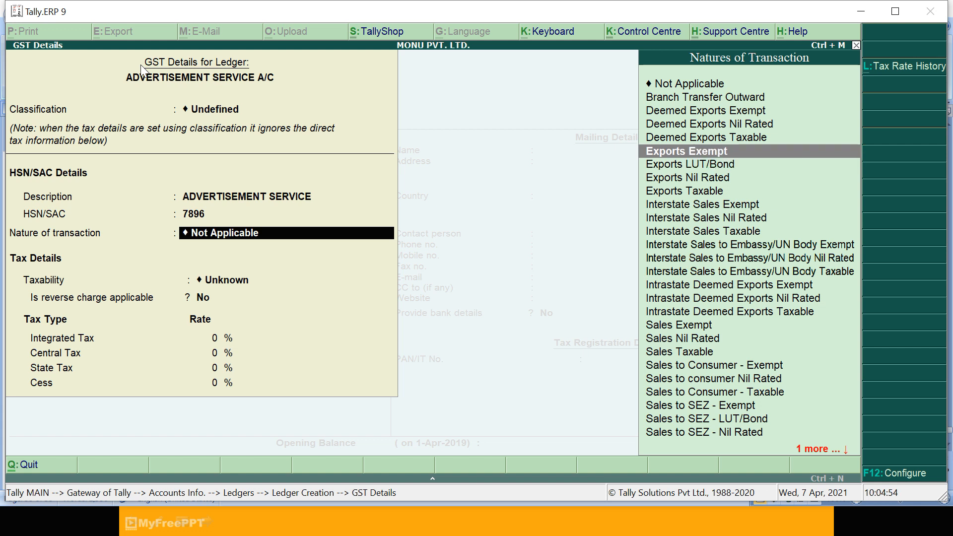
key("Down")
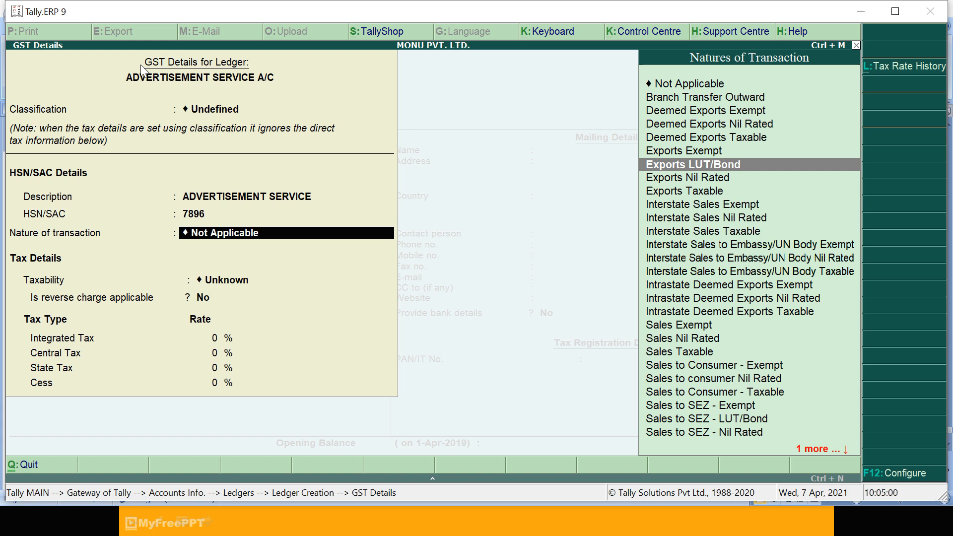
key("Up")
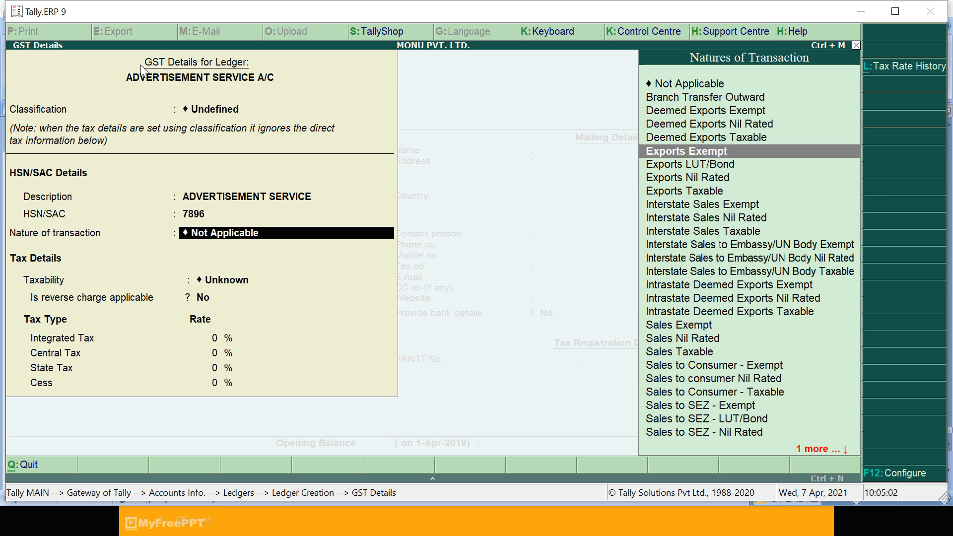
key("ctrl+a")
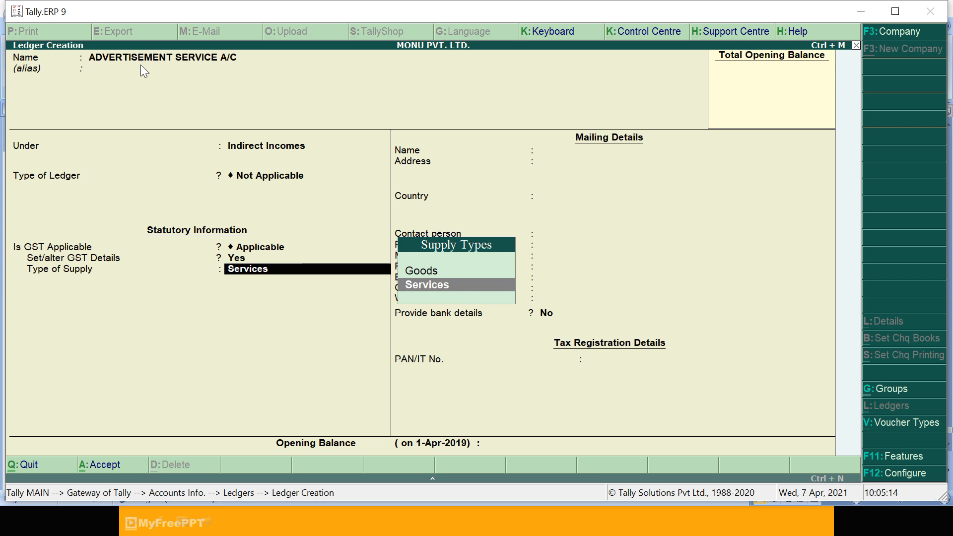
Keep Services as the type of supply, save the ADVERTISEMENT SERVICE A/C ledger, and return to the Gateway of Tally.
key("Return")
key("Return")
key("Return")
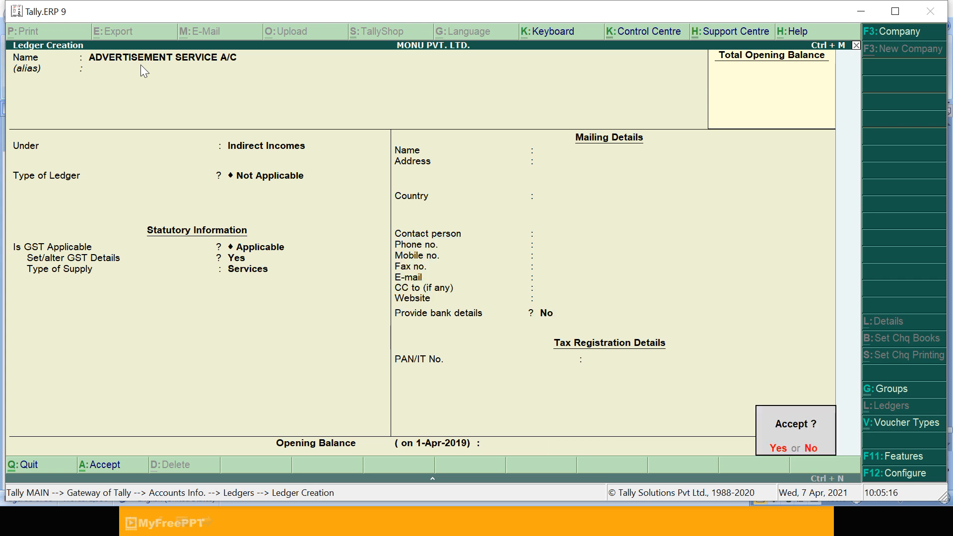
key("Return")
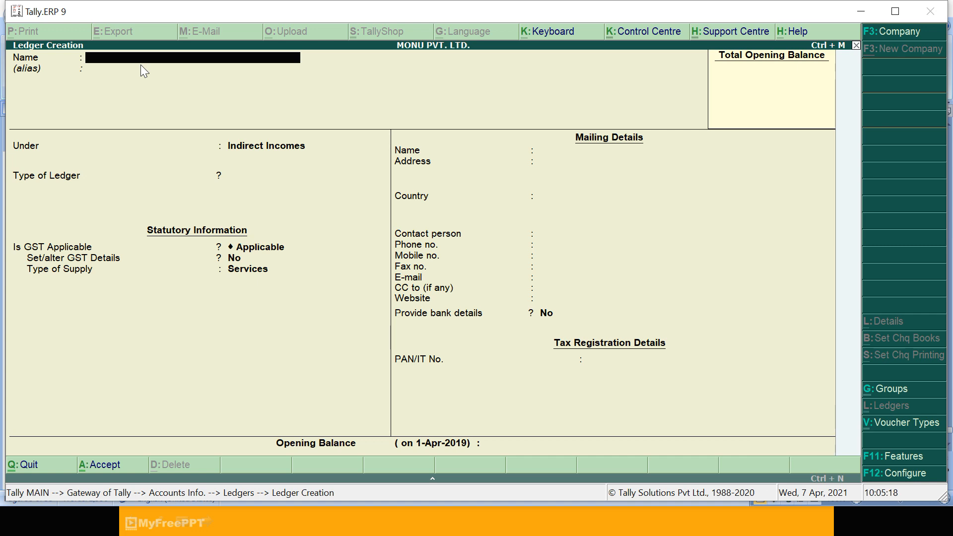
key("Escape")
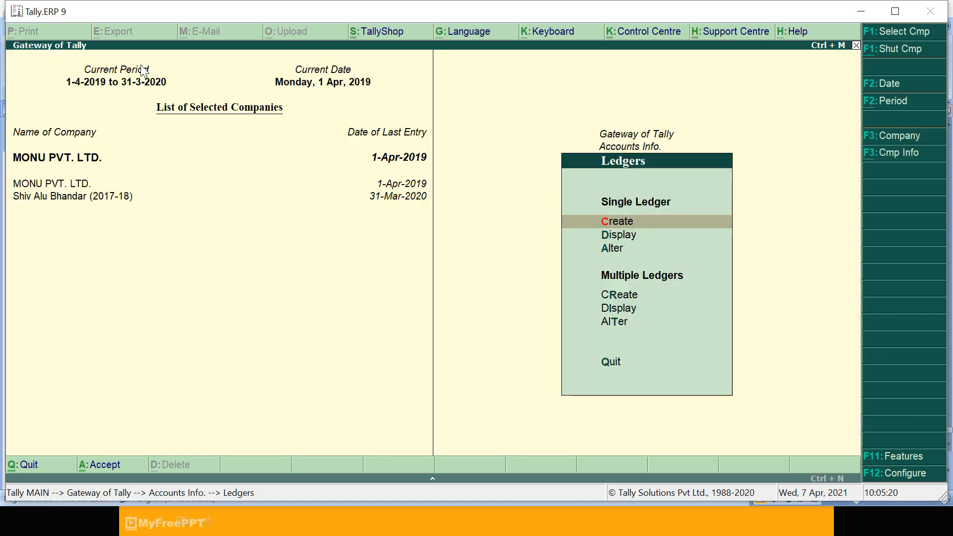
key("Escape")
key("Escape")
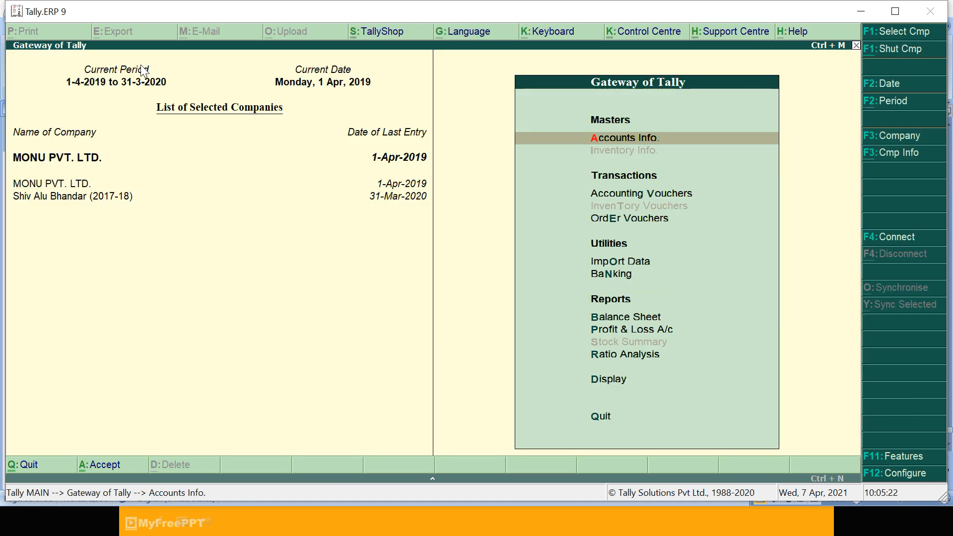
Start a sales voucher with reference number 2 and select the UK customer's ledger as the party account.
key("v")
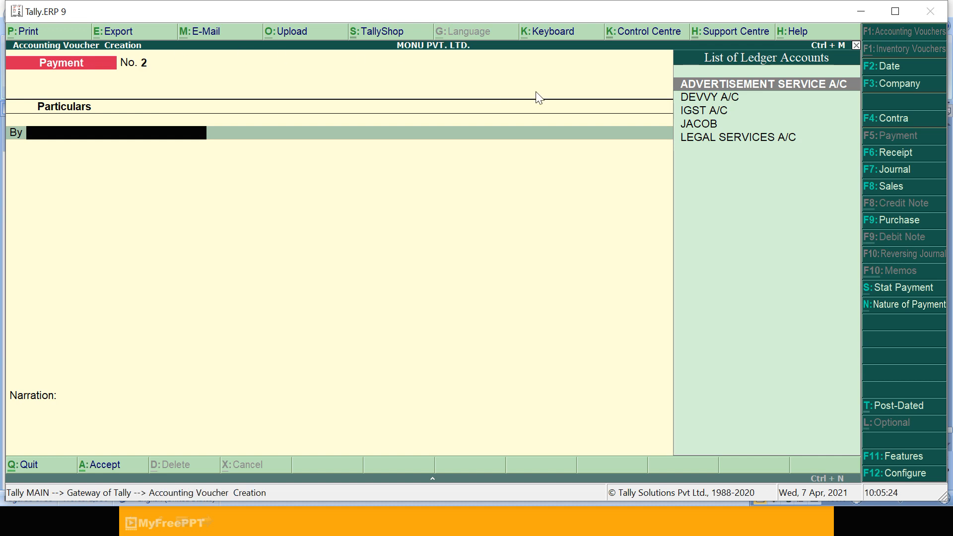
left_click(887, 187)
key("Return")
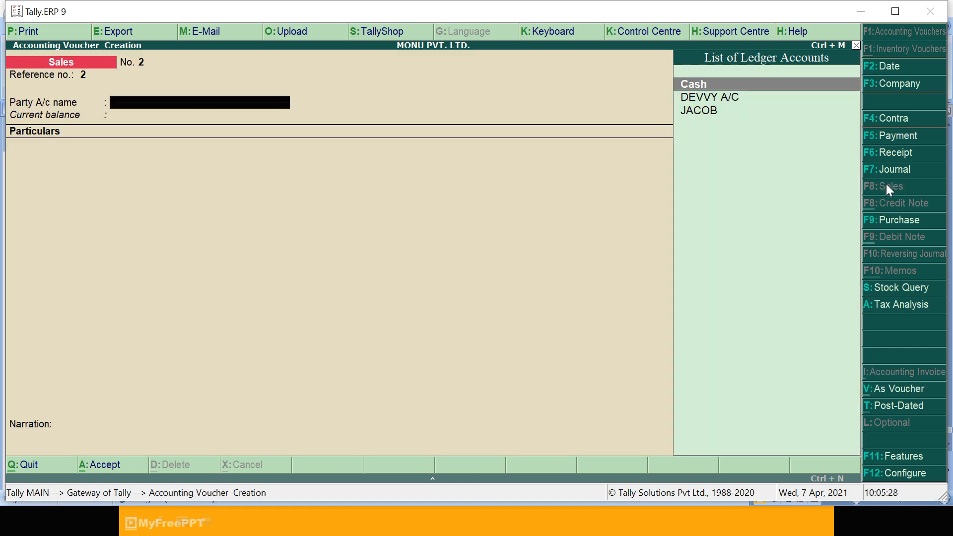
key("Down")
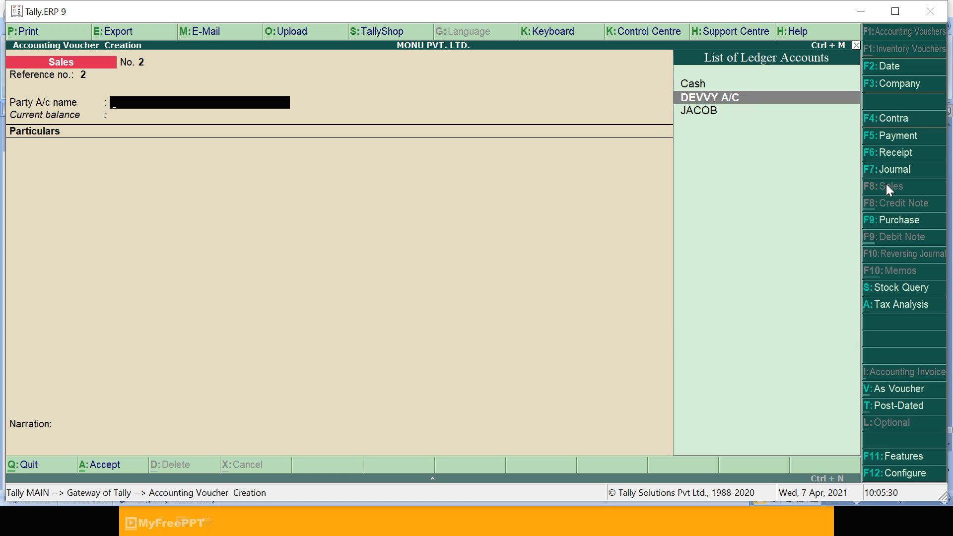
key("Return")
Leave the despatch and order details blank and accept the buyer's details with United Kingdom as the country.
key("Return")
key("Return")
key("Return")
key("Return")
key("Return")
key("Return")
key("Return")
key("Return")
key("Return")
key("Return")
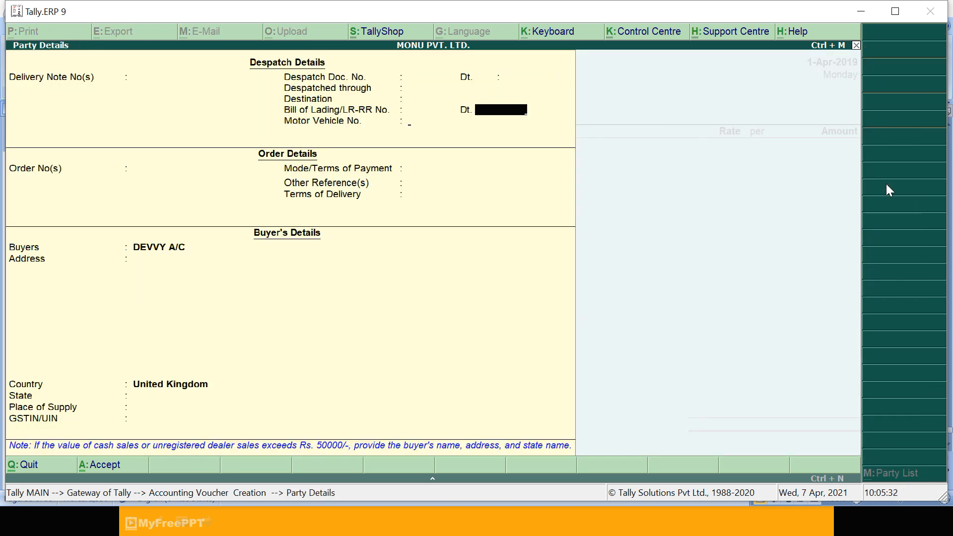
key("Return")
key("Return")
key("Return")
key("Return")
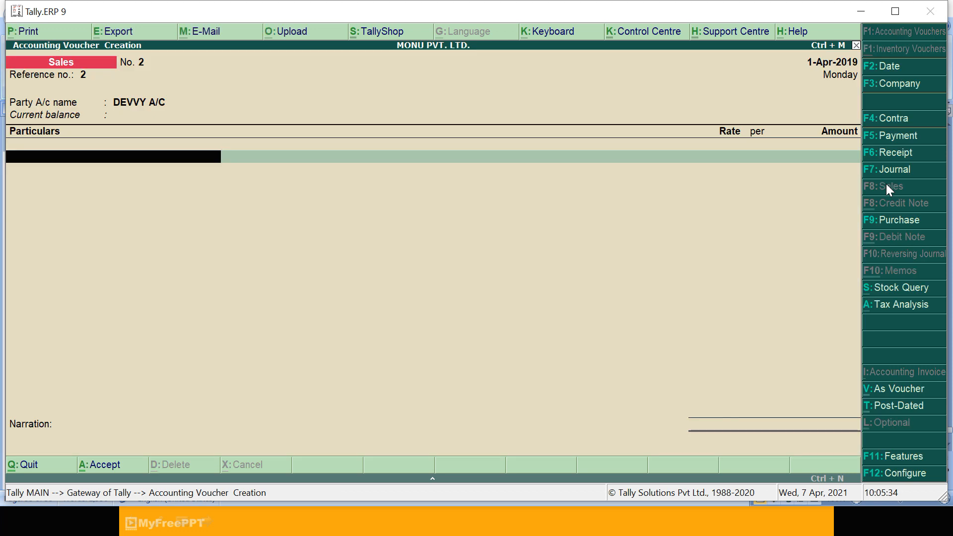
Add ADVERTISEMENT SERVICE A/C to the sales voucher for 50,000, with Exports Exempt as its tax classification.
type("A")
key("Return")
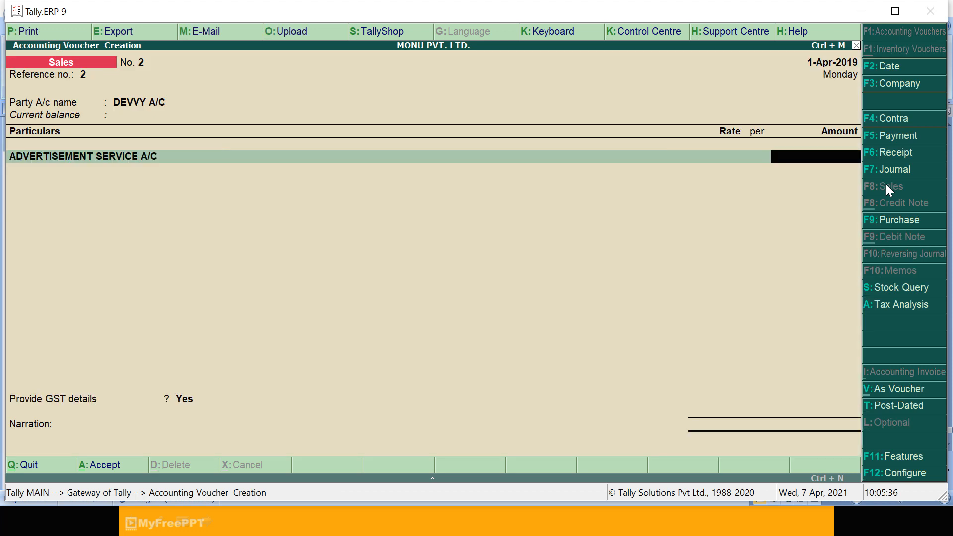
type("50000")
key("alt+Tab")
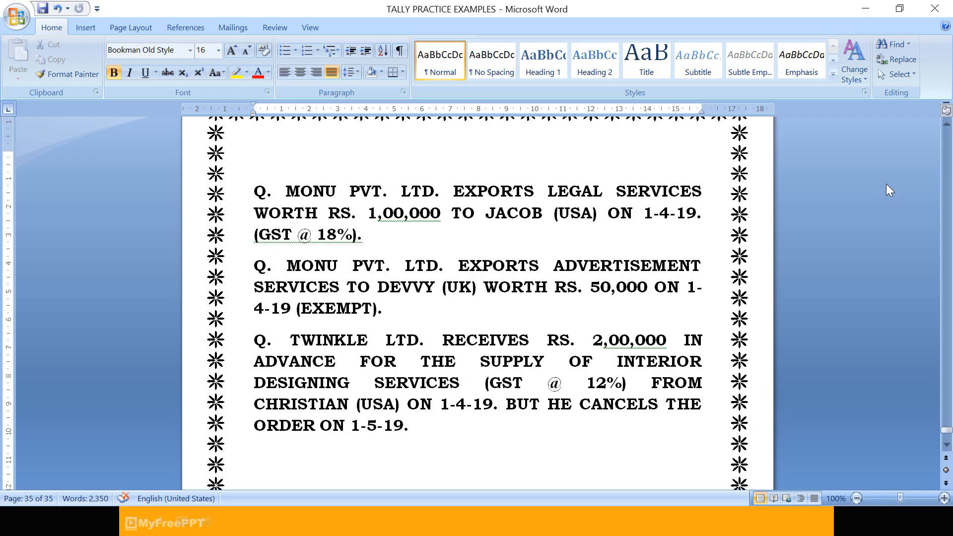
key("alt+Tab")
key("Return")
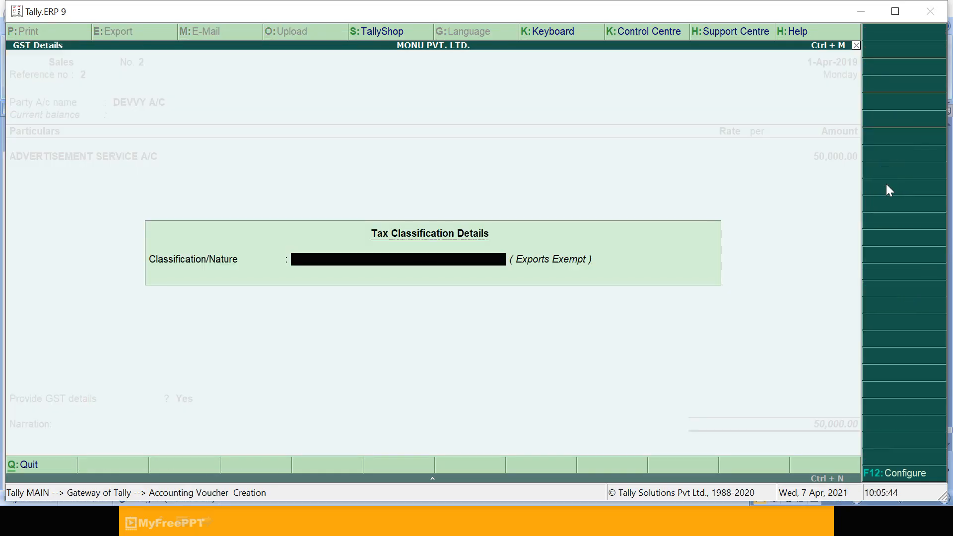
type("E")
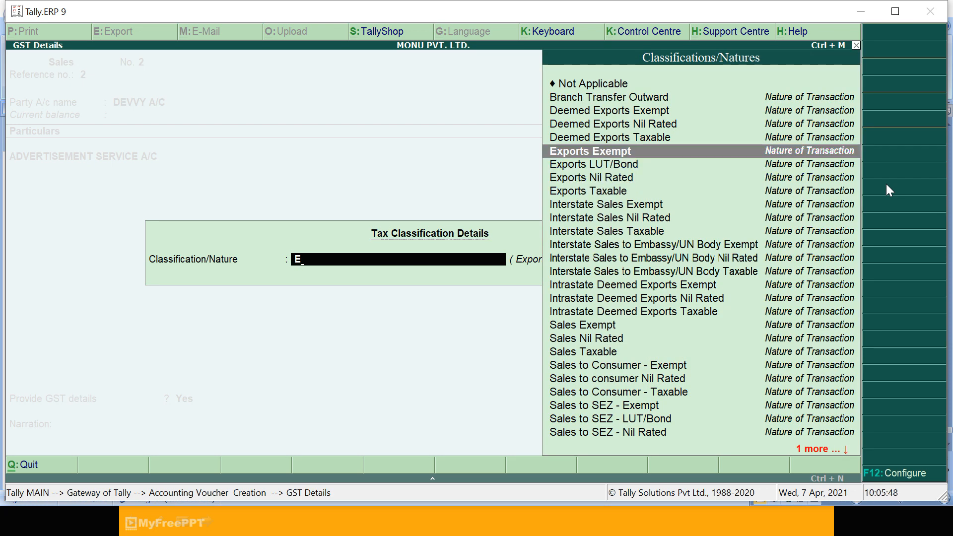
key("Return")
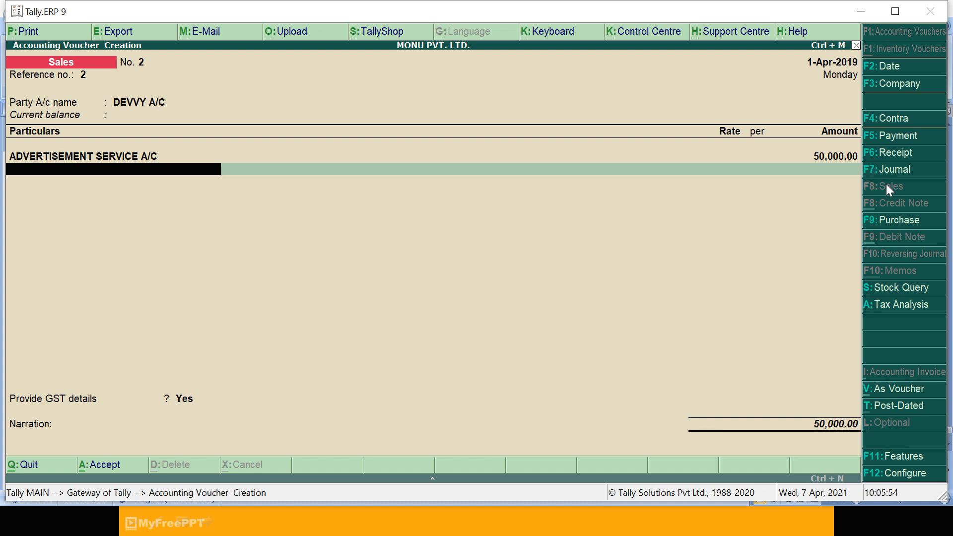
type("I")
key("Return")
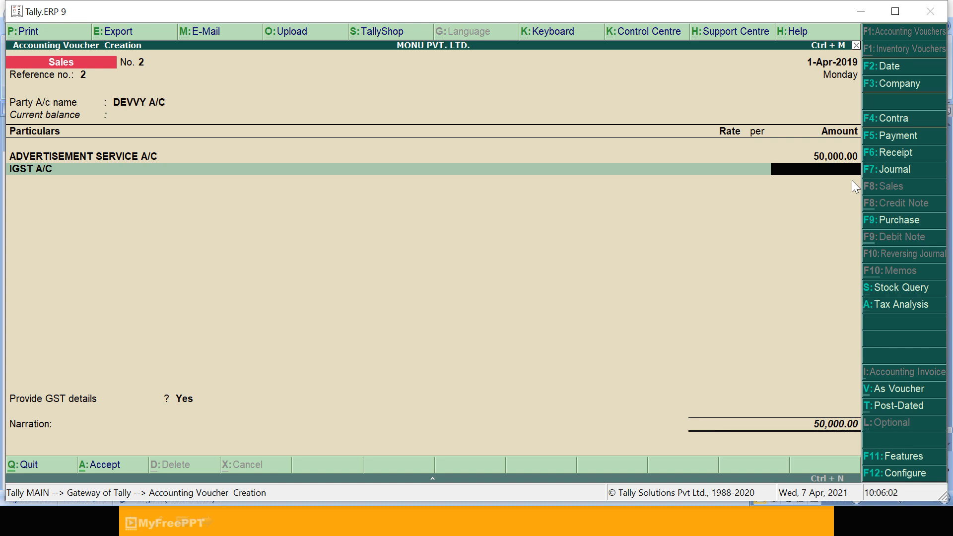
key("BackSpace")
key("Up")
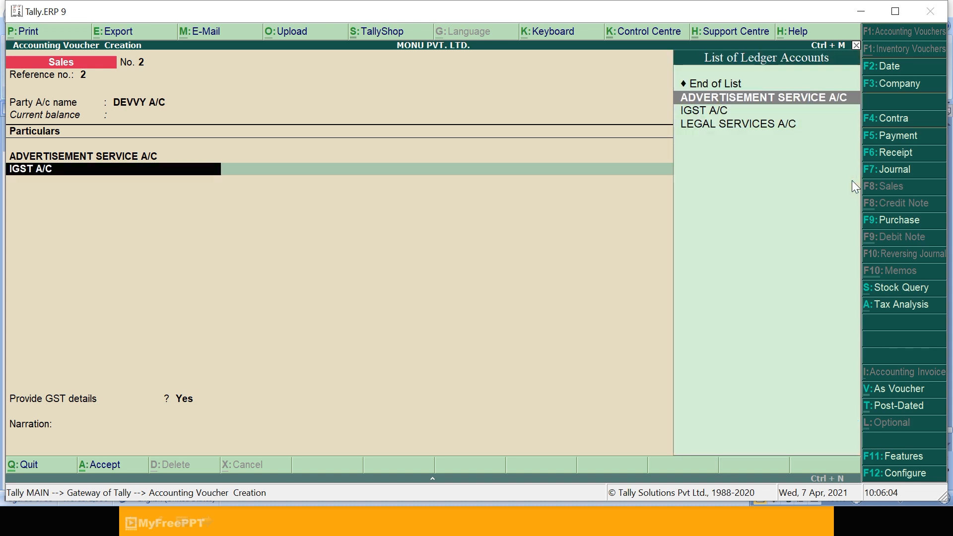
End the ledger entries, keep GST details at Yes, and enter shipping bill number 102, date 1-4-19 and port code 456789.
key("Up")
key("Return")
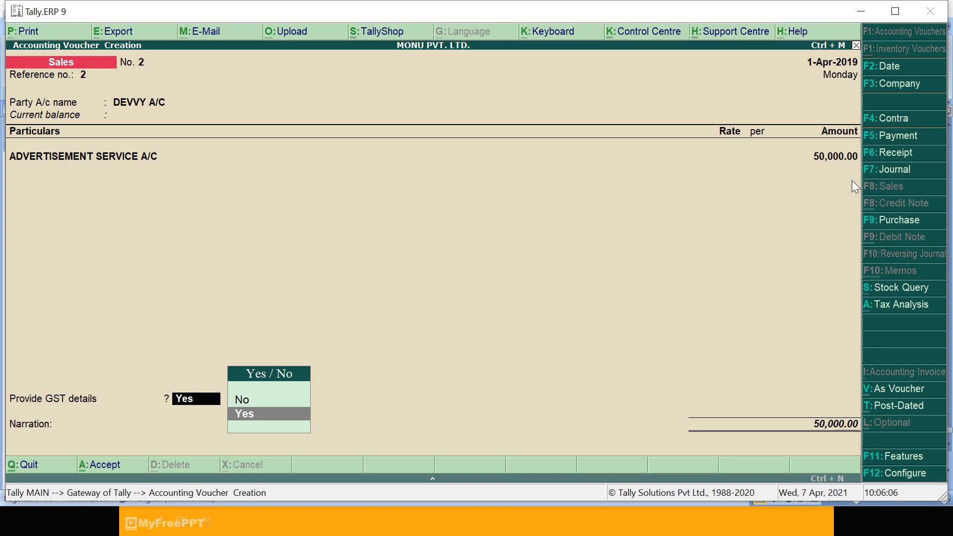
key("Return")
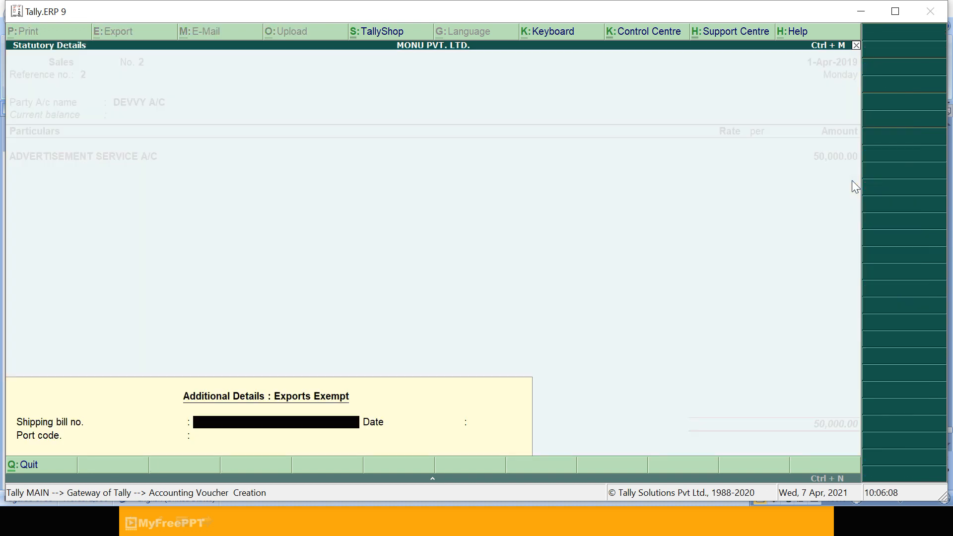
type("102")
key("Return")
type("1")
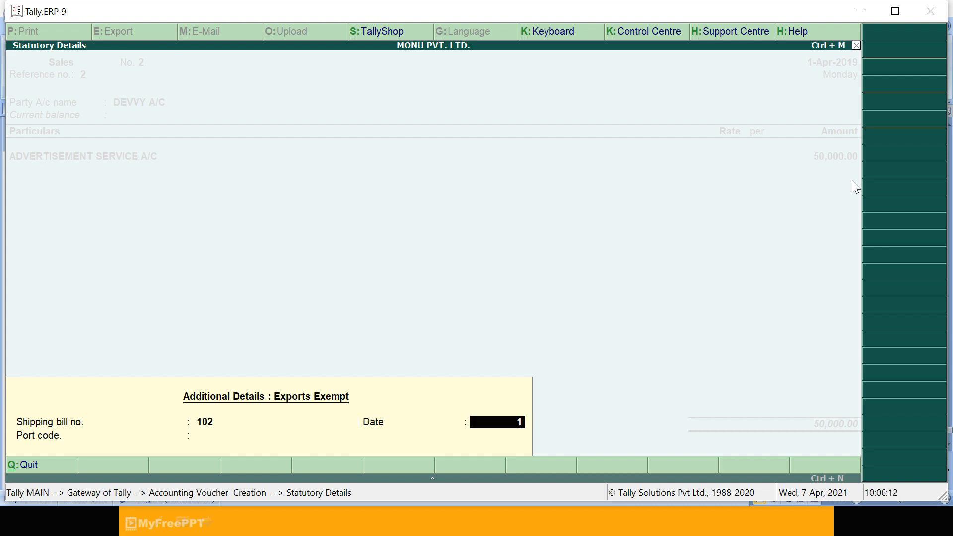
type("-4-19")
key("Return")
type("456789")
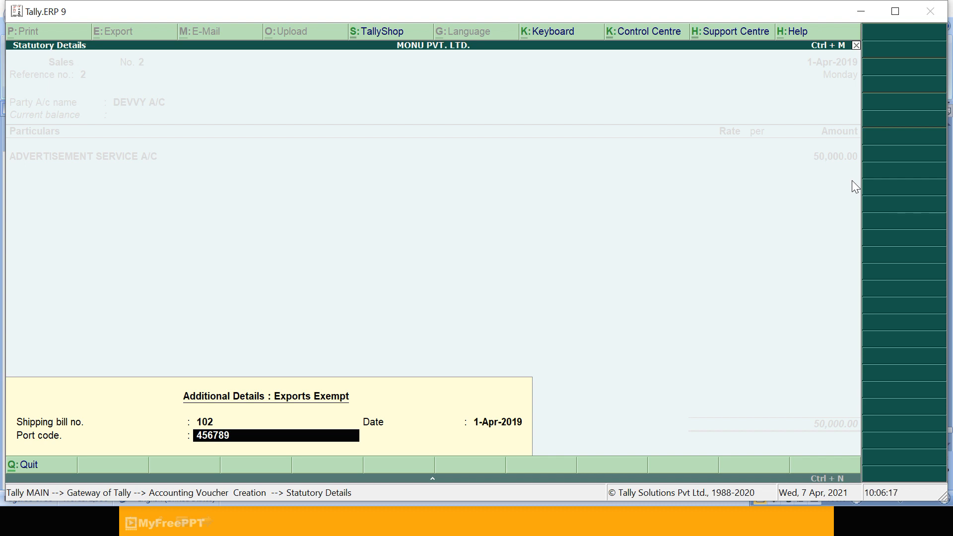
key("Return")
key("Return")
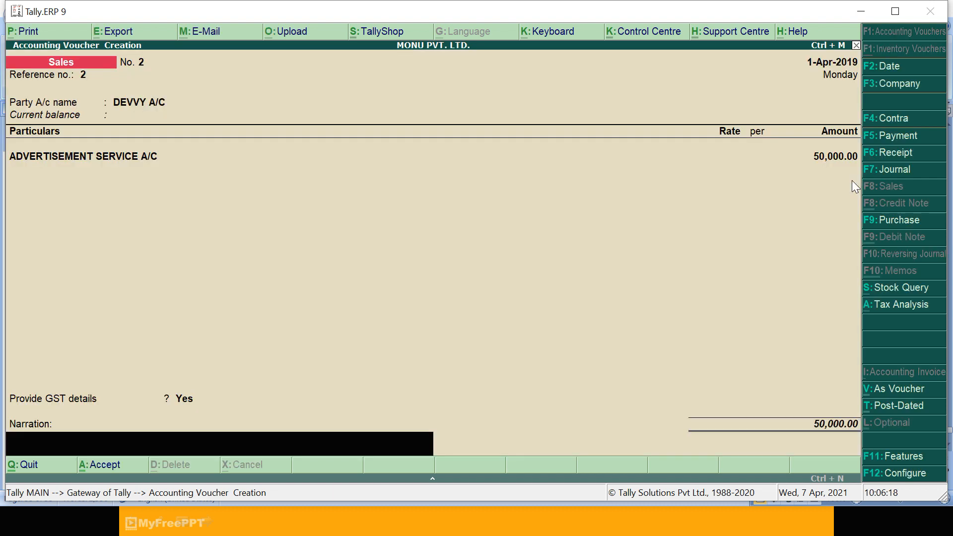
Leave the narration blank, save the sales voucher, and leave voucher entry.
key("Return")
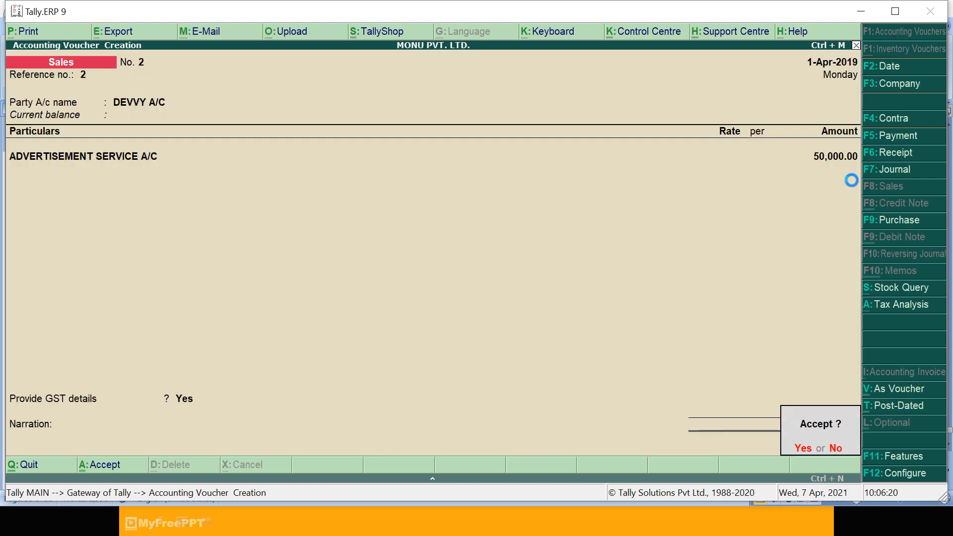
key("Return")
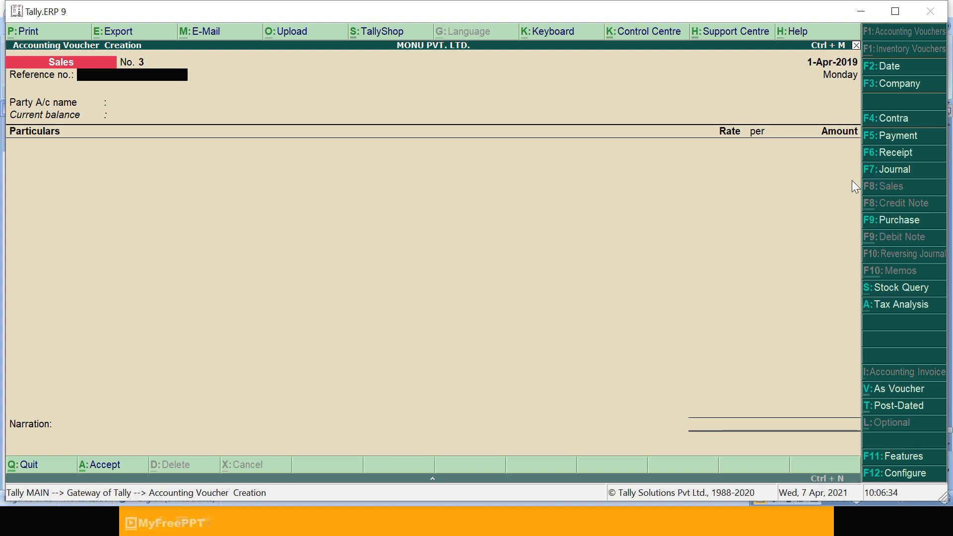
key("Escape")
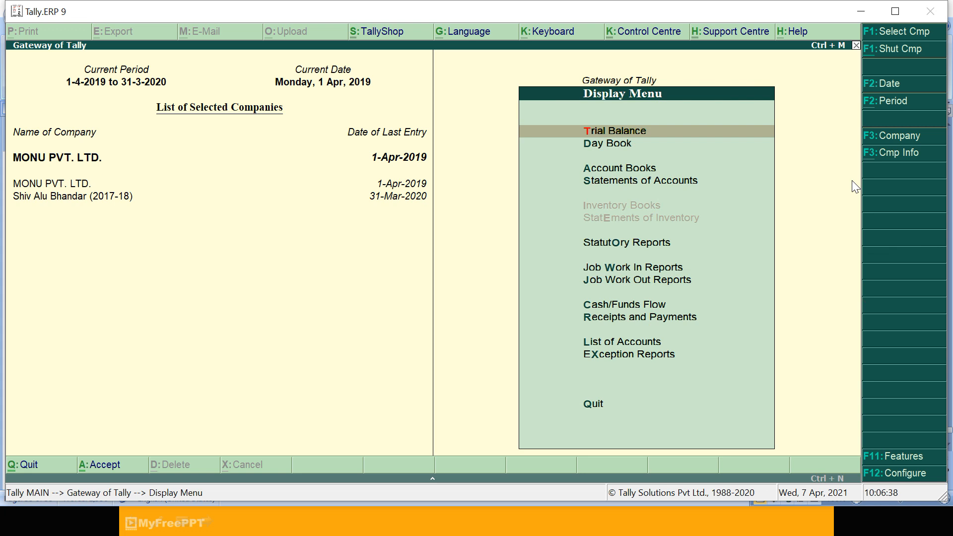
Display the GSTR-1 report from the GST statutory reports.
key("Down")
key("Down")
key("Down")
key("Down")
key("Down")
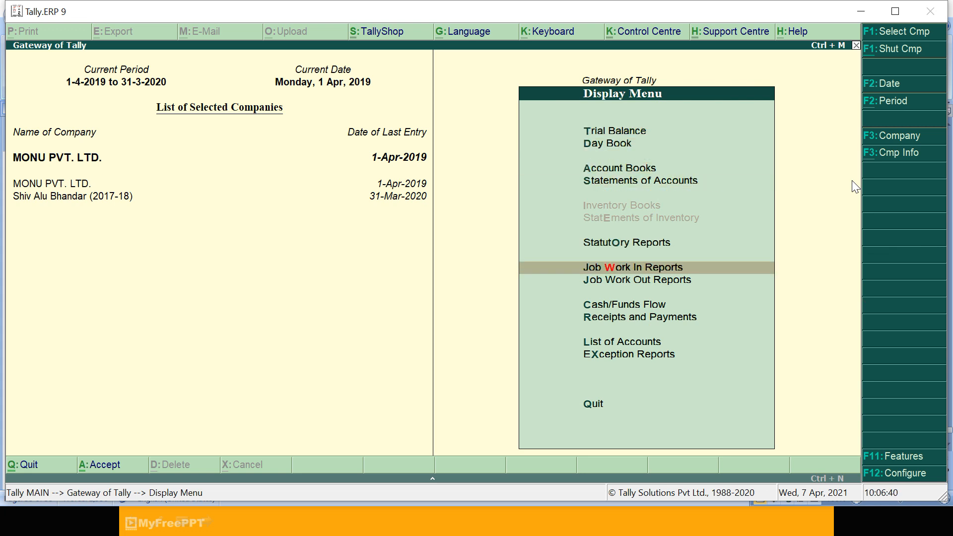
key("Up")
key("Return")
key("Return")
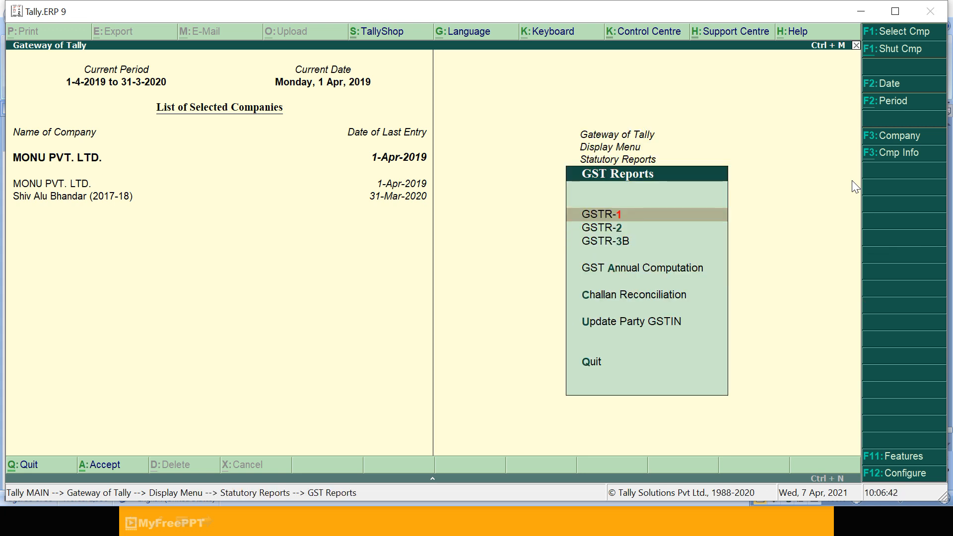
key("Return")
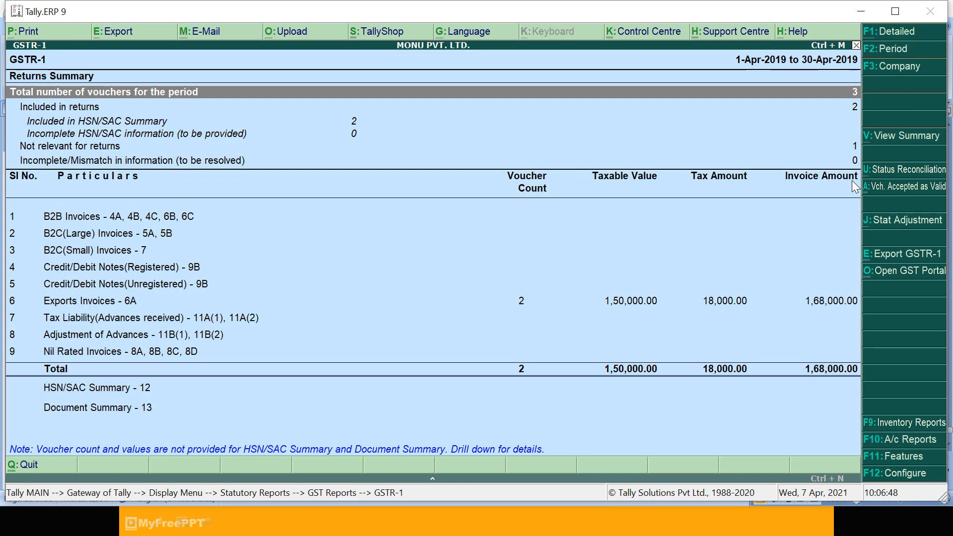
Examine the vouchers behind Exports Invoices - 6A in GSTR-1, and close the report.
key("Down")
key("Down")
key("Down")
key("Down")
key("Down")
key("Down")
key("Down")
key("Down")
key("Down")
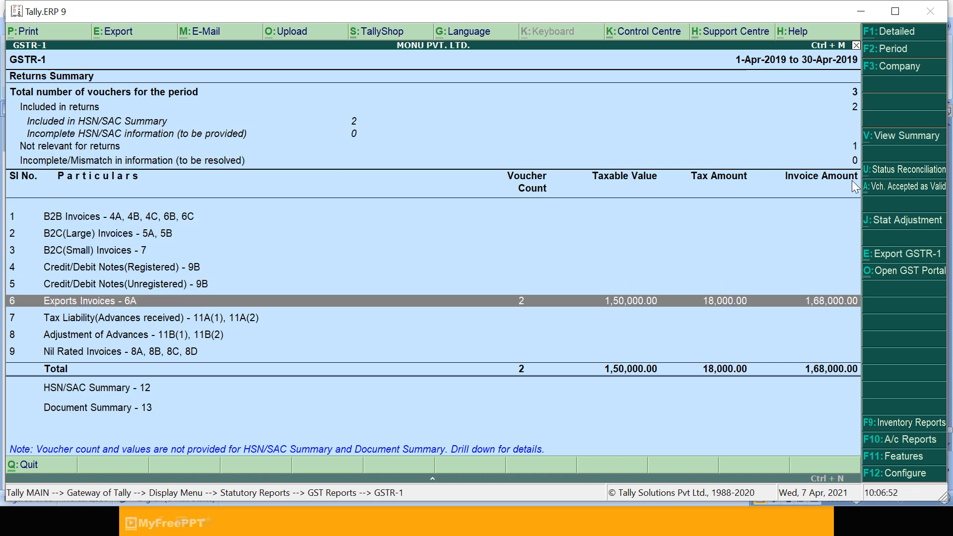
key("Return")
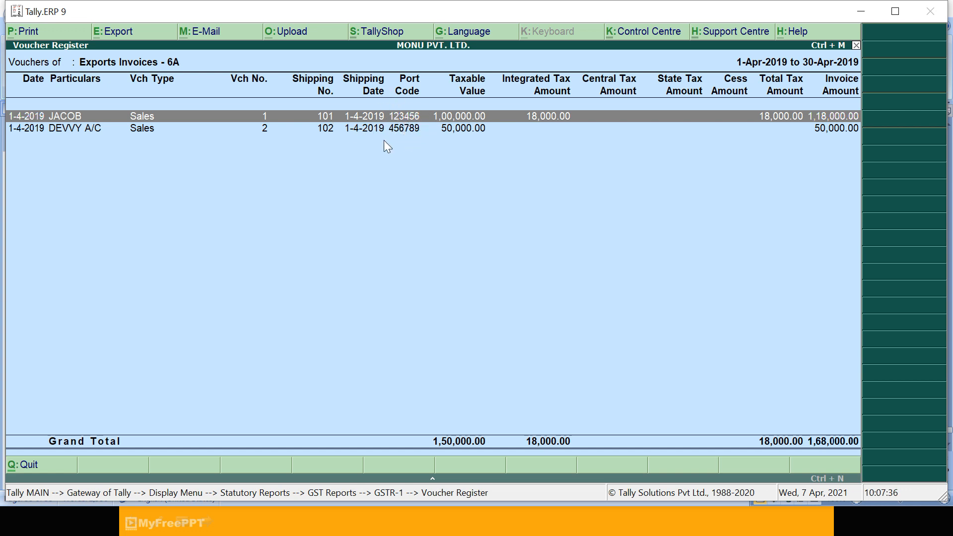
key("Escape")
key("Escape")
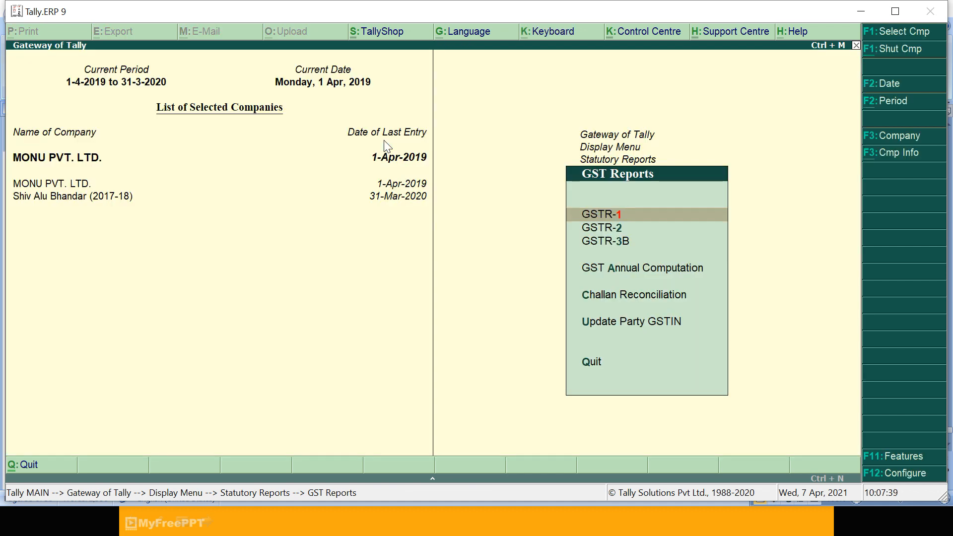
Reopen GSTR-1 to review the returns summary down to the incomplete or mismatched vouchers, and return to the Gateway of Tally.
key("Return")
key("Down")
key("Down")
key("Down")
key("Down")
key("Down")
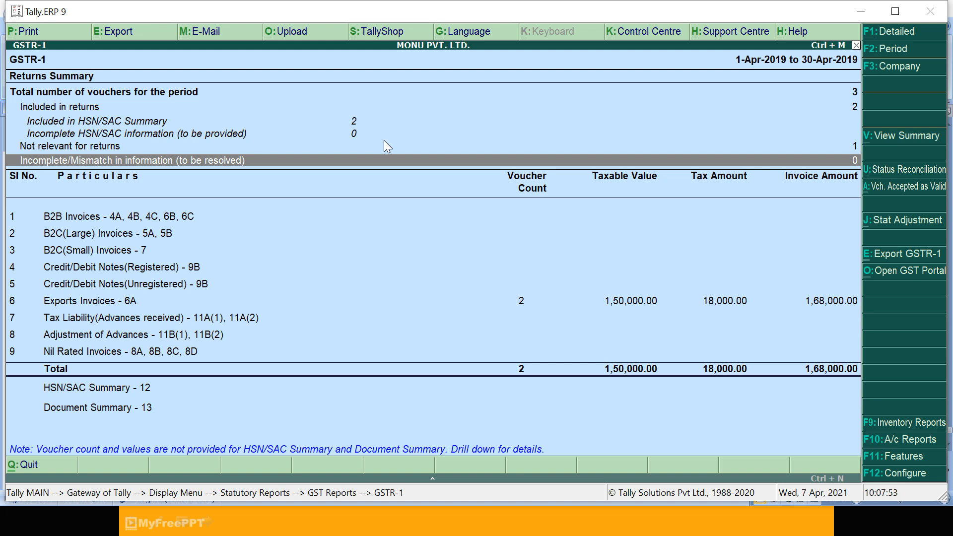
key("Escape")
key("Escape")
key("Escape")
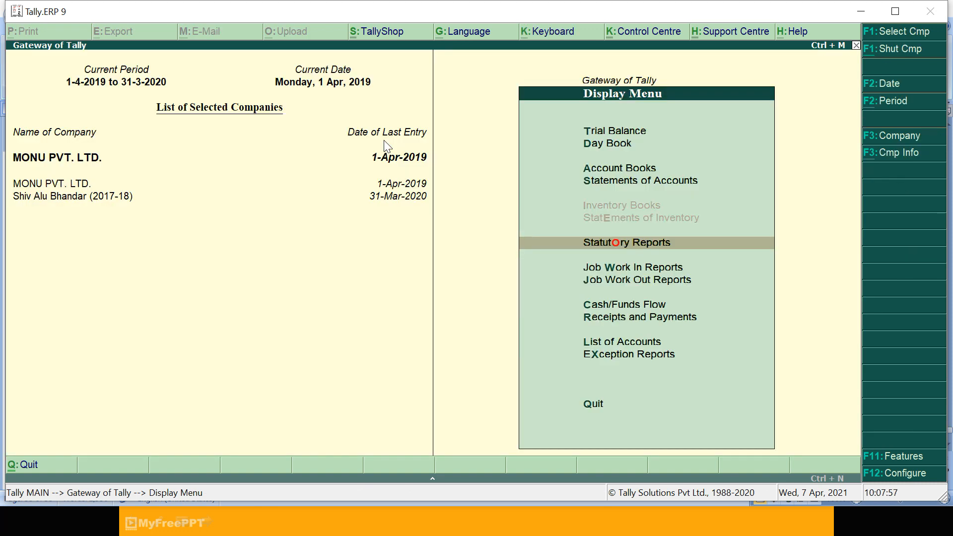
key("Escape")
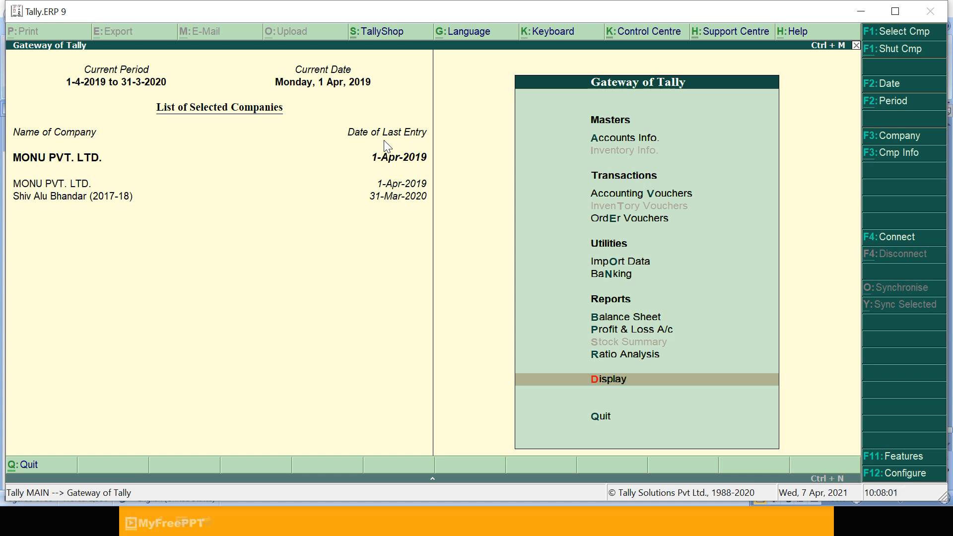
Review the Twinkle Ltd. exercise in Word, return to Tally.ERP 9 and start a new company named TWINKLE LTD.
key("alt+Tab")
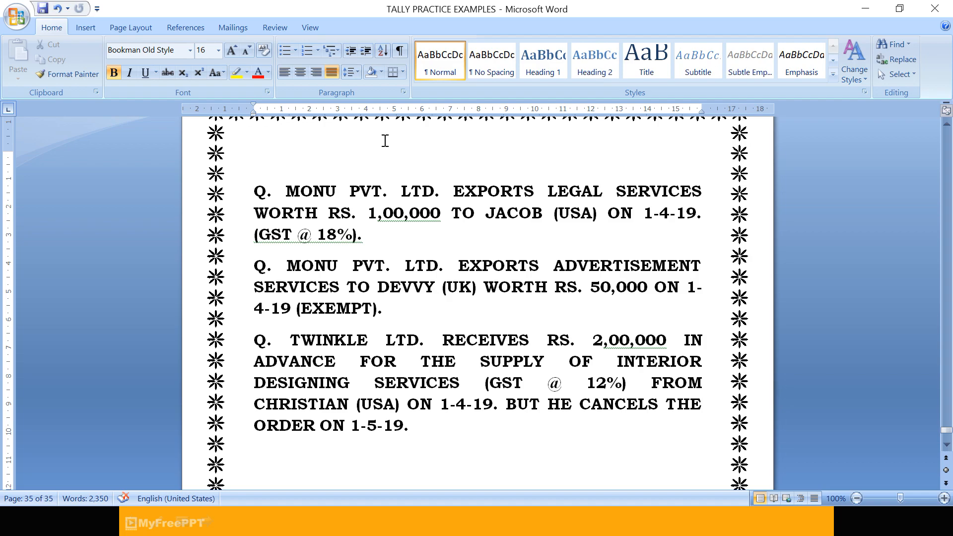
key("alt+Tab")
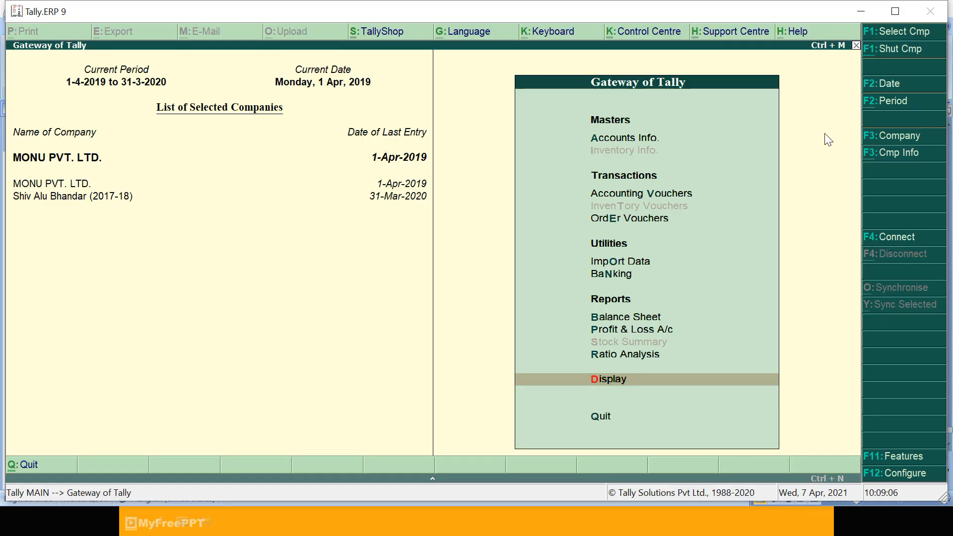
left_click(900, 154)
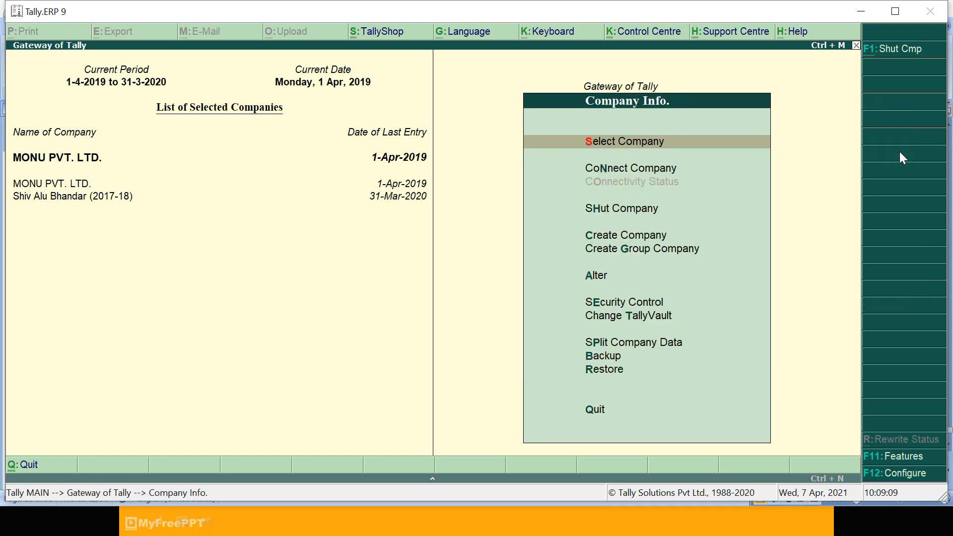
key("Down")
key("Down")
key("Down")
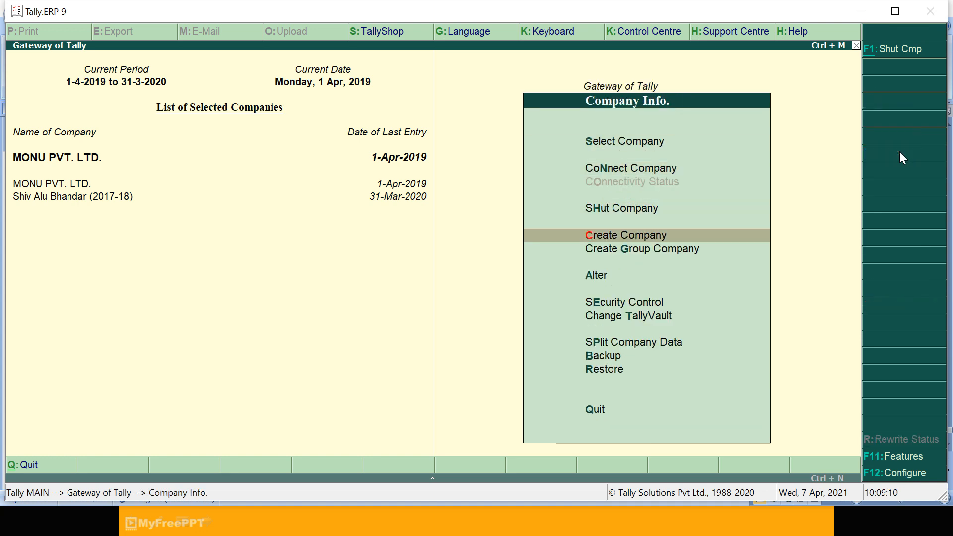
key("Return")
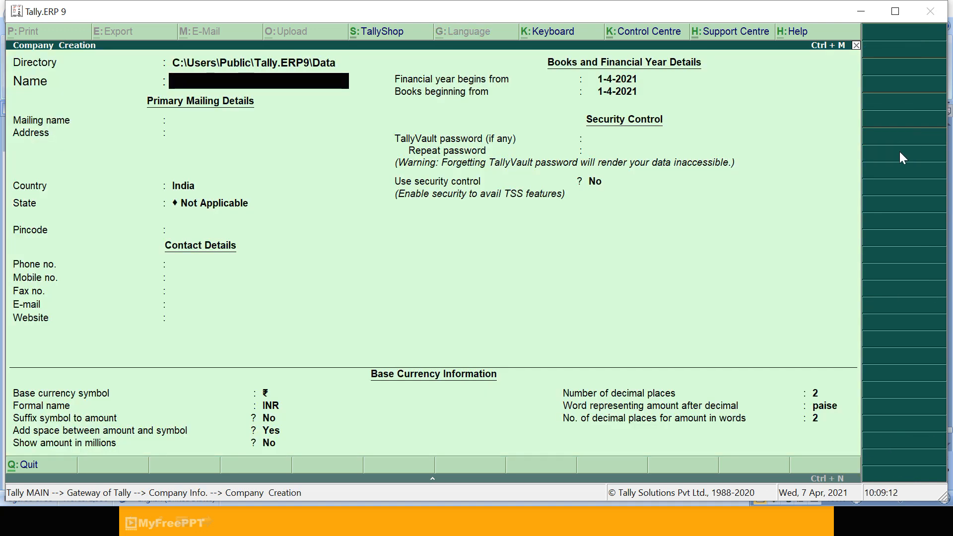
type("TWINKLE LTD.")
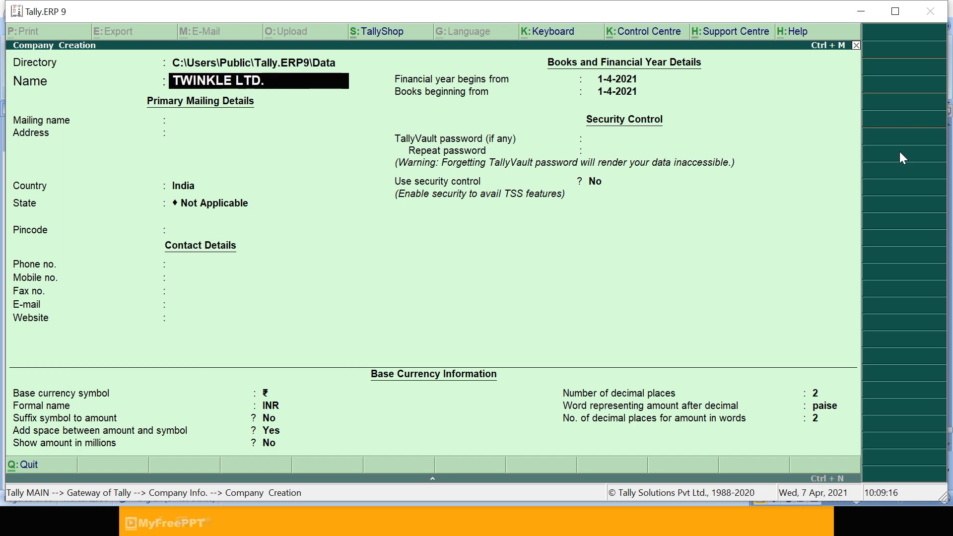
Keep the default mailing name and country, set the company's state to Andhra Pradesh and leave the contact details blank.
key("Return")
key("Return")
key("Return")
key("Return")
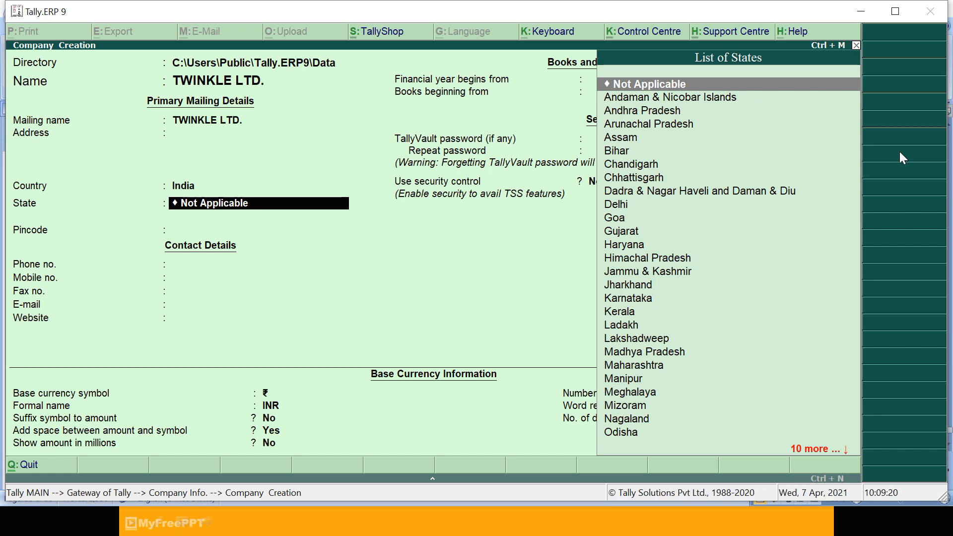
key("Down")
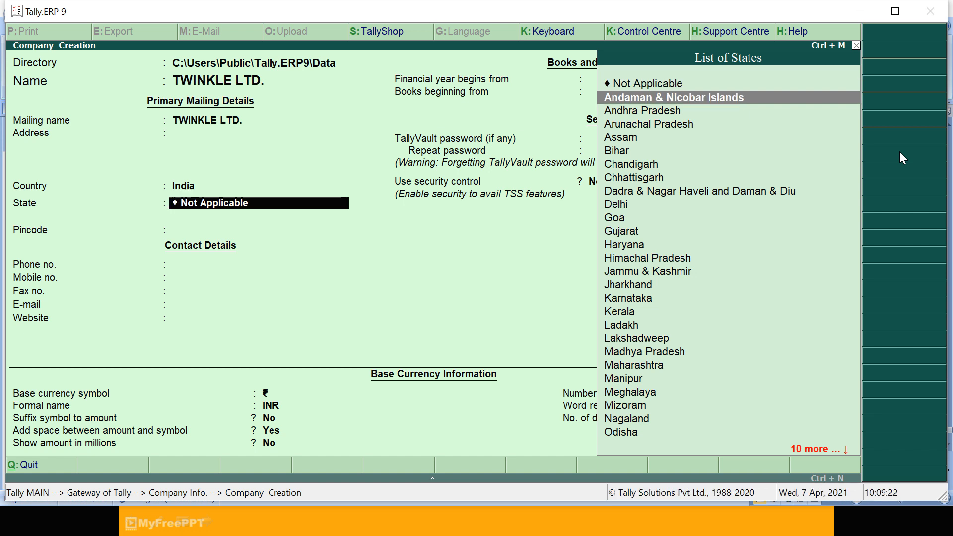
key("Down")
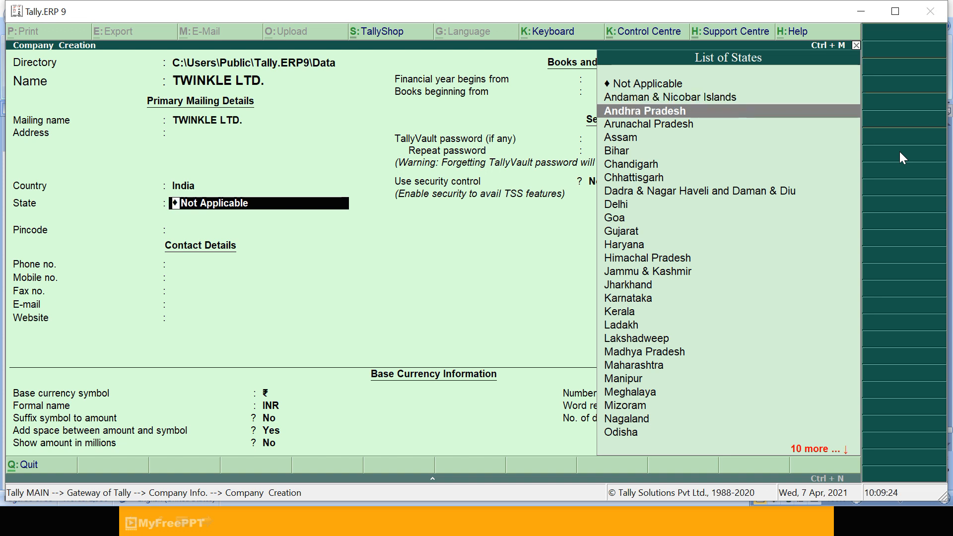
key("Return")
key("Return")
key("Return")
key("Return")
key("Return")
key("Return")
key("Return")
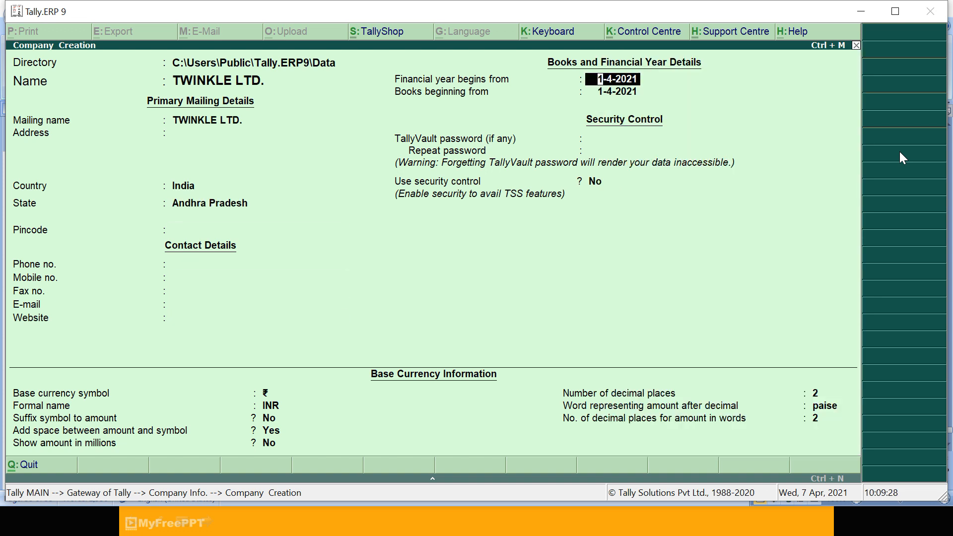
Set the financial year to begin on 1-4-2019, save the new company and return to the Gateway of Tally.
type("1-4-")
type("2019")
key("Return")
key("Return")
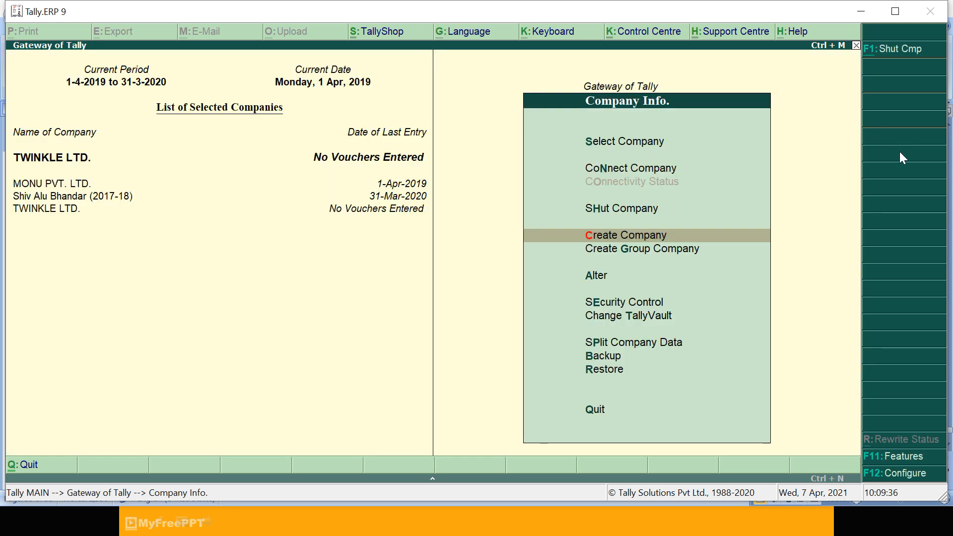
key("Escape")
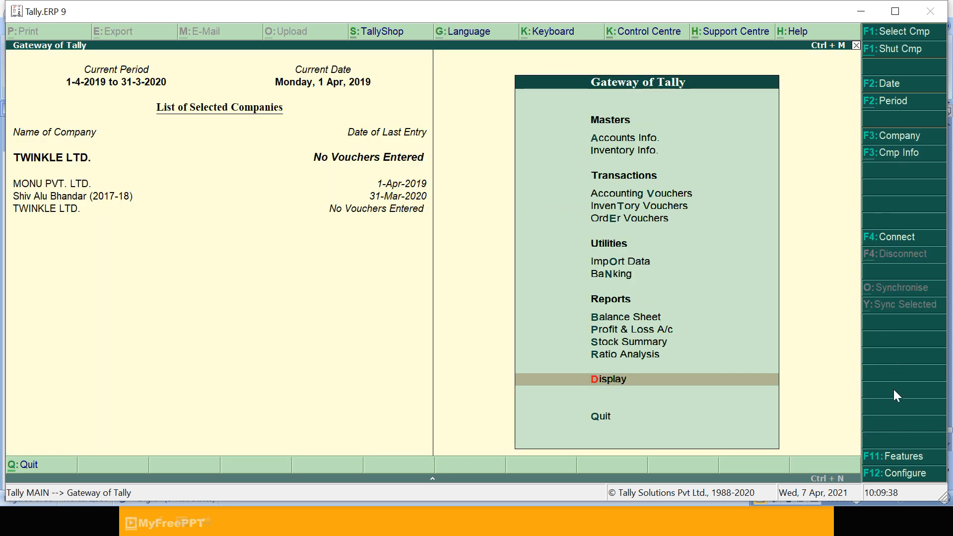
Set Maintain accounts only to Yes in the accounting features of TWINKLE LTD. and save them.
left_click(899, 456)
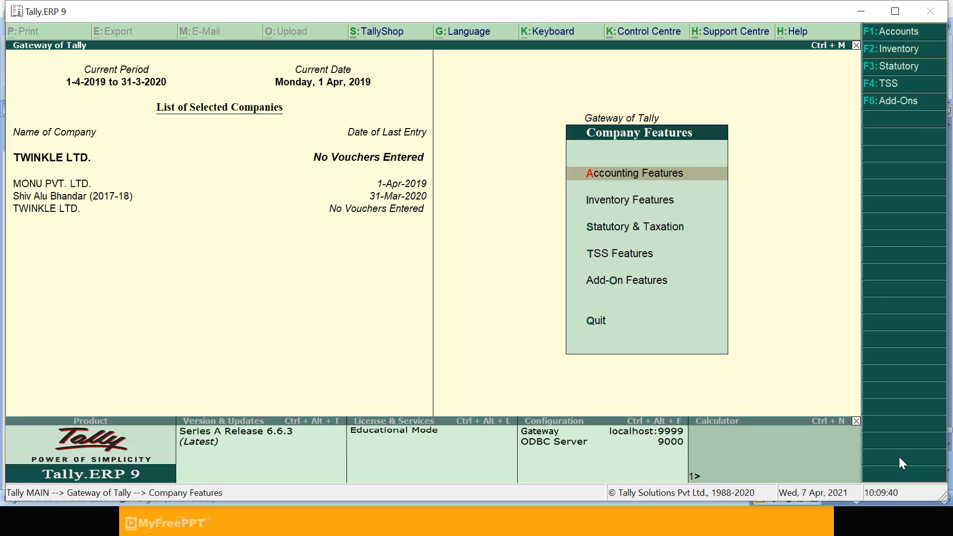
key("Return")
key("Return")
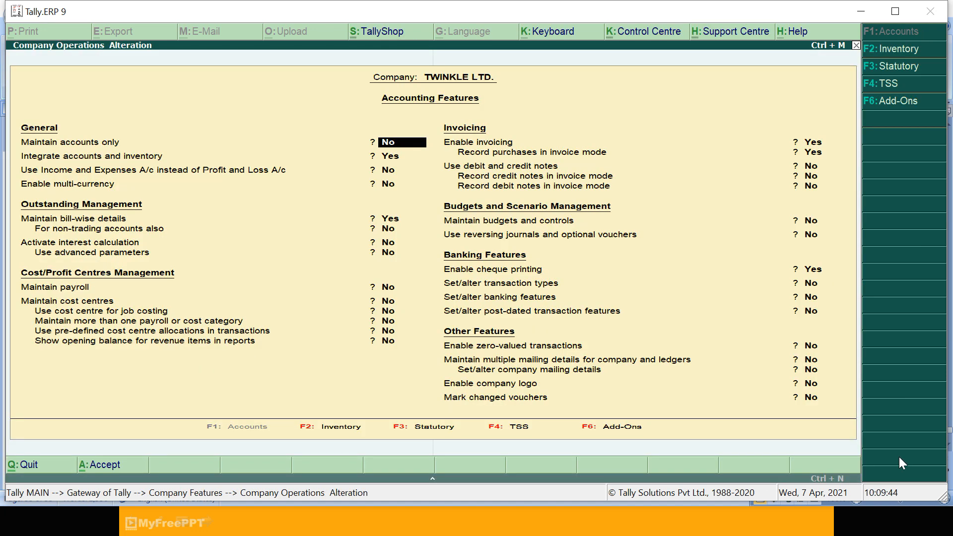
key("y")
key("Return")
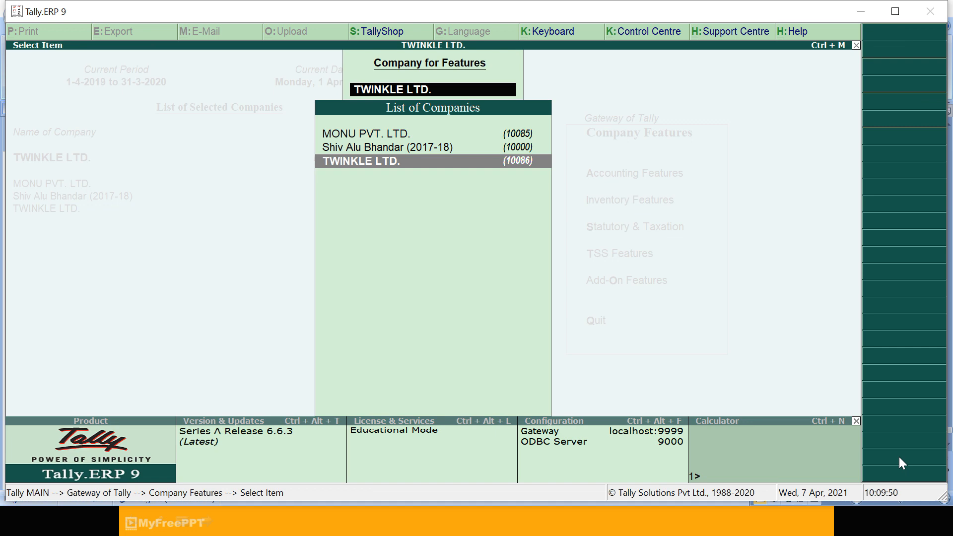
key("Return")
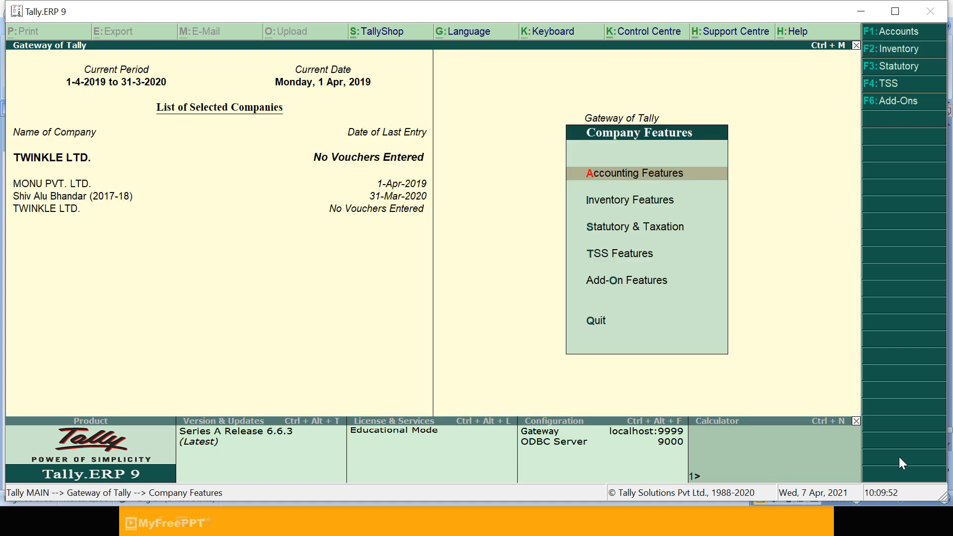
Enable Goods and Services Tax for TWINKLE LTD. and open its GST details for alteration.
key("Down")
key("Down")
key("Return")
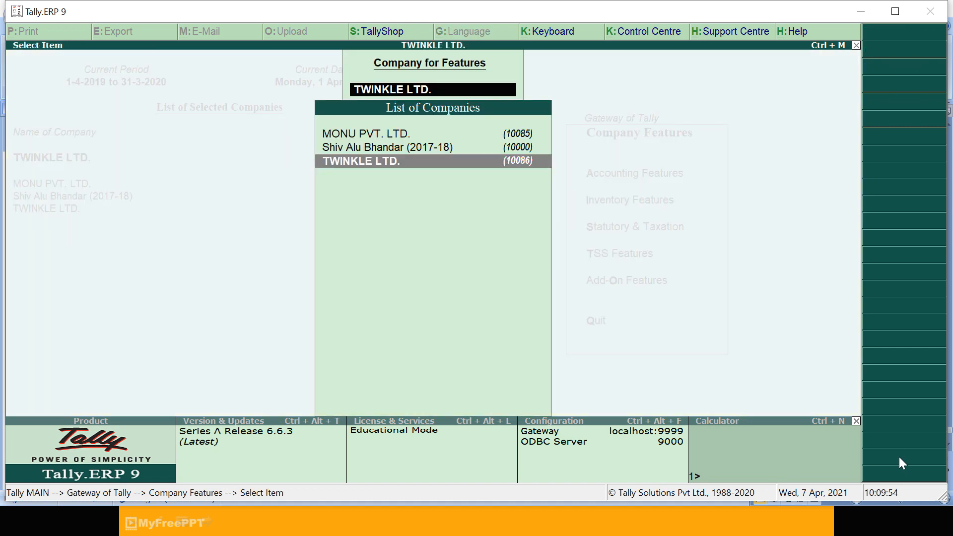
key("Return")
key("Return")
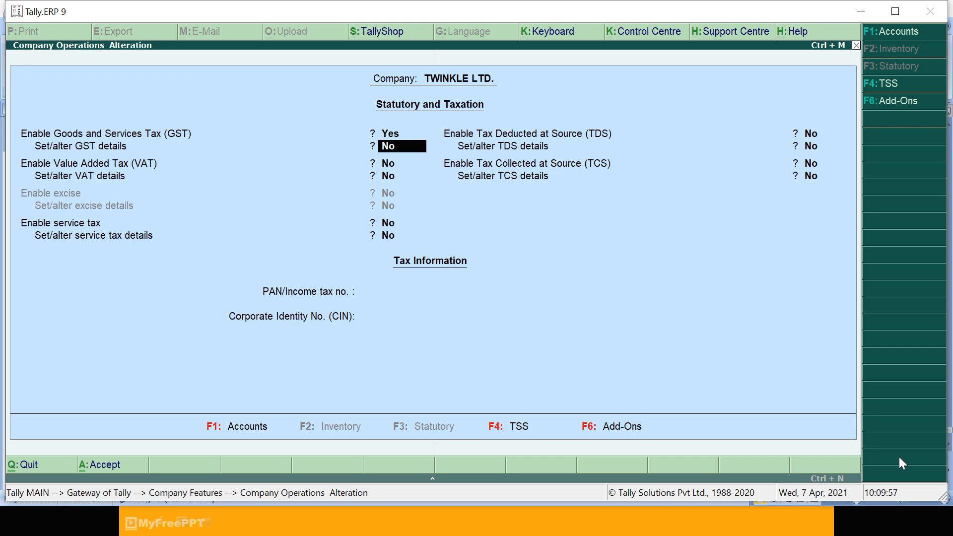
type("y")
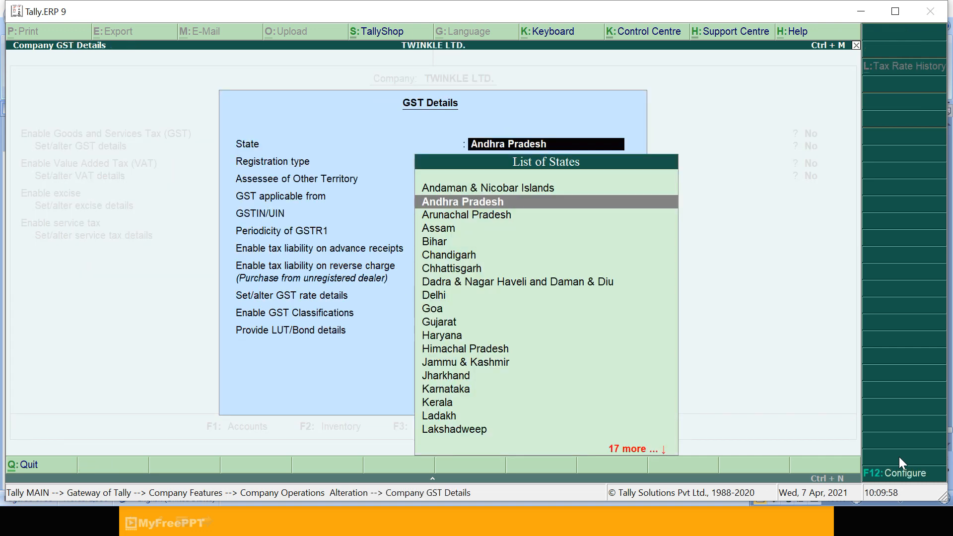
Keep Andhra Pradesh, Regular registration and 1-Apr-2019, enter the company's GSTIN and keep the GSTR1 periodicity Monthly.
key("Return")
key("Return")
key("Return")
key("Return")
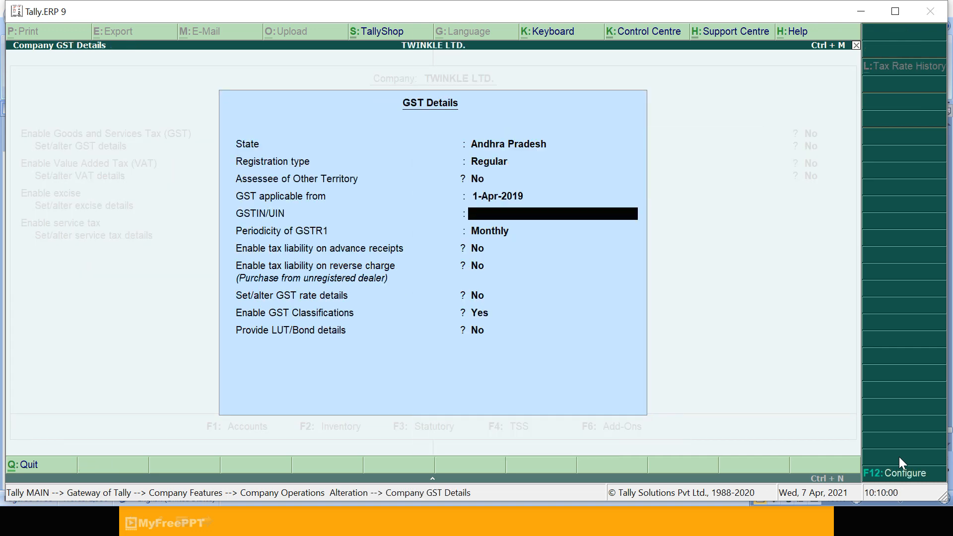
type("15WERTY5879H2F4")
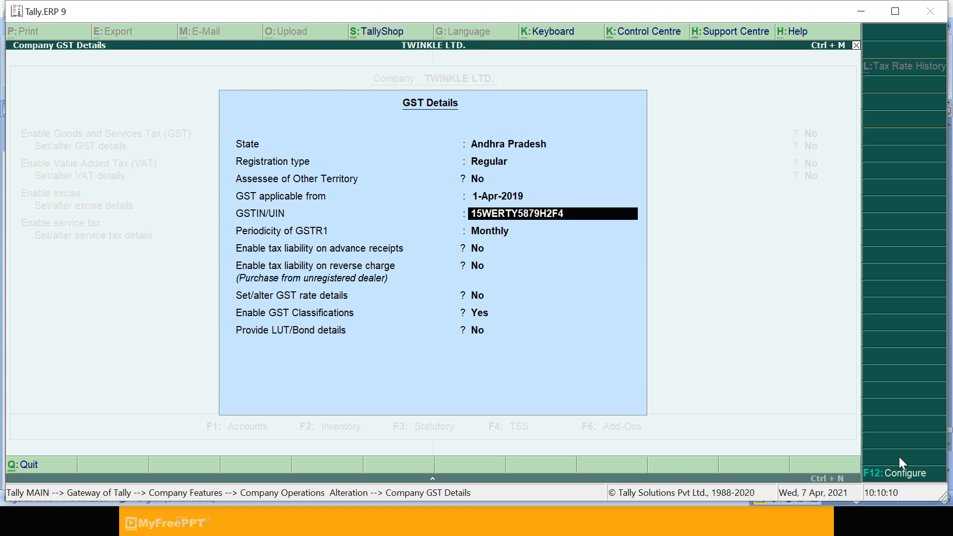
key("Return")
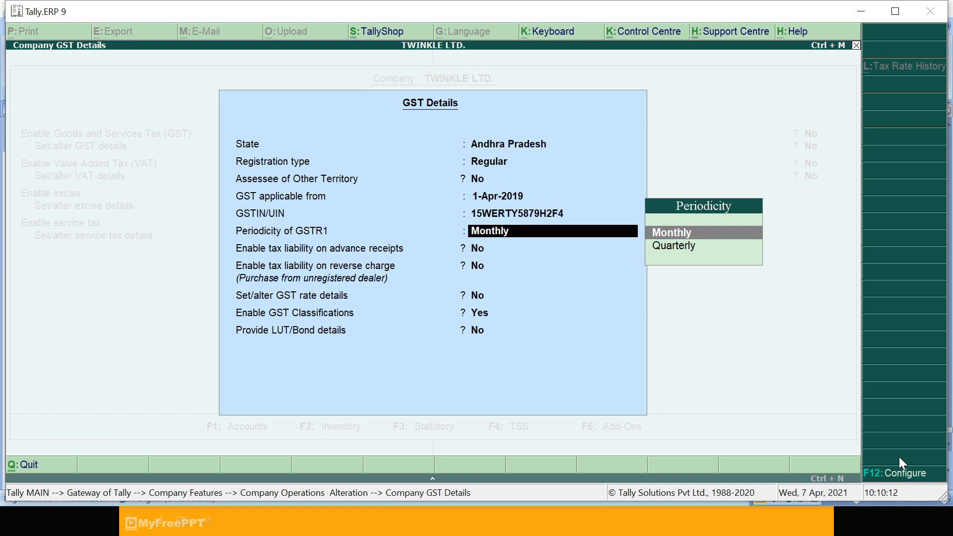
key("Return")
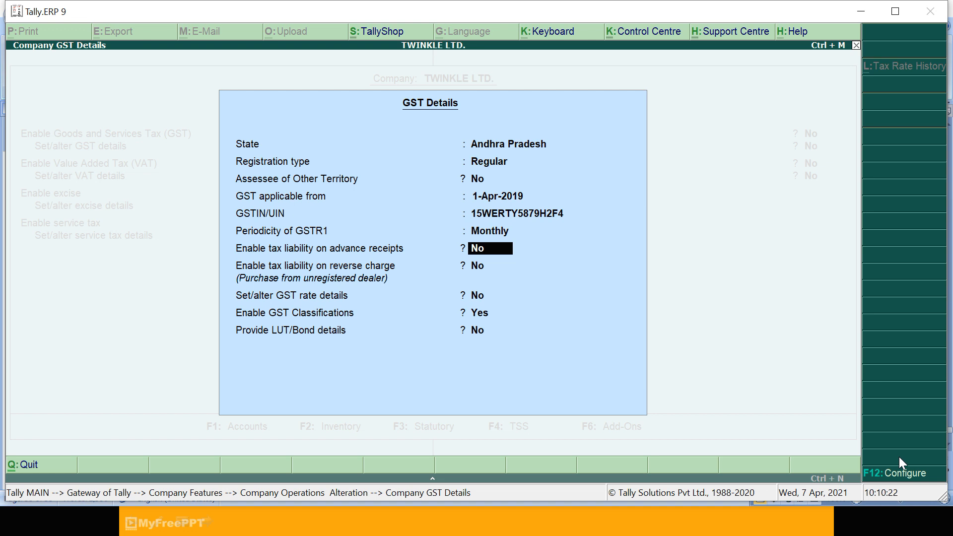
Enable tax liability on advance receipts, accept the GST details and save the statutory features, returning to the Gateway of Tally.
key("y")
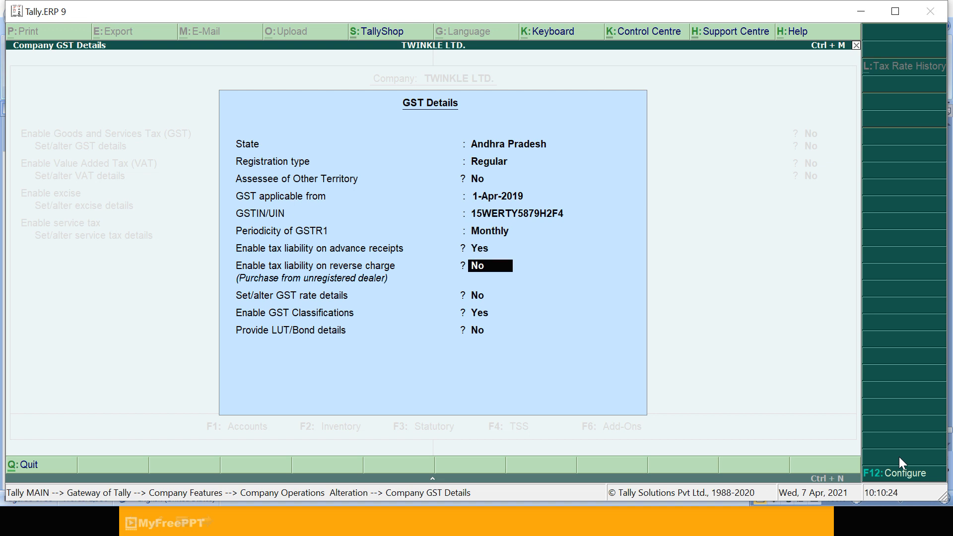
key("Return")
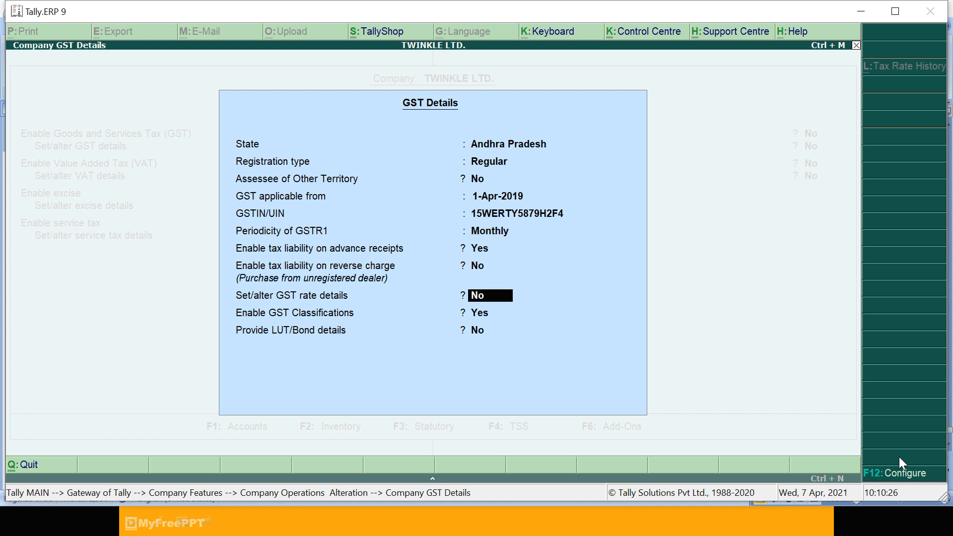
key("Return")
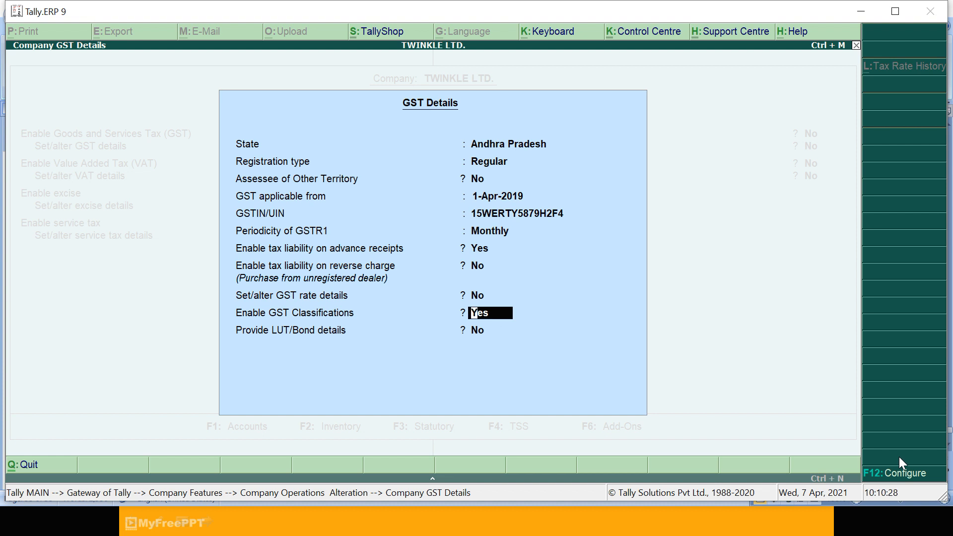
key("Return")
key("Return")
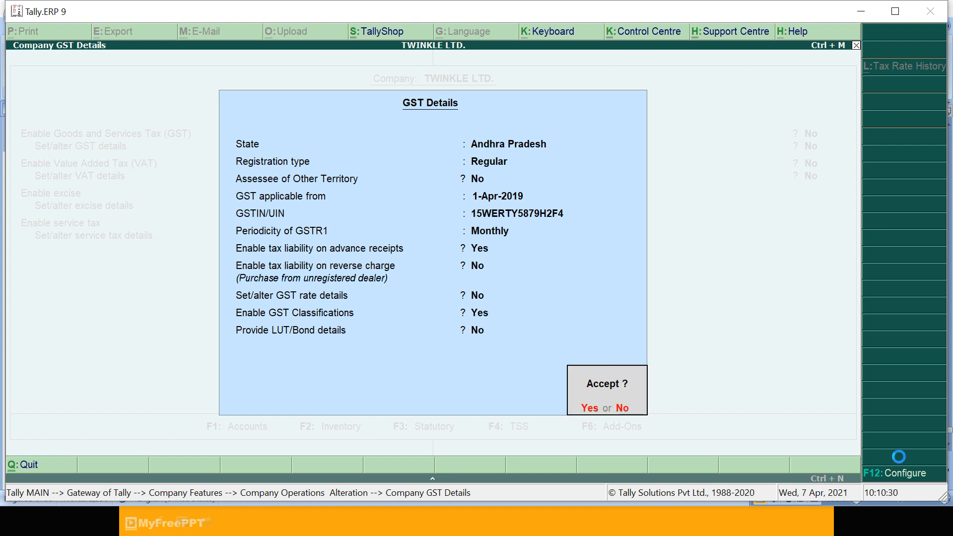
key("Return")
key("ctrl+a")
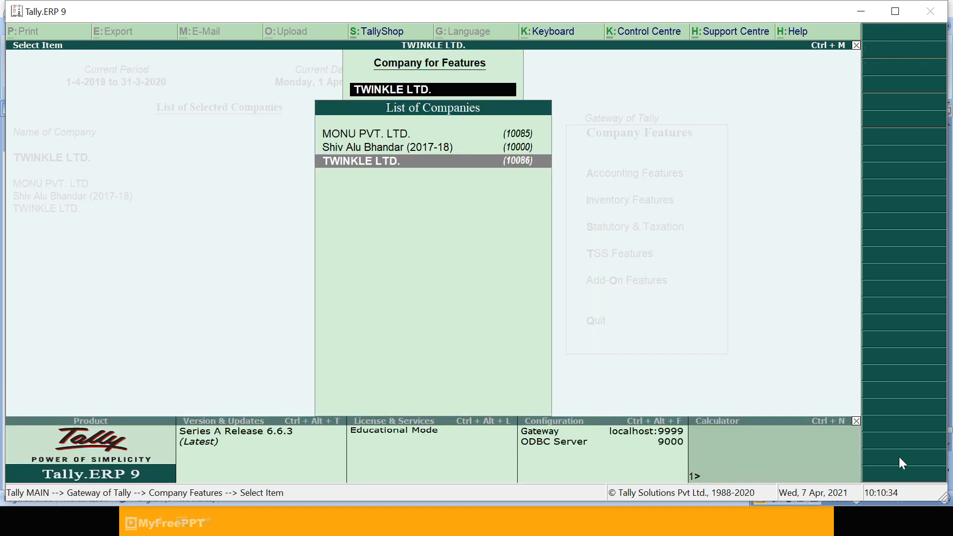
key("Escape")
key("Escape")
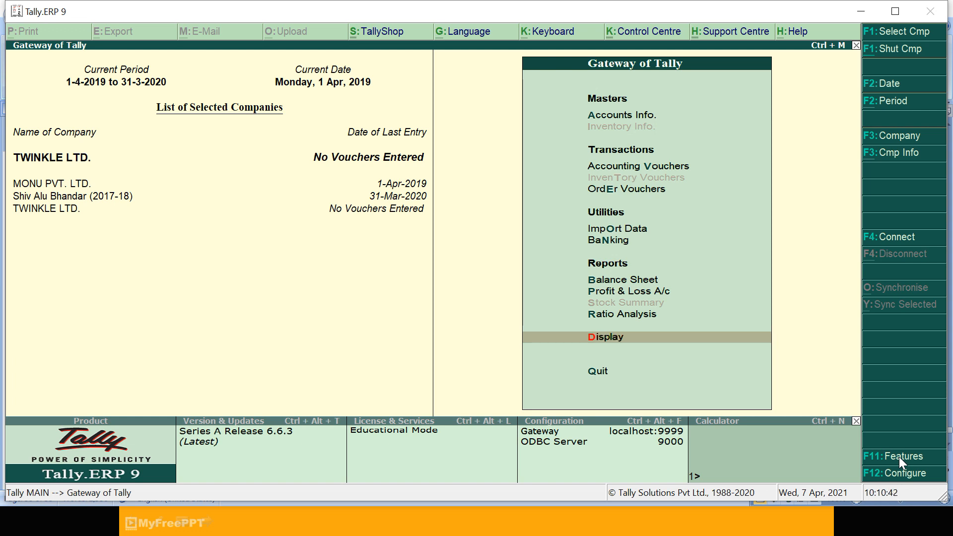
Start a new single ledger in TWINKLE LTD. and enter the overseas customer's account name.
key("a")
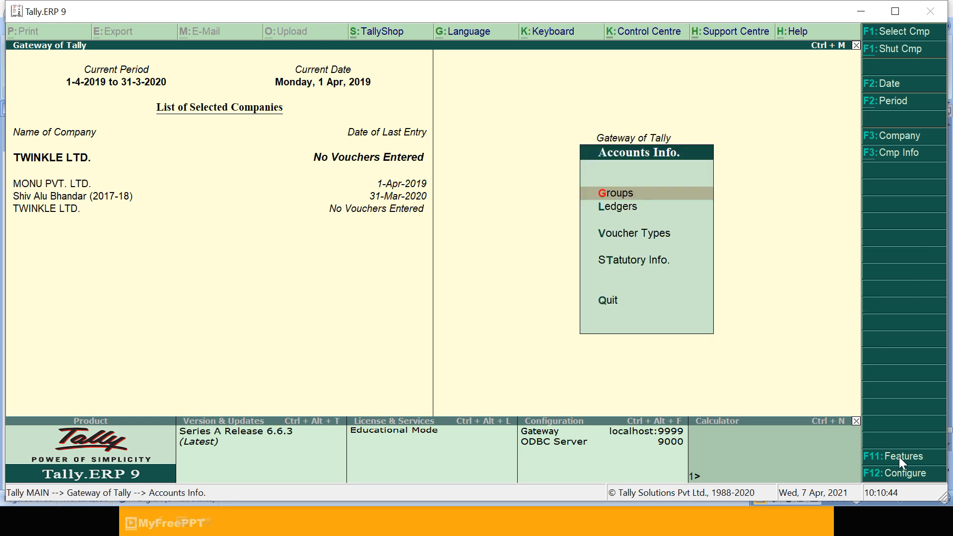
key("Down")
key("Return")
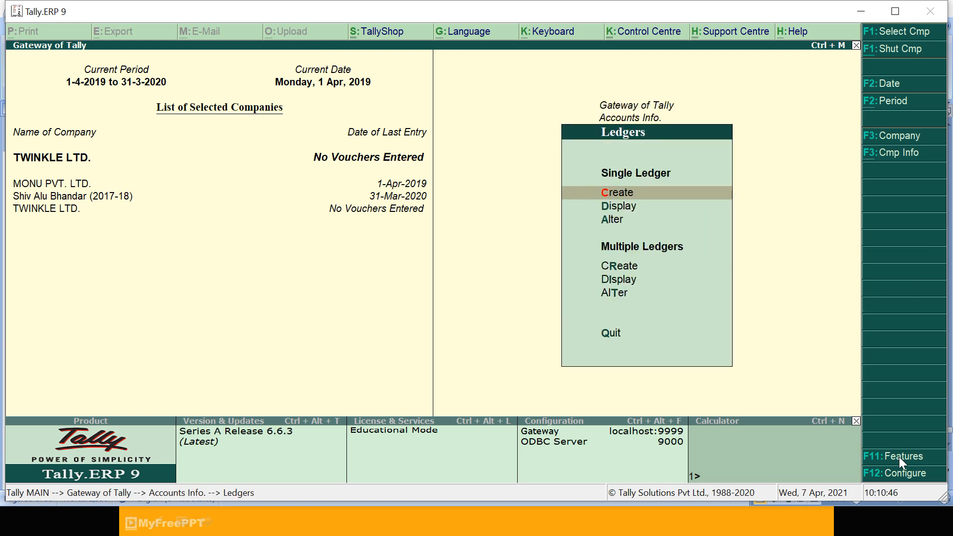
key("Return")
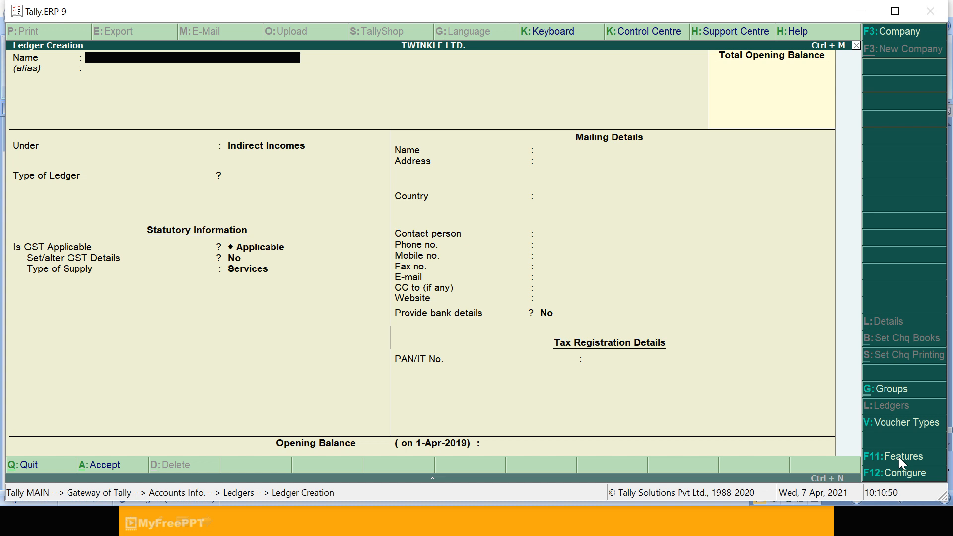
type("CHRISTIAN")
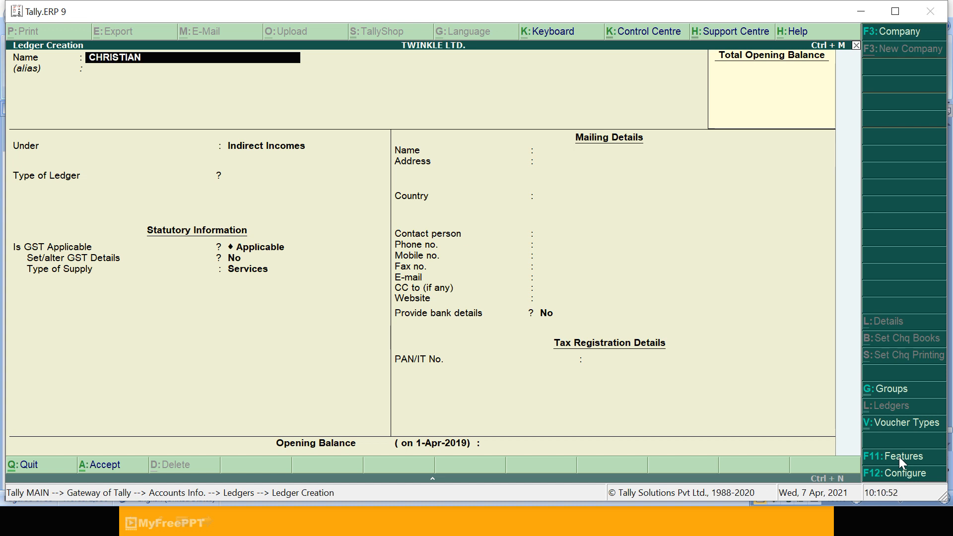
type(" A/C")
key("Return")
Place the customer ledger under Sundry Debtors, keeping bill-by-bill balances Yes and the credit days check No.
type("SU")
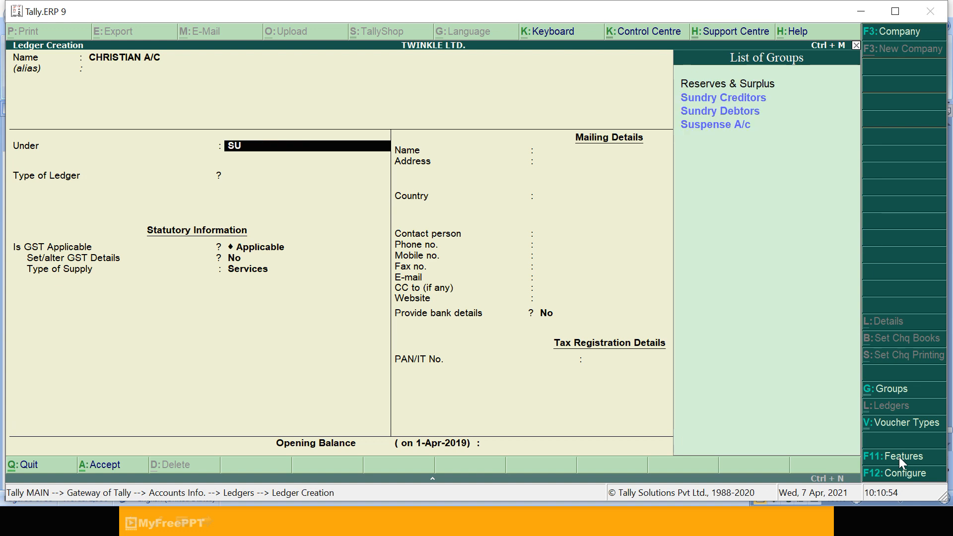
key("Down")
key("Down")
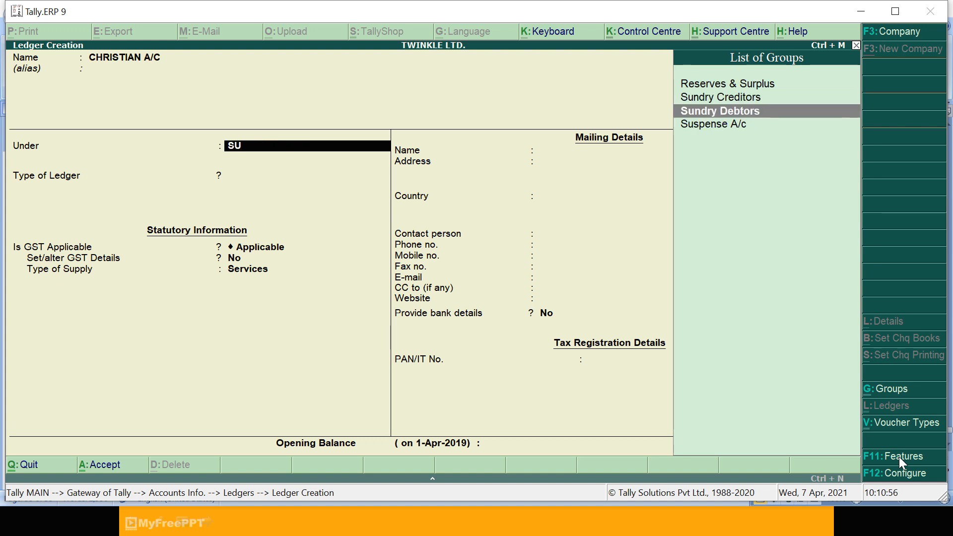
key("Return")
key("Return")
key("Return")
key("Return")
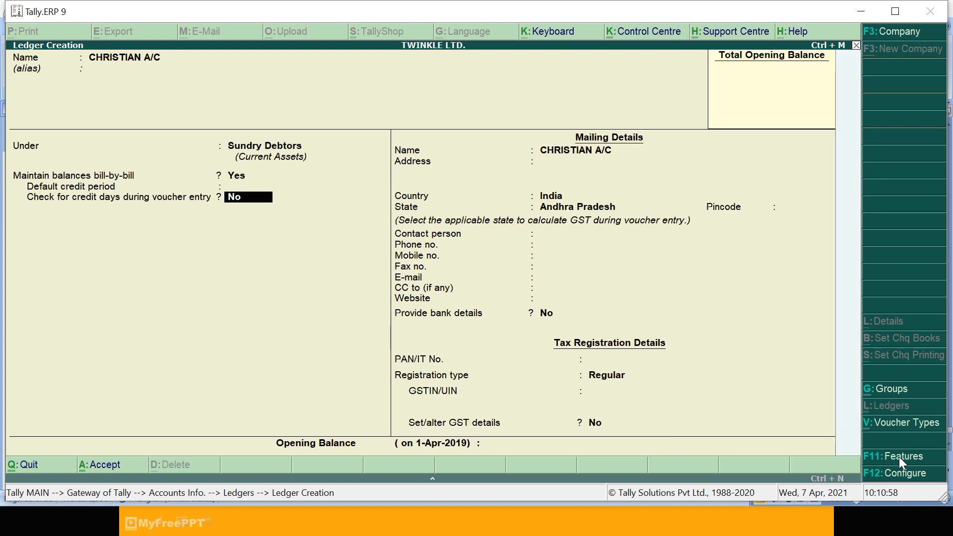
key("Return")
key("Return")
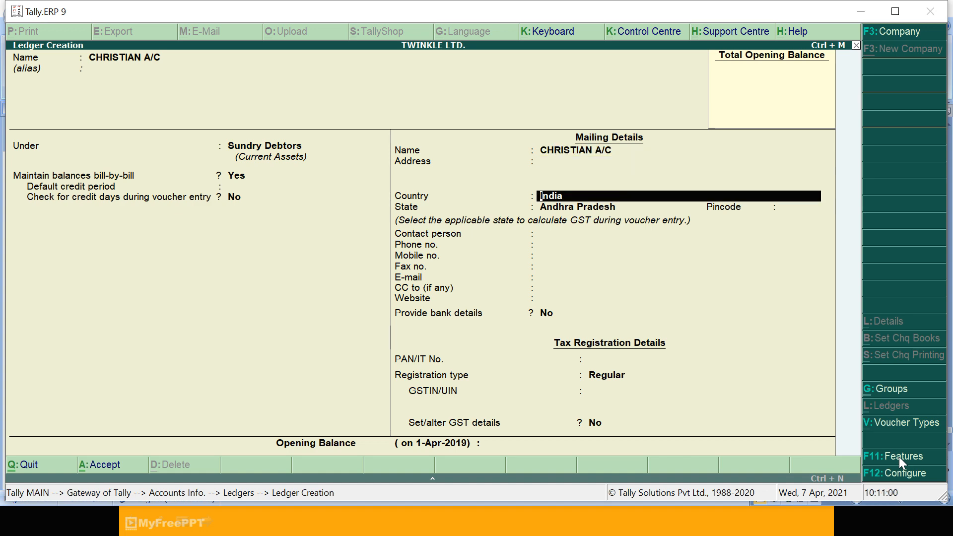
Check the customer's country in the Word practice question and set the ledger's country to United States of America.
type("U")
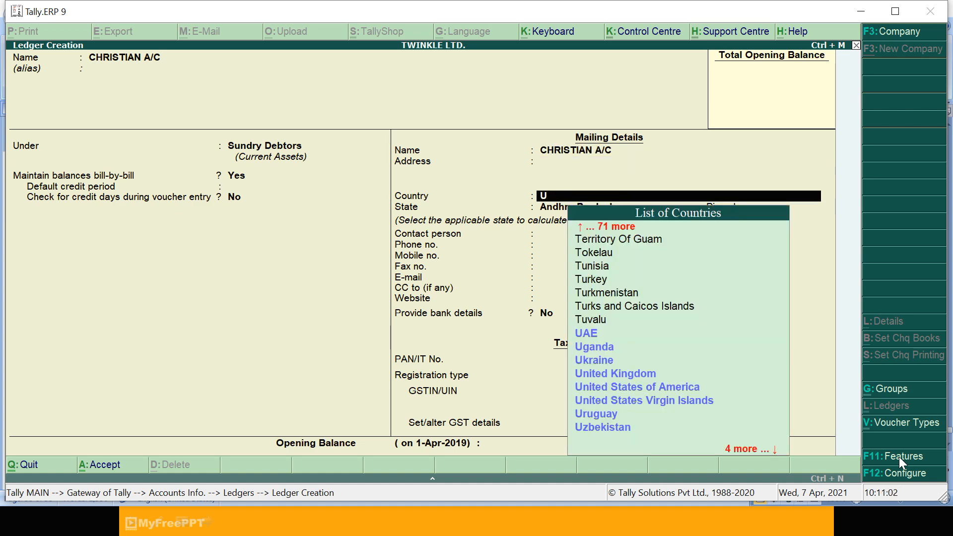
key("alt+Tab")
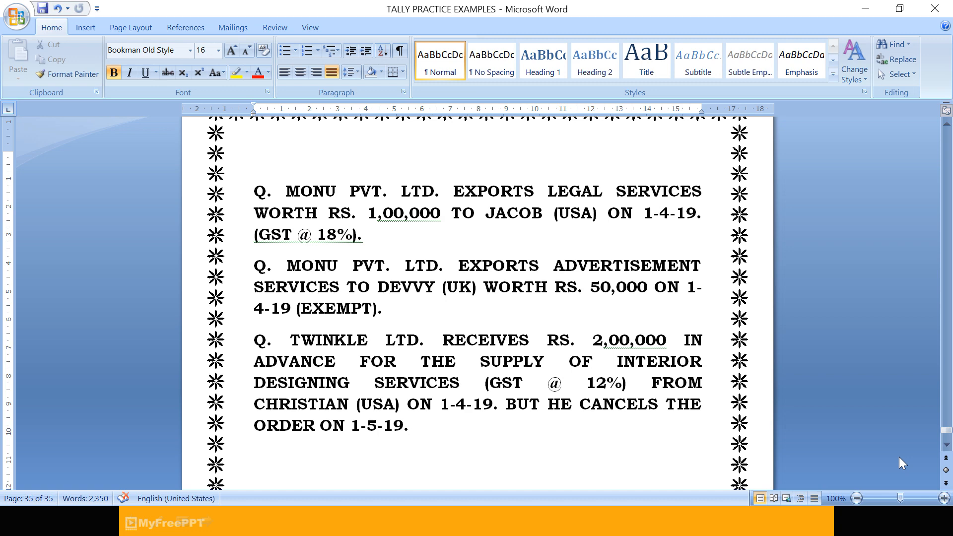
key("alt+Tab")
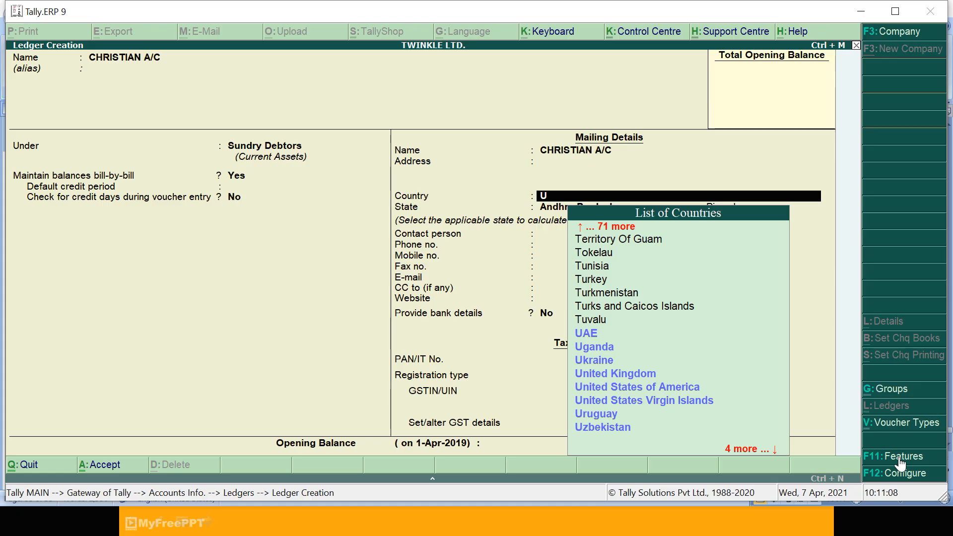
key("Down")
key("Down")
key("Down")
key("Down")
key("Down")
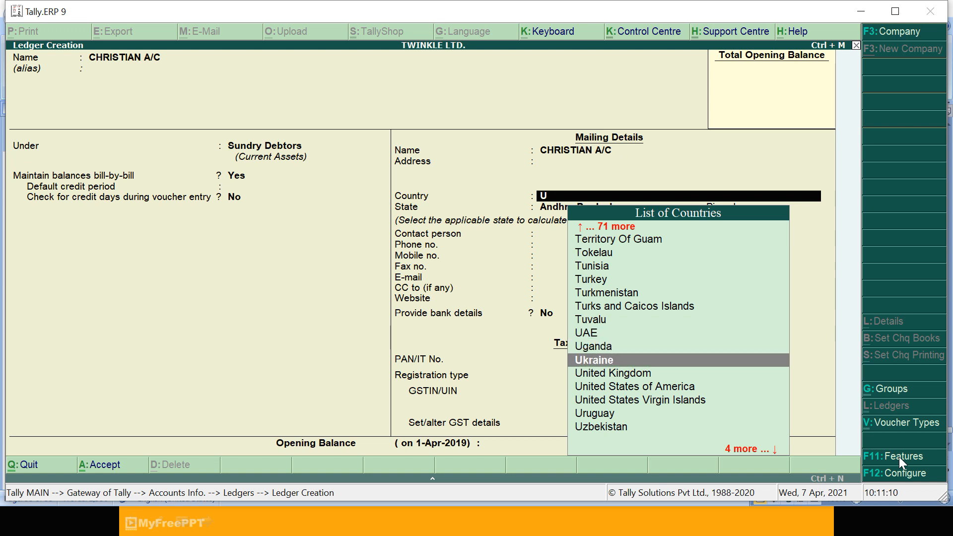
key("Return")
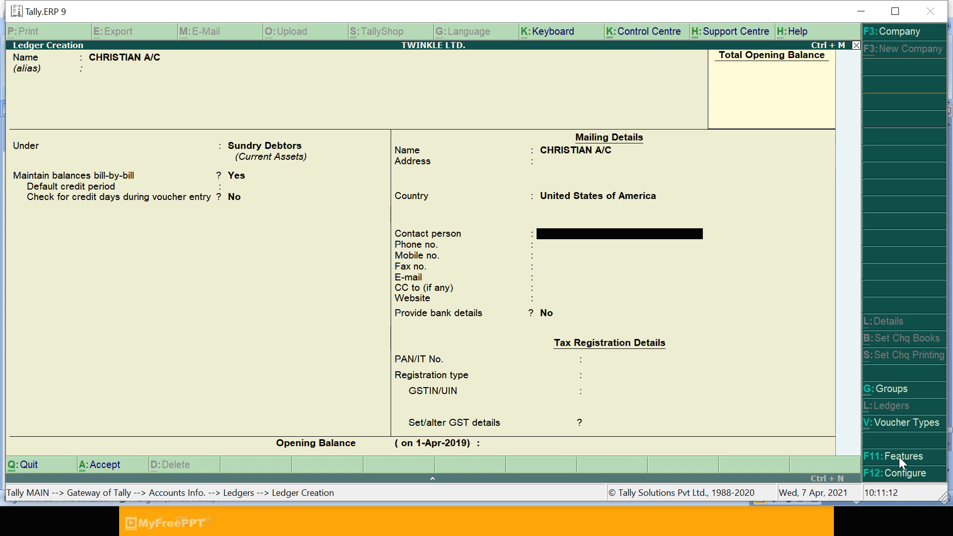
Leave the contact and tax registration fields blank, keep bank details No and save the customer ledger.
key("Return")
key("Return")
key("Return")
key("Return")
key("Return")
key("Return")
key("Return")
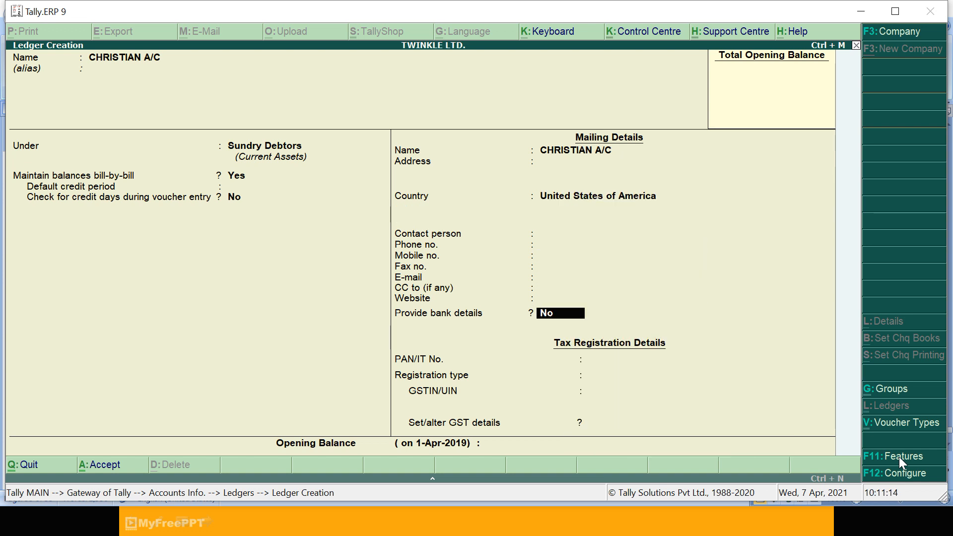
key("Return")
key("Return")
key("Return")
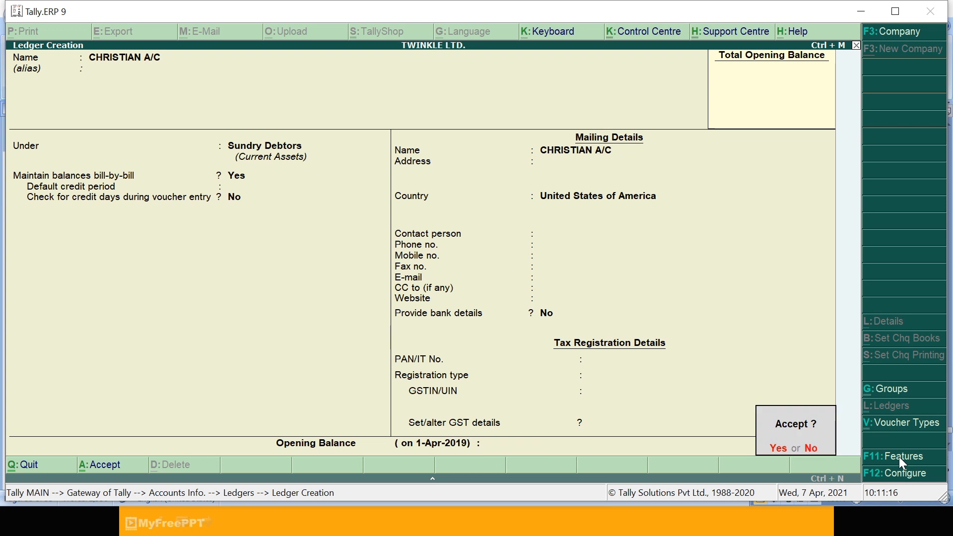
key("Return")
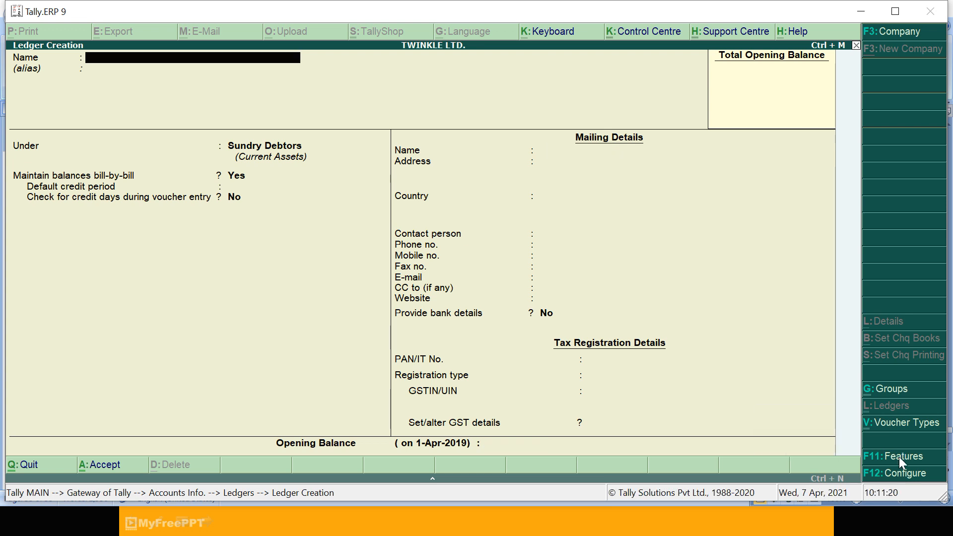
Name the next ledger INTERIOR DESIGNING SERVICE and place it under Indirect Incomes.
type("INTERIOR DESIGNI")
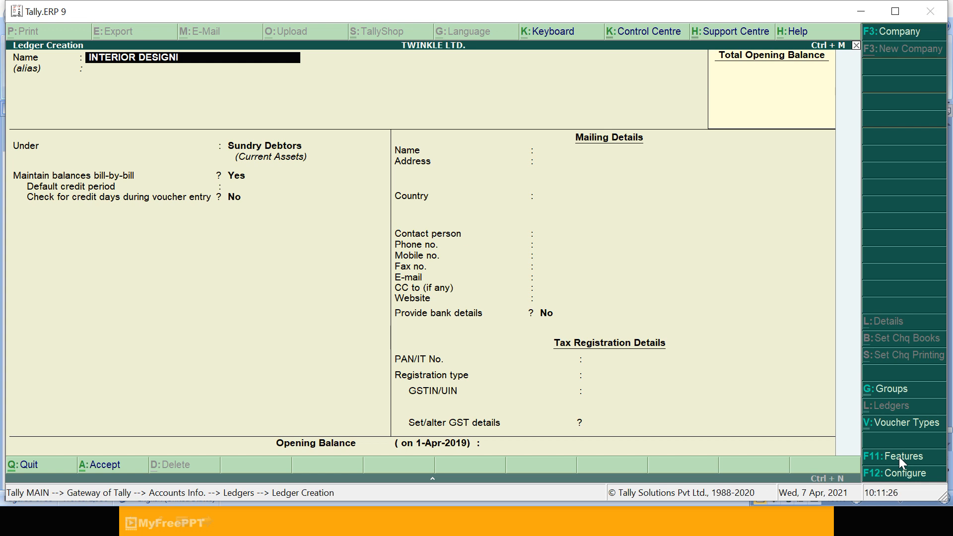
type("NG SERVICE")
key("Return")
key("Return")
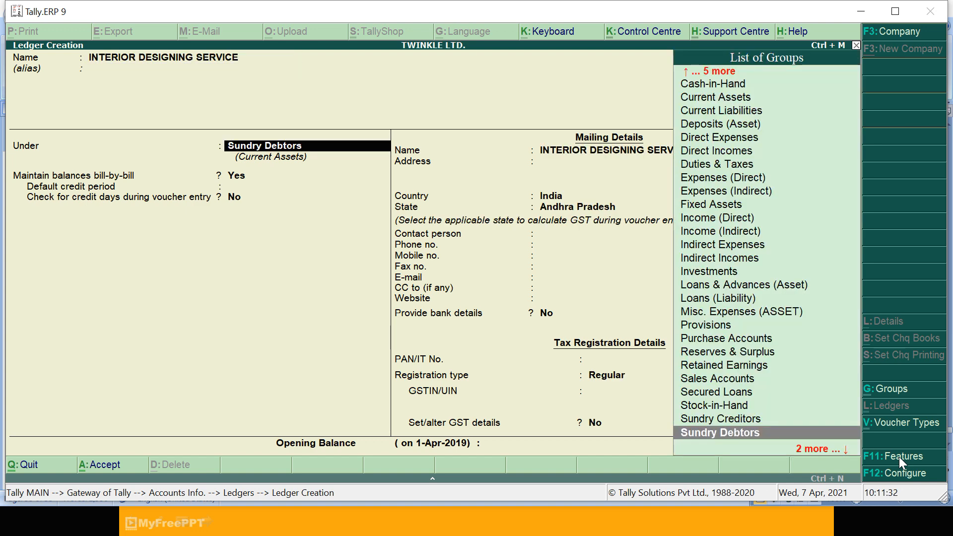
type("IN")
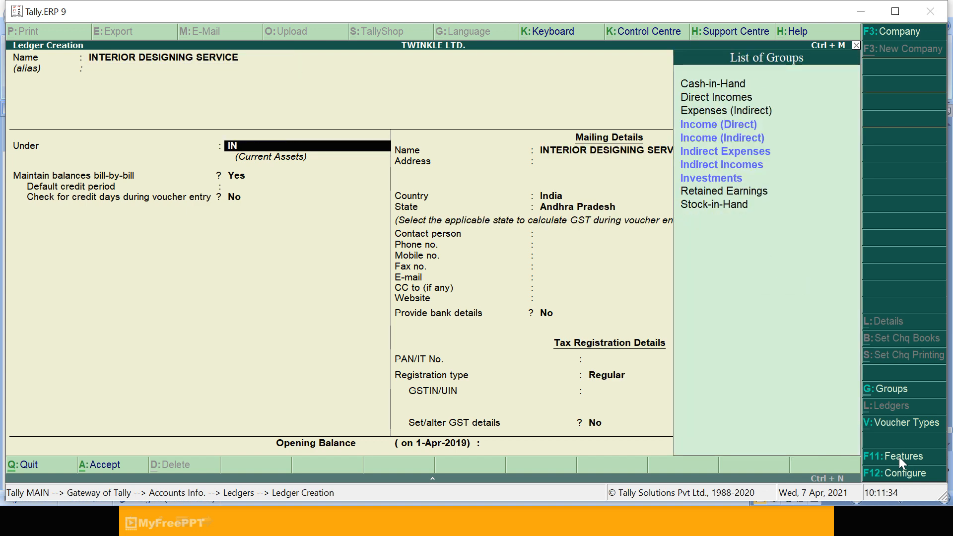
key("Down")
key("Down")
key("Down")
key("Down")
key("Return")
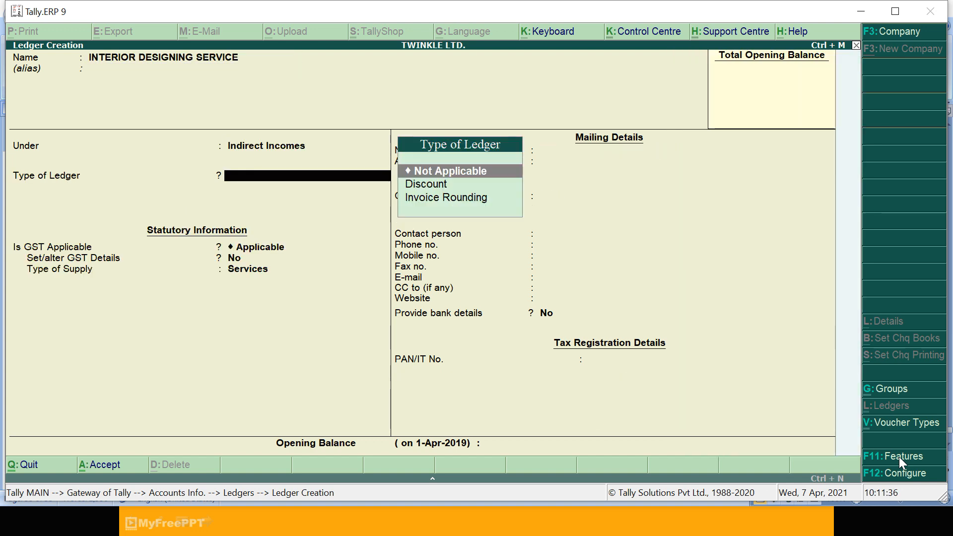
Set the type of ledger to Not Applicable, keep GST Applicable and open the service ledger's GST details for alteration.
key("Return")
key("Return")
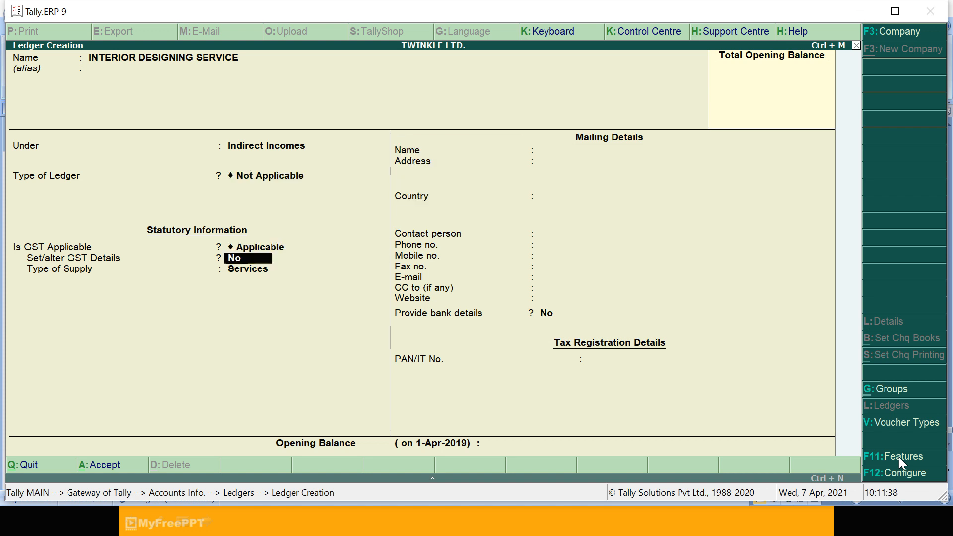
type("y")
key("Return")
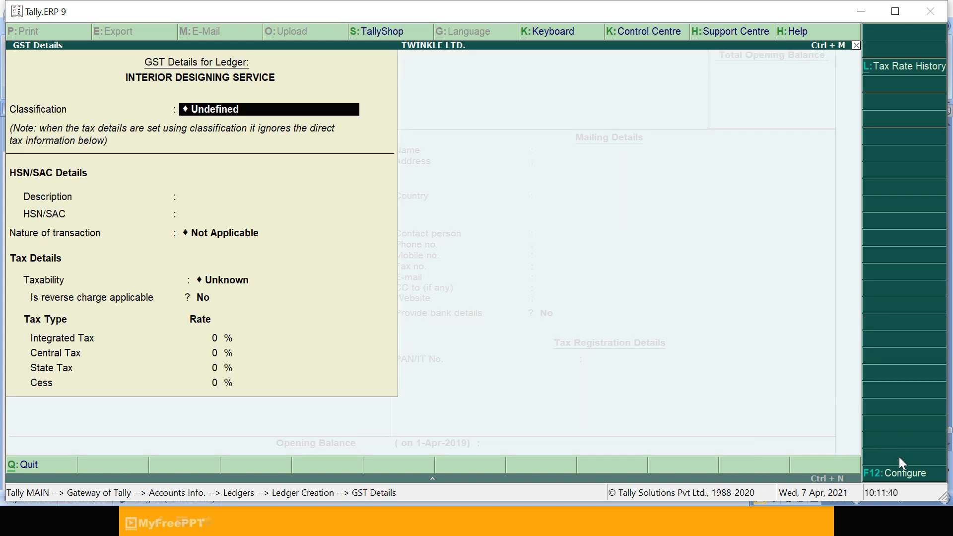
Keep the classification Undefined and enter the description INTERIOR DESIGNING SERVICE with HSN/SAC code 257896.
key("Return")
type("I")
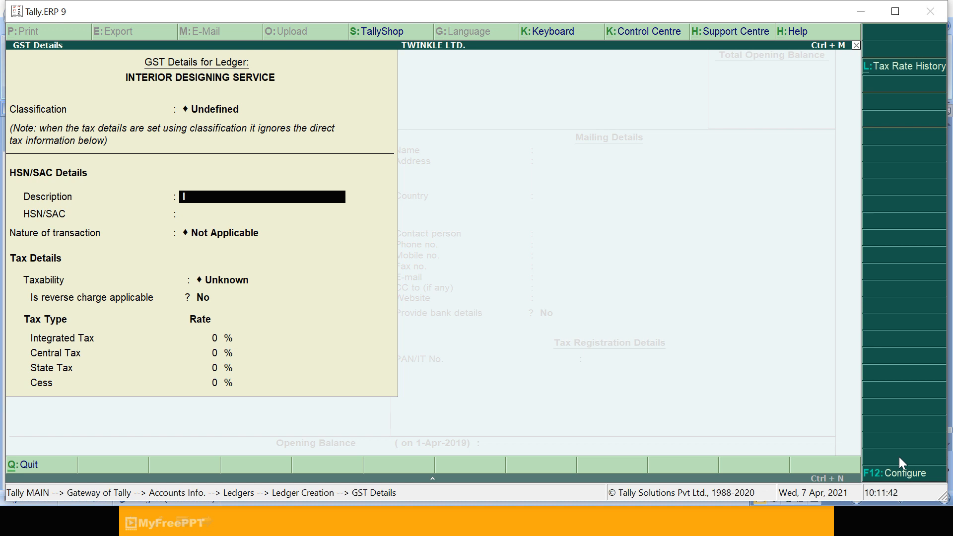
type("NTERIOR DESIGNING SERVICE")
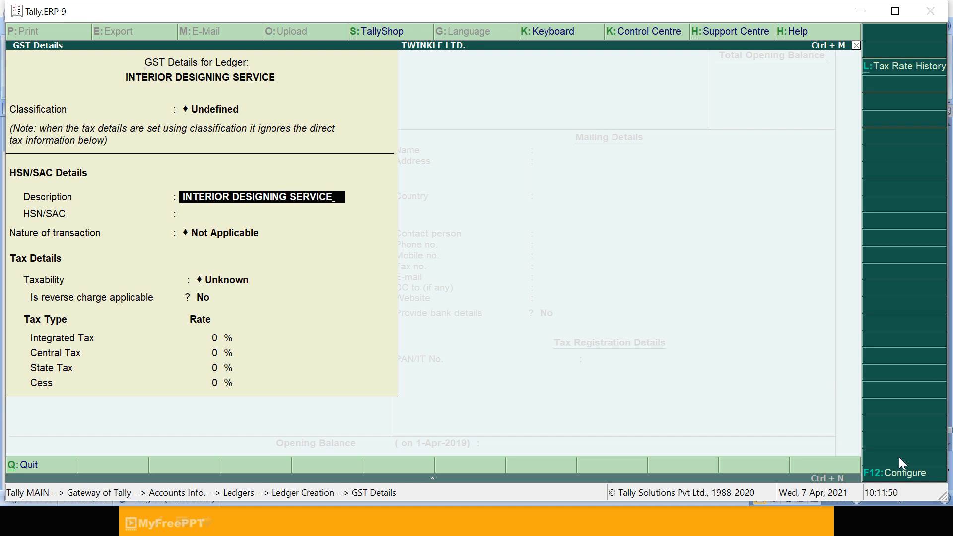
key("Return")
type("257896")
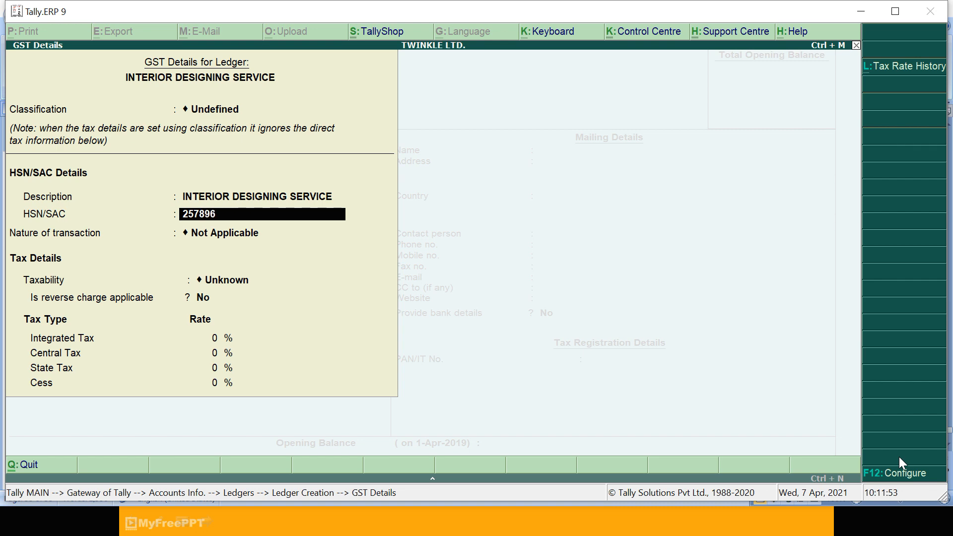
key("Return")
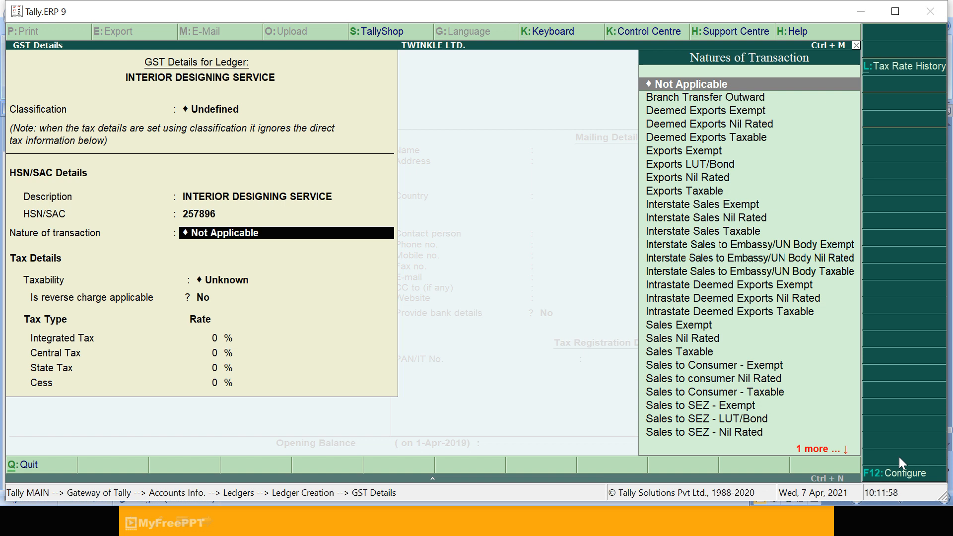
Set the nature of transaction to Exports Taxable and keep reverse charge applicable at No.
key("Down")
key("Down")
key("Down")
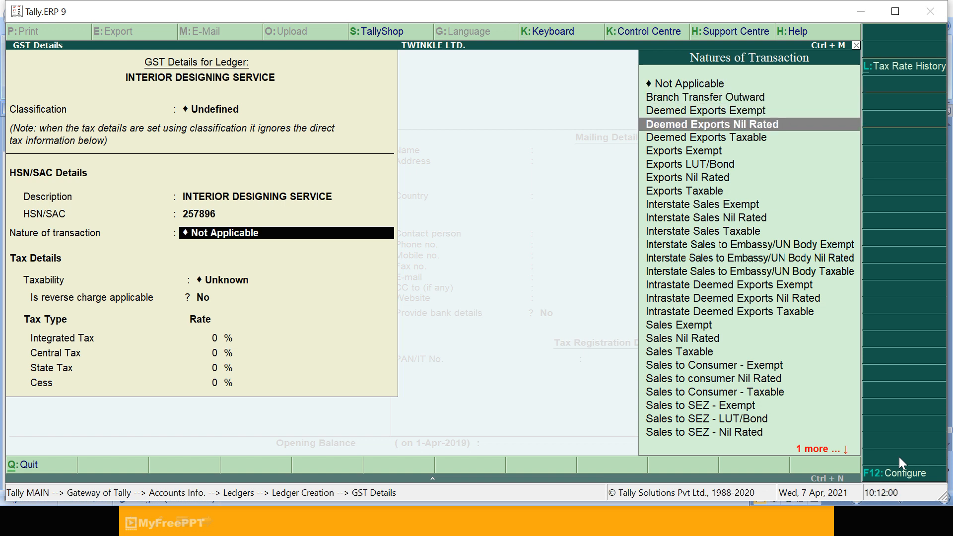
key("Down")
key("Down")
key("Down")
key("Down")
key("Down")
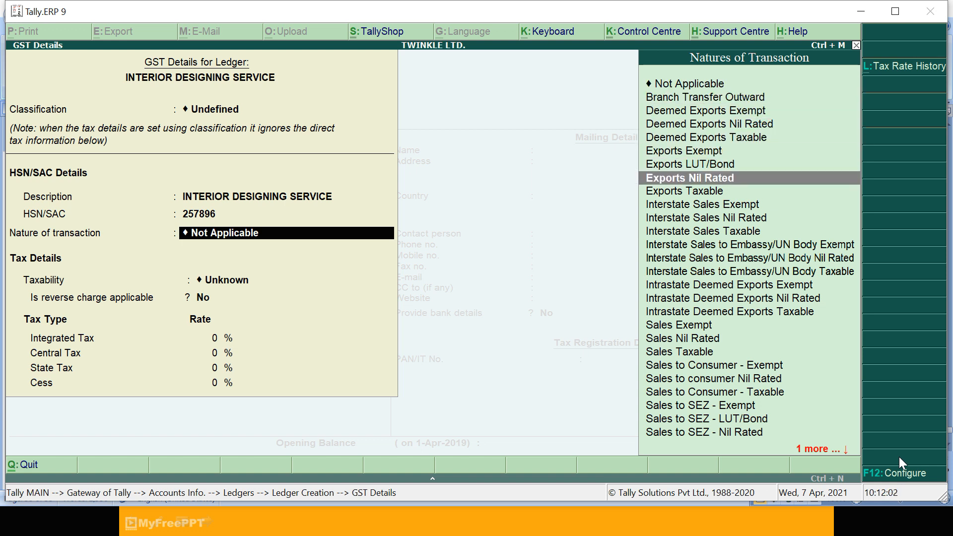
key("Return")
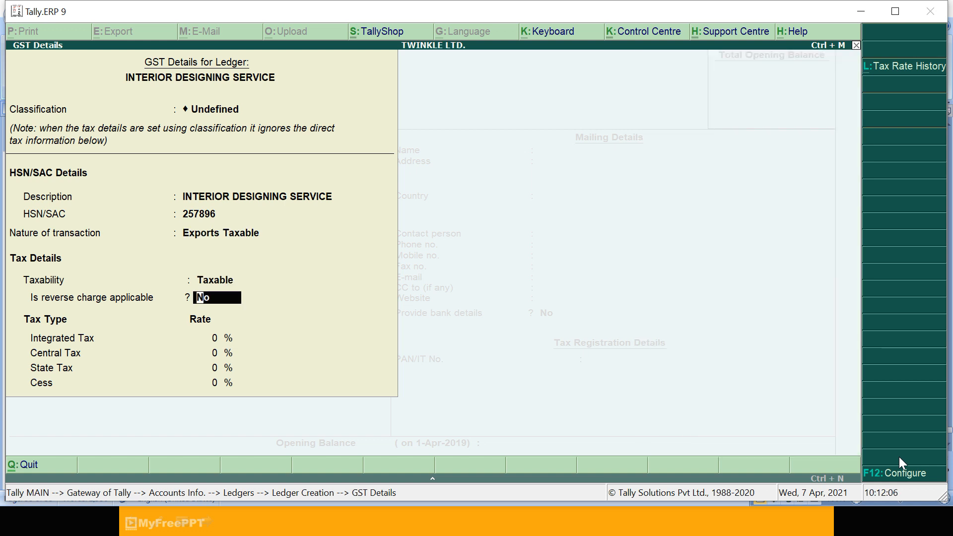
key("Return")
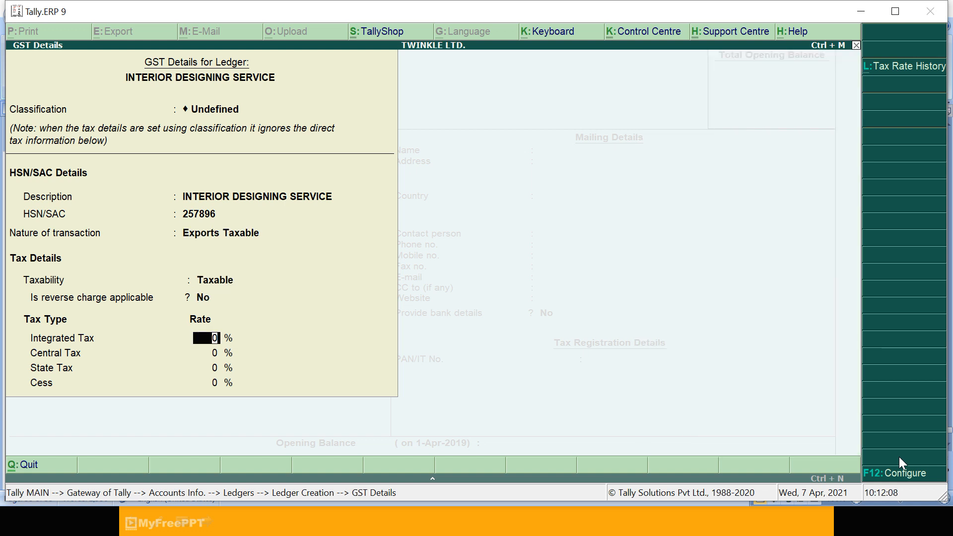
Set the service's integrated tax rate to 12 % and central tax to 6 % as per the Word exercise, and save the ledger.
key("alt+Tab")
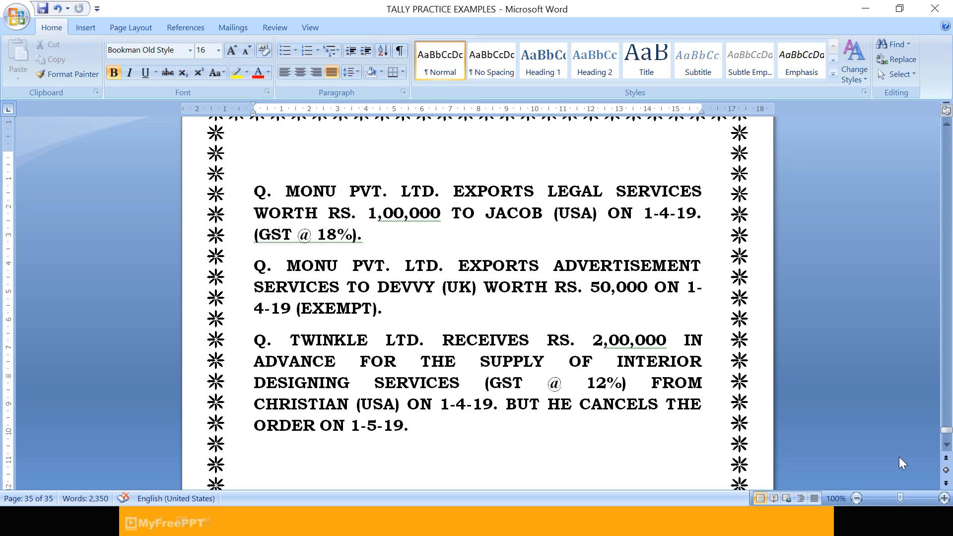
key("alt+Tab")
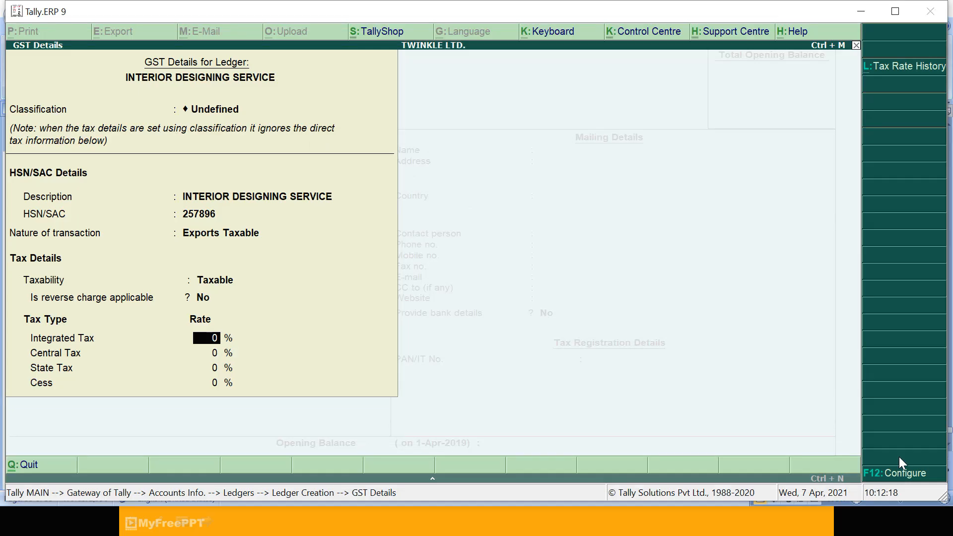
type("12")
key("Return")
type("6")
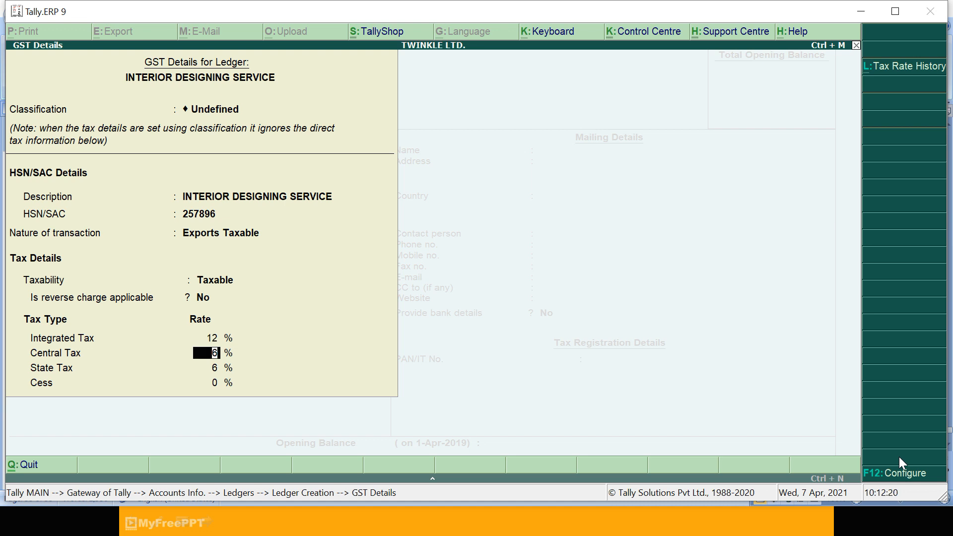
key("Return")
key("Return")
key("Return")
key("Return")
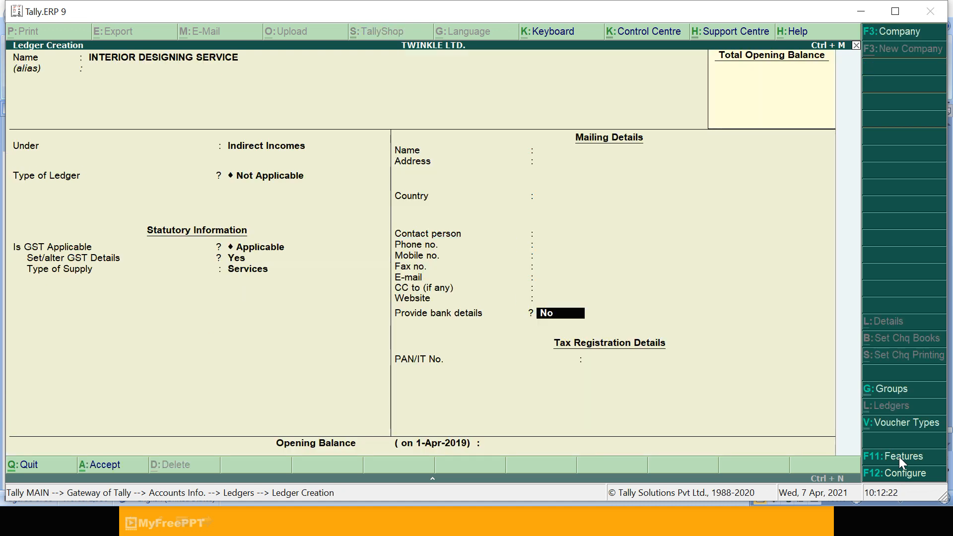
key("Return")
key("Return")
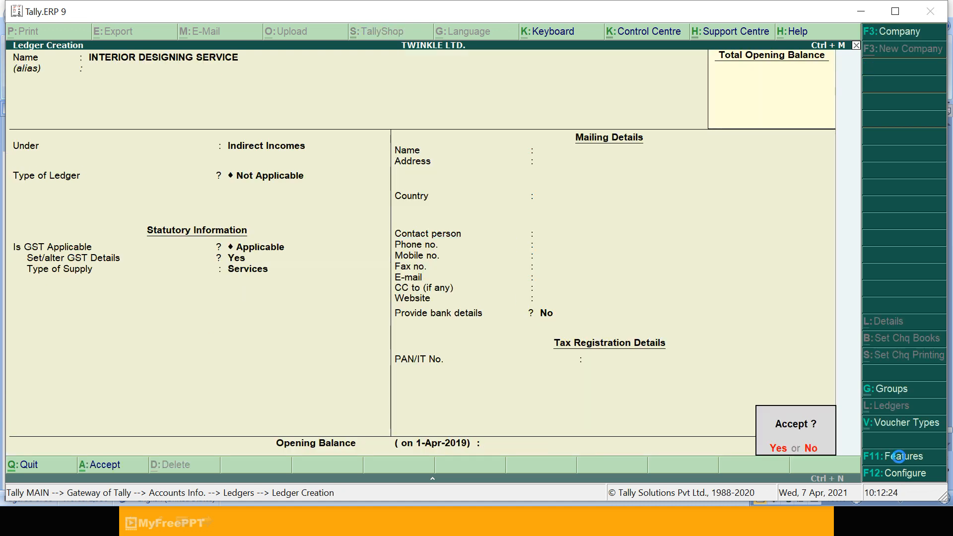
key("Return")
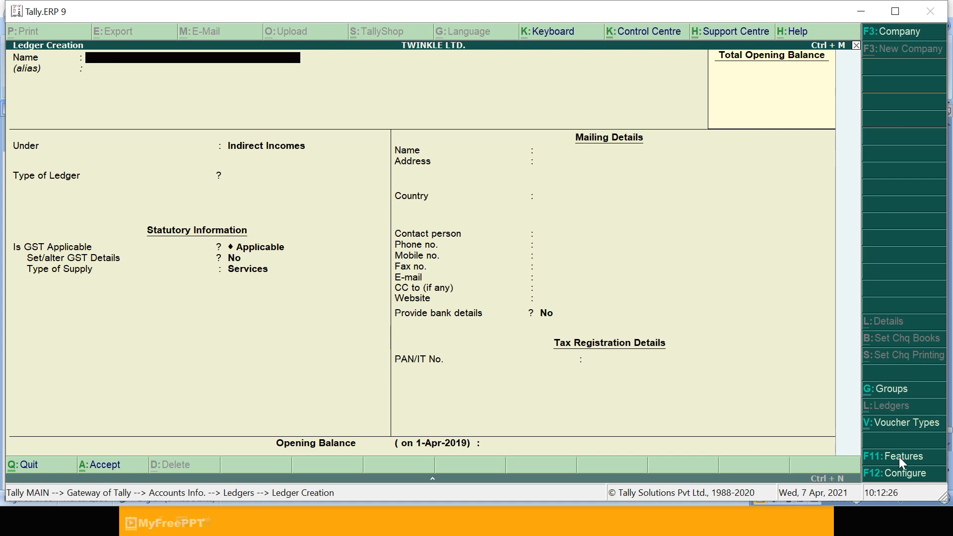
Start a new ledger named IGST A/C and place it under Duties & Taxes.
key("Escape")
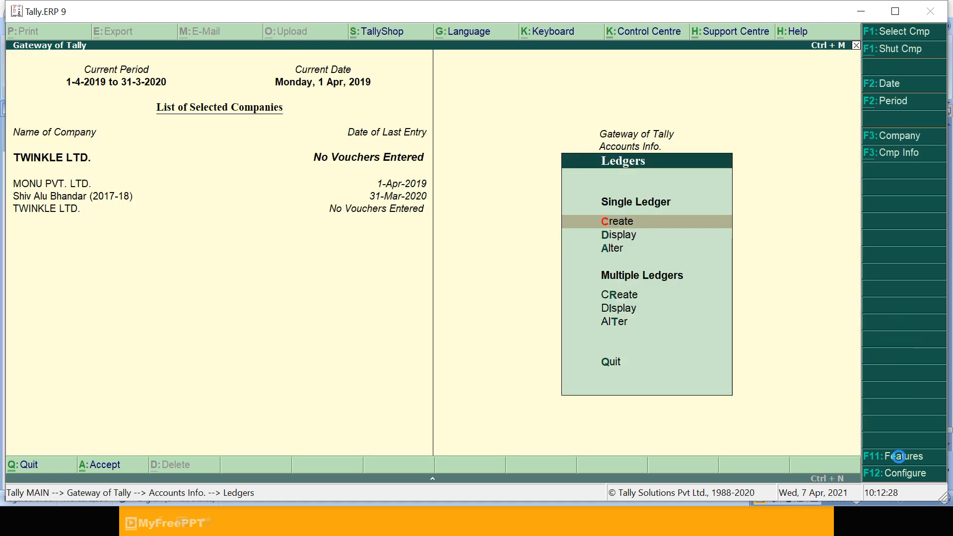
key("Return")
type("IGST")
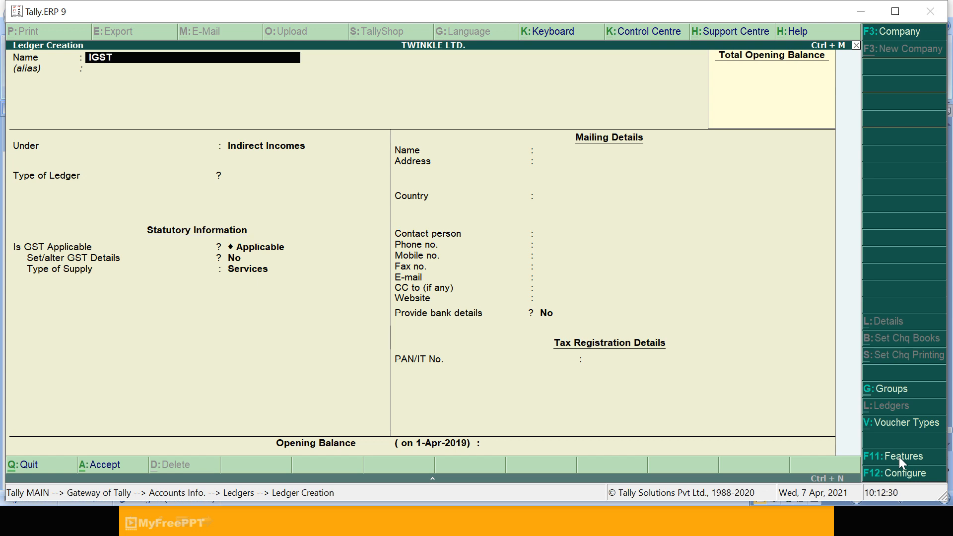
type(" A/C")
key("Return")
type("DU")
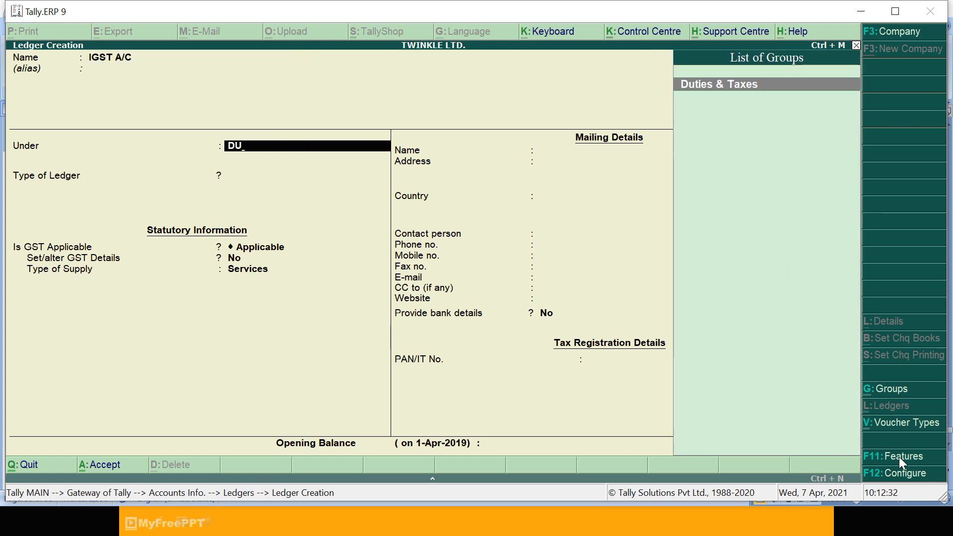
key("Return")
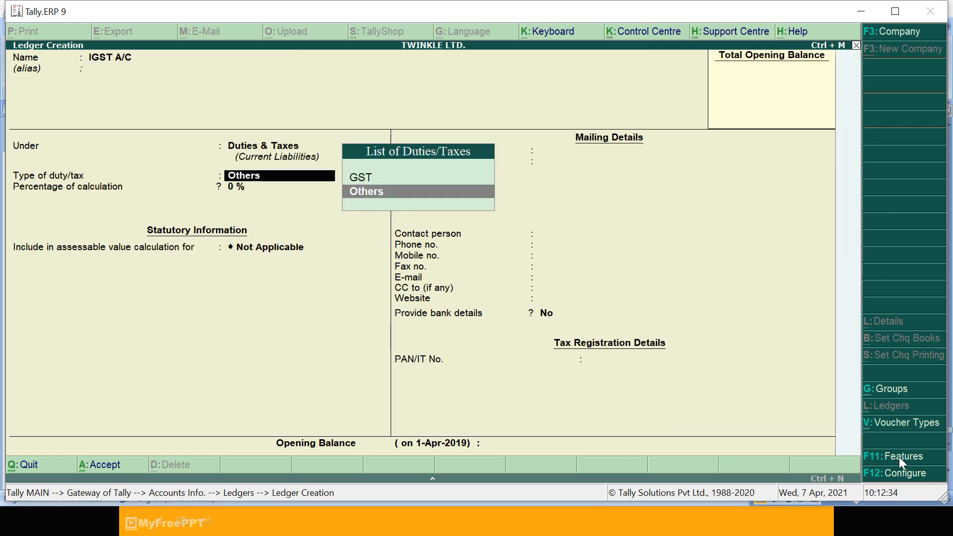
Set the type of duty to GST with tax type Integrated Tax, and save the IGST A/C ledger.
key("Up")
key("Return")
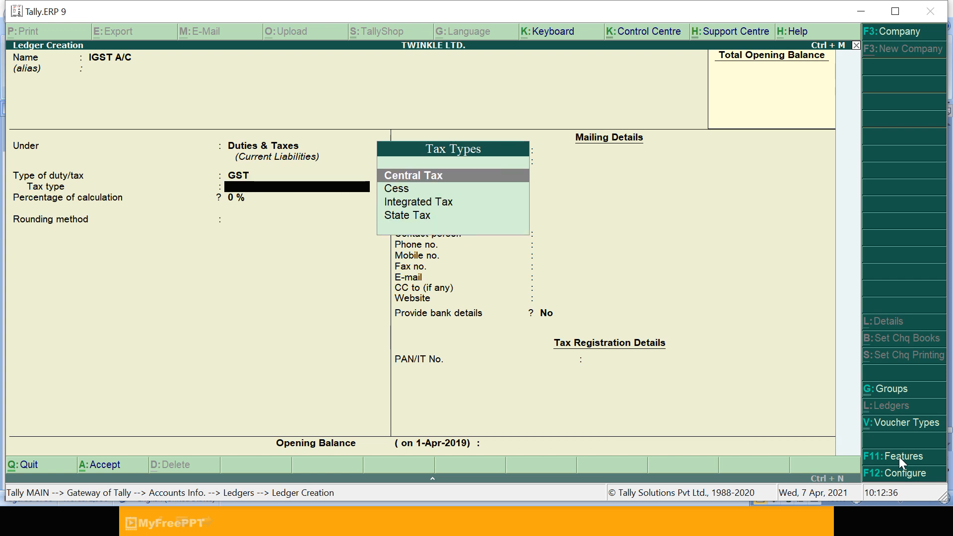
key("Down")
key("Down")
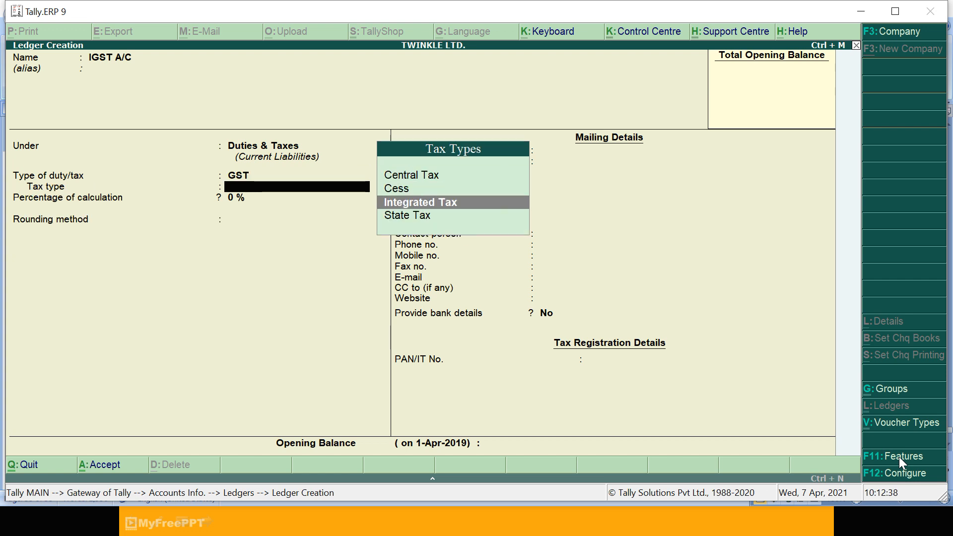
key("Return")
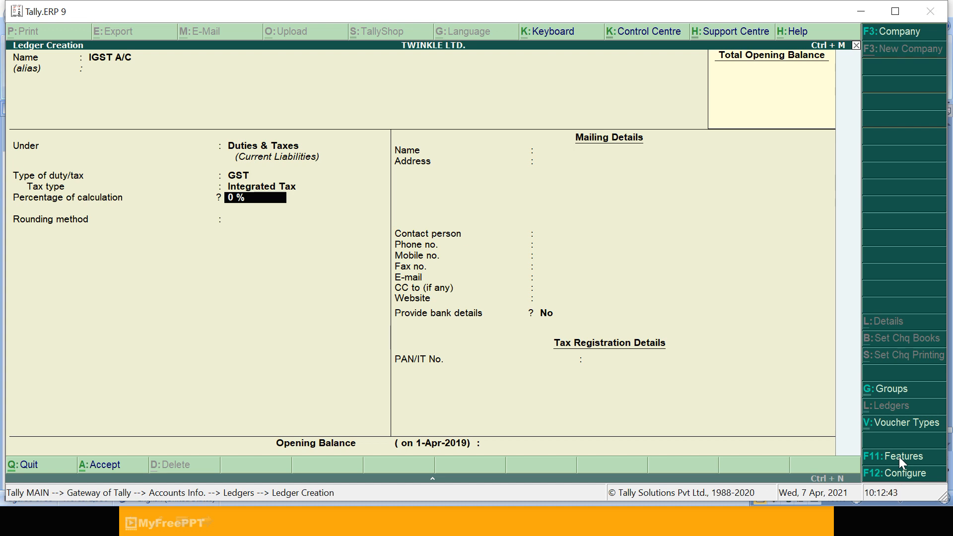
key("ctrl+a")
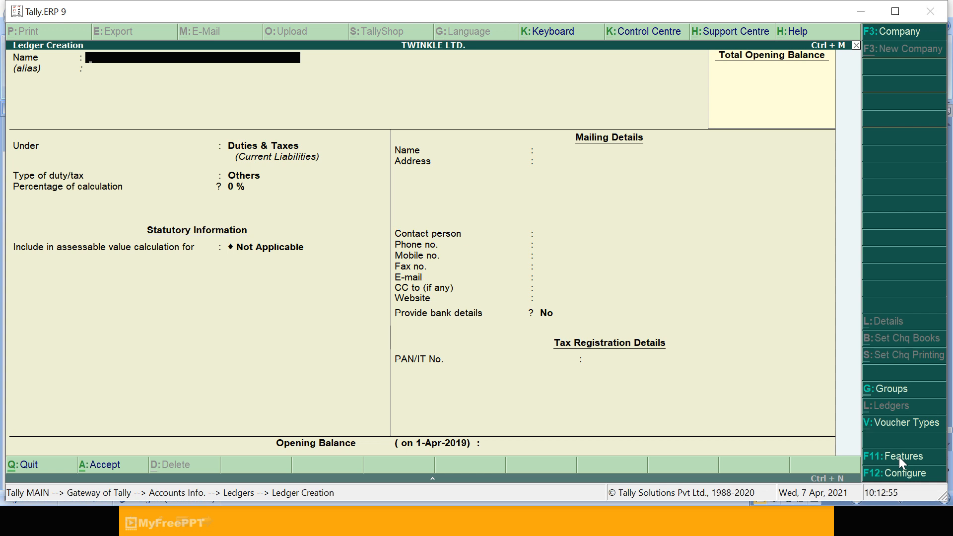
Create a ledger named TAX ON ADVANCE A/C under Current Assets and save it.
type("TAX ON ADVANCE A/C")
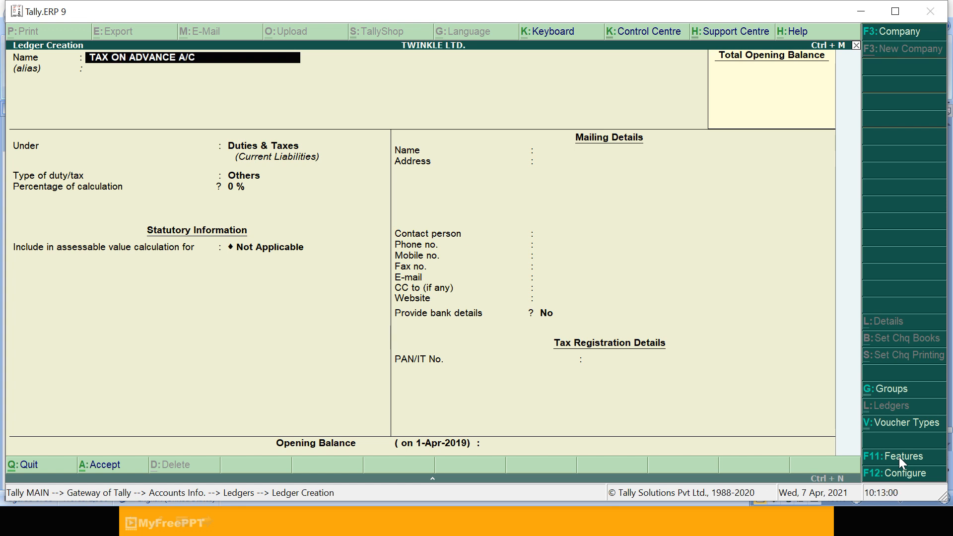
key("Return")
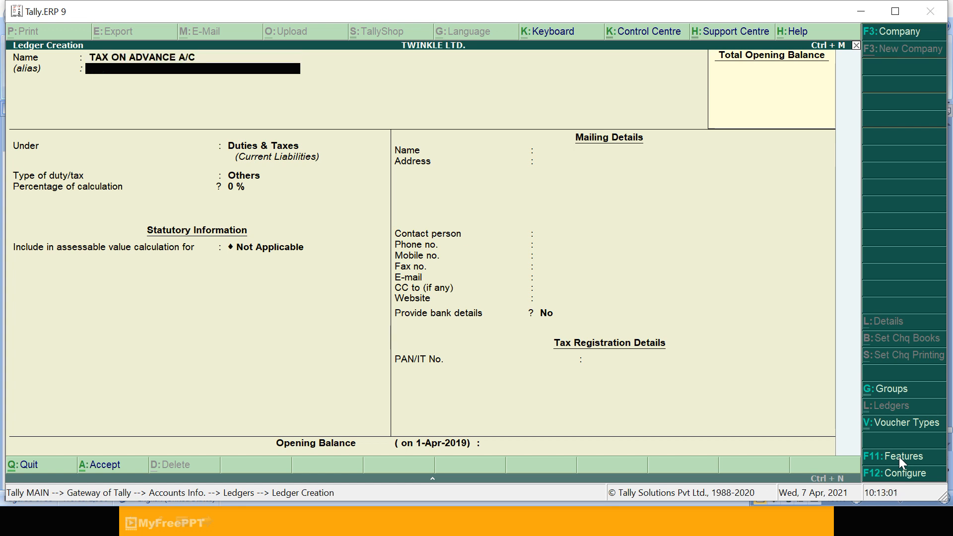
key("Return")
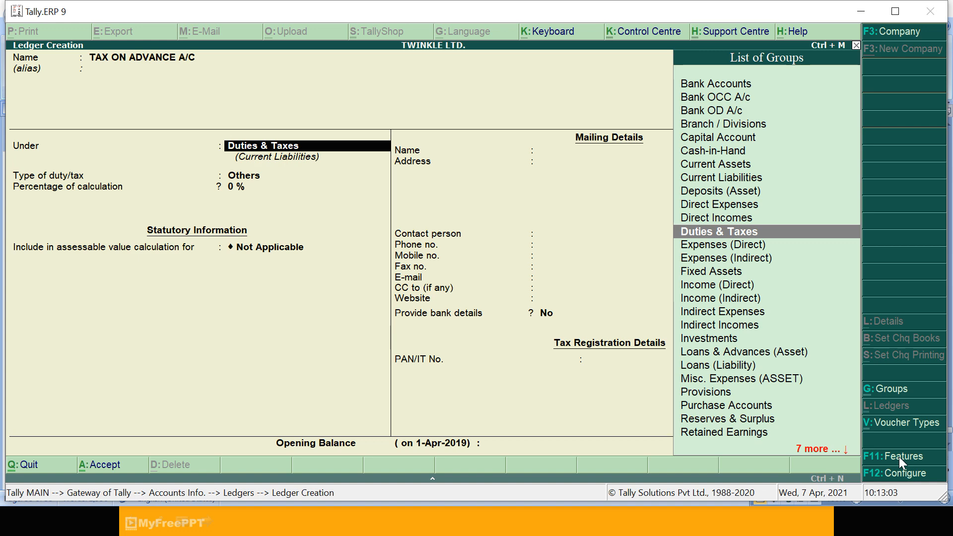
type("CU")
key("Up")
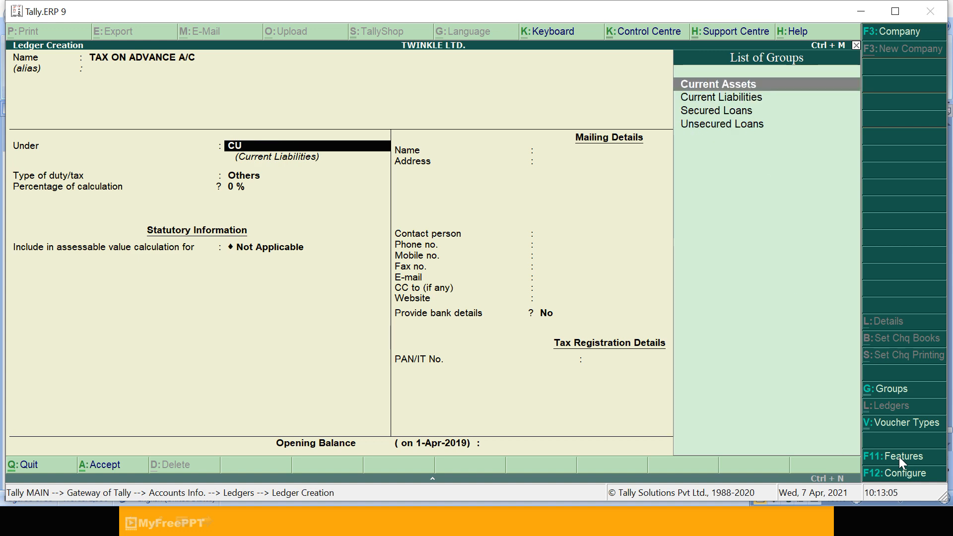
key("Return")
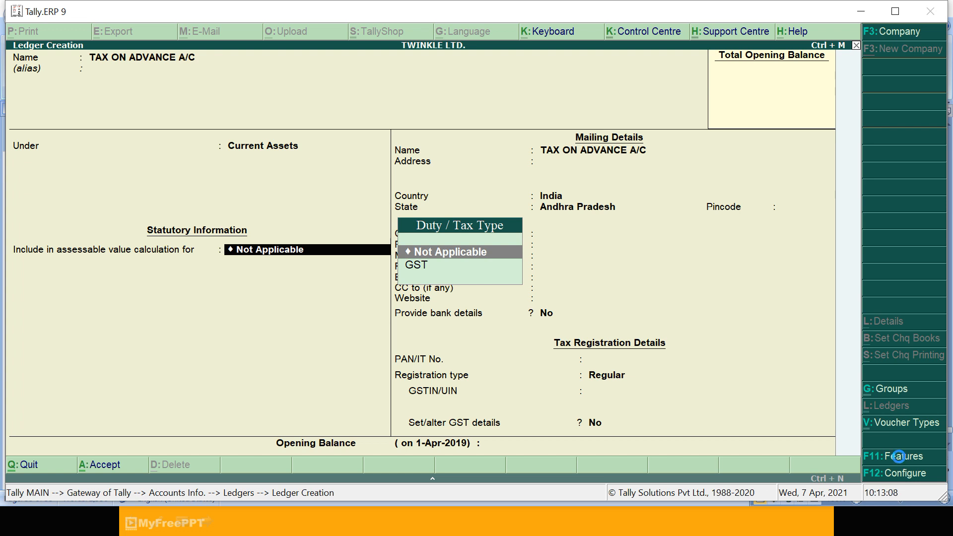
key("ctrl+a")
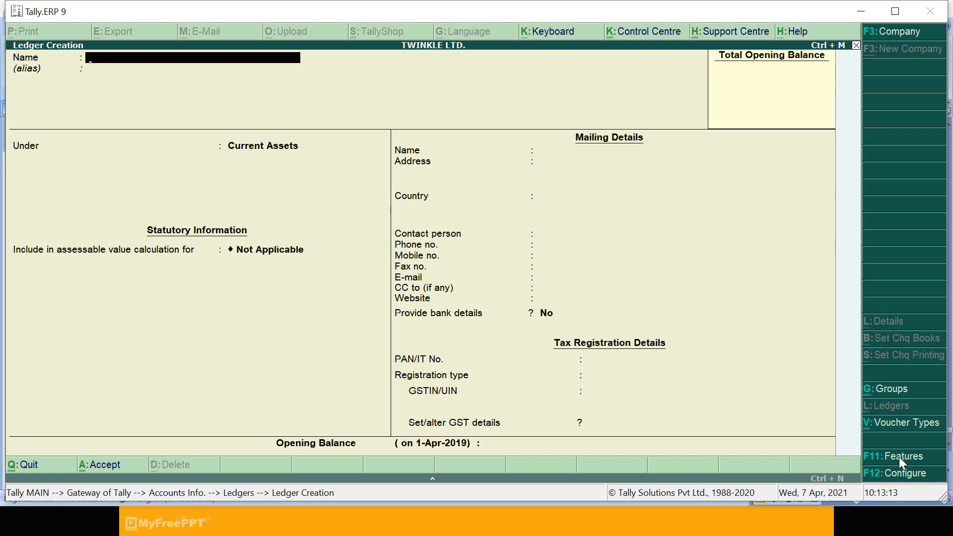
Leave ledger creation and open a new receipt voucher in Accounting Vouchers.
key("Escape")
key("Escape")
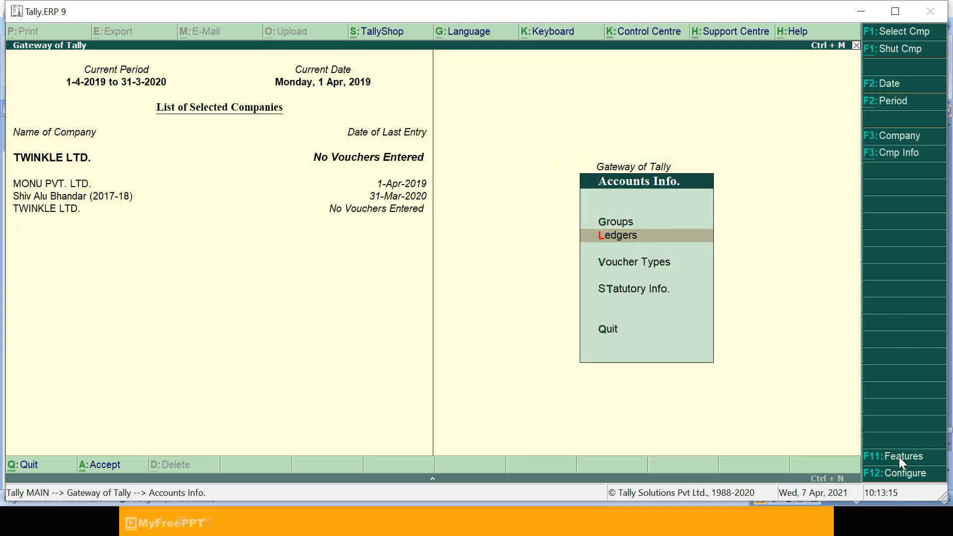
key("Escape")
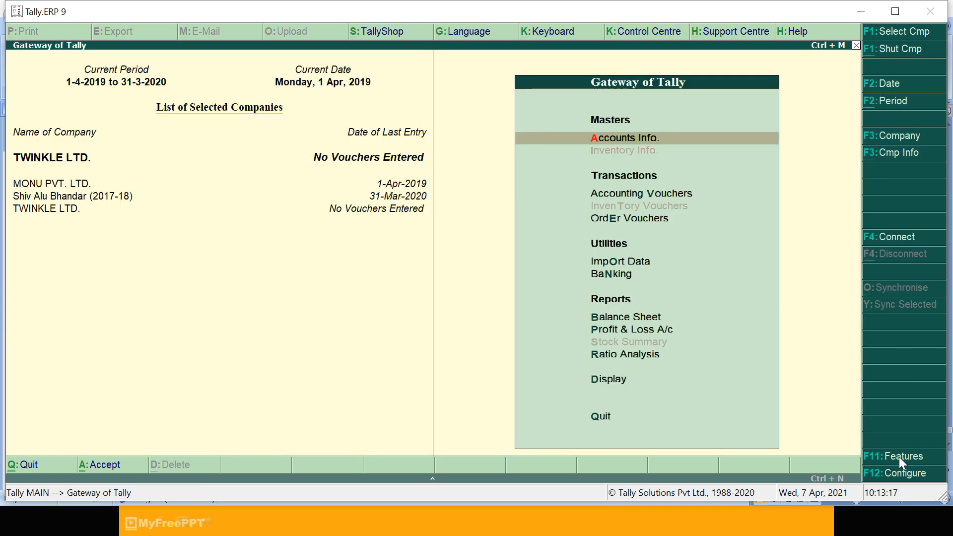
key("Down")
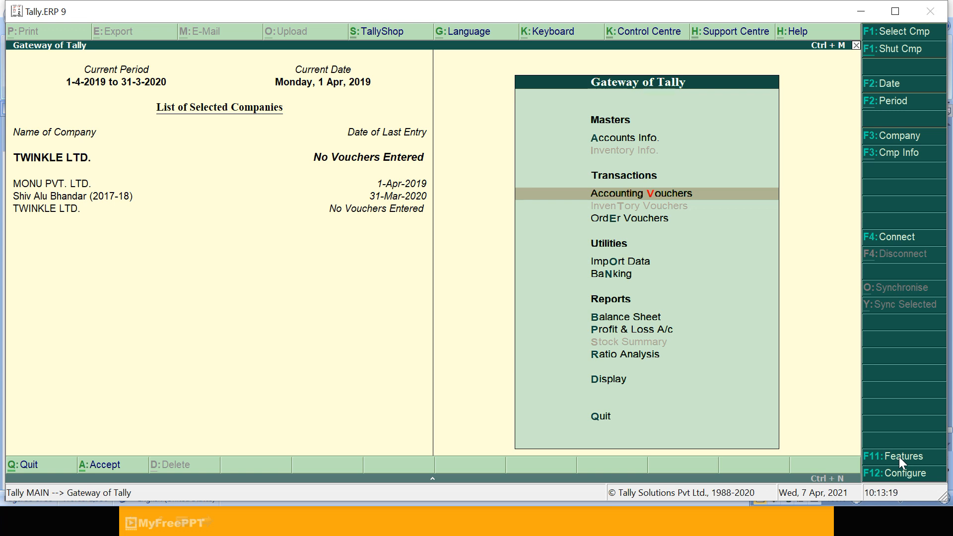
key("Return")
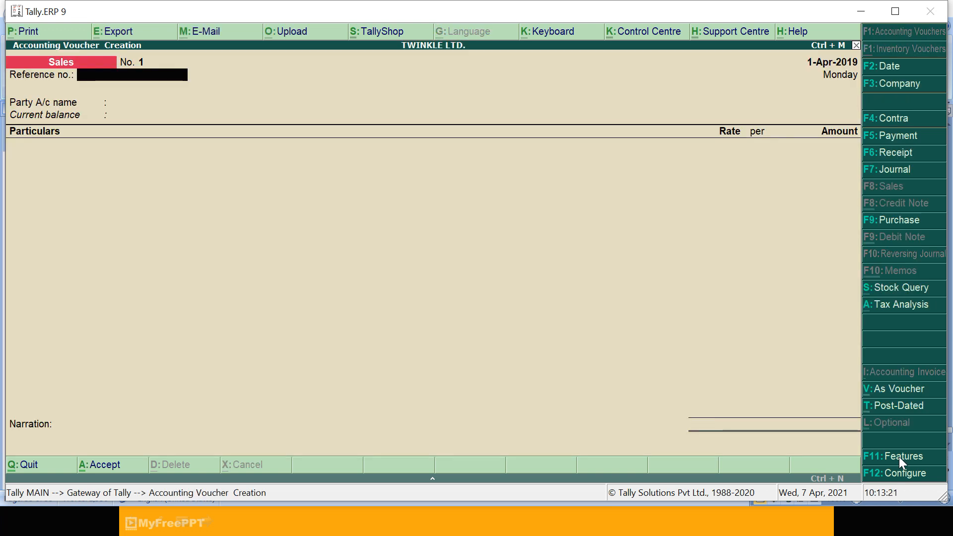
left_click(902, 155)
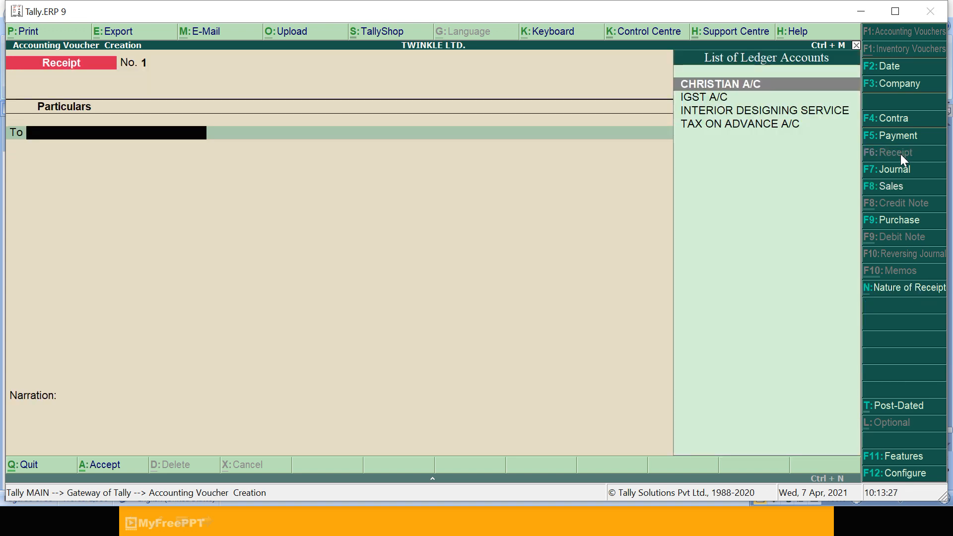
Set the nature of receipt to Advance Receipt and choose the customer's ledger as the account to credit.
left_click(910, 292)
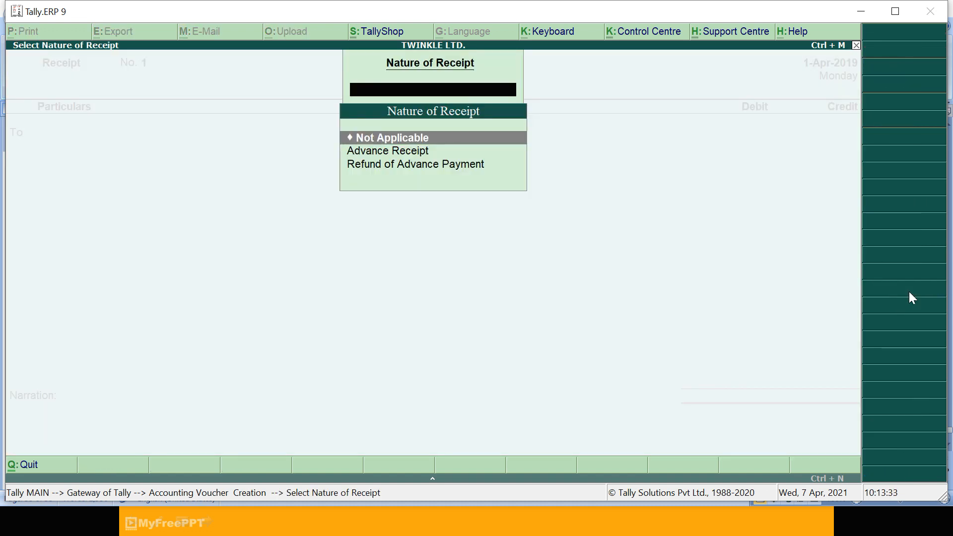
key("Down")
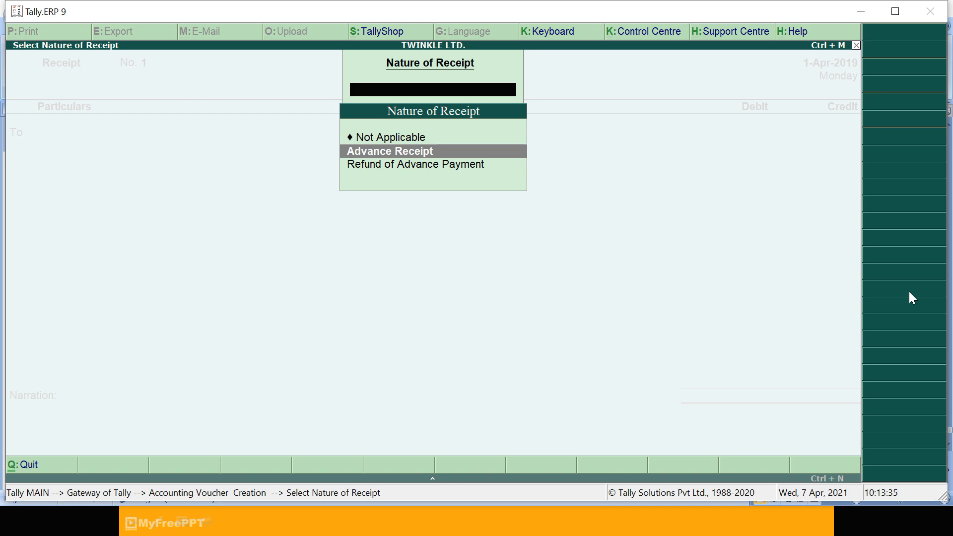
key("Return")
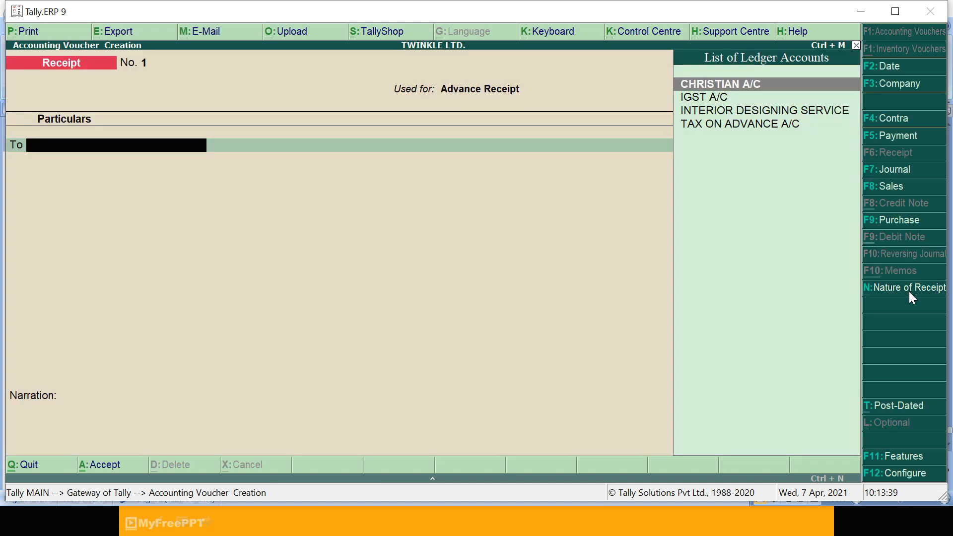
key("Return")
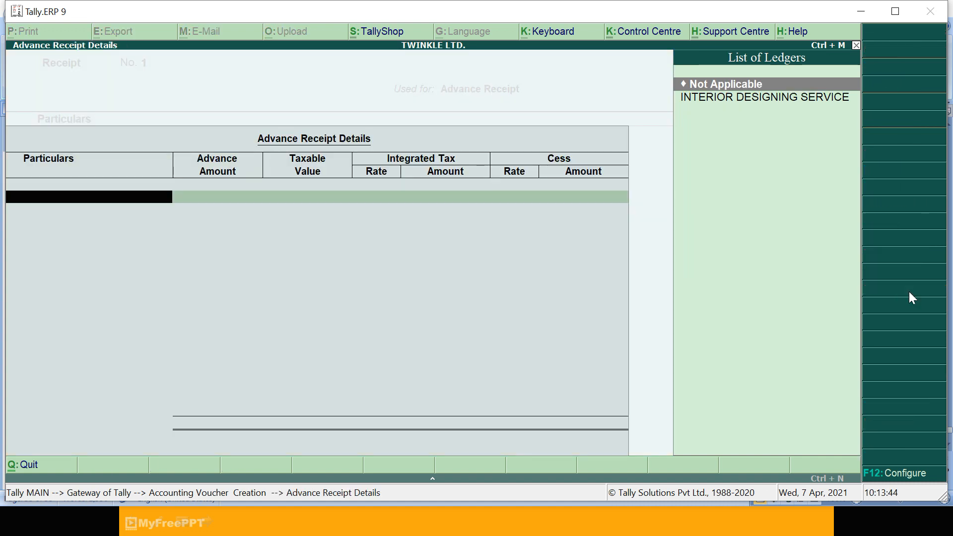
Enter an advance amount of 2,00,000 for INTERIOR DESIGNING SERVICE in the advance receipt details and accept the credit amount.
key("Down")
key("Return")
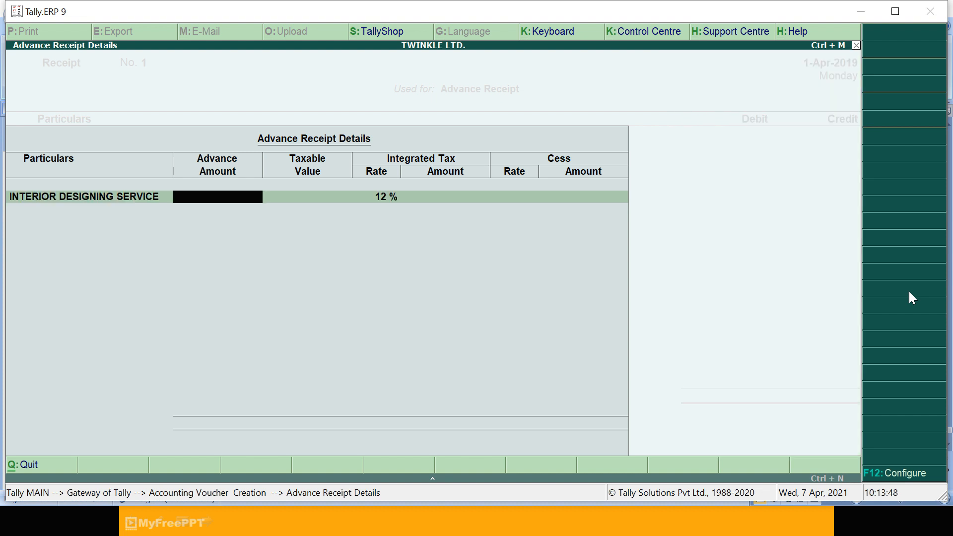
key("alt+Tab")
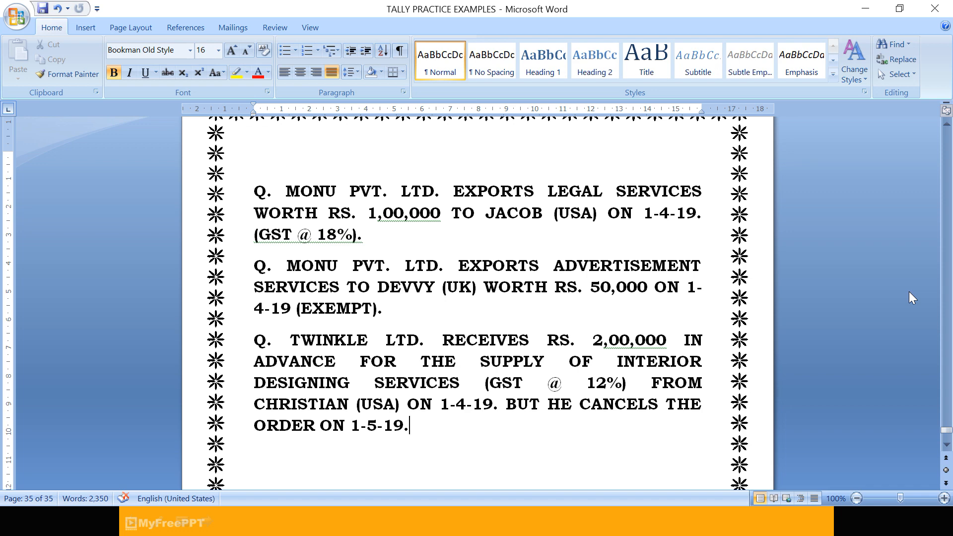
key("alt+Tab")
type("2")
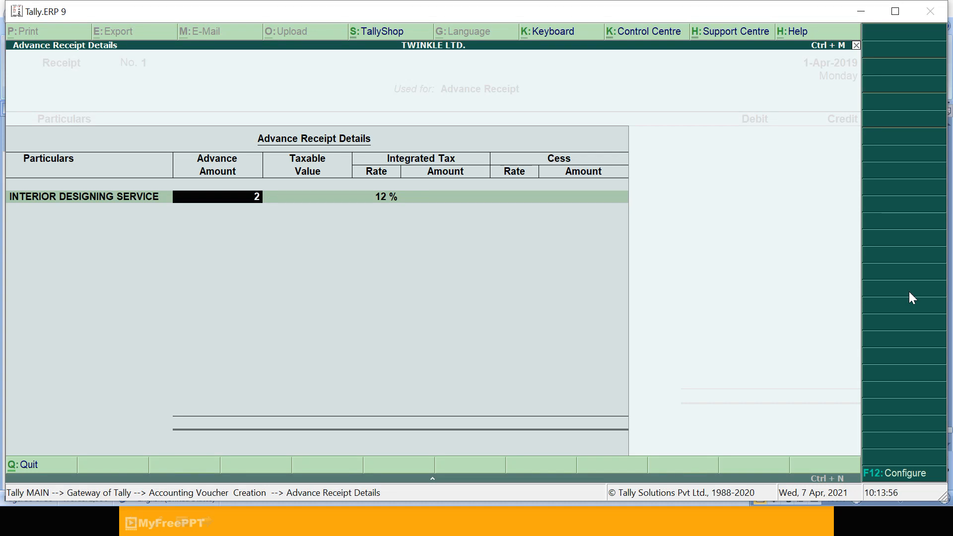
type(",00,000")
key("Return")
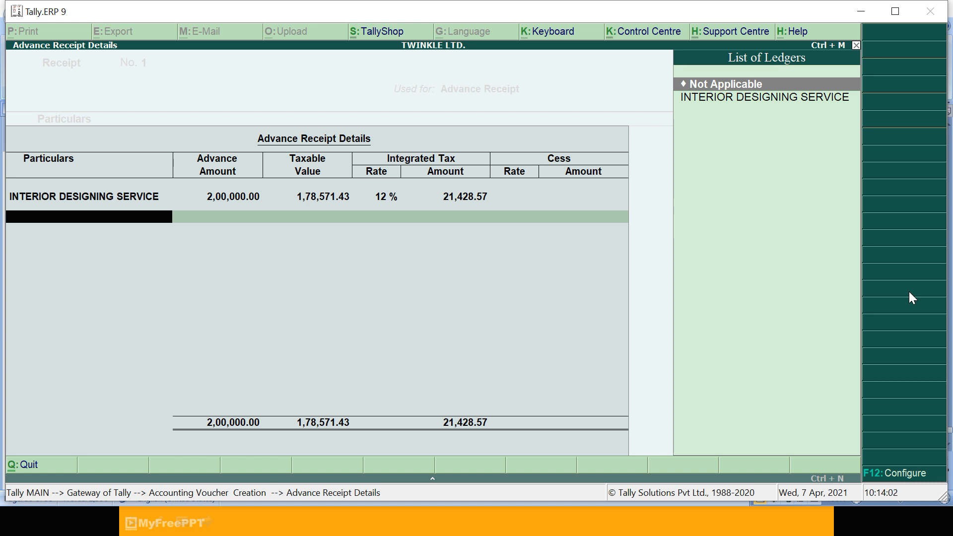
key("Return")
key("Return")
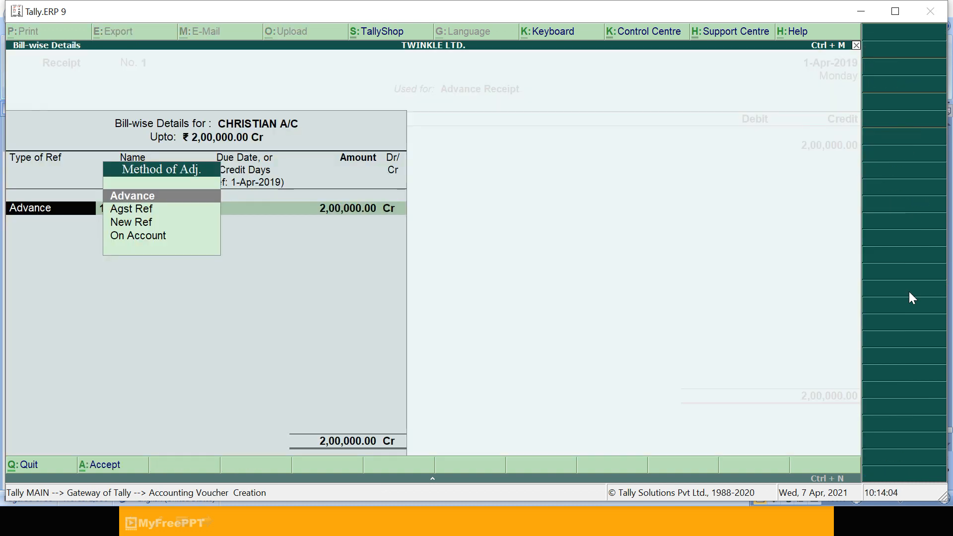
Record the full receipt amount as an Advance reference named 1 in the customer's bill-wise details.
key("Return")
key("Return")
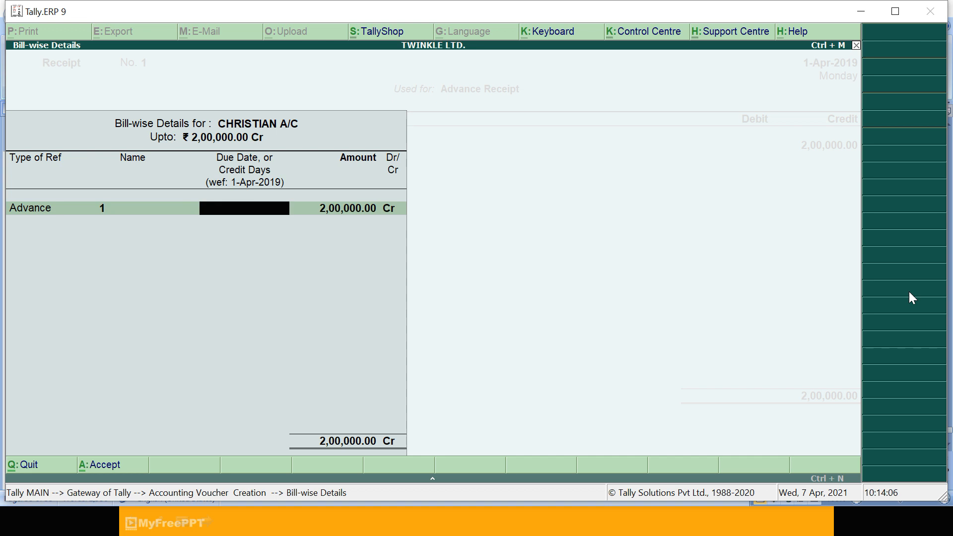
key("Return")
key("Return")
key("Return")
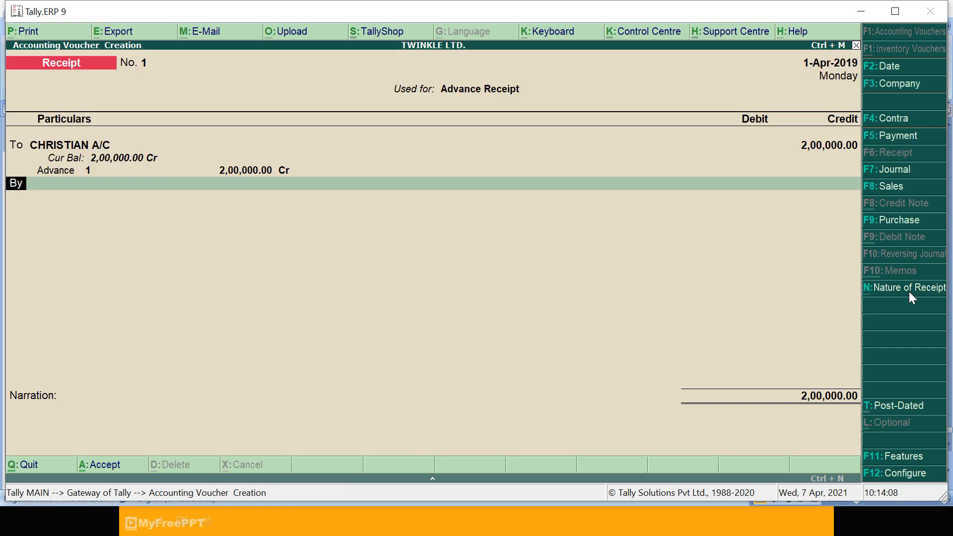
Debit Cash with 2,00,000, leave the narration blank and save the receipt voucher.
key("Return")
key("Return")
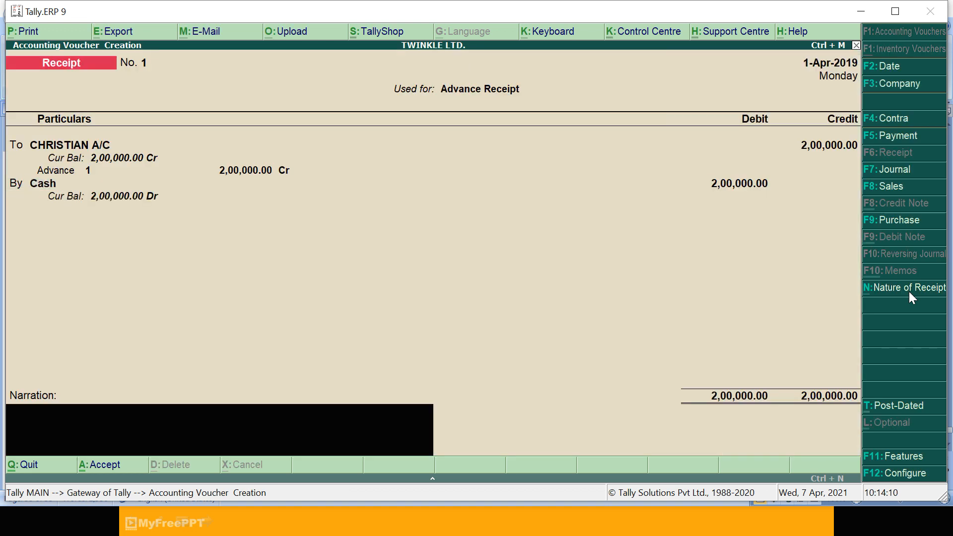
key("Return")
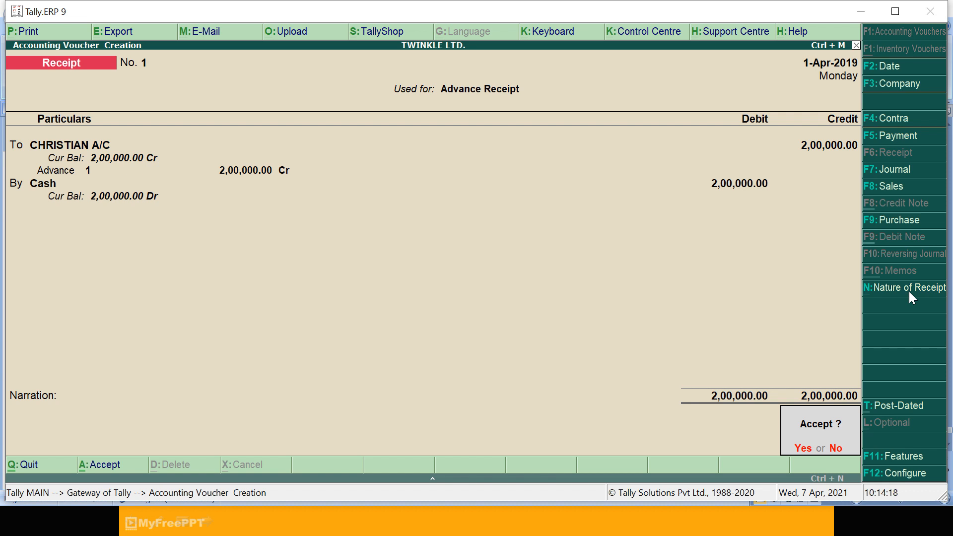
key("Return")
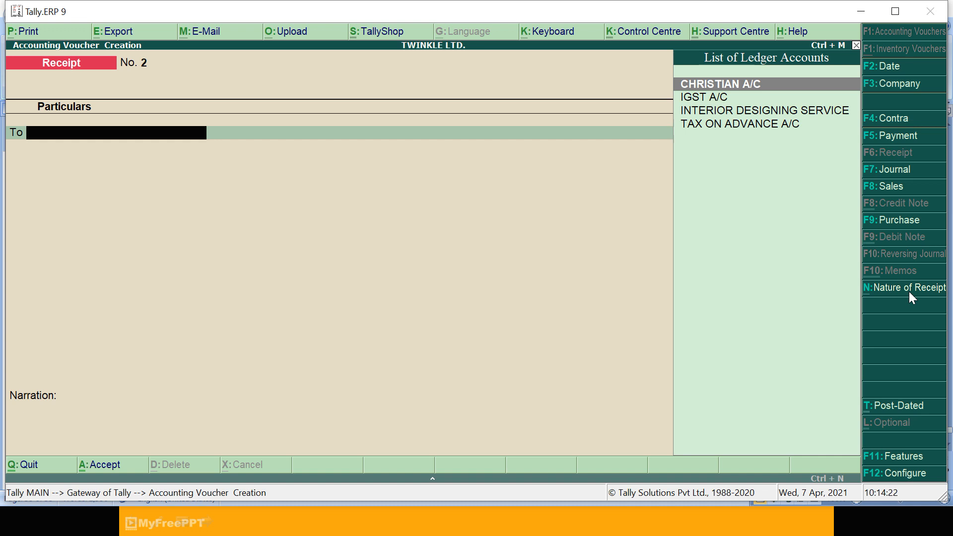
Leave voucher entry and open the GSTR-1 return from the GST statutory reports.
key("Escape")
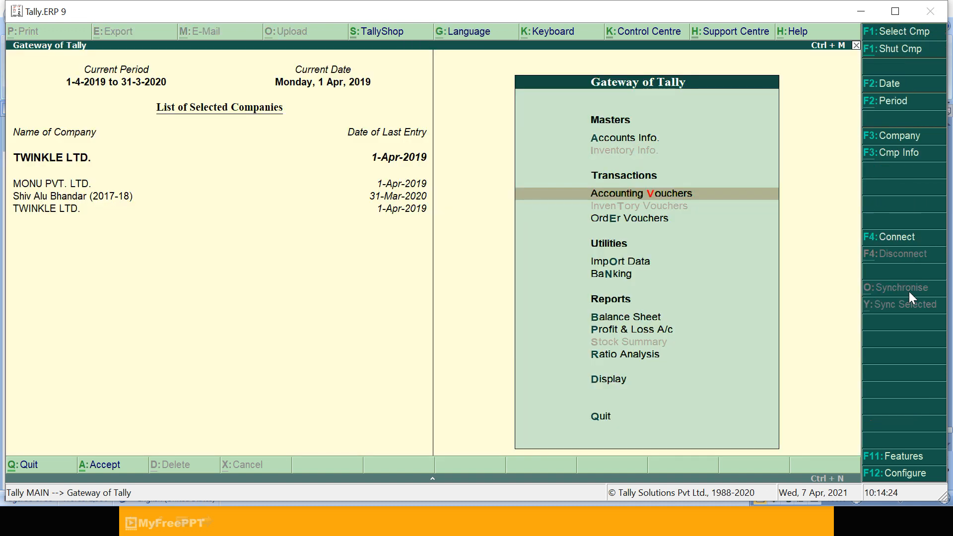
key("Down")
key("Down")
key("Down")
key("Down")
key("Down")
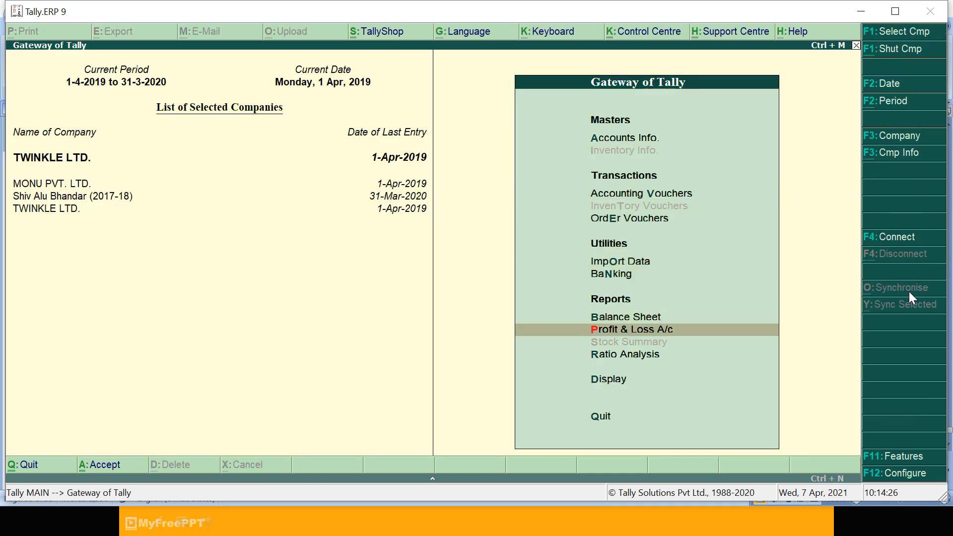
key("Down")
key("Down")
key("Return")
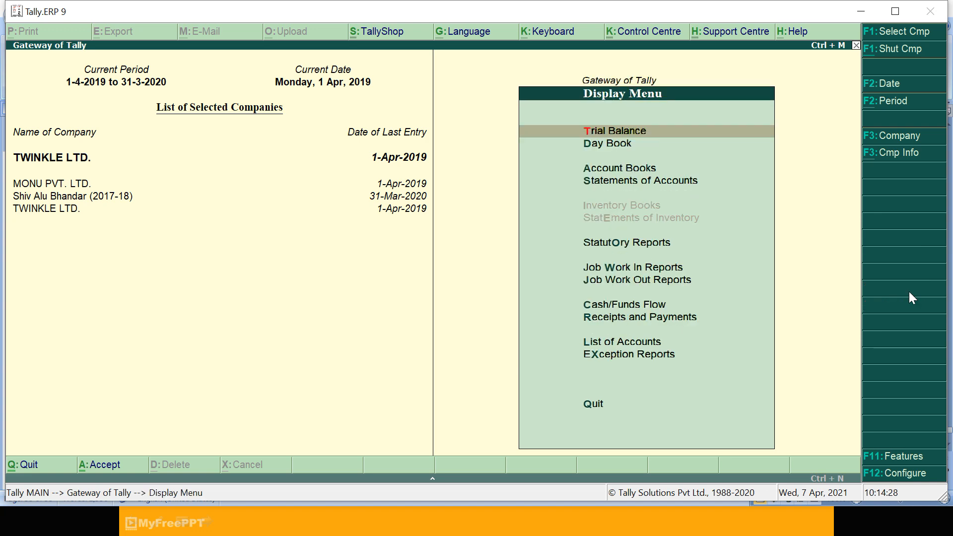
key("Down")
key("Down")
key("Down")
key("Down")
key("Return")
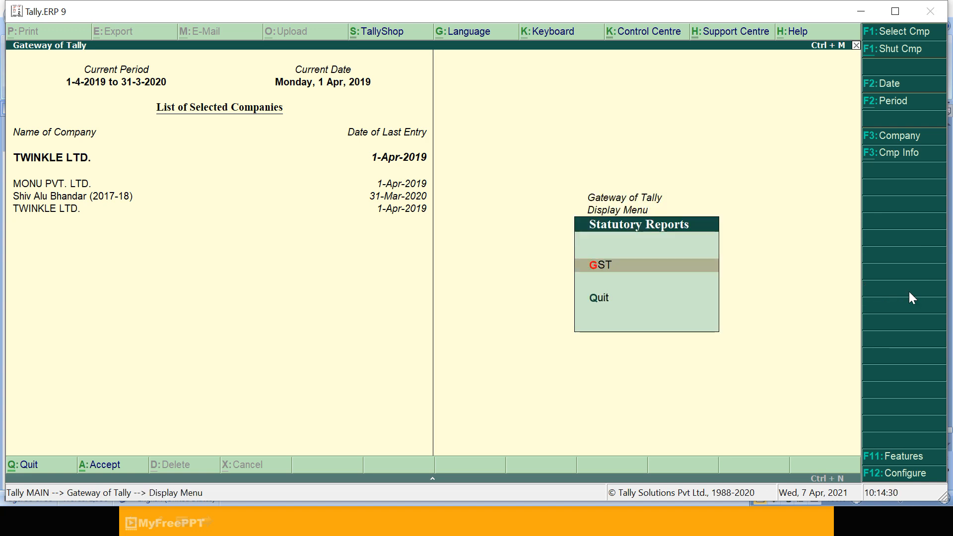
key("Return")
key("Return")
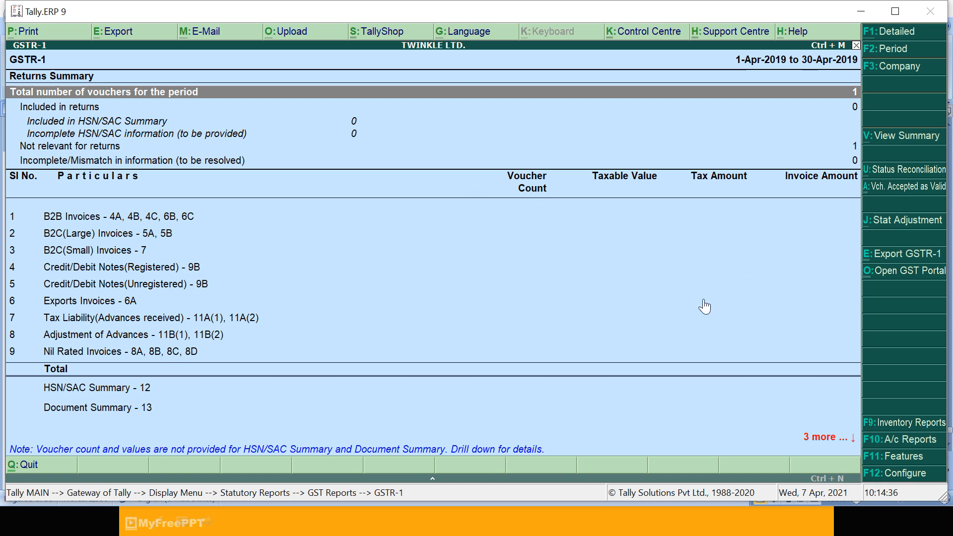
Go through the GSTR-1 summary down to the advance receipt amount unadjusted against supplies.
key("Down")
key("Down")
key("Down")
key("Down")
key("Down")
key("Down")
key("Down")
key("Down")
key("Down")
key("Down")
key("Down")
key("Down")
key("Down")
key("Down")
key("Down")
key("Down")
key("Down")
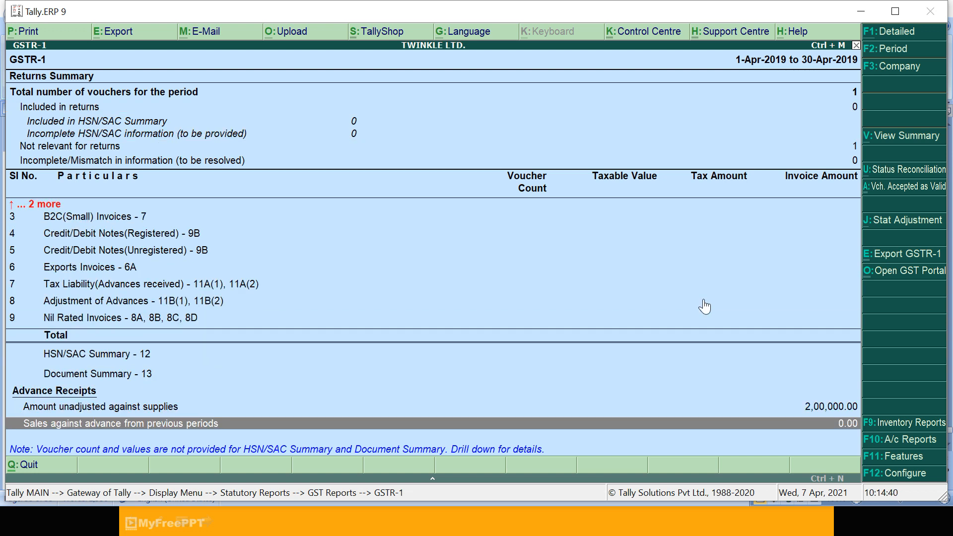
key("Up")
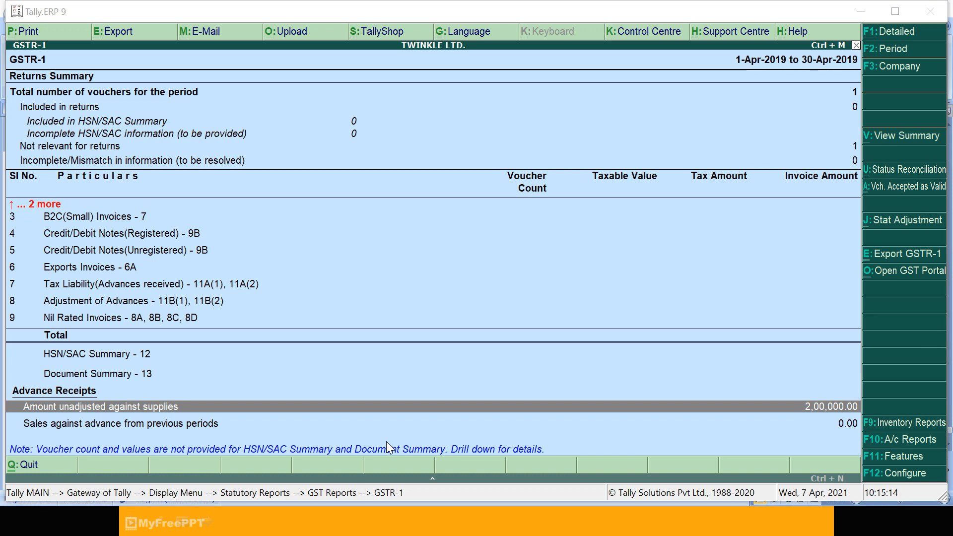
Recheck the question in Word, view the unadjusted advance's tax liability for Other Territory in Tally, and return to the Gateway.
key("alt+Tab")
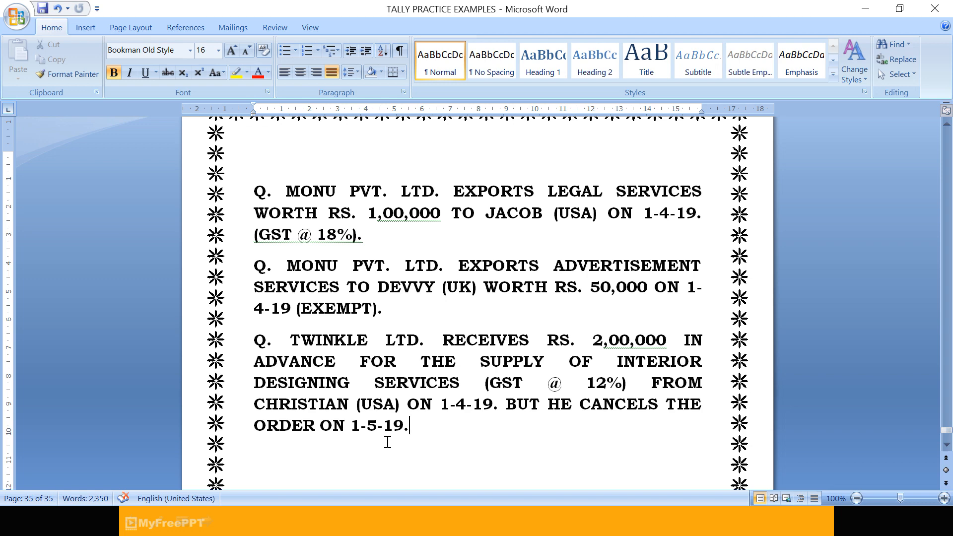
key("alt+Tab")
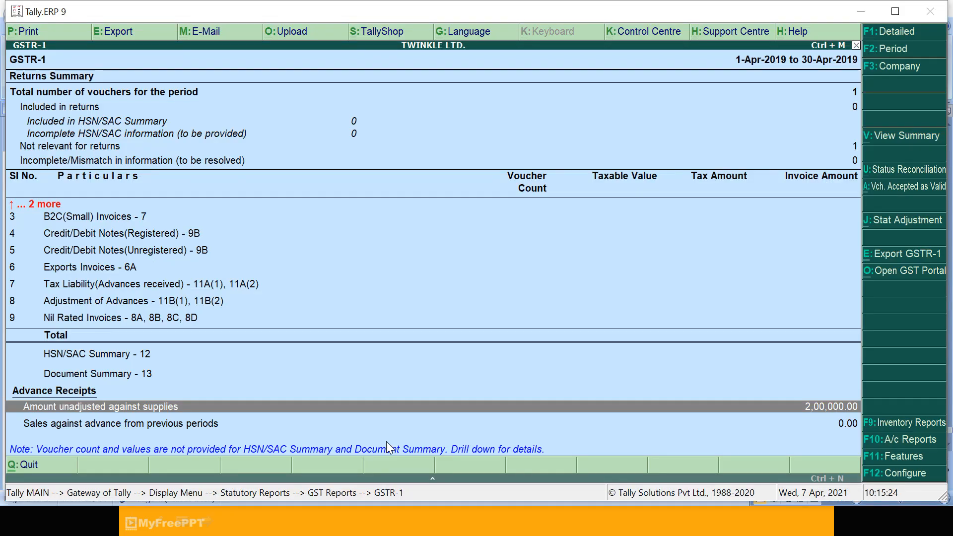
key("Return")
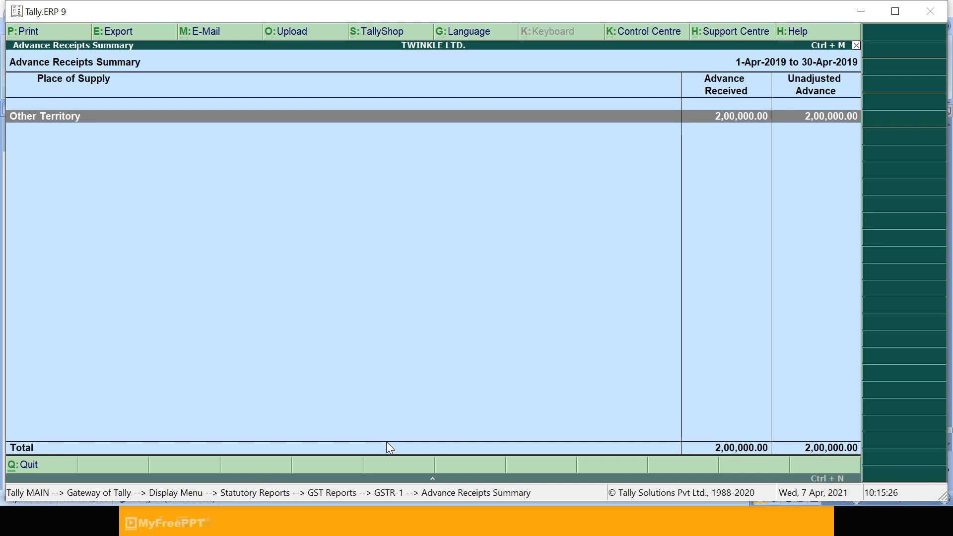
key("Return")
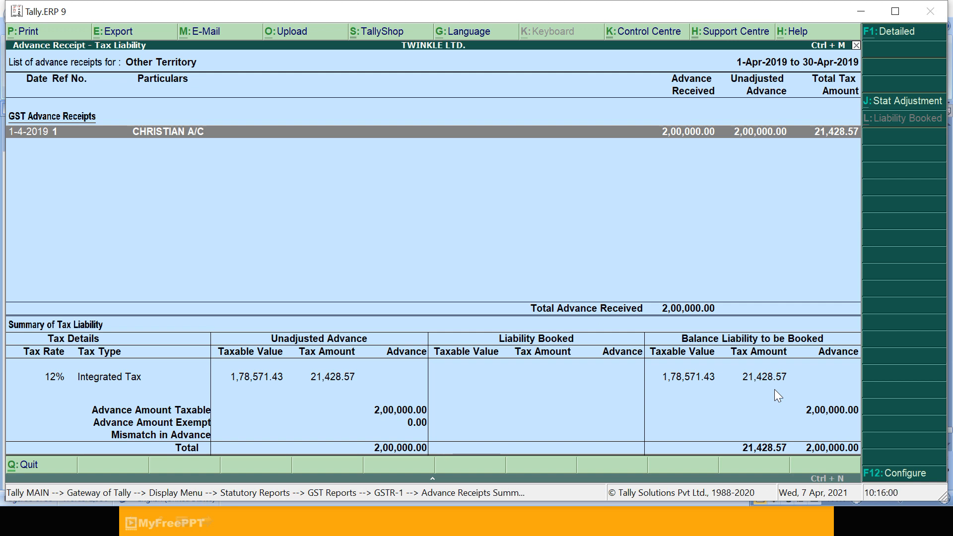
key("Escape")
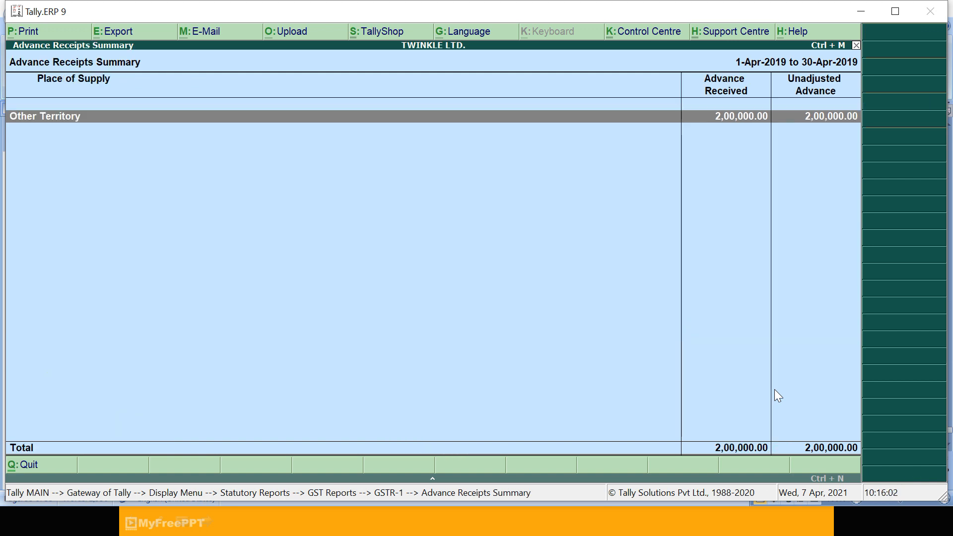
key("Escape")
key("Escape")
key("Escape")
key("Escape")
key("Escape")
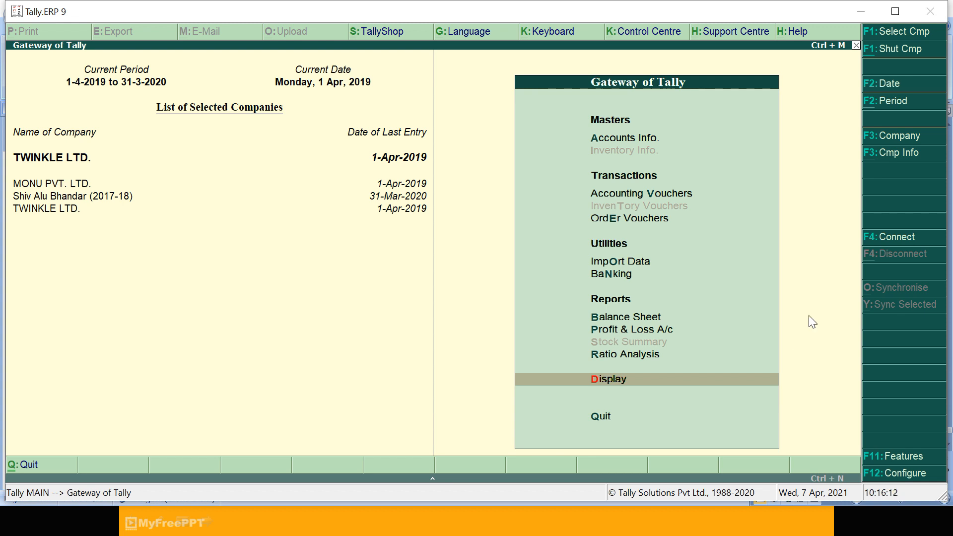
Change the current date to 1-5 and start a new journal voucher.
left_click(899, 84)
type("1-5")
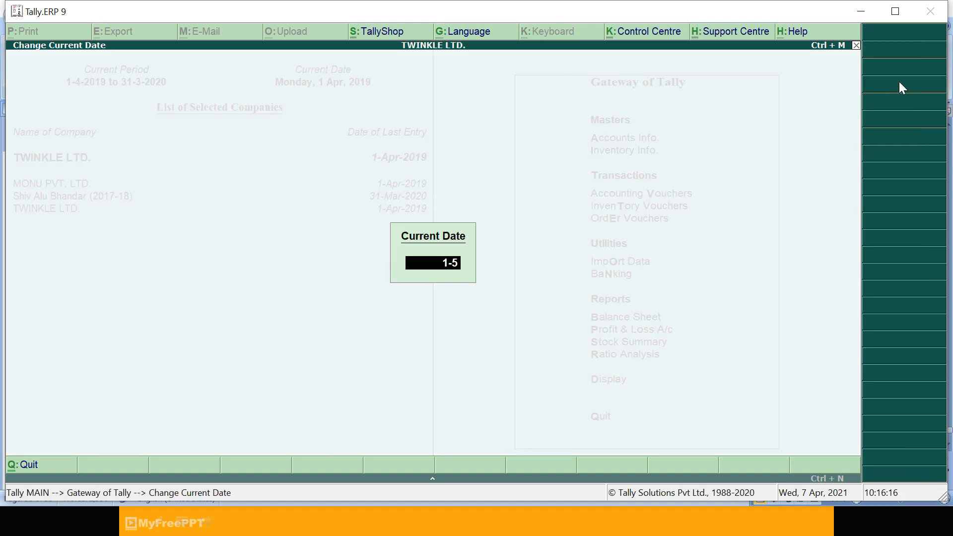
key("Return")
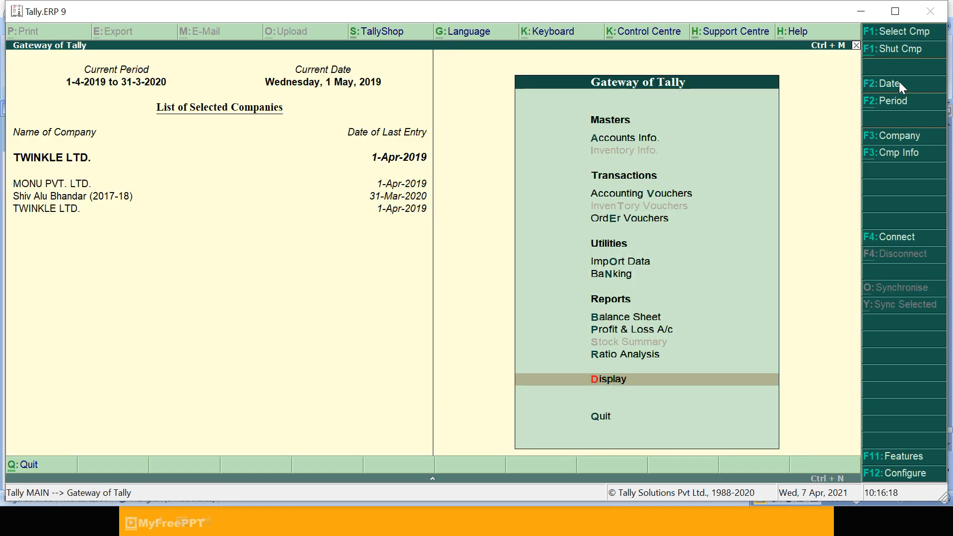
key("v")
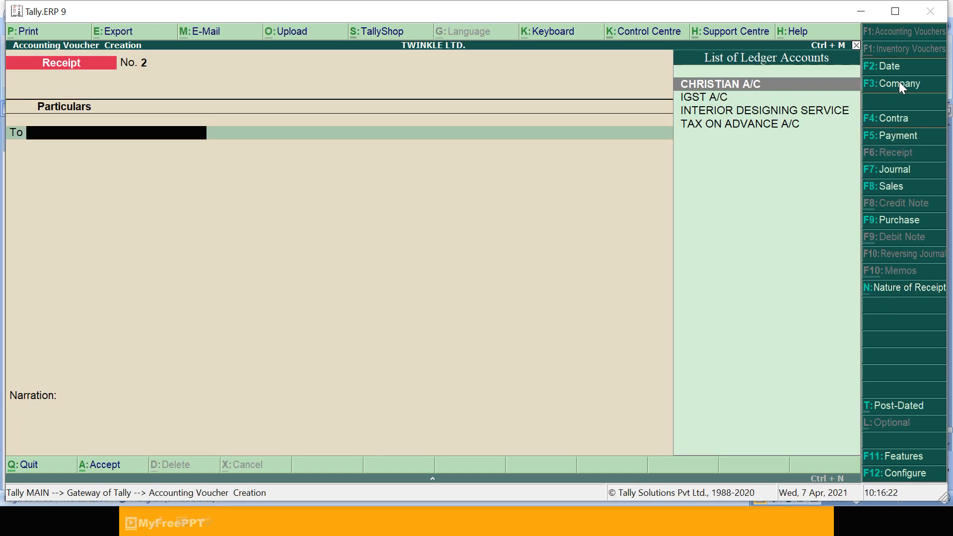
left_click(894, 174)
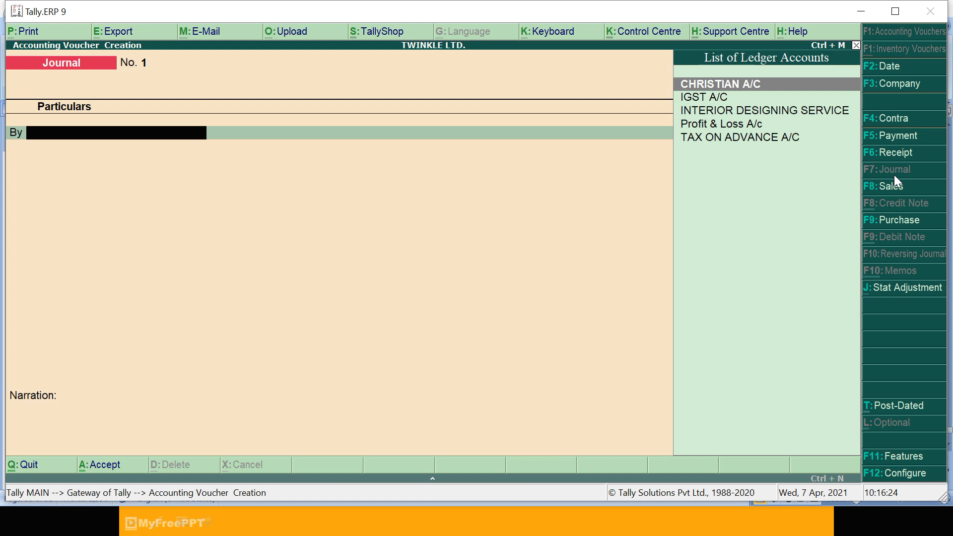
Set the journal's statutory adjustment to GST, Increase of Tax Liability, with Advance Receipts for Export/SEZ sales as the additional details.
left_click(893, 293)
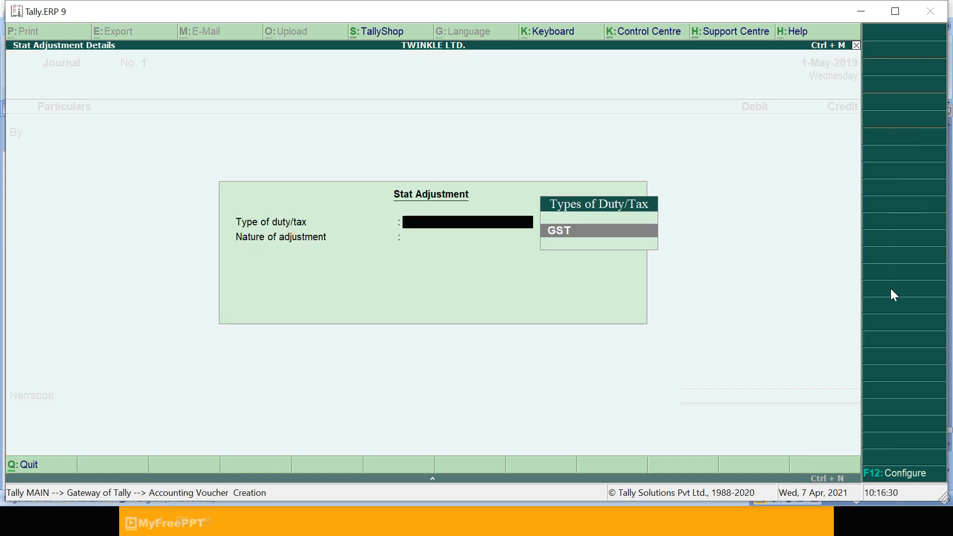
key("Return")
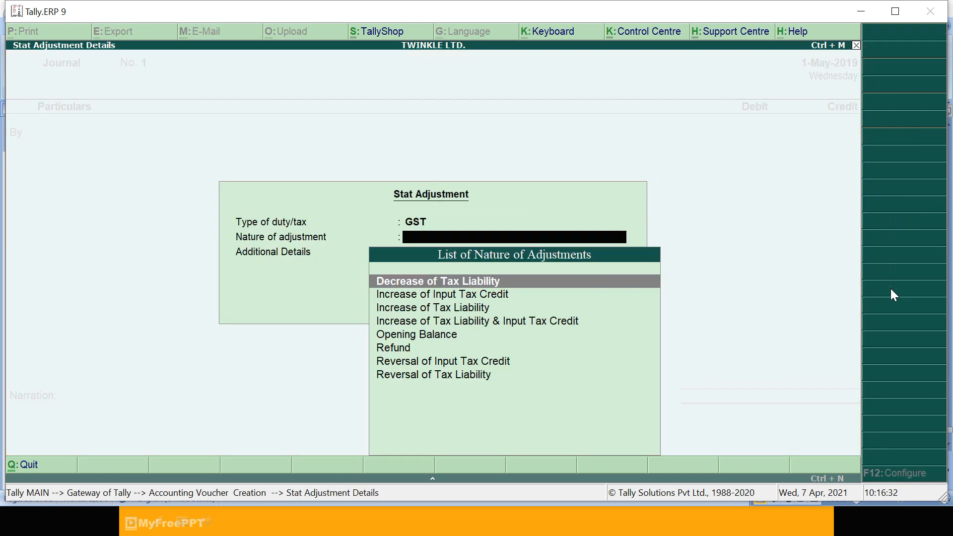
key("Down")
key("Down")
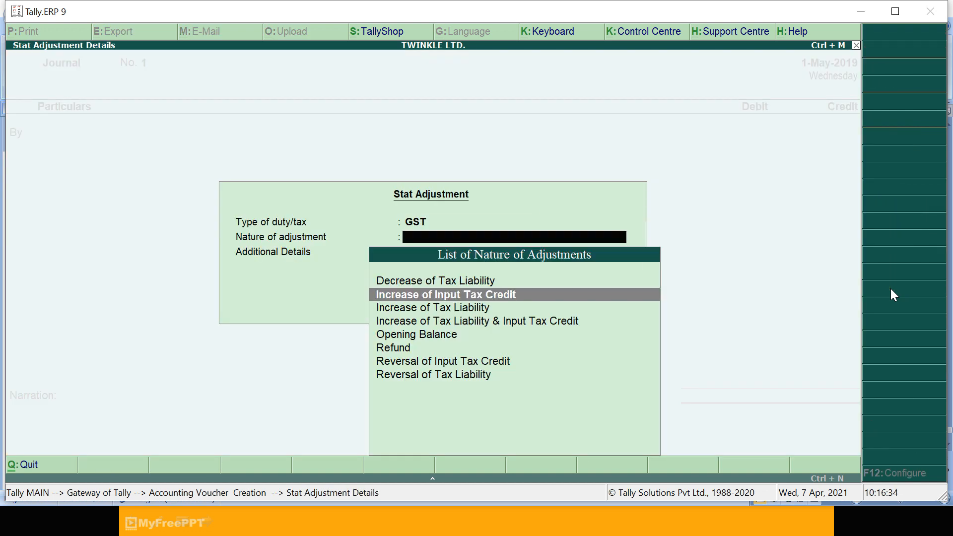
key("Return")
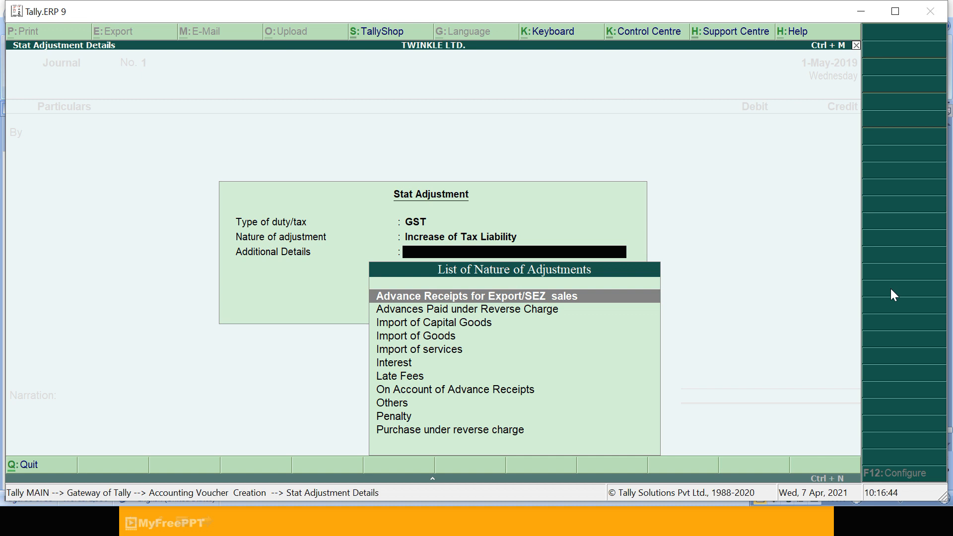
key("Return")
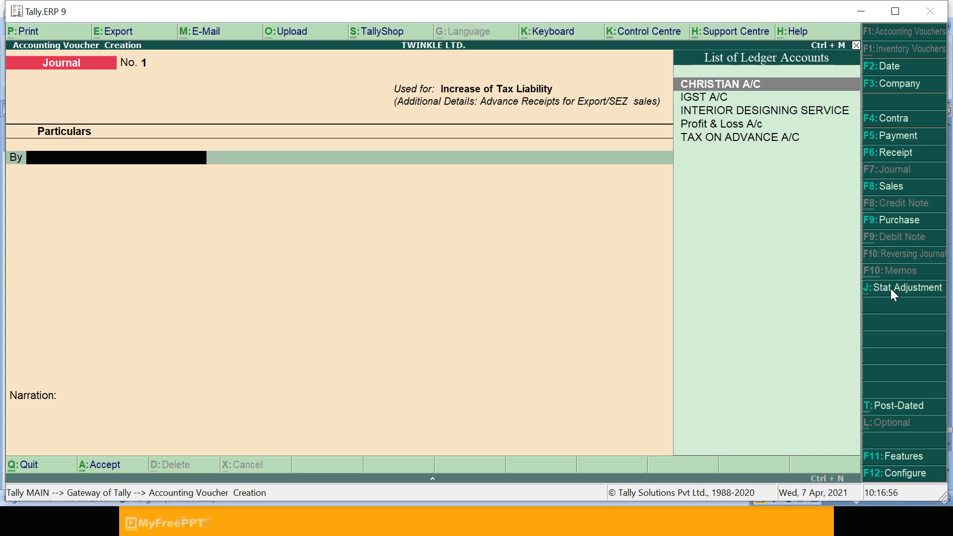
Debit TAX ON ADVANCE A/C with 21,428.57 in the journal.
key("Down")
key("Down")
key("Down")
key("Down")
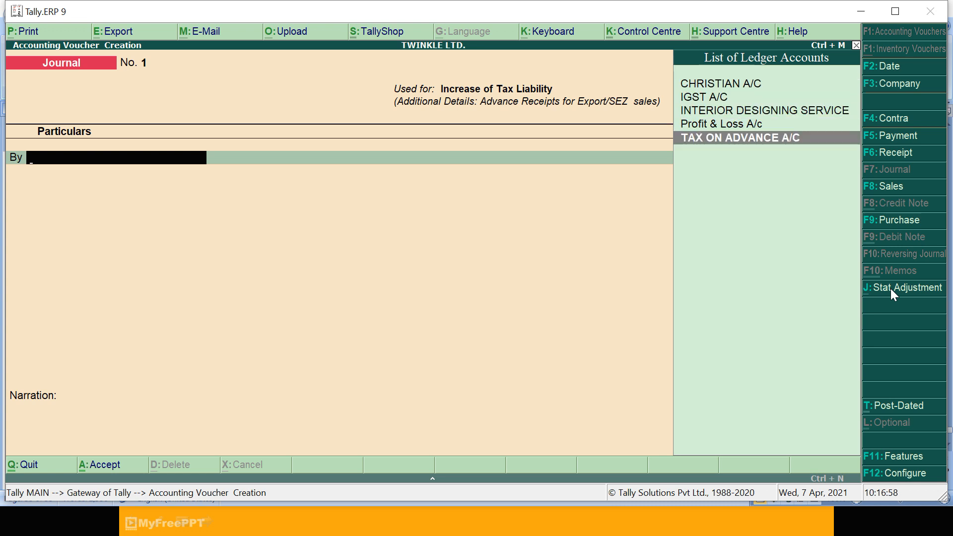
key("Return")
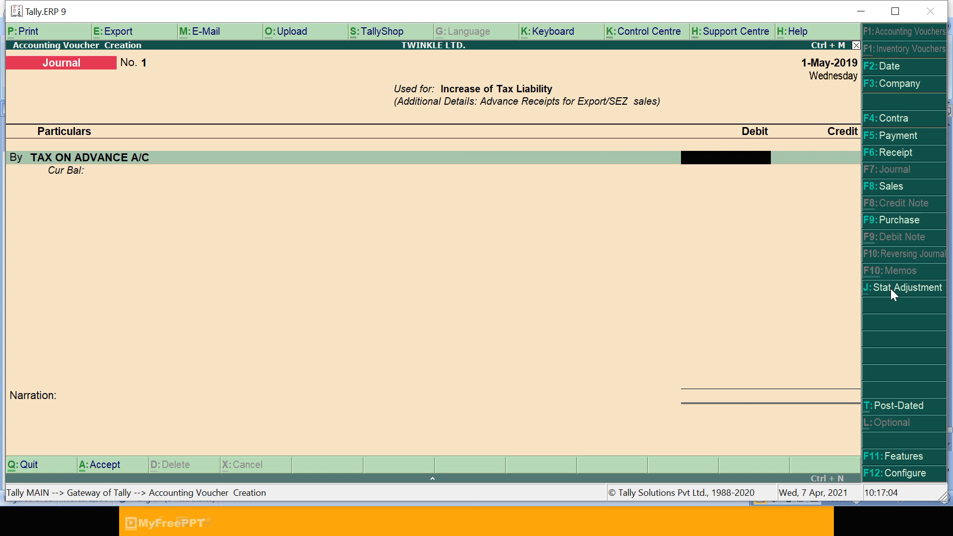
type("21428.57")
key("Return")
key("Return")
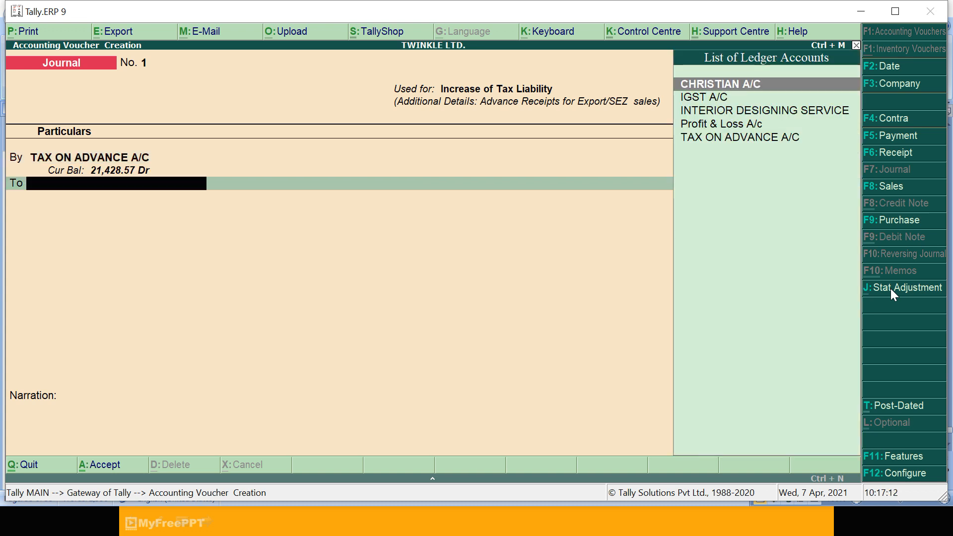
Credit IGST A/C in the journal with a GST rate of 12% and a taxable value of 200000.
key("Down")
key("Return")
key("Return")
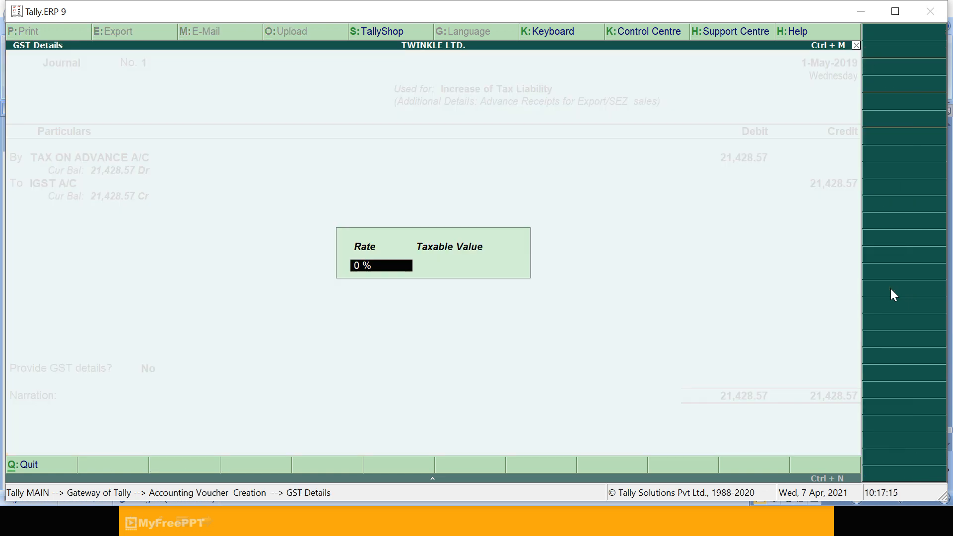
type("12")
key("Return")
type("200000")
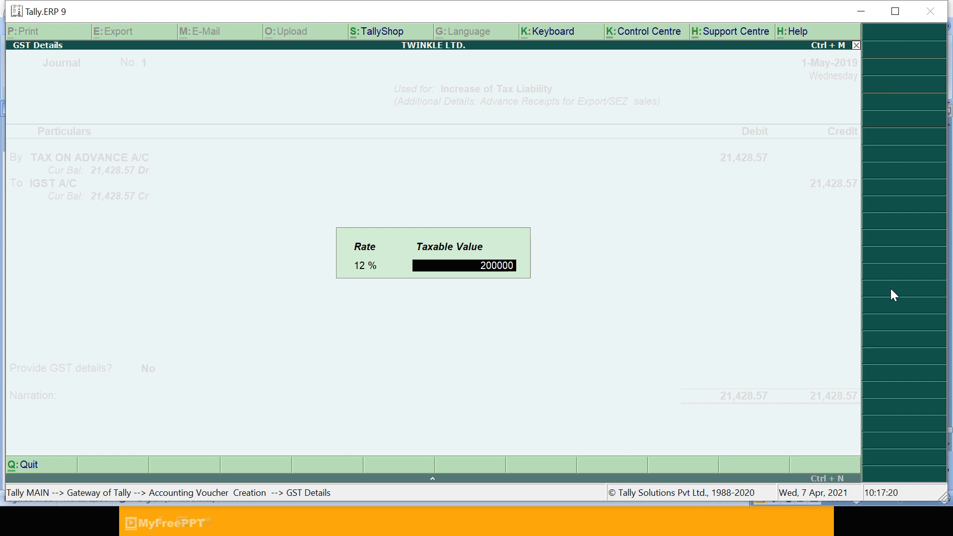
key("Return")
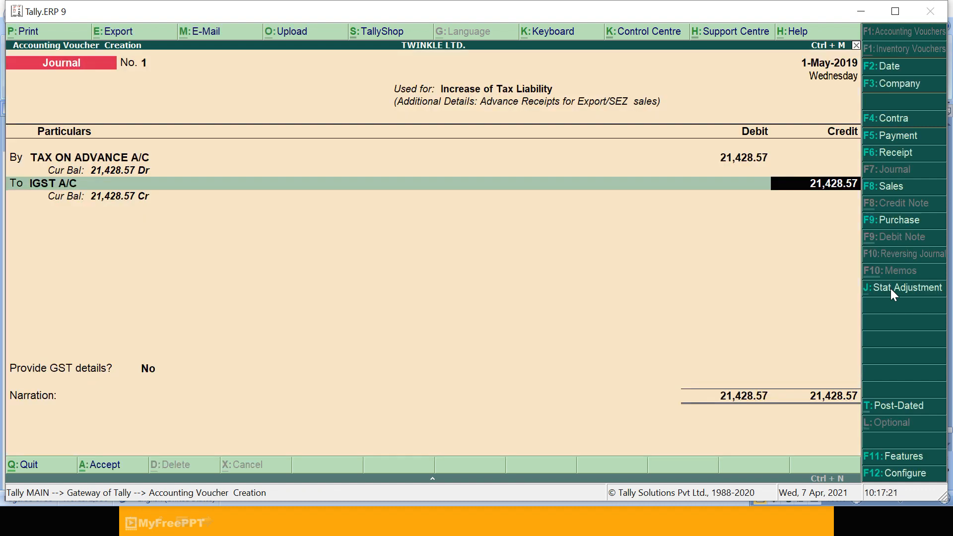
Provide the journal's GST details with the overseas customer's ledger and Other Territory as place of supply, and save the voucher without narration.
key("Return")
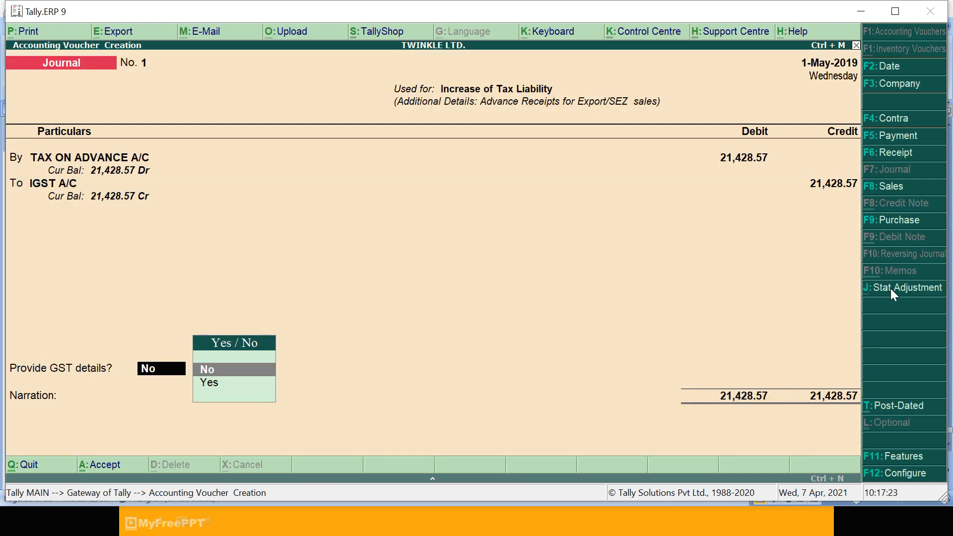
key("Down")
key("Return")
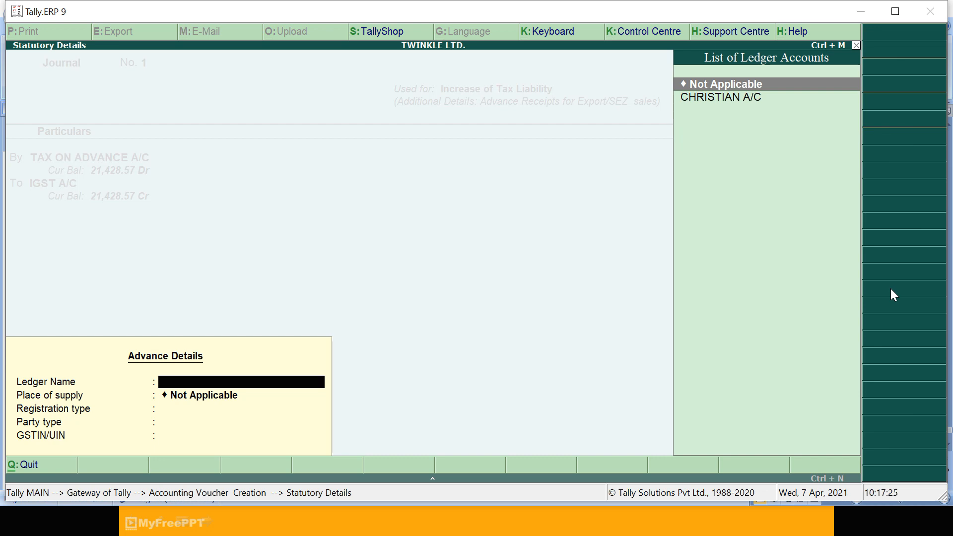
key("Down")
key("Return")
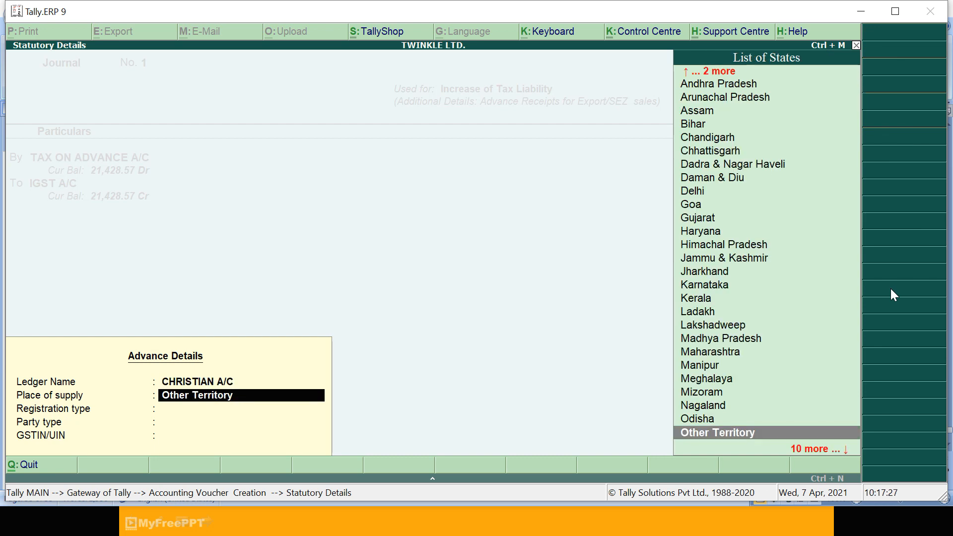
key("Return")
key("Return")
key("Return")
key("Return")
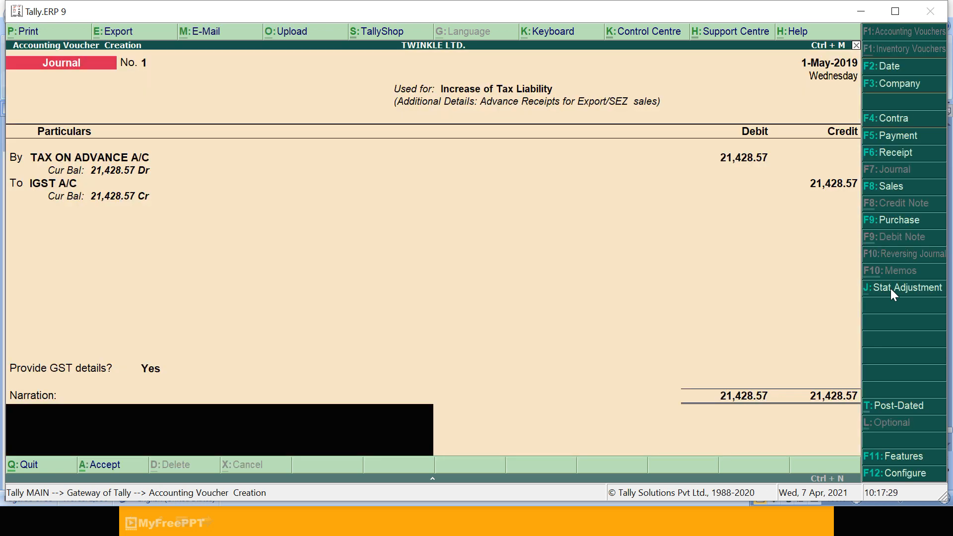
key("Return")
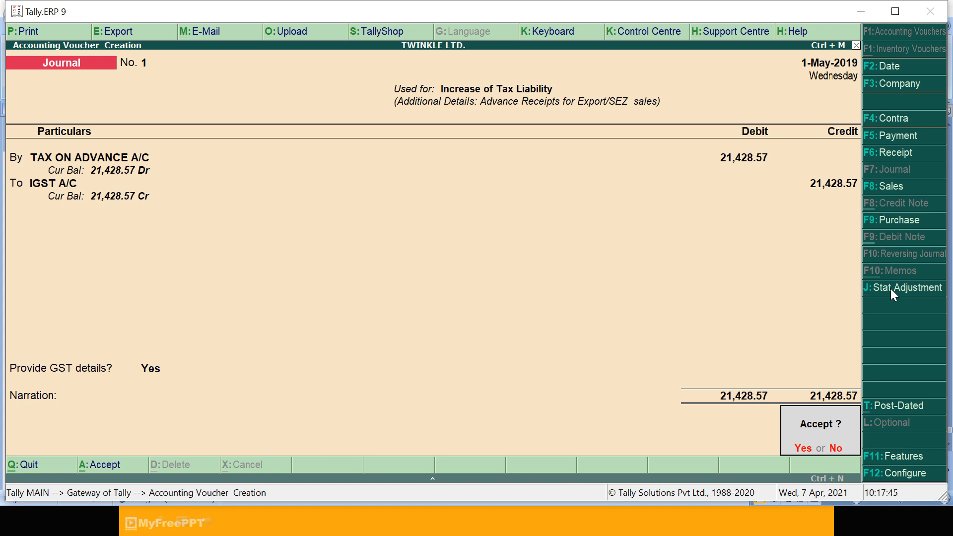
key("Return")
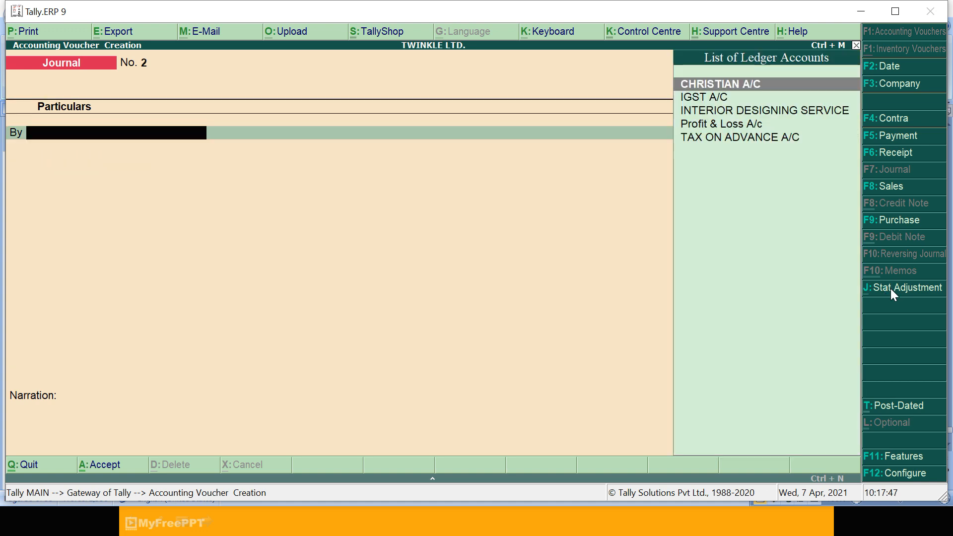
Leave voucher entry and open the GSTR-1 return from the GST statutory reports.
key("Escape")
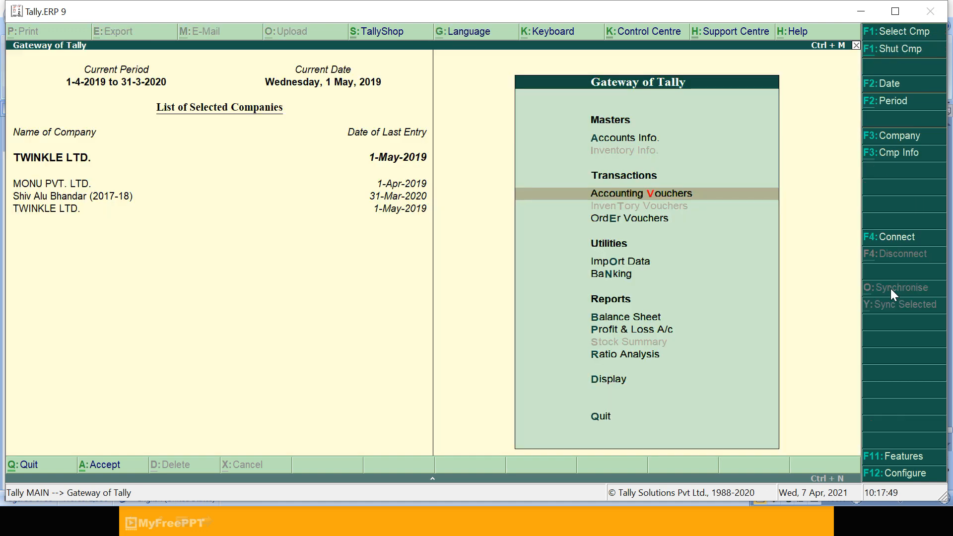
key("d")
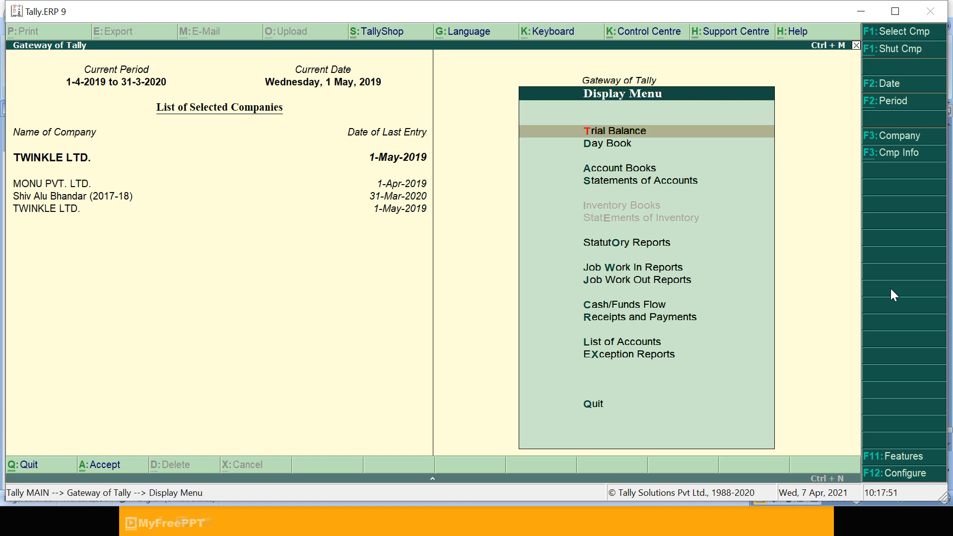
key("o")
key("Return")
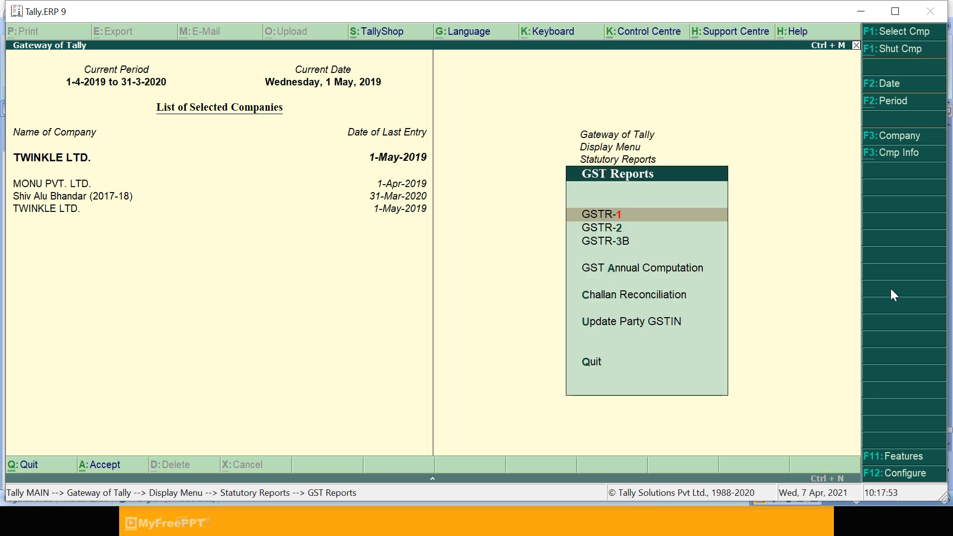
key("Return")
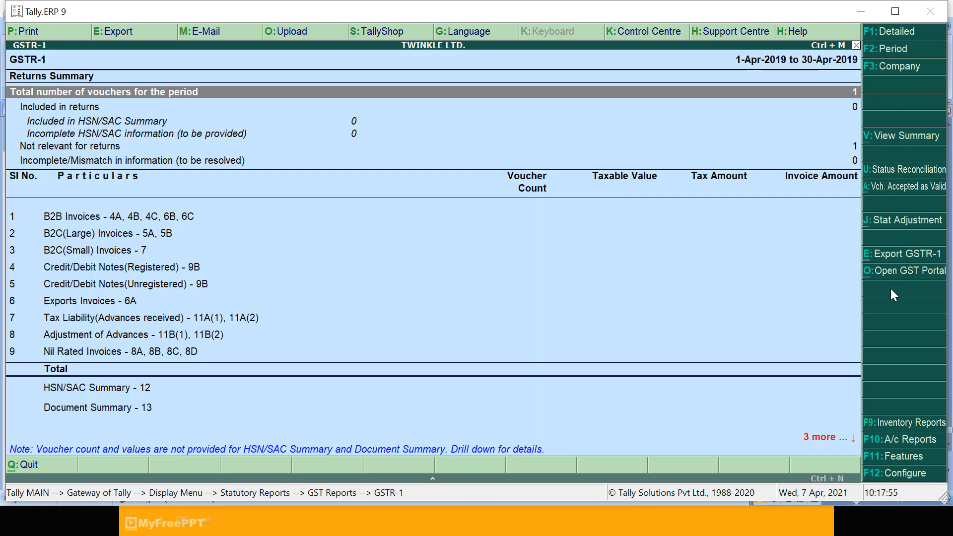
Examine the advance receipts unadjusted against supplies for Other Territory down to their tax liability, and return to the Gateway of Tally.
key("Down")
key("Down")
key("Down")
key("Down")
key("Down")
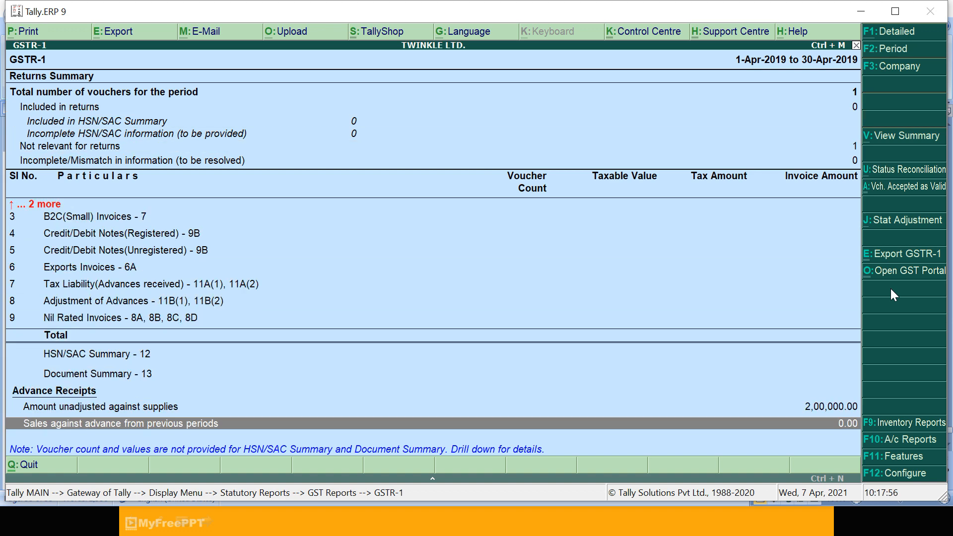
key("Up")
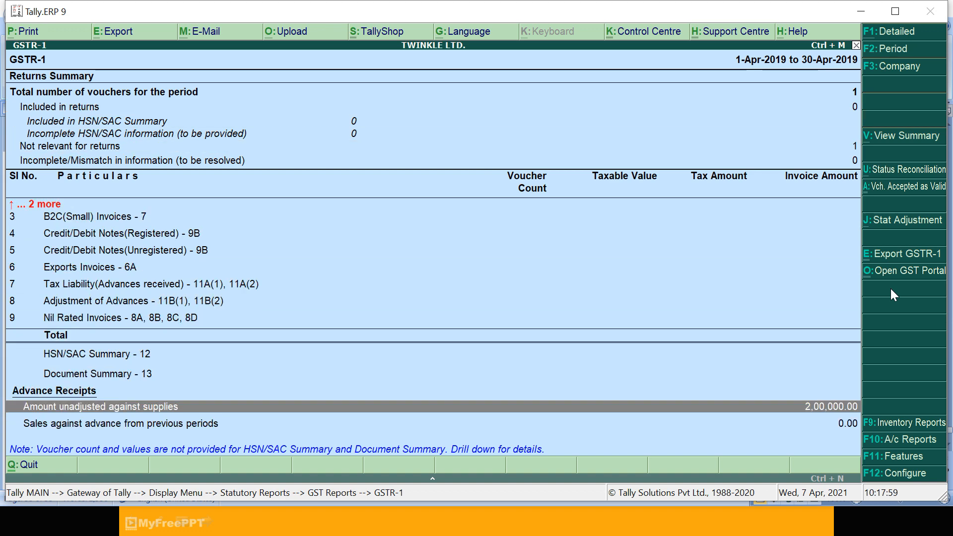
key("Return")
key("Return")
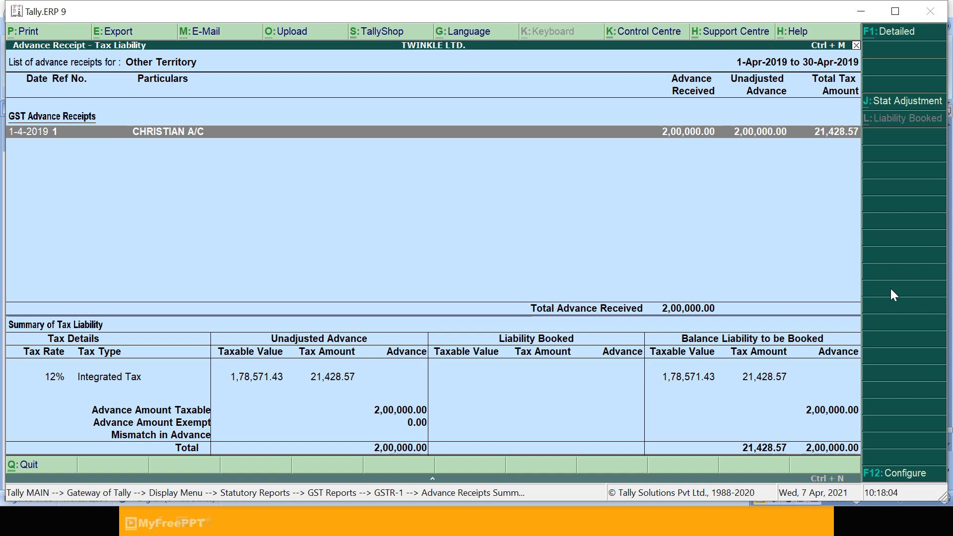
key("Escape")
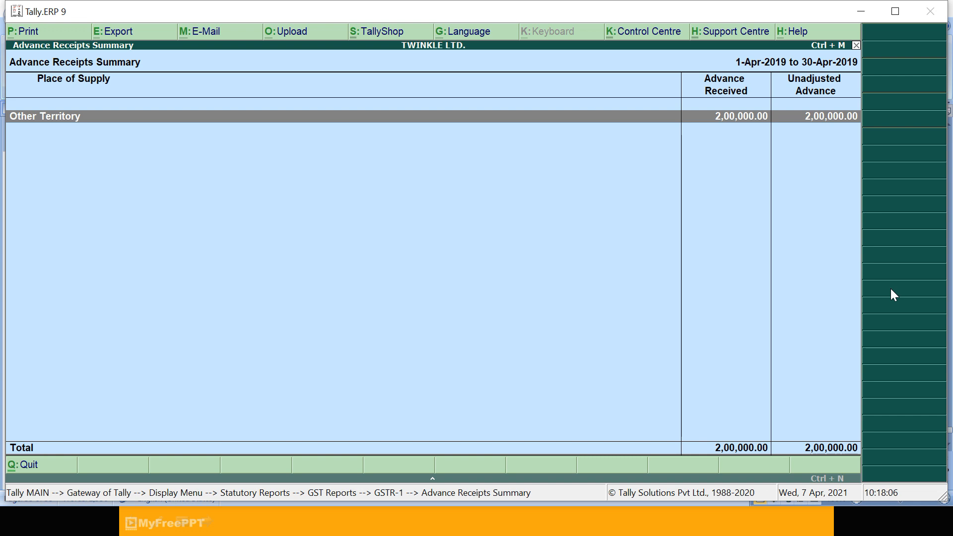
key("Escape")
key("Escape")
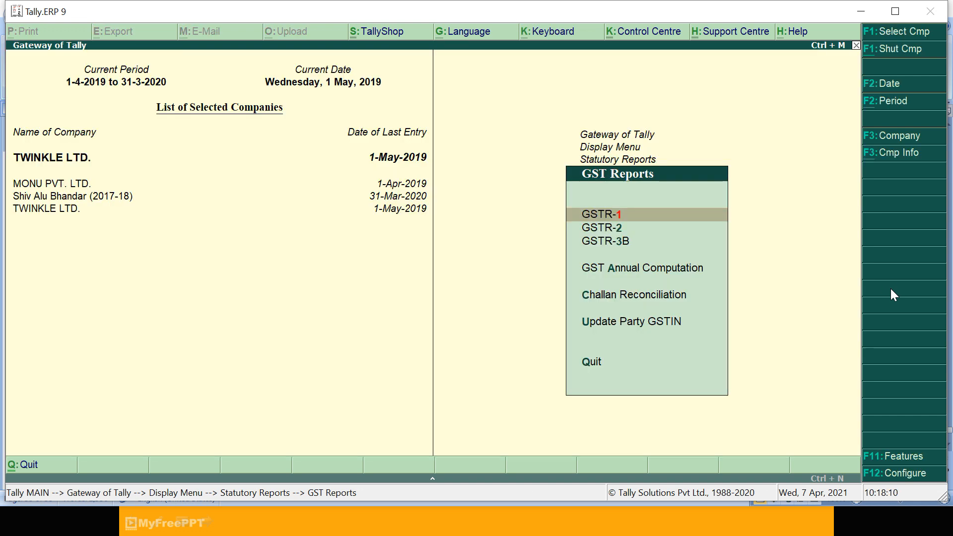
key("Escape")
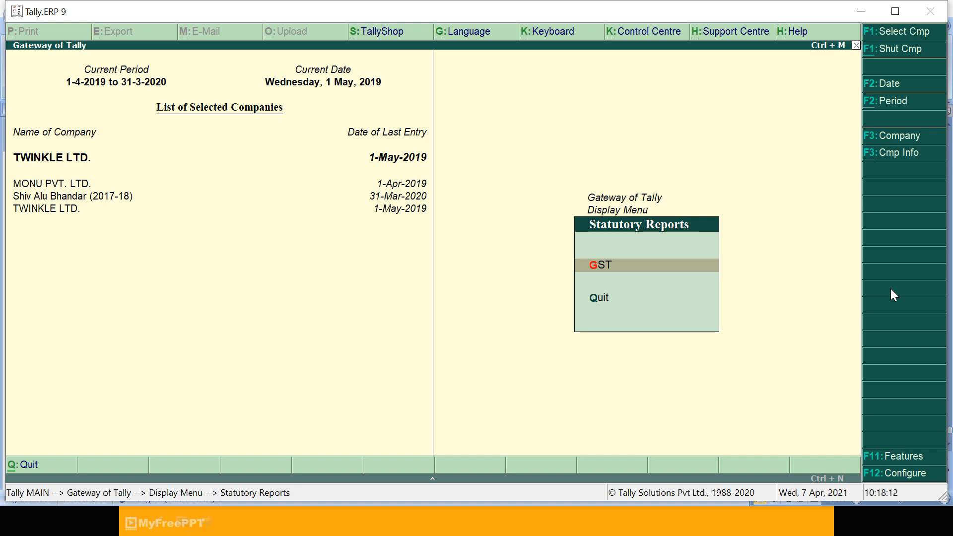
key("Escape")
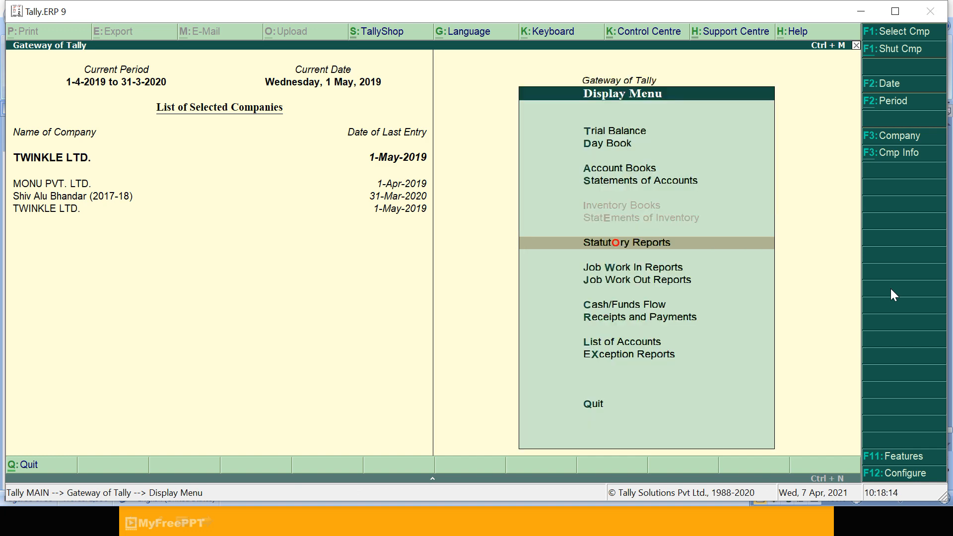
key("Escape")
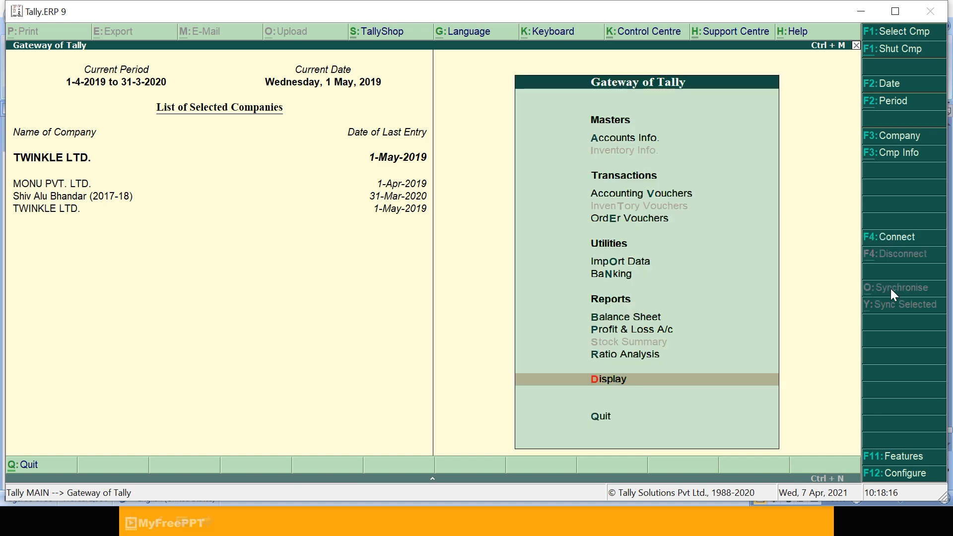
Start a payment voucher and set its nature of payment to Refund of Advance Receipt.
key("v")
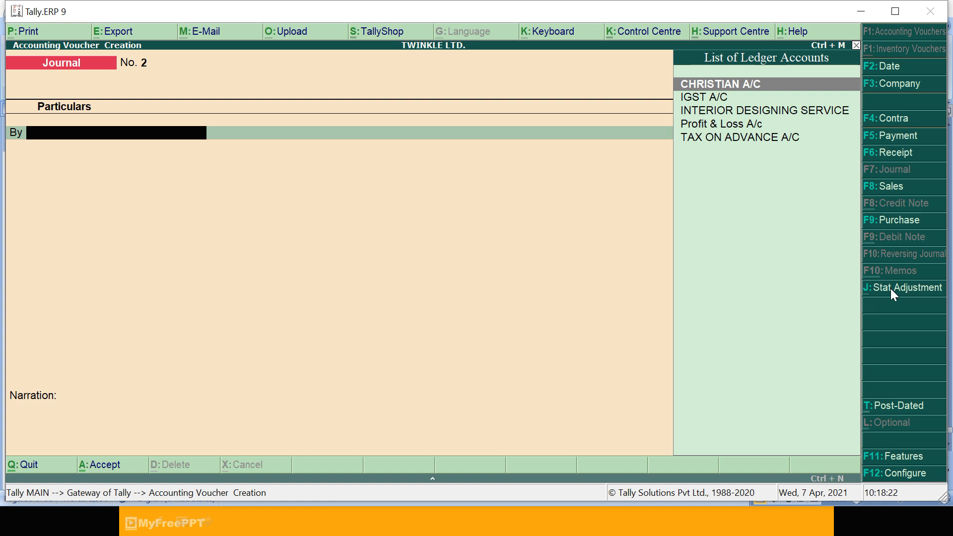
left_click(899, 139)
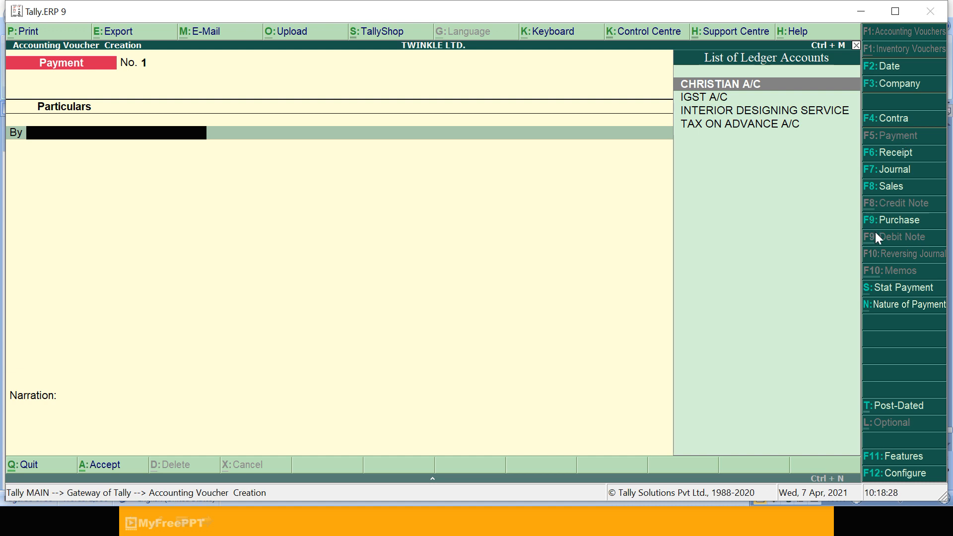
left_click(906, 308)
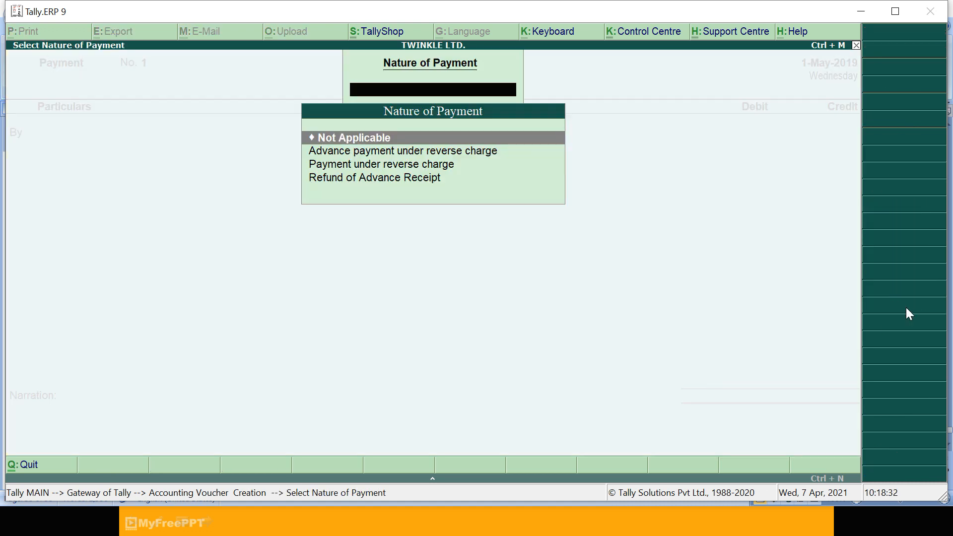
key("Down")
key("Down")
key("Down")
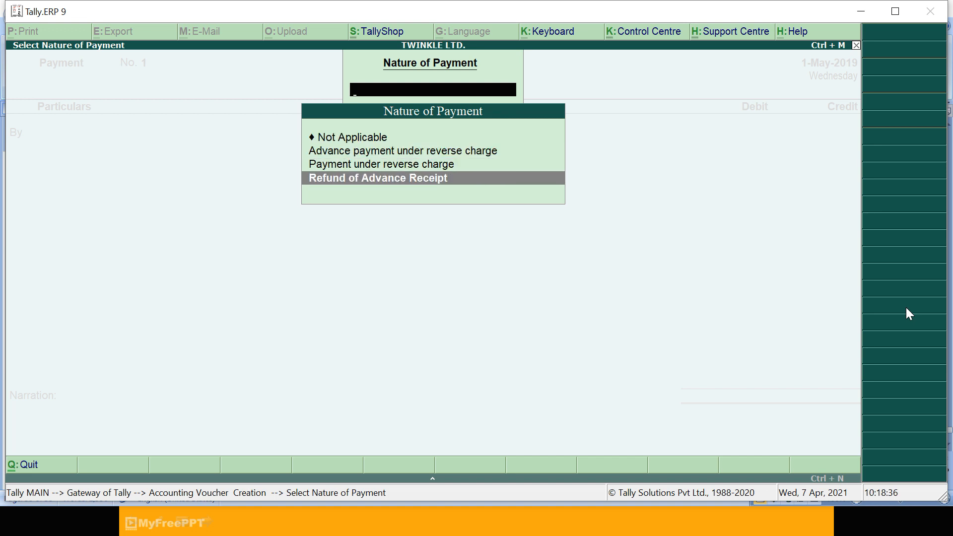
key("Return")
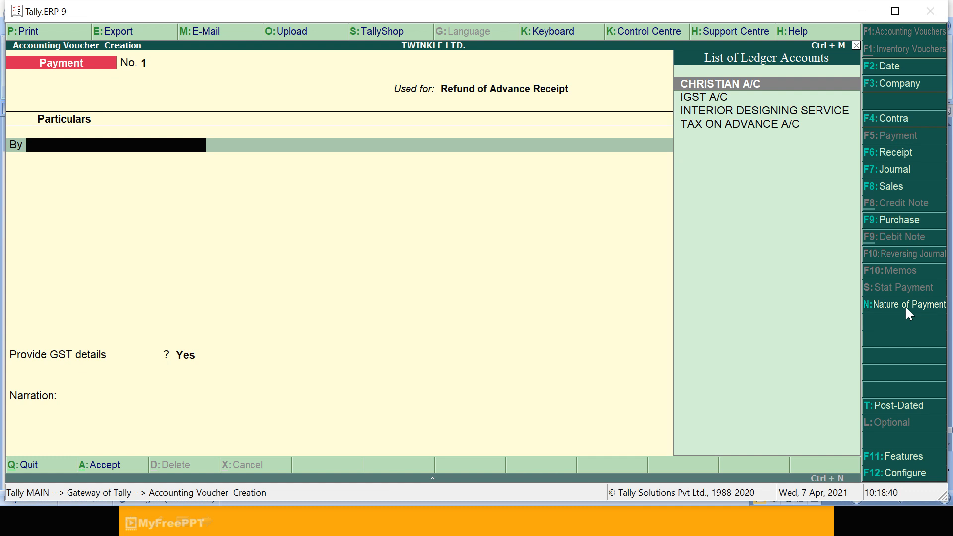
Debit the customer's ledger in the payment with a refund of 2,00,000 for INTERIOR DESIGNING SERVICE.
key("Return")
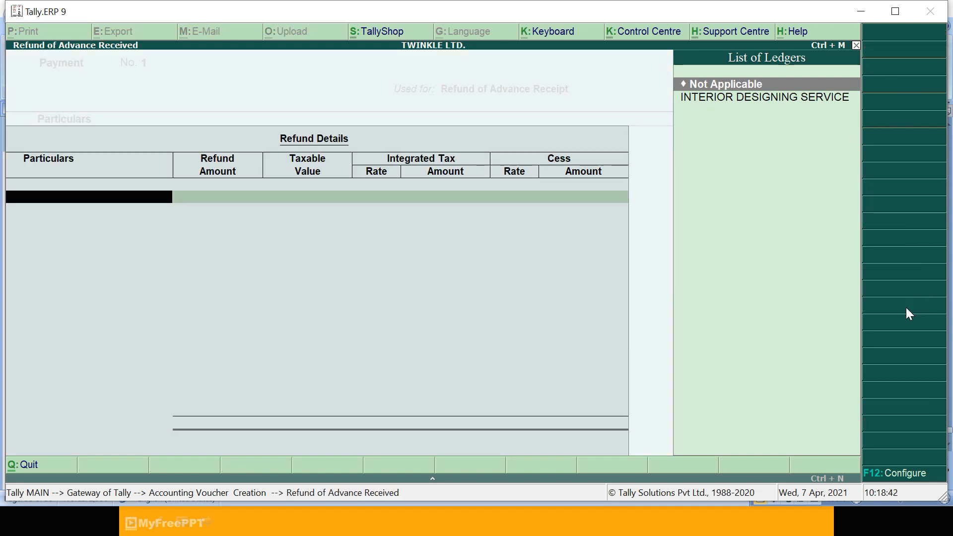
key("Down")
key("Return")
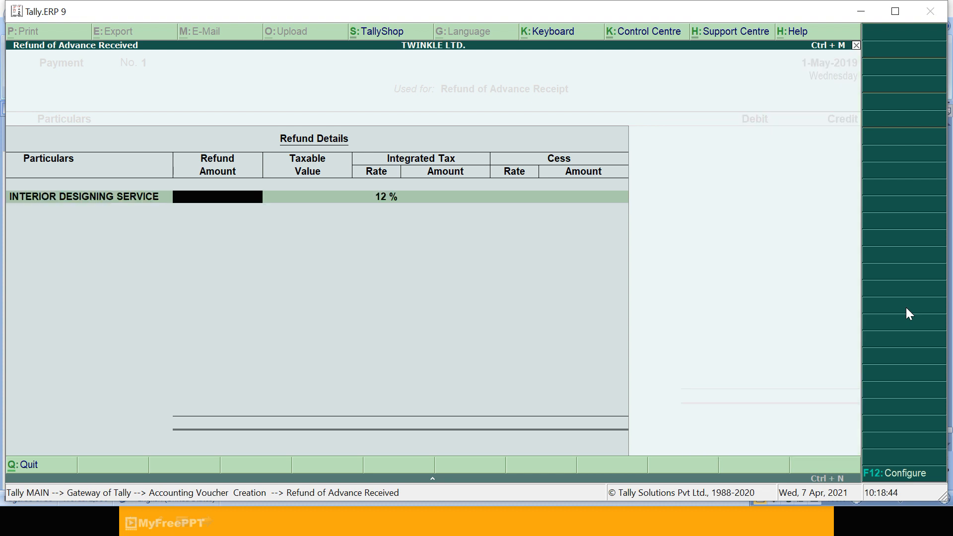
type("2,00,00")
type("0")
key("Return")
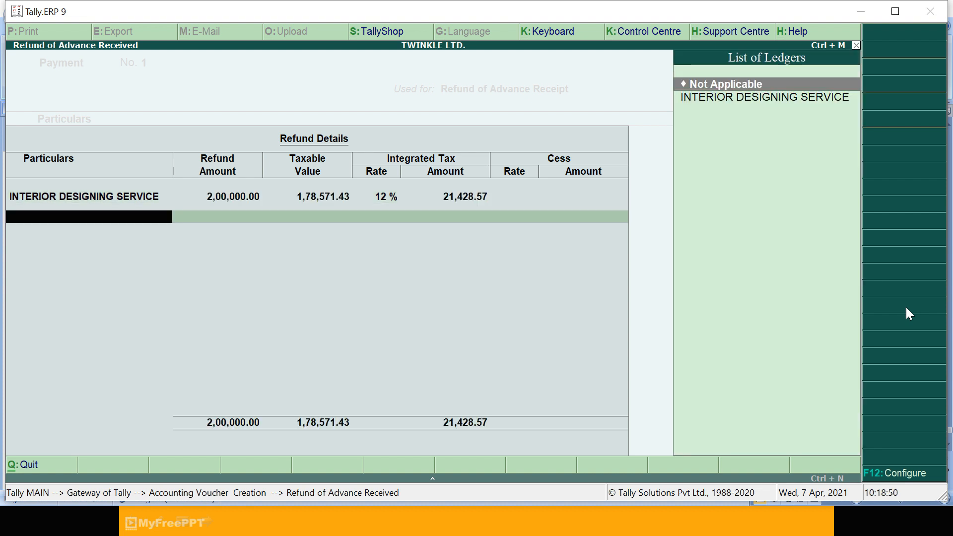
key("Return")
key("Return")
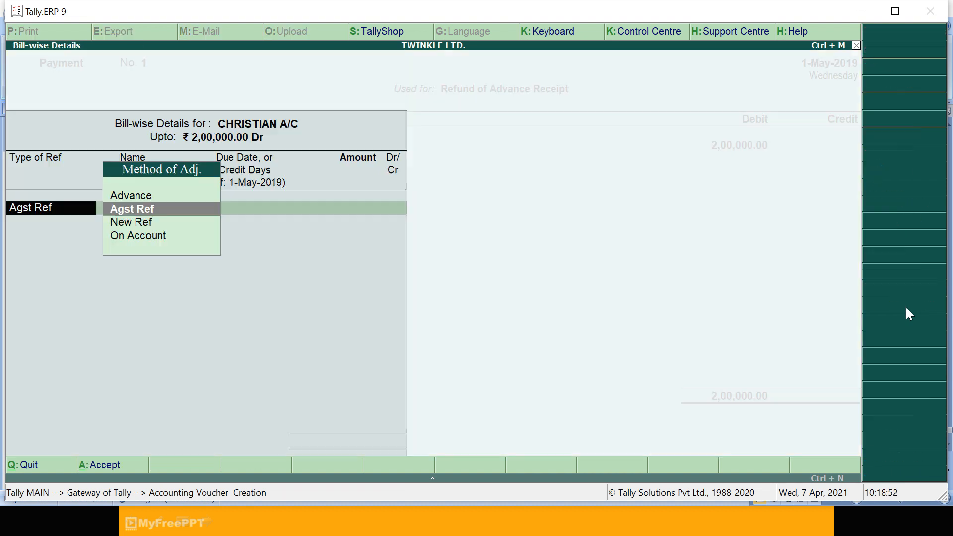
Adjust the refund as Agst Ref to pending bill 1 and credit Cash with 2,00,000.
key("Return")
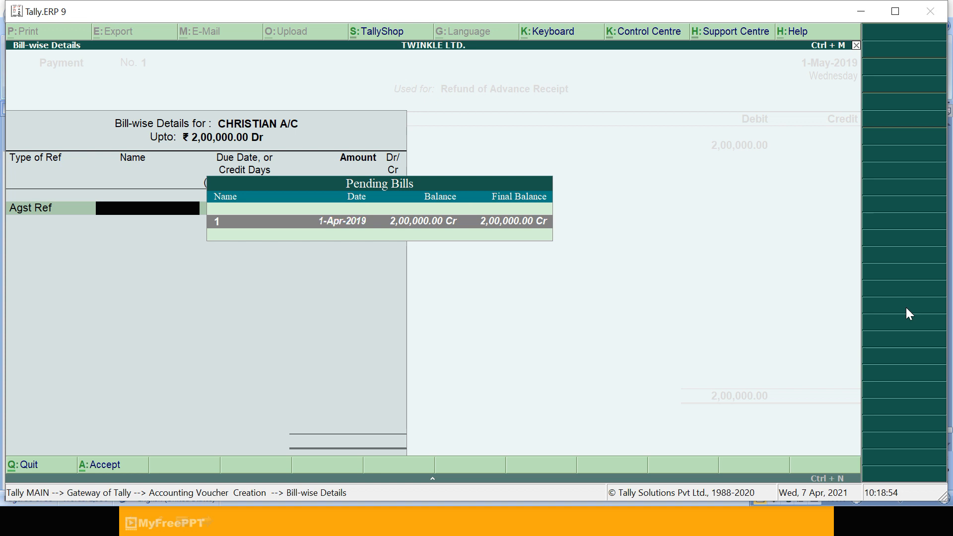
key("Return")
key("Return")
key("Return")
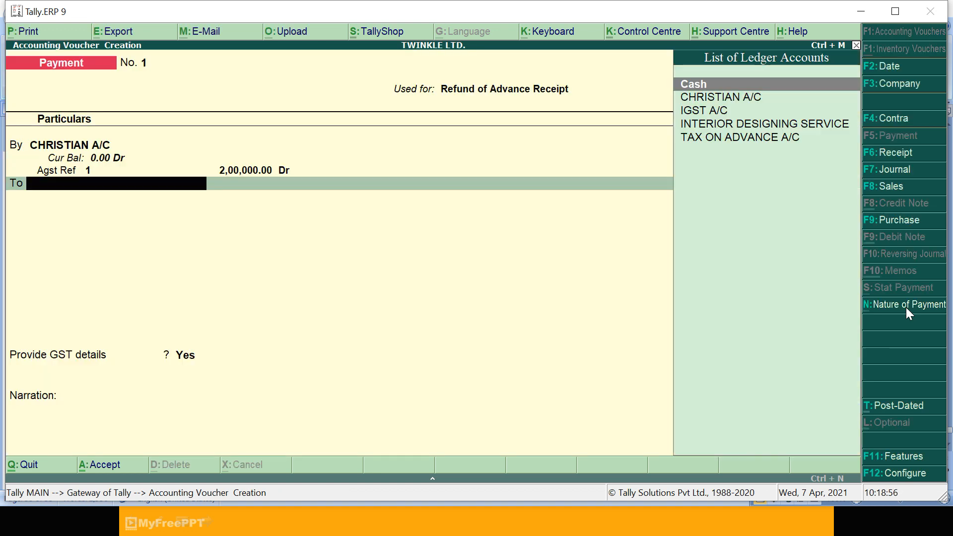
key("Return")
key("Return")
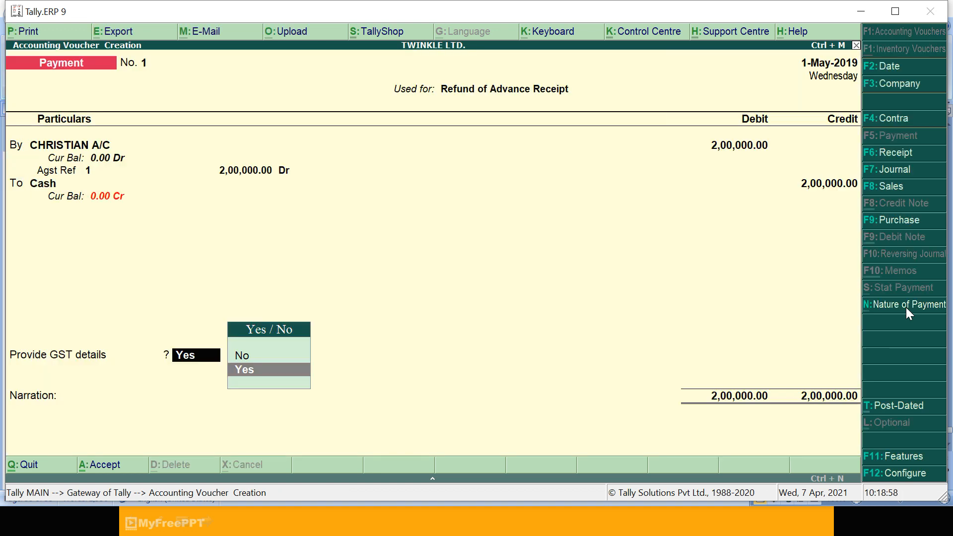
Provide the original receipt details as receipt number 1 dated 1-4, and save the refund payment voucher without narration.
key("Return")
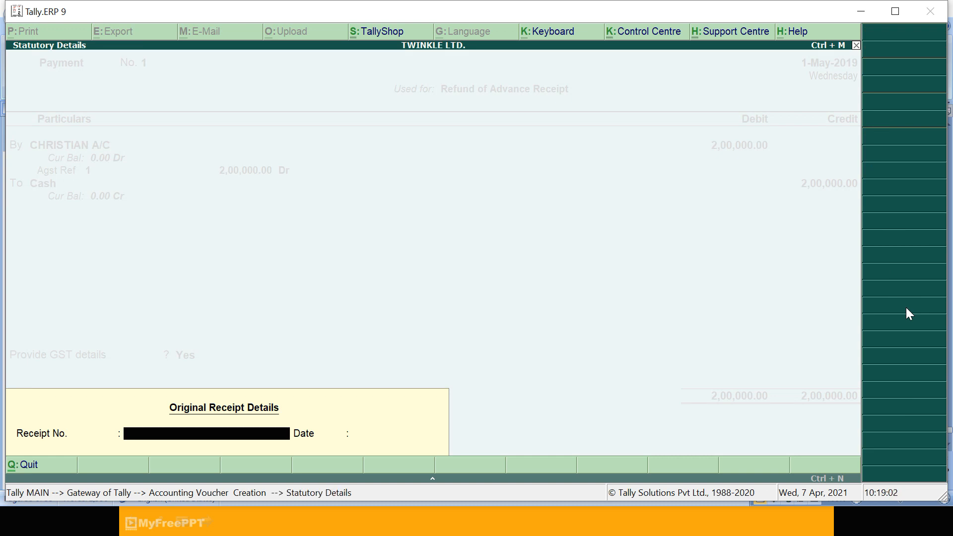
type("1")
key("Return")
type("1-")
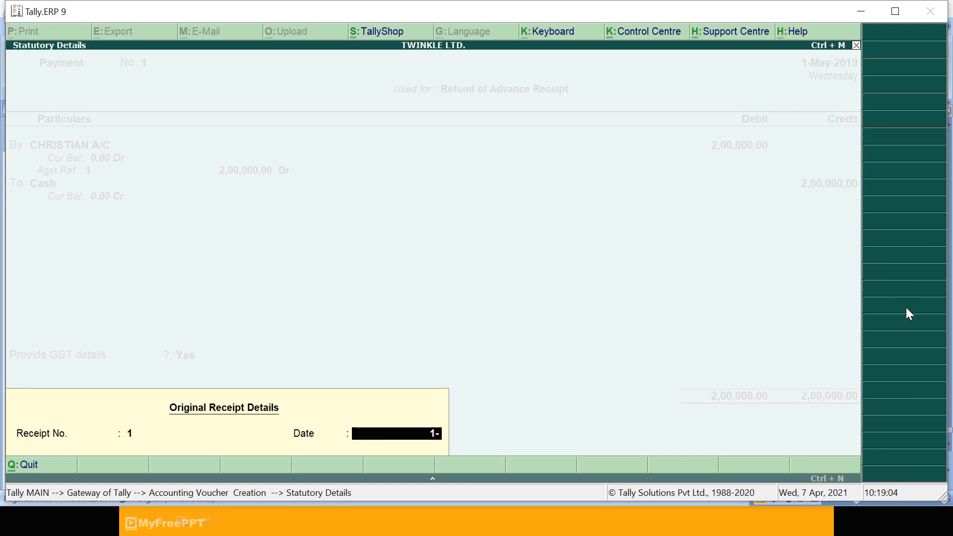
type("4")
key("Return")
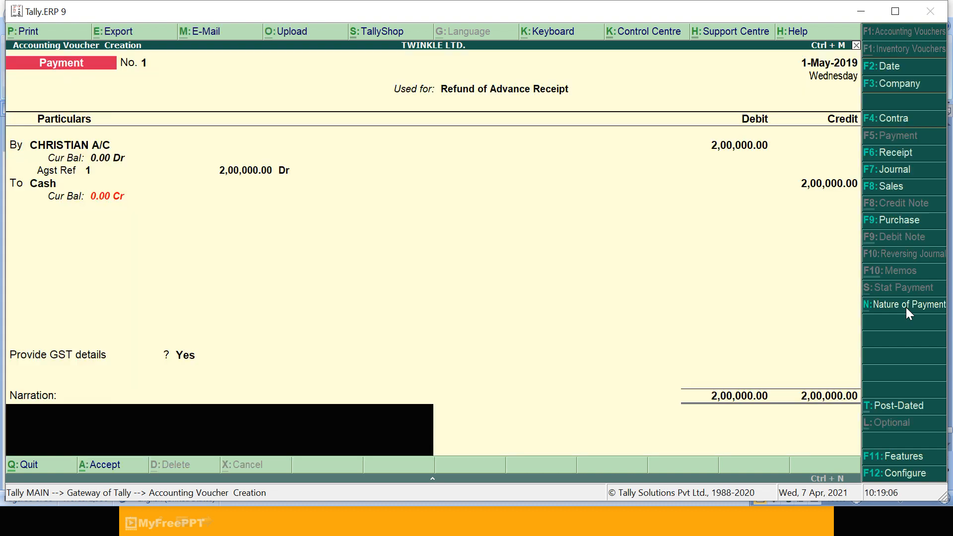
key("Return")
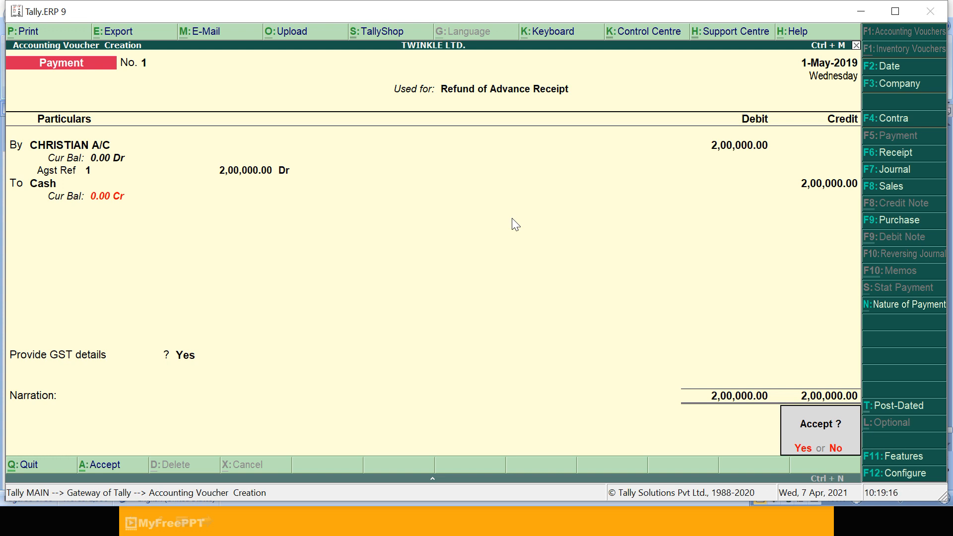
key("Return")
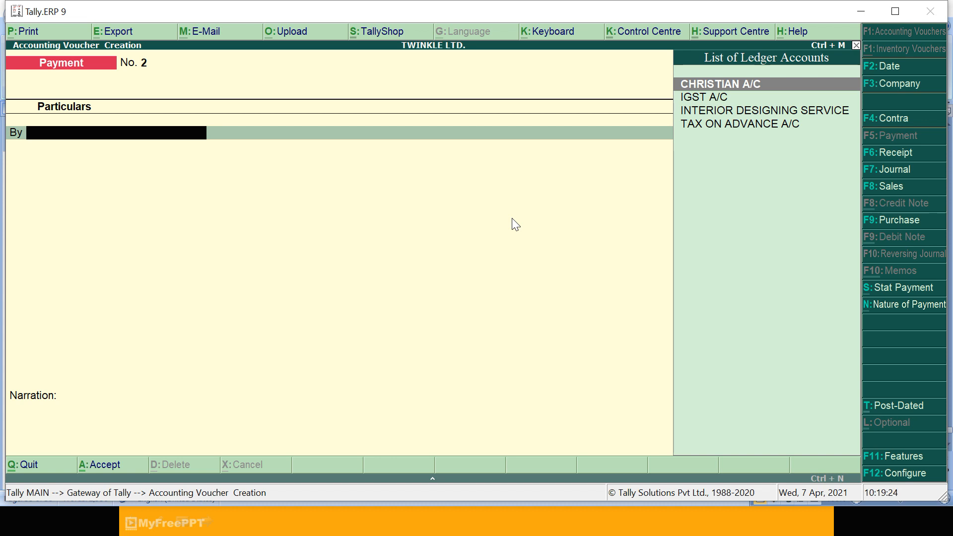
Start a journal voucher with a GST stat adjustment for Decrease of Tax Liability, Cancellation of Advance Receipts for Exports/SEZ sales.
left_click(896, 172)
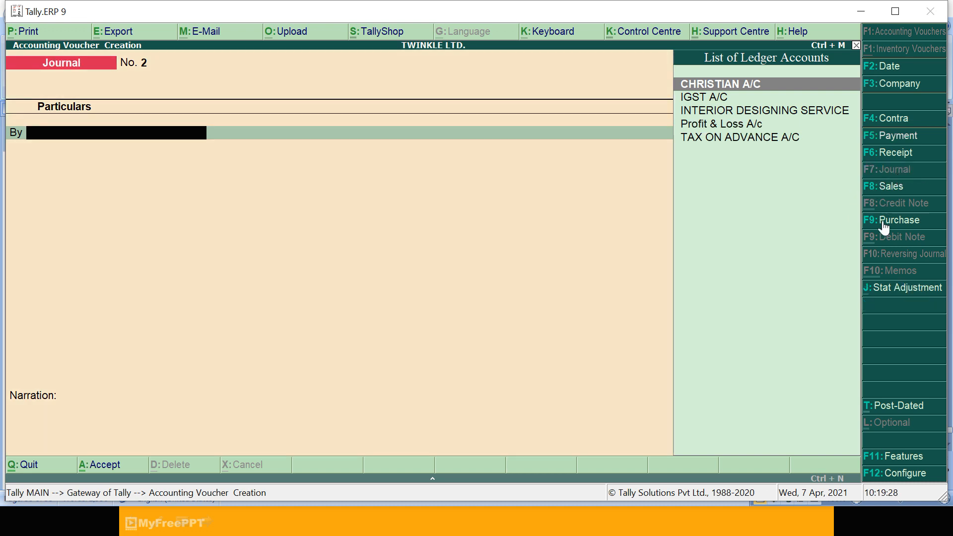
left_click(894, 290)
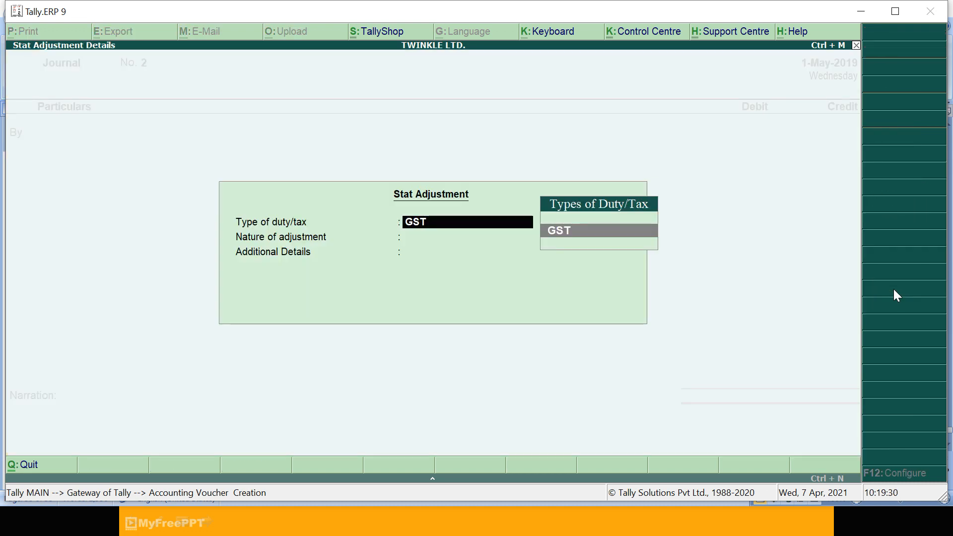
key("Return")
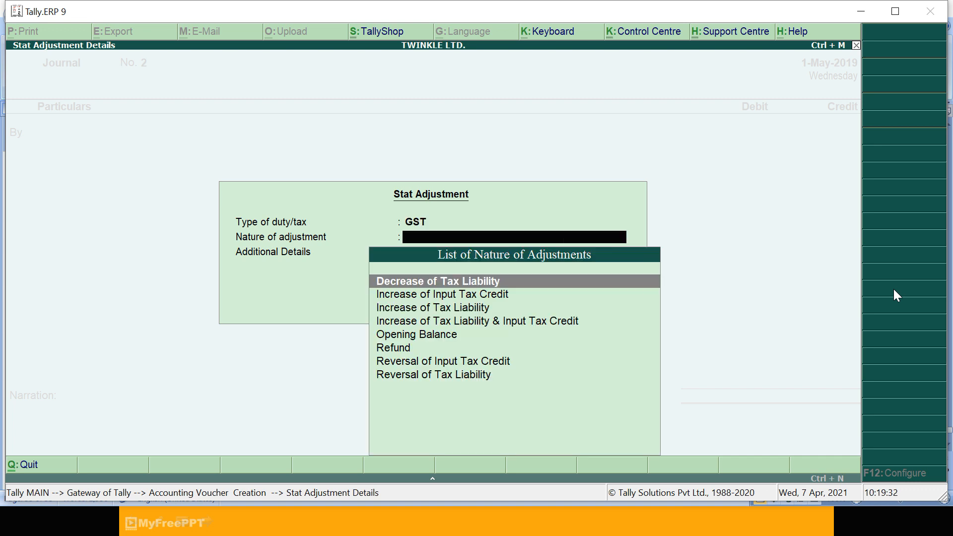
key("Return")
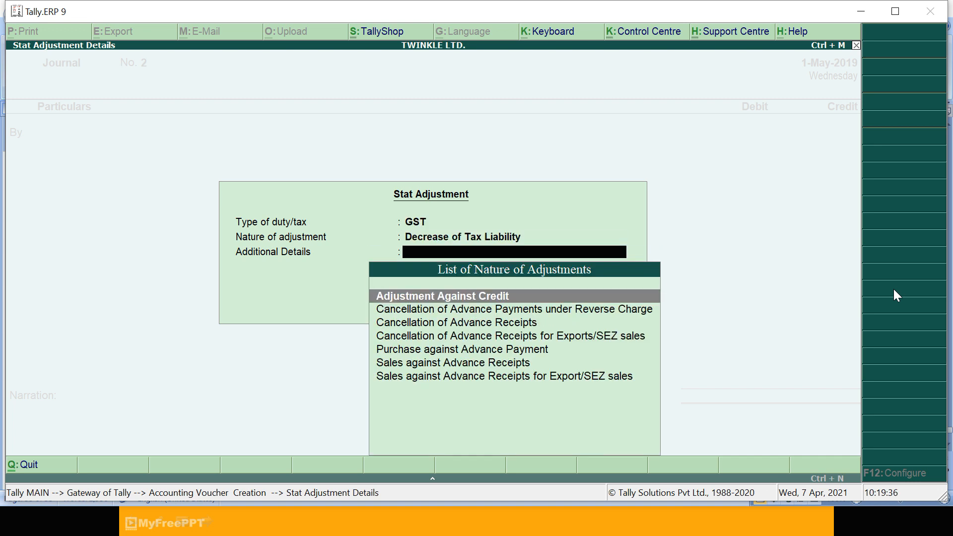
key("Down")
key("Down")
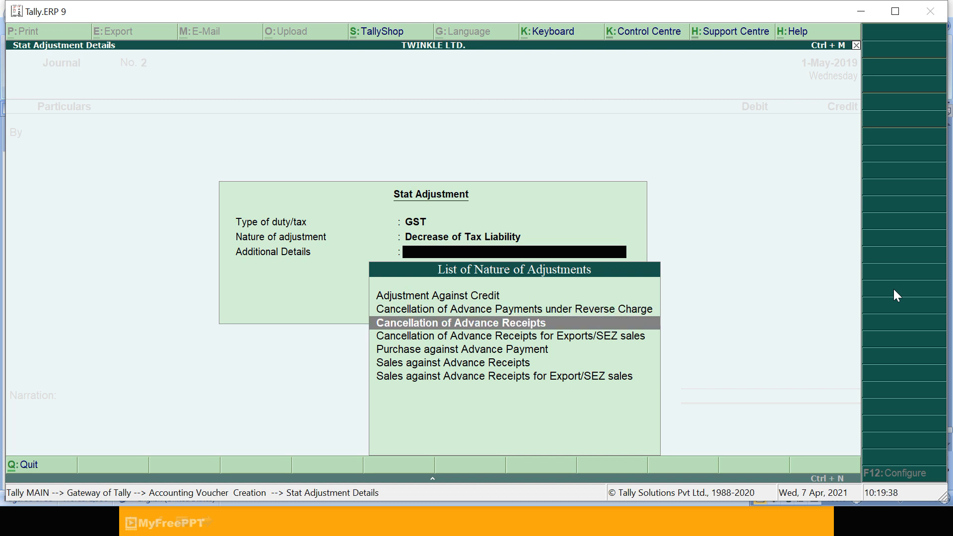
key("Down")
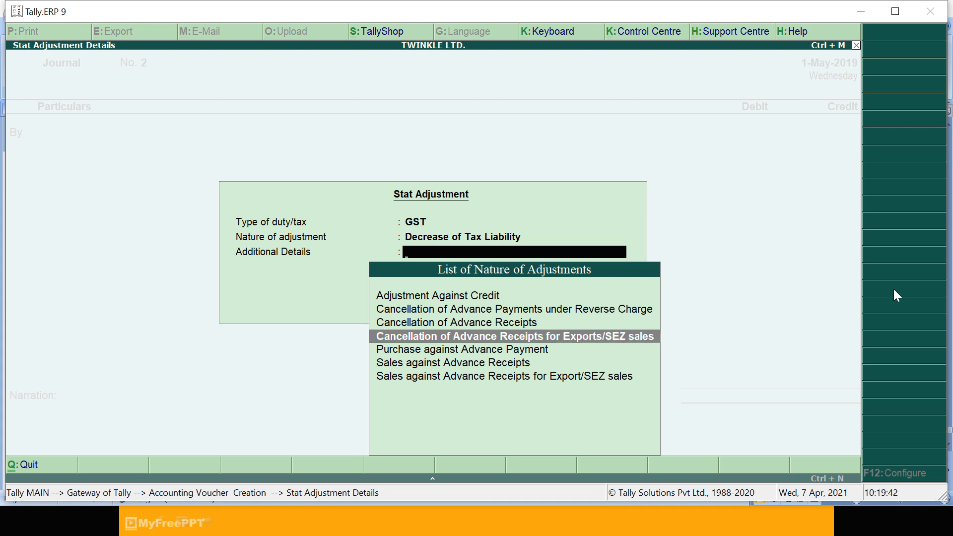
key("Return")
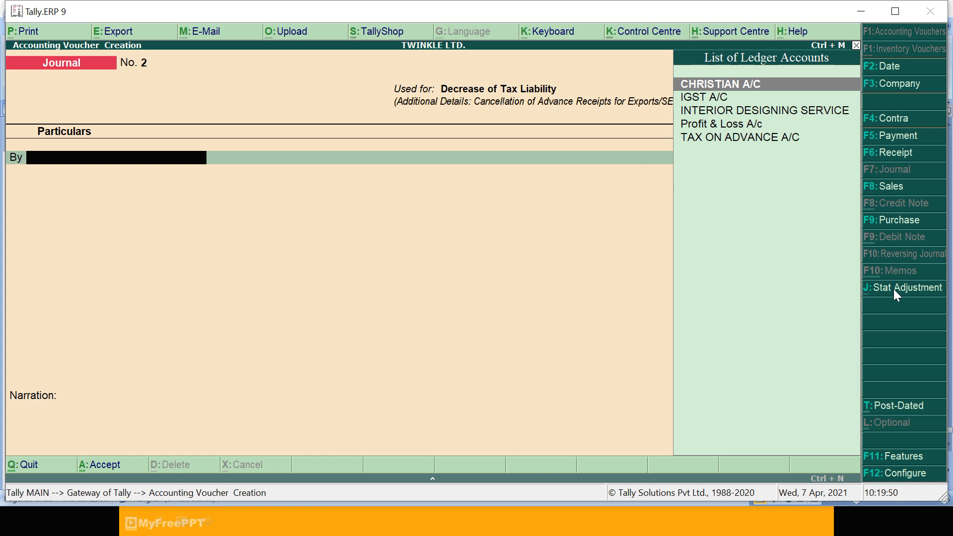
Debit IGST A/C with 21,428.57 at a 12% rate on a taxable value of 200000.
type("I")
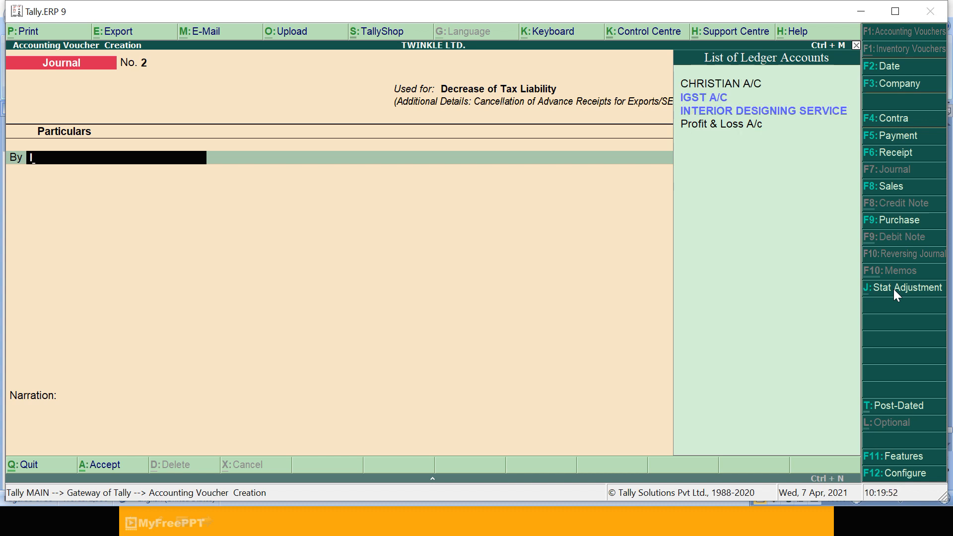
key("Down")
key("Return")
type("1")
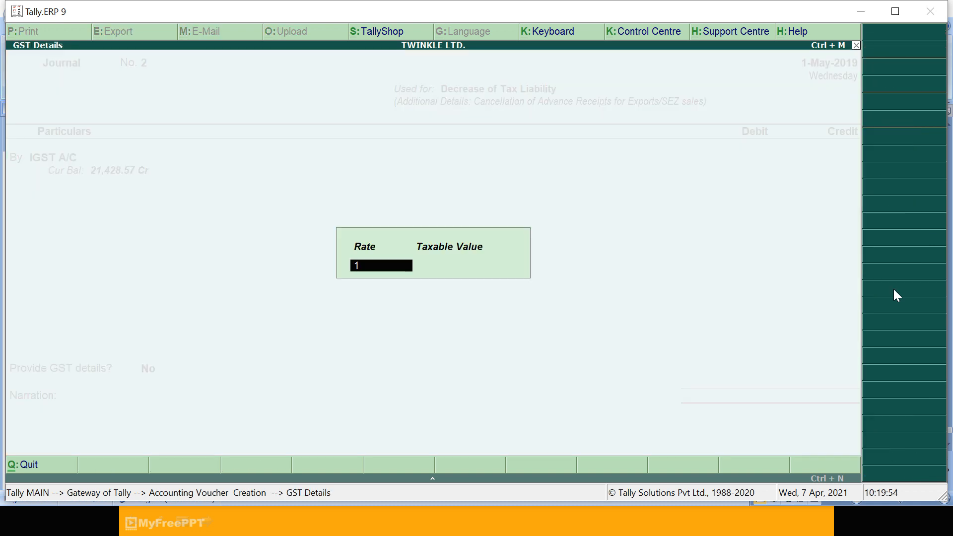
type("2")
key("Return")
type("200000")
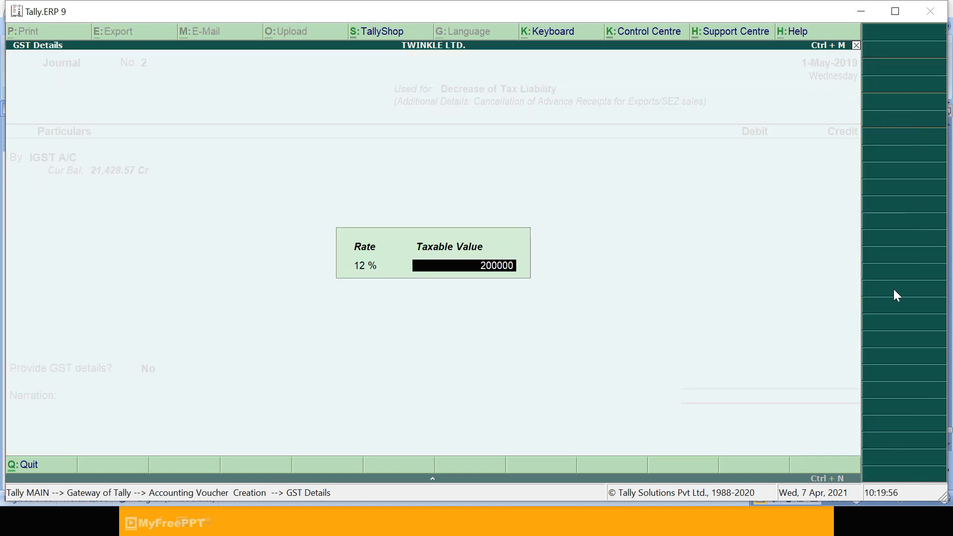
key("Return")
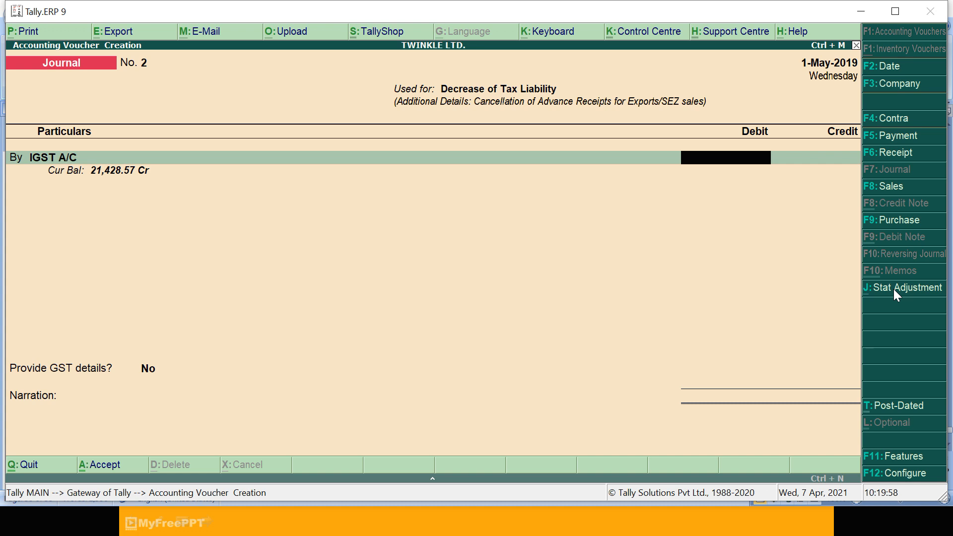
type("21,428.57")
key("Return")
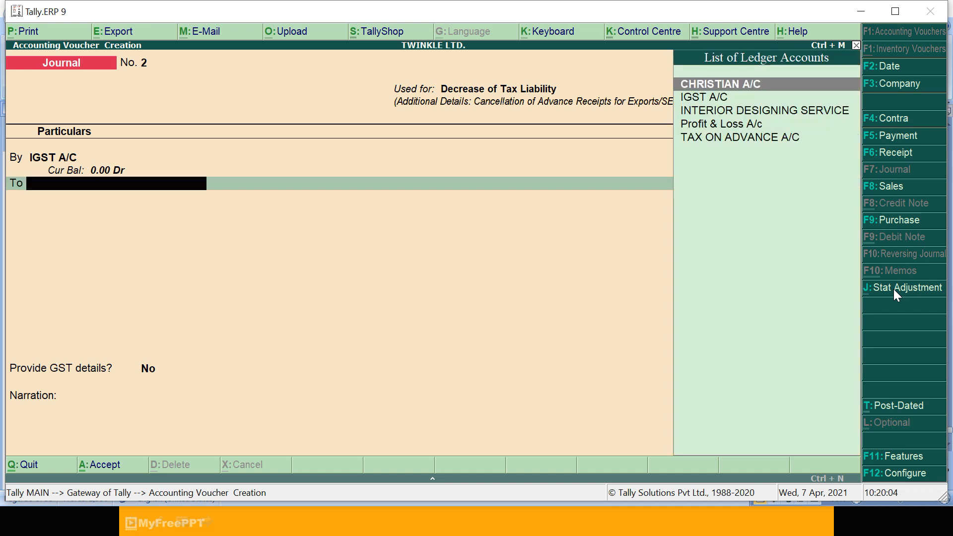
Credit TAX ON ADVANCE A/C with 21,428.57 in the journal.
key("Down")
key("Down")
key("Down")
key("Down")
key("Return")
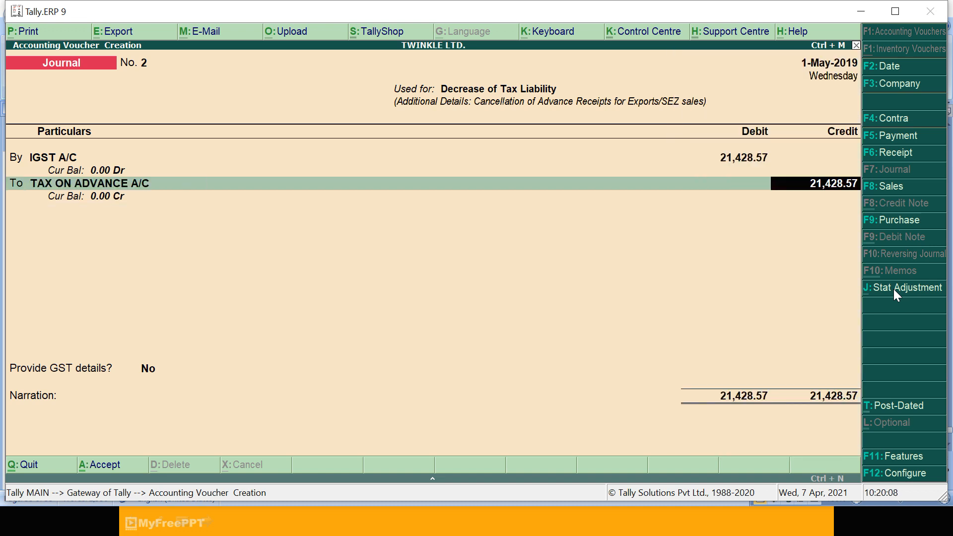
key("Return")
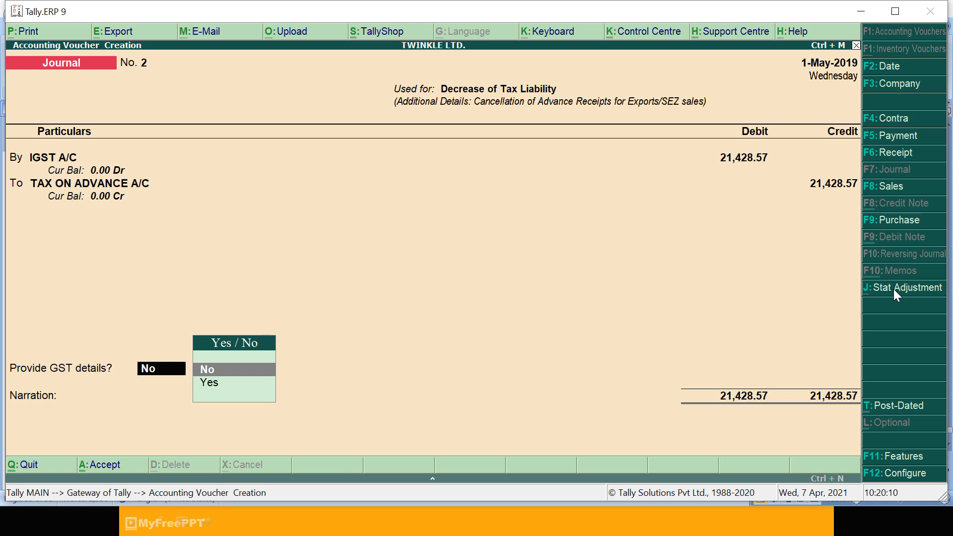
Provide GST details with advance receipt number 1 dated 1-Apr-2019 and refund voucher number 1 dated 1-May-2019.
key("Down")
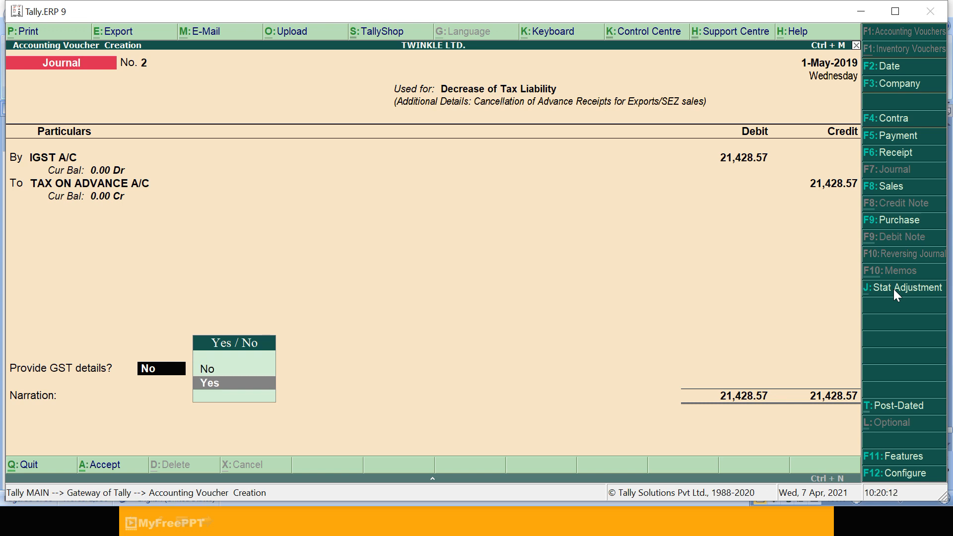
key("Return")
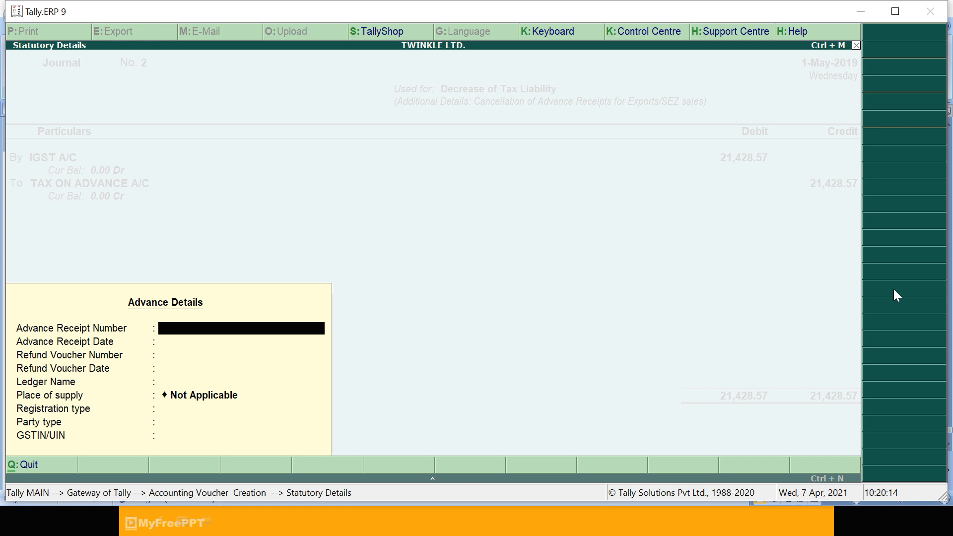
type("1")
key("Return")
type("1")
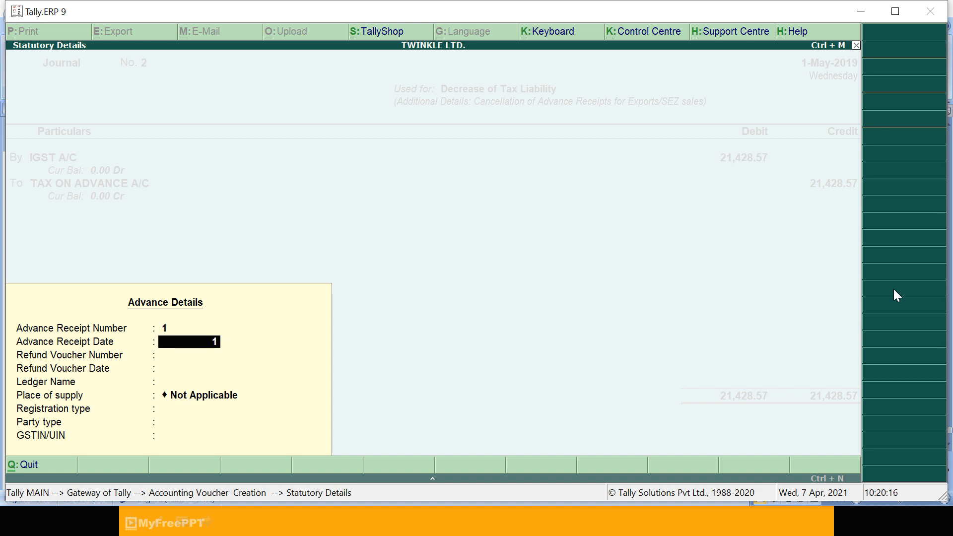
type("-4")
key("Return")
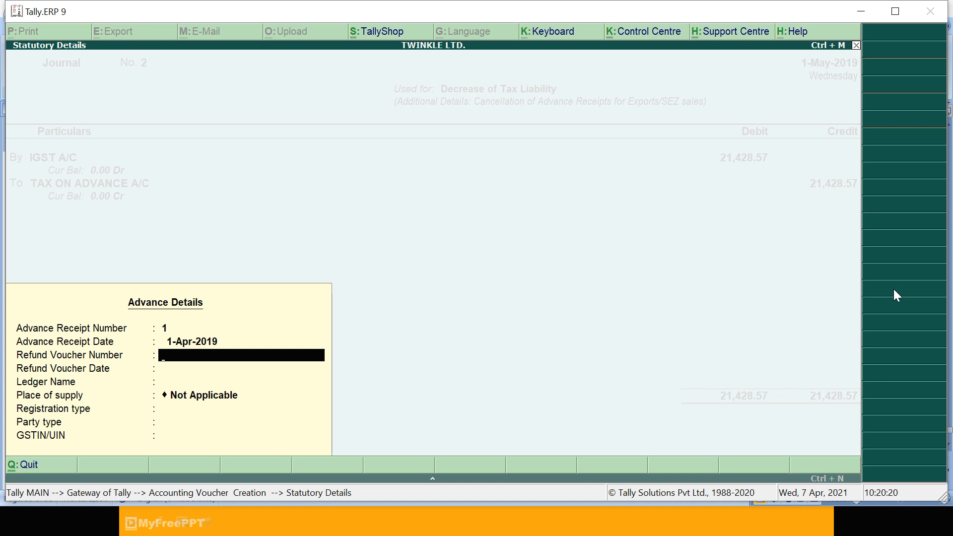
type("1")
key("Return")
type("1")
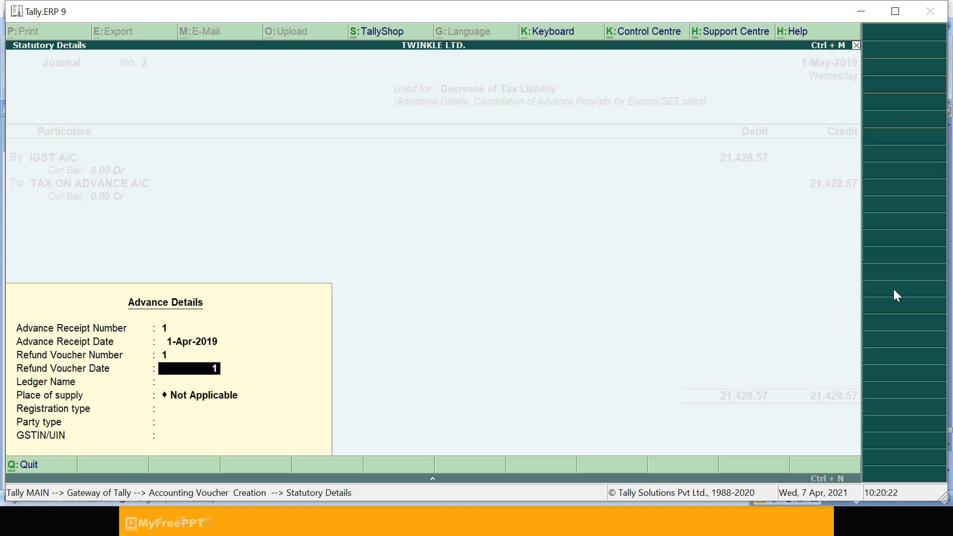
type("-5")
key("Return")
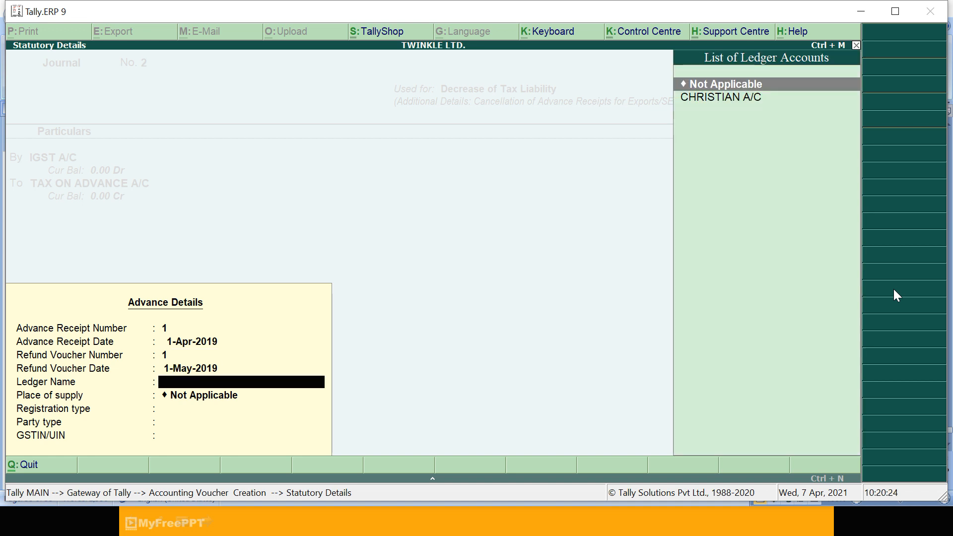
Choose the customer's ledger in the advance details, keep its default place of supply and party settings, and save the journal without narration.
key("Down")
key("Return")
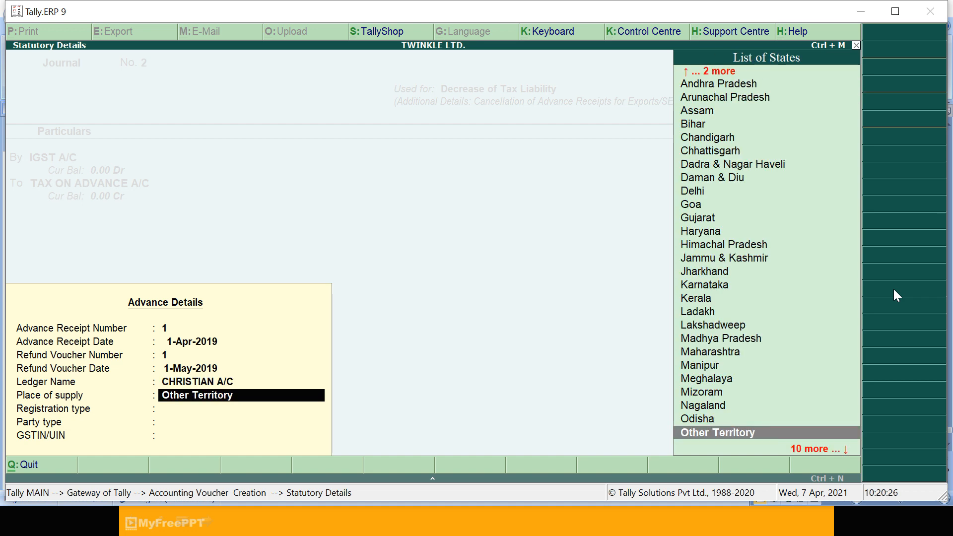
key("Return")
key("Return")
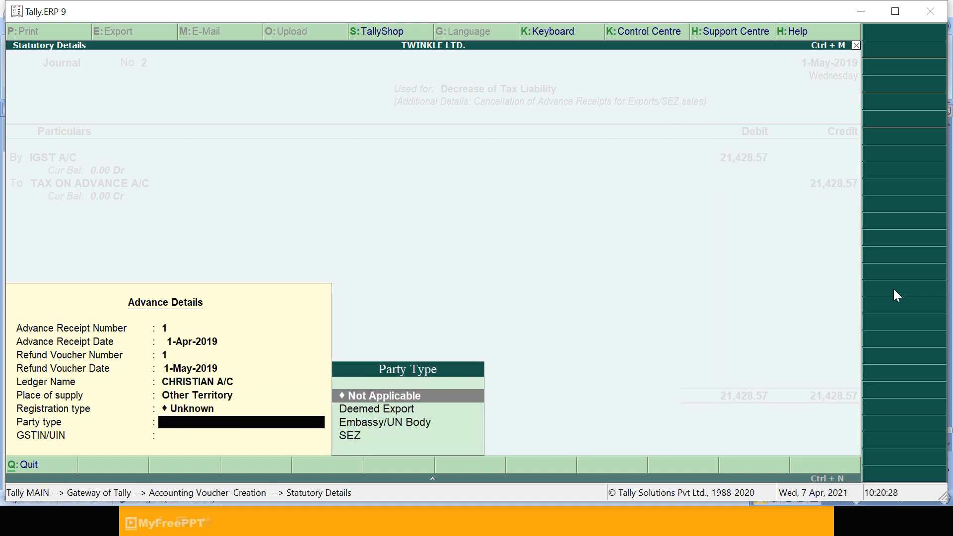
key("Return")
key("Return")
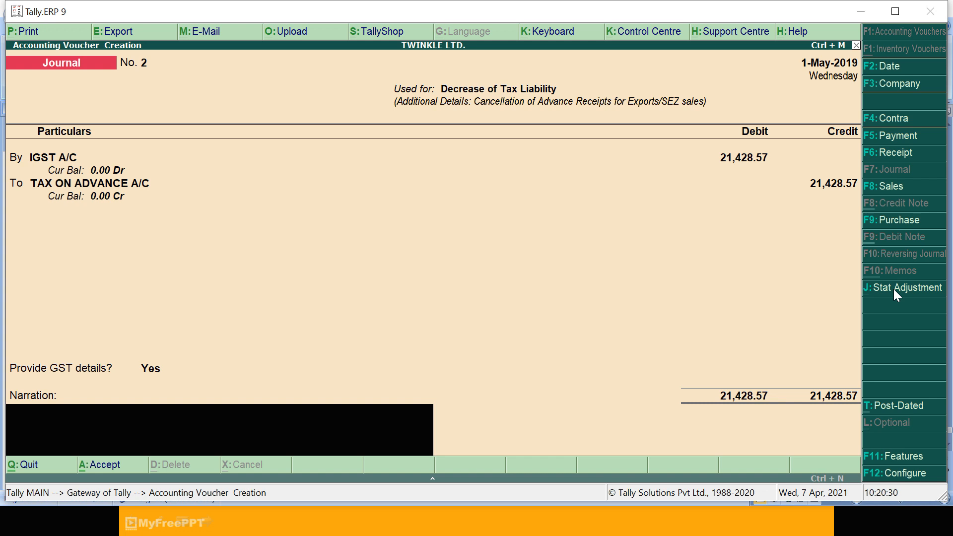
key("Return")
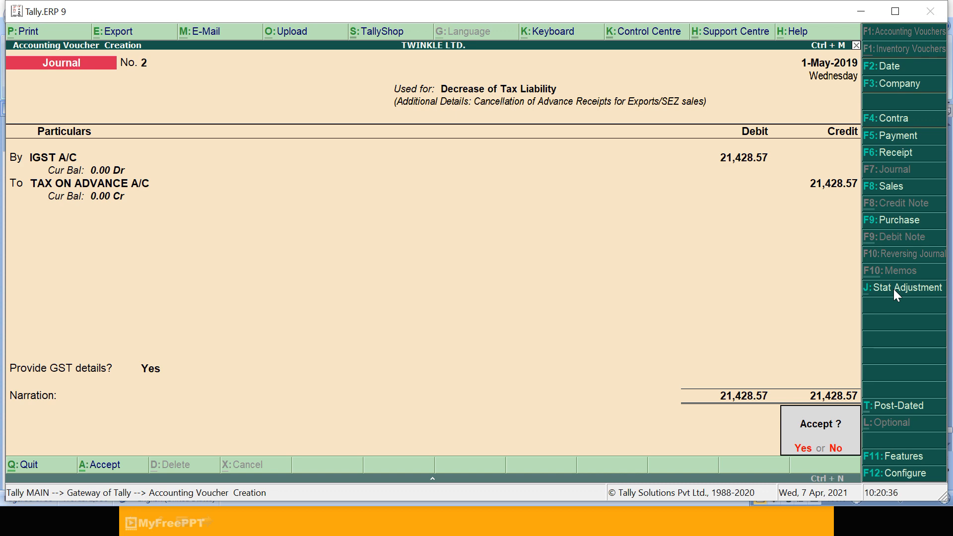
key("Return")
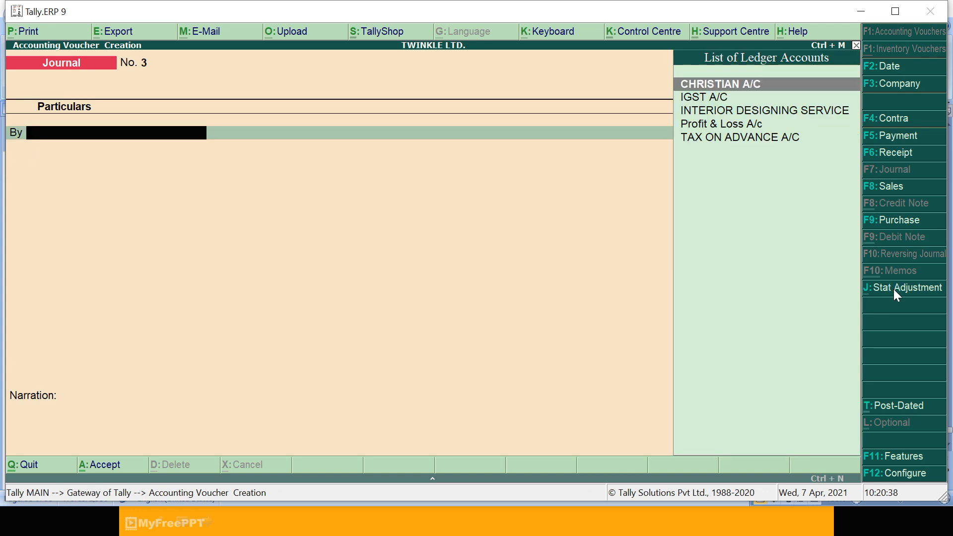
Leave voucher entry and check the Balance Sheet in detailed form.
key("Escape")
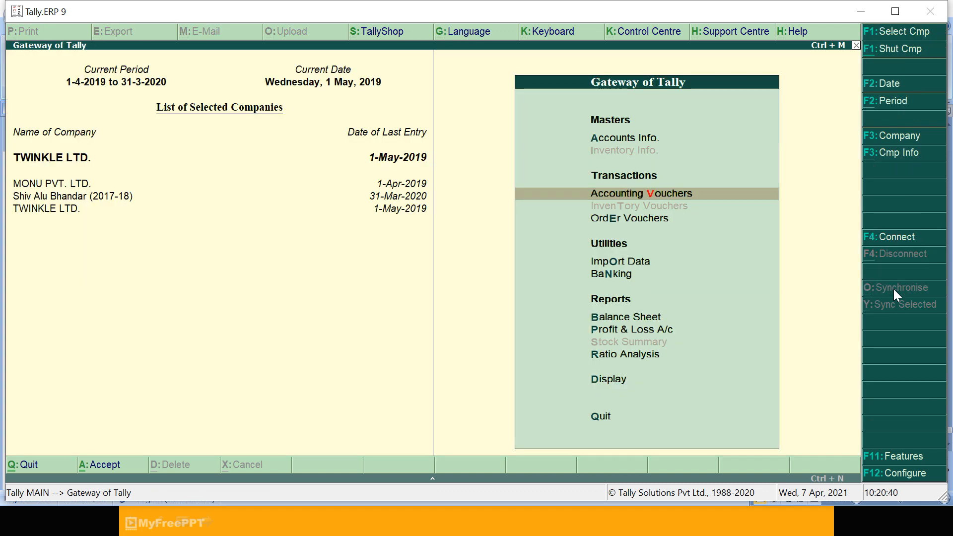
key("b")
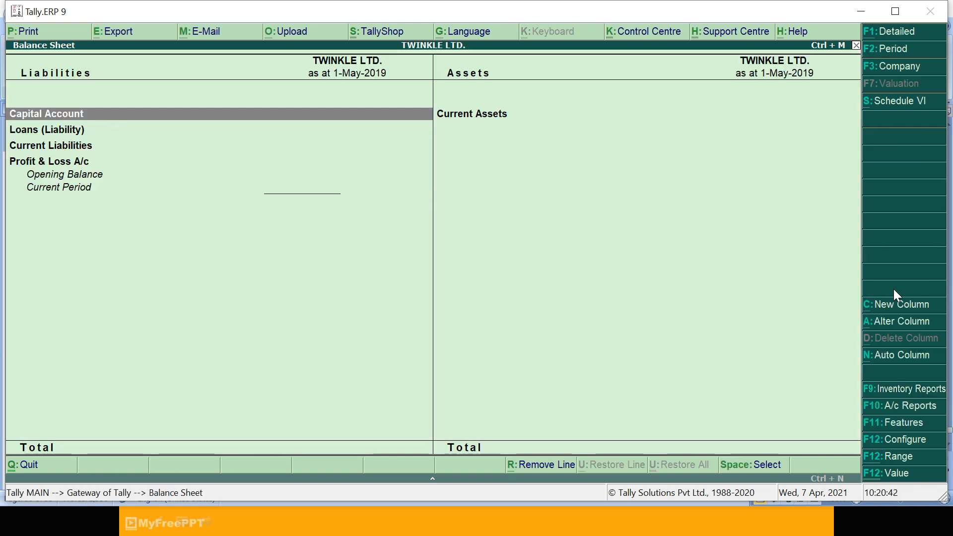
left_click(913, 33)
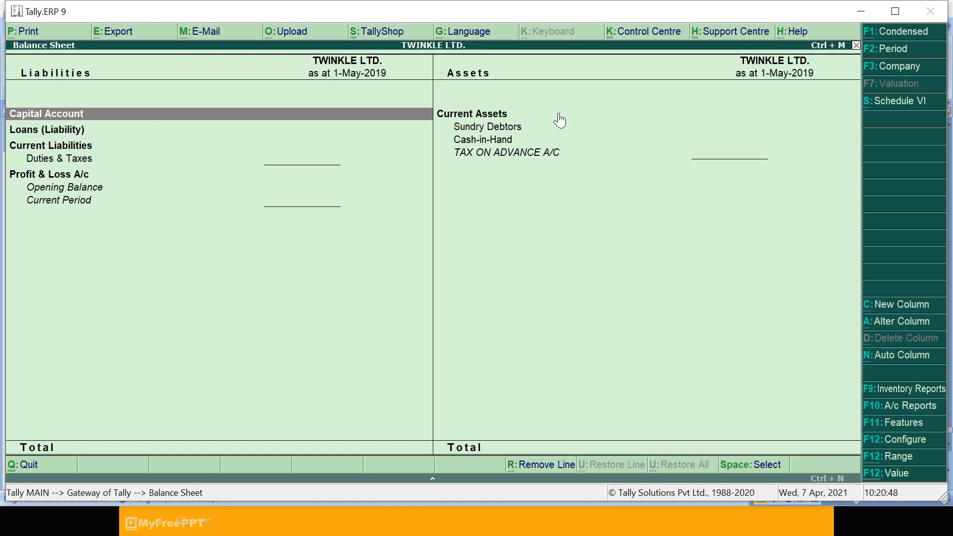
key("Escape")
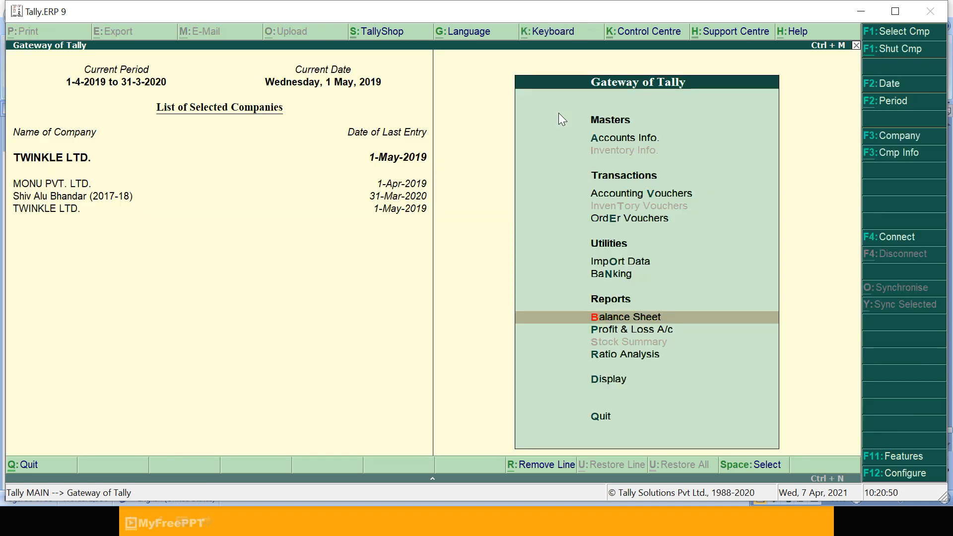
Open the GSTR-1 report from the GST statutory reports.
key("d")
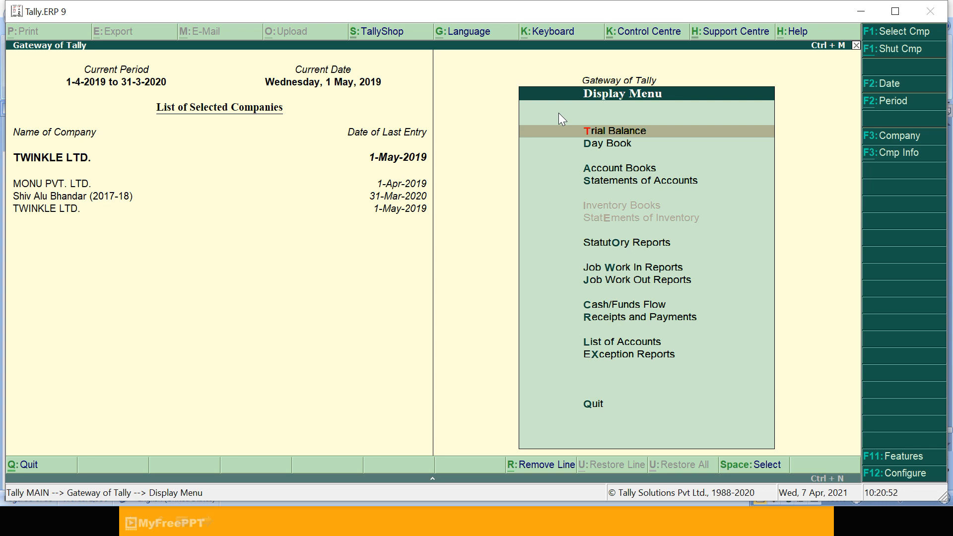
key("Down")
key("Down")
key("Down")
key("Down")
key("Down")
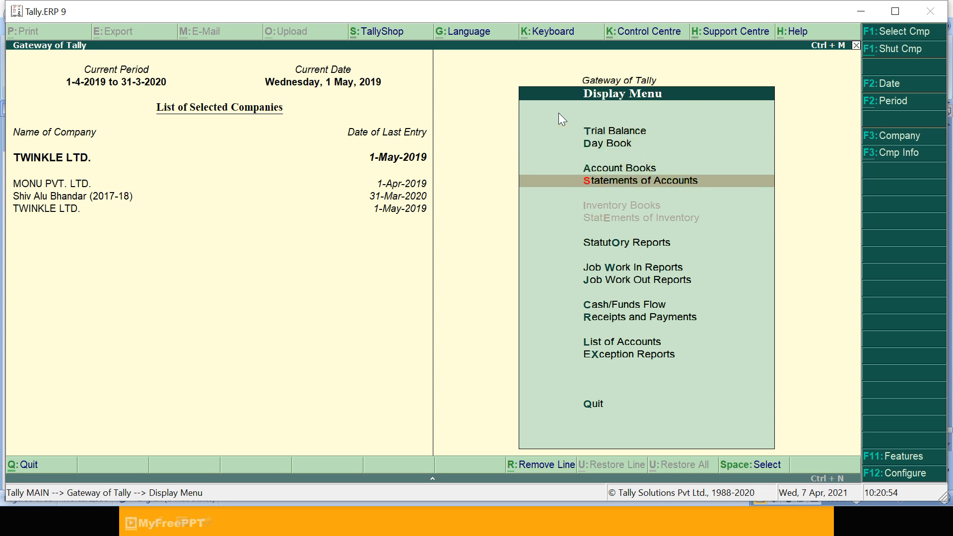
key("Up")
key("Return")
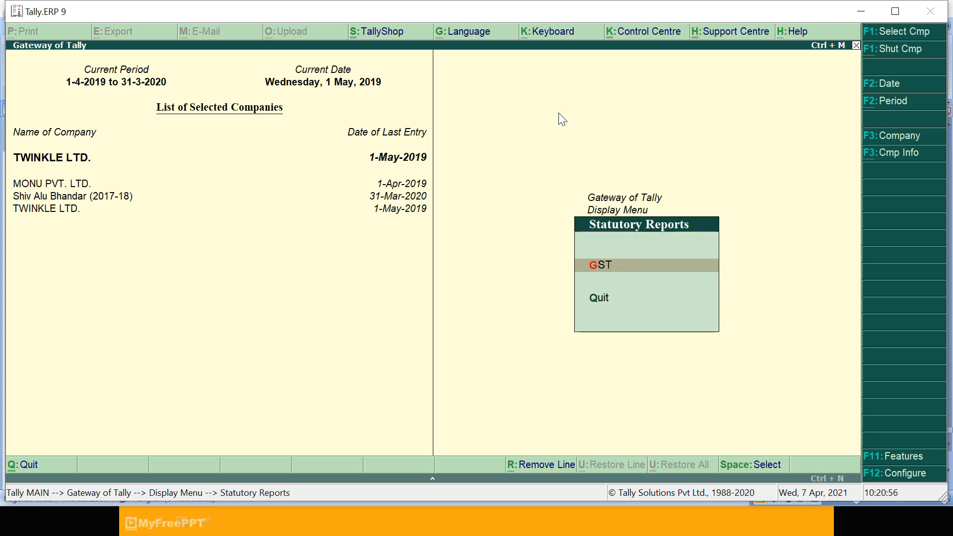
key("Return")
key("Return")
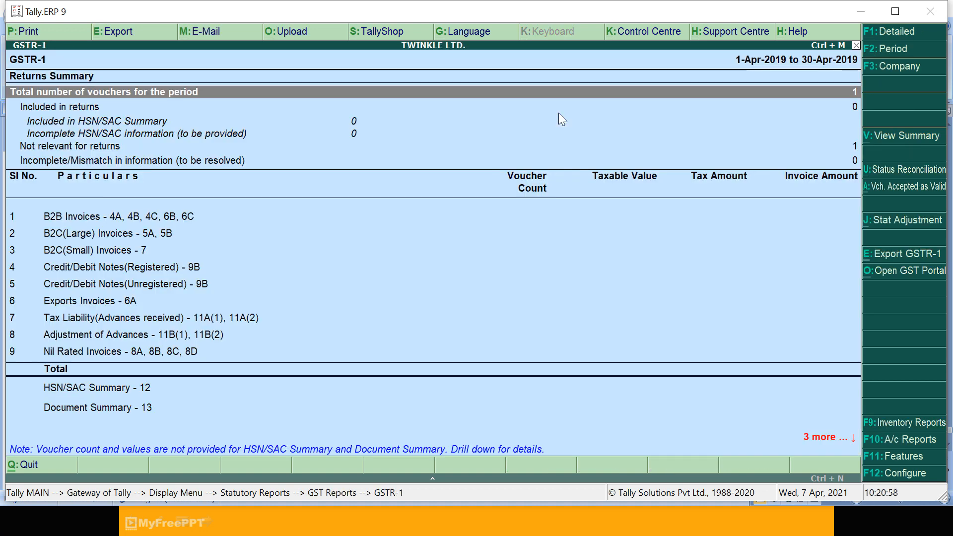
Examine the April 2019 GSTR-1 summary from the voucher totals down to the Advance Receipts section and back.
key("Down")
key("Down")
key("Down")
key("Down")
key("Down")
key("Down")
key("Down")
key("Down")
key("Down")
key("Down")
key("Down")
key("Down")
key("Down")
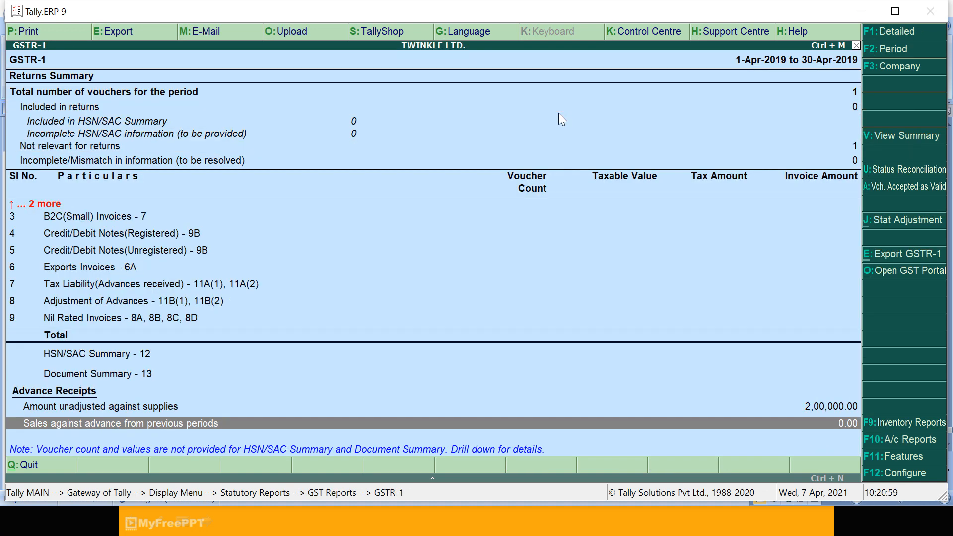
key("Up")
key("Up")
key("Up")
key("Up")
key("Up")
key("Up")
key("Up")
key("Up")
key("Up")
key("Up")
key("Up")
key("Up")
key("Up")
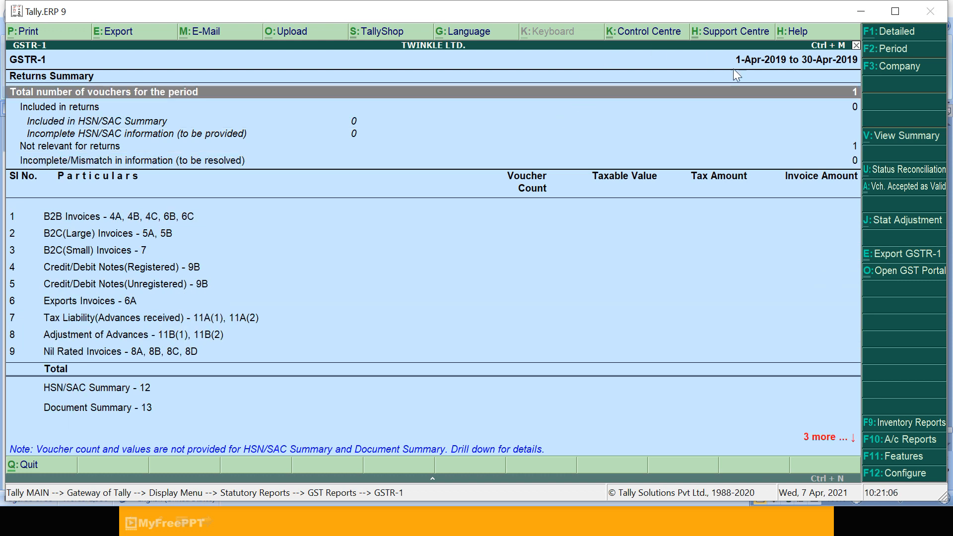
Set the GSTR-1 report period from 1-5-2019 to 1-6-2019.
left_click(899, 53)
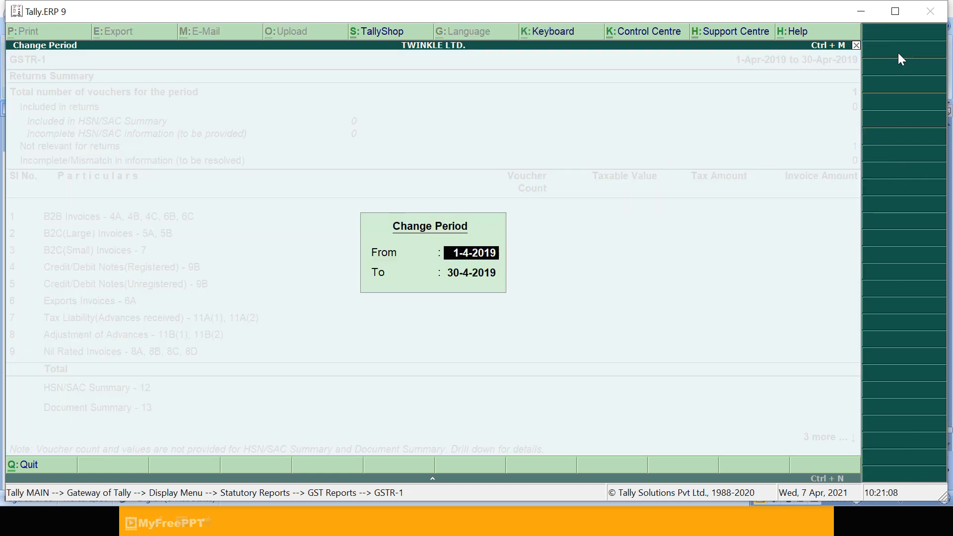
type("1")
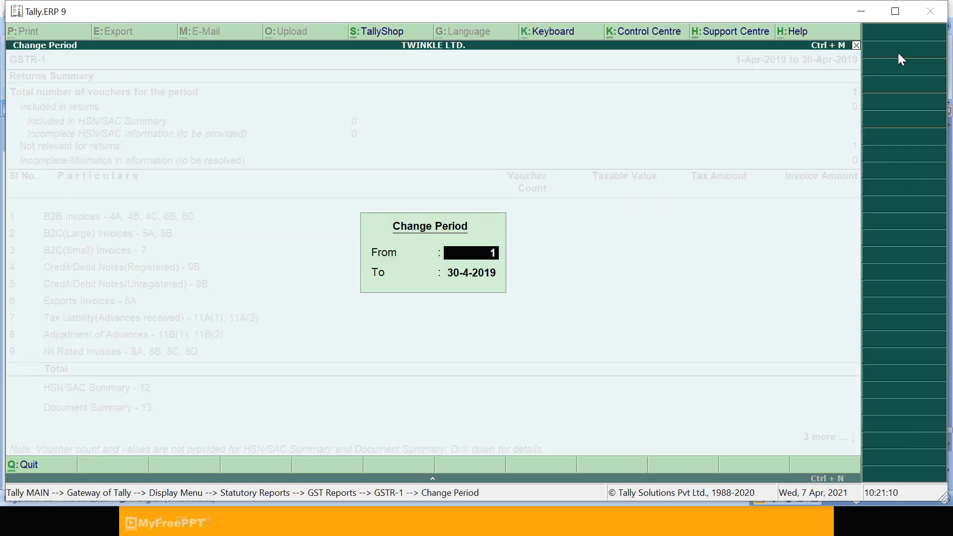
type("-5")
key("Return")
type("1-6")
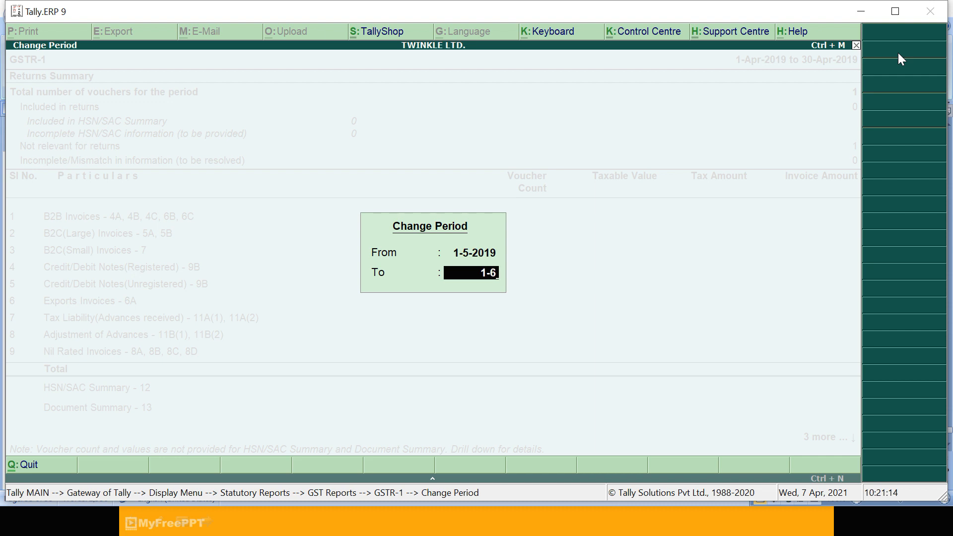
key("Return")
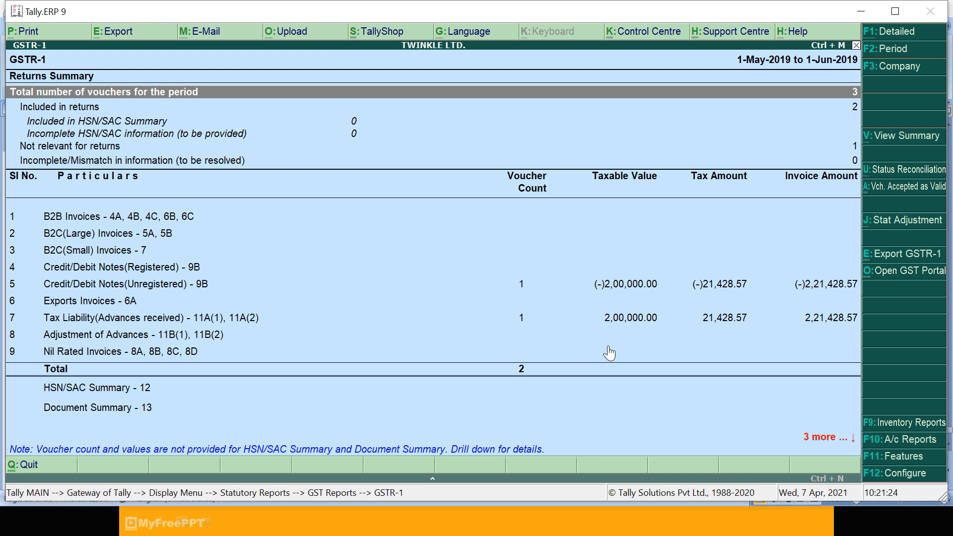
Go through the GSTR-1 summary rows and open the journal voucher behind Credit/Debit Notes(Unregistered) - 9B.
key("Down")
key("Down")
key("Down")
key("Down")
key("Down")
key("Down")
key("Down")
key("Down")
key("Down")
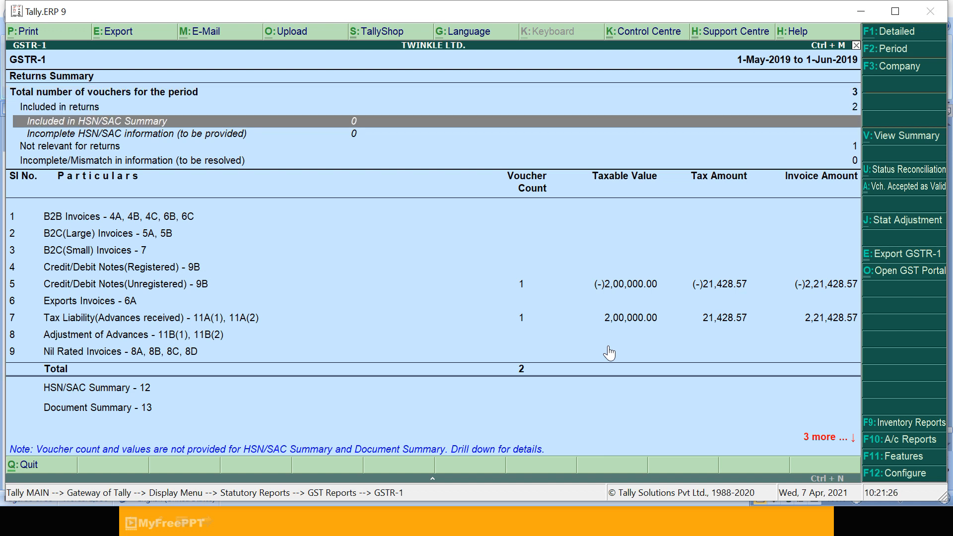
key("Down")
key("Down")
key("Down")
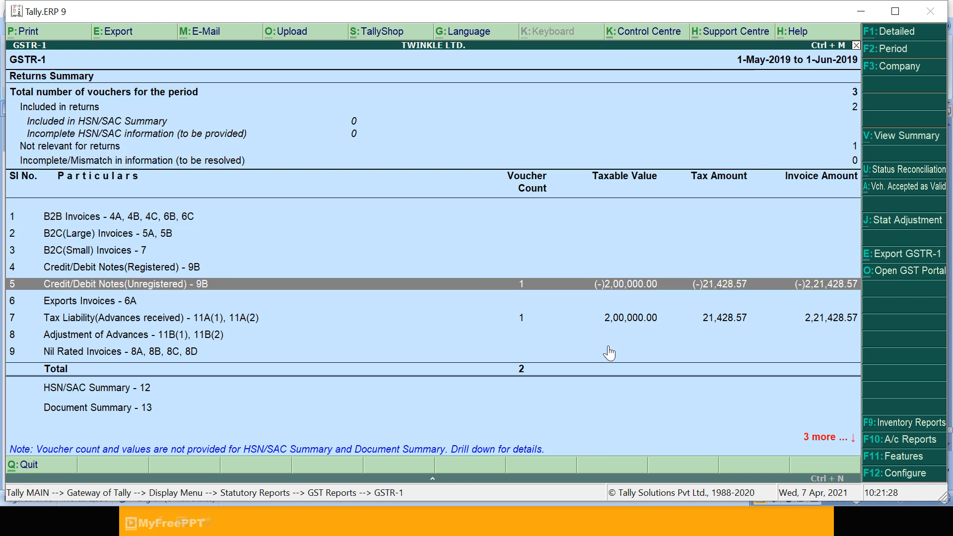
key("Up")
key("Up")
key("Return")
key("Return")
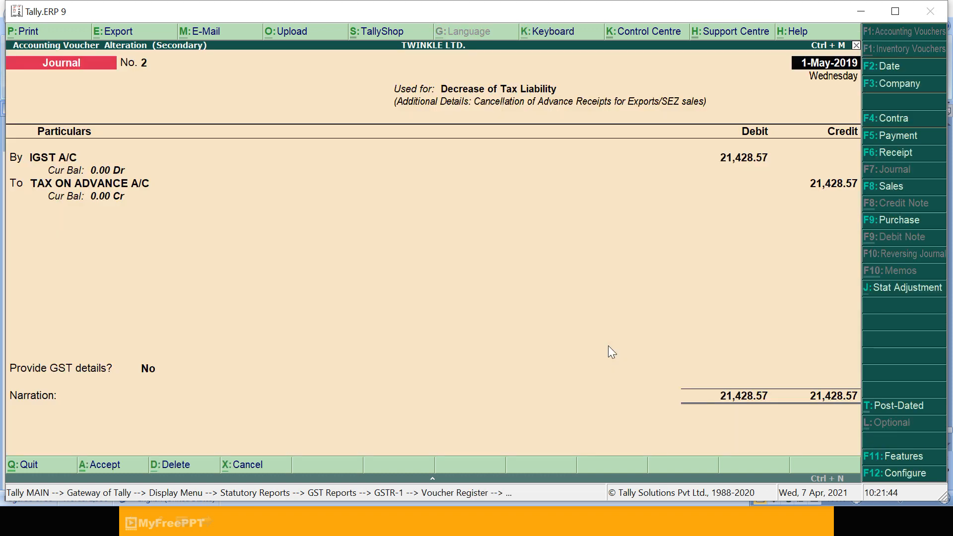
Leave the journal voucher and the GST reports unchanged and return to the Gateway of Tally.
key("Escape")
key("Escape")
key("Escape")
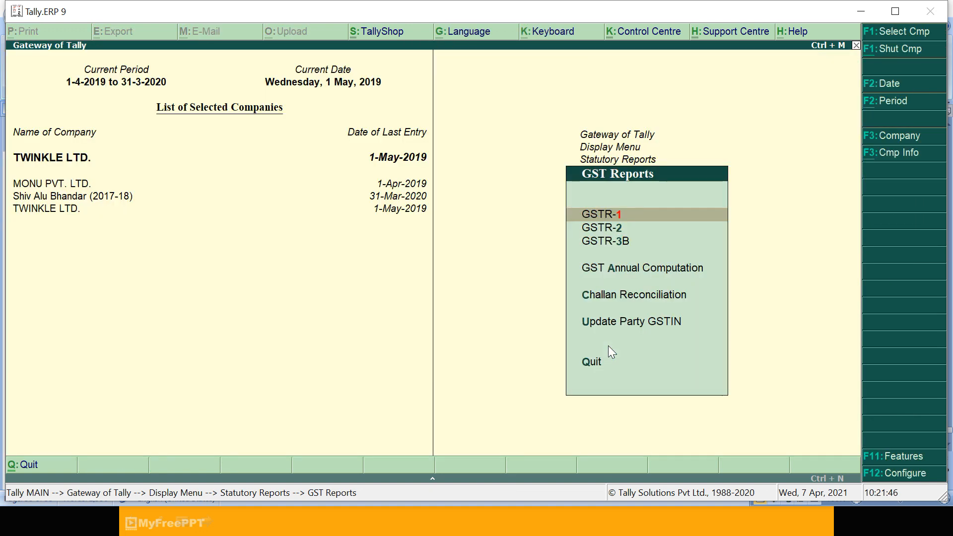
key("Return")
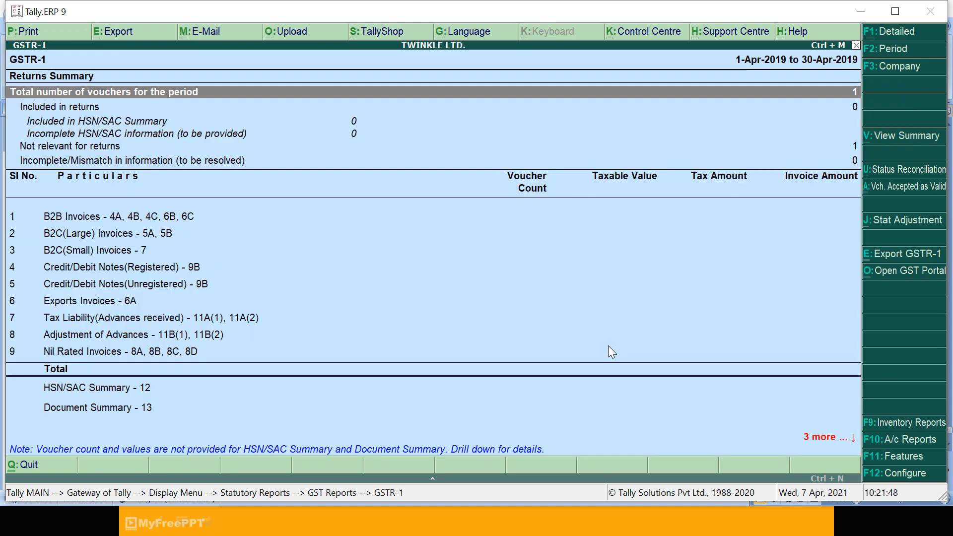
key("Escape")
key("Escape")
key("Escape")
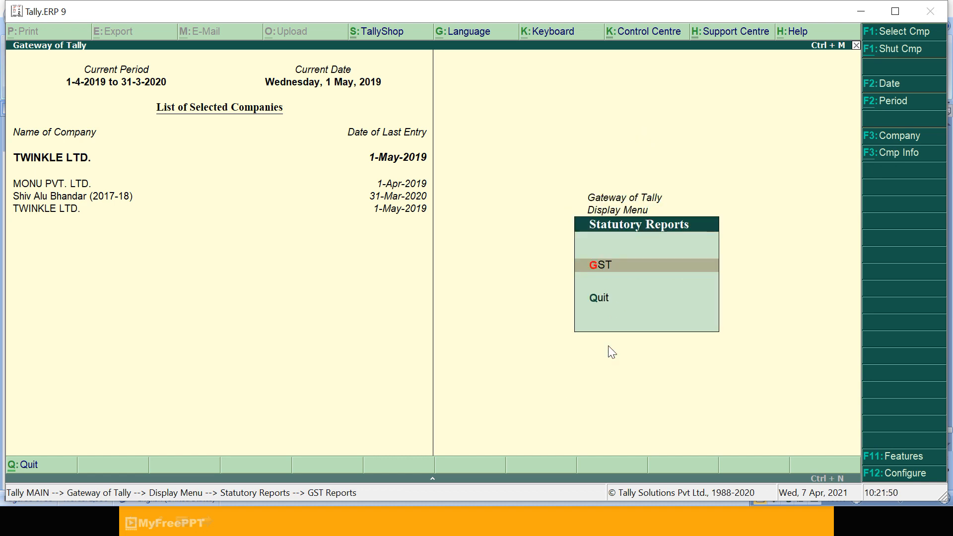
key("Escape")
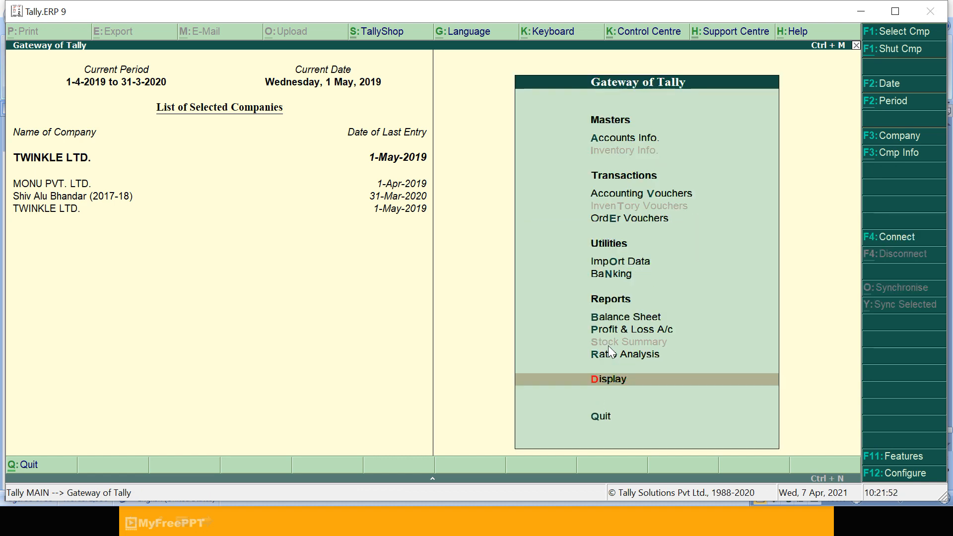
Review the TWINKLE LTD. question in the TALLY PRACTICE EXAMPLES Word document and switch to the TALLY - 2 SYLLABUS presentation in PowerPoint.
key("alt+Tab")
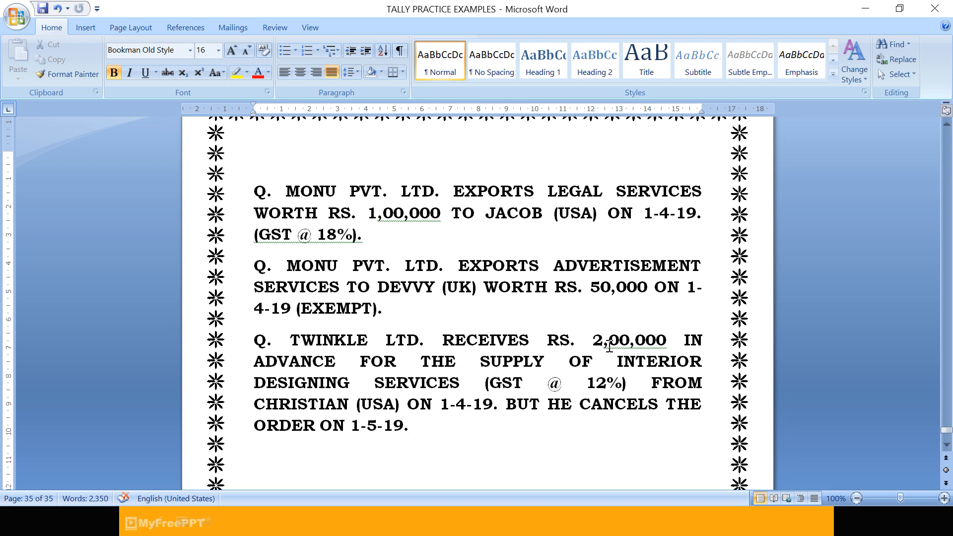
key("alt+Tab")
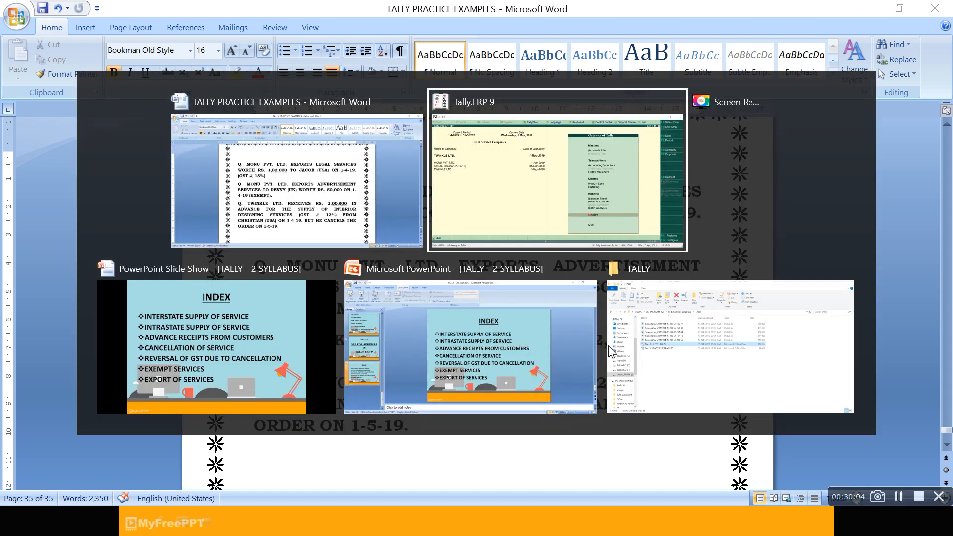
key("Tab")
key("Tab")
key("Tab")
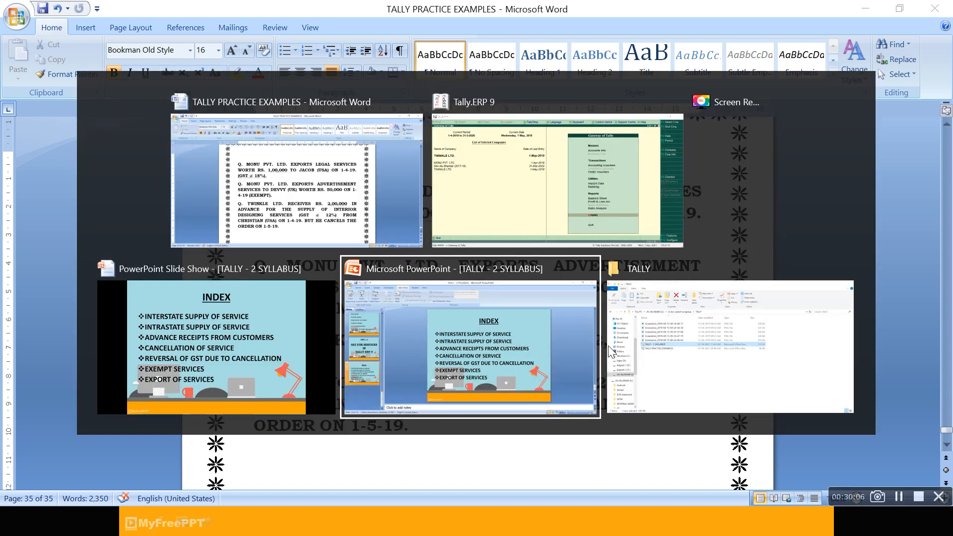